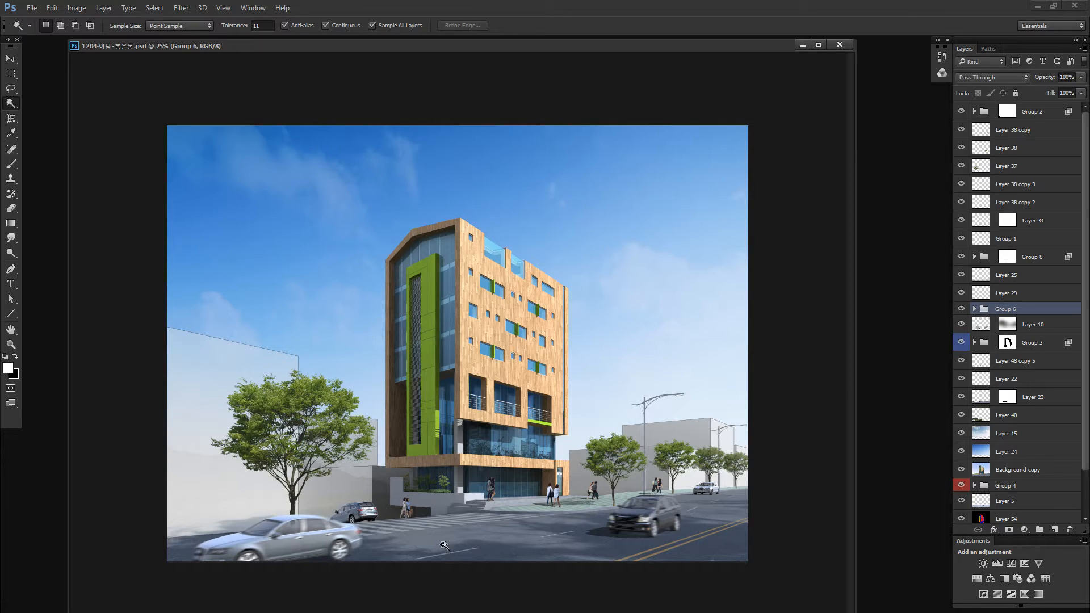
- Reset the foreground and background colours to their defaults, activate the Move tool, and shift the document window slightly
key("d")
key("v")
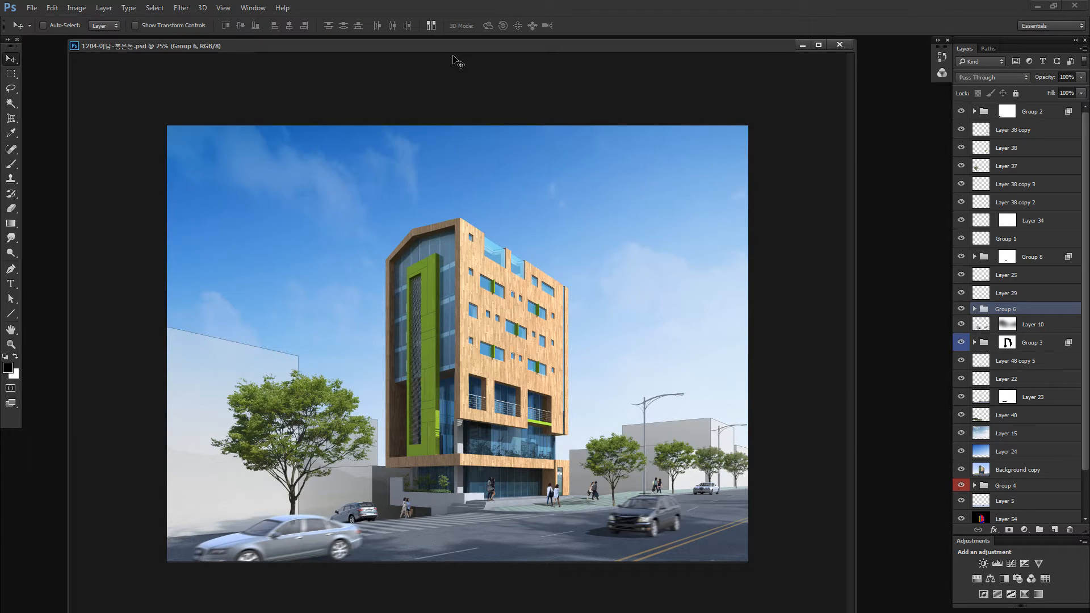
left_click_drag(454, 51, 464, 53)
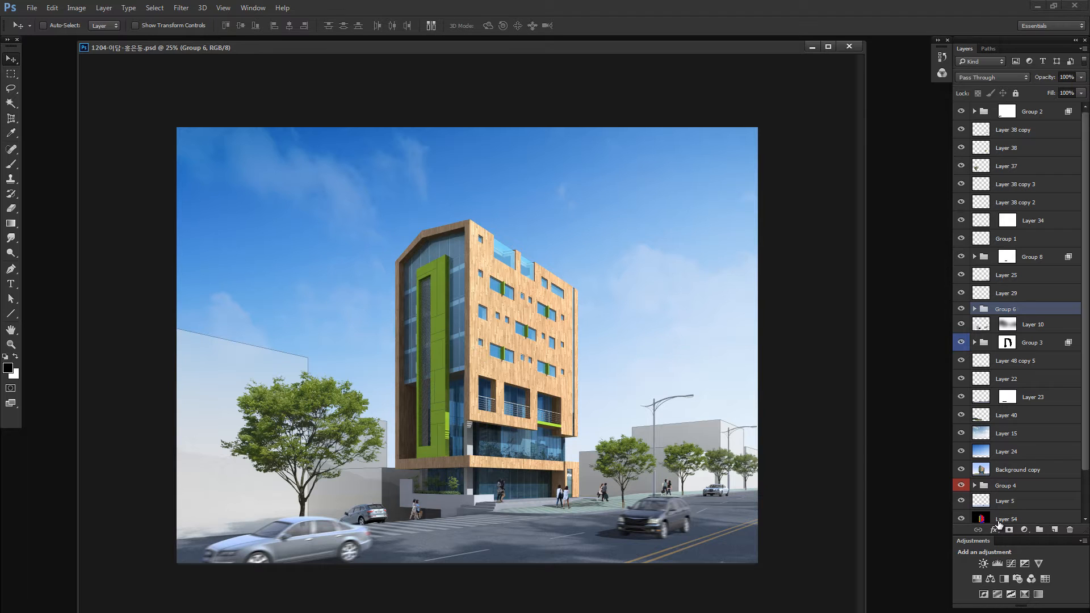
- Select Layer 24, the sky gradient, and hide every layer and group above it, from Layer 15 up to Group 2
left_click(995, 457)
left_click(961, 434)
left_click(961, 434)
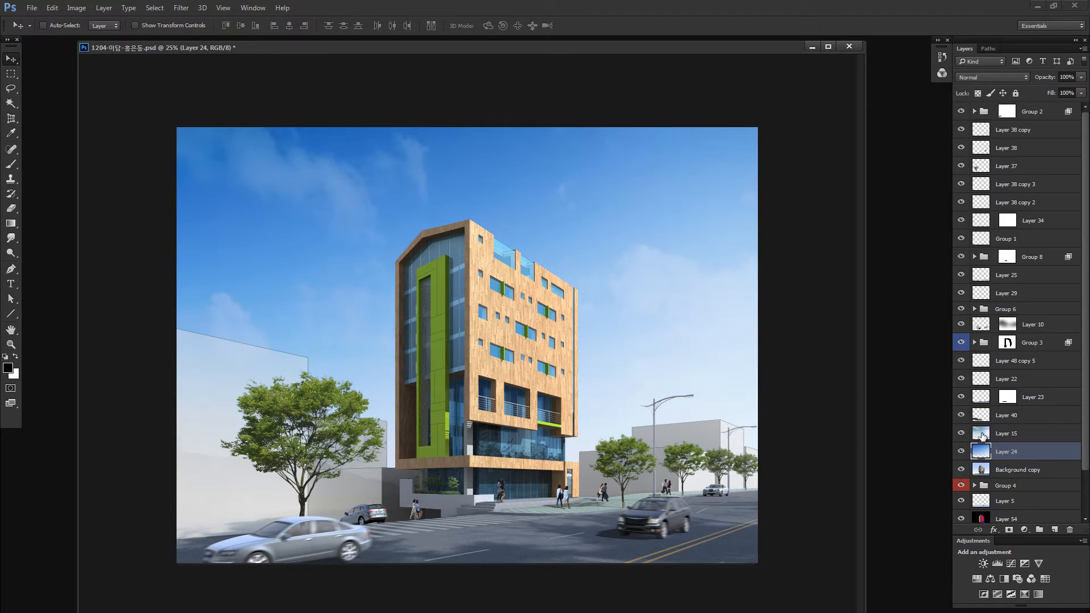
left_click(984, 437)
left_click(986, 456)
left_click_drag(962, 433, 981, 77)
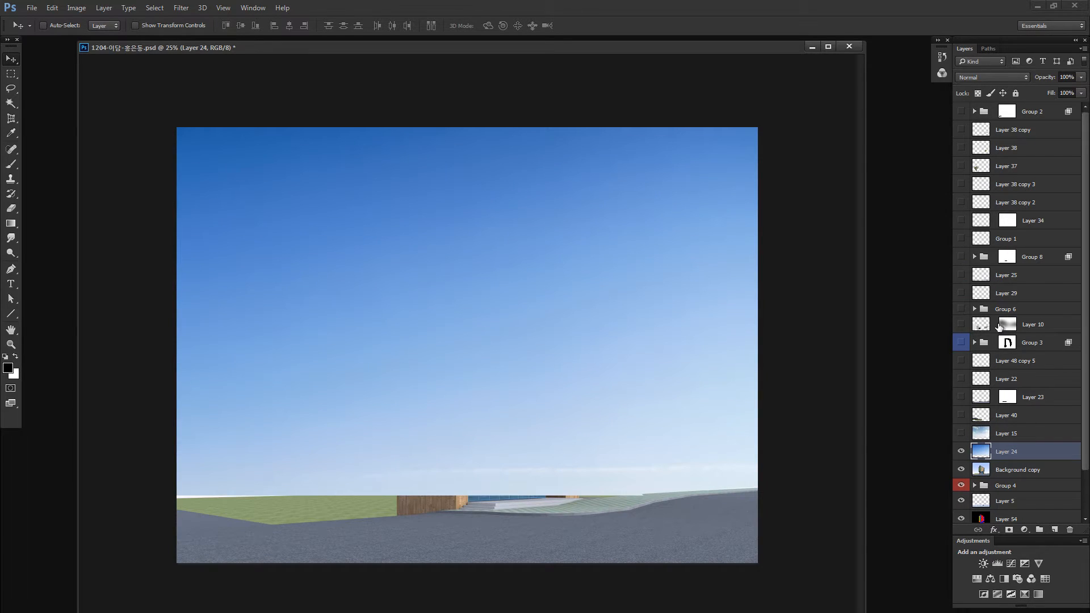
- Show Group 3, Layer 10 and Group 6 again so the building and surrounding blocks are displayed
left_click(961, 343)
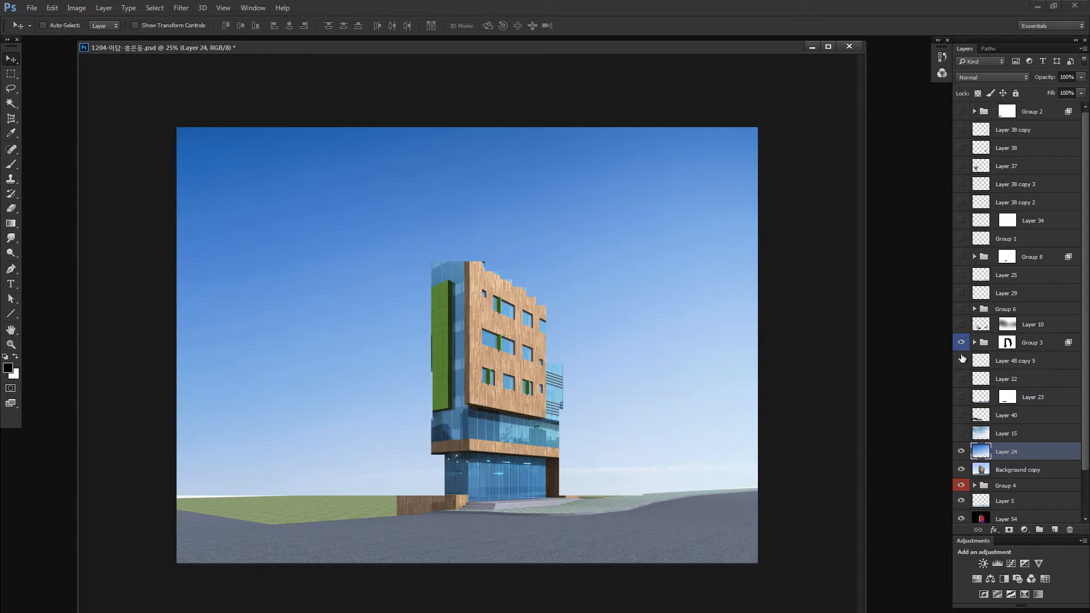
left_click_drag(960, 324, 961, 308)
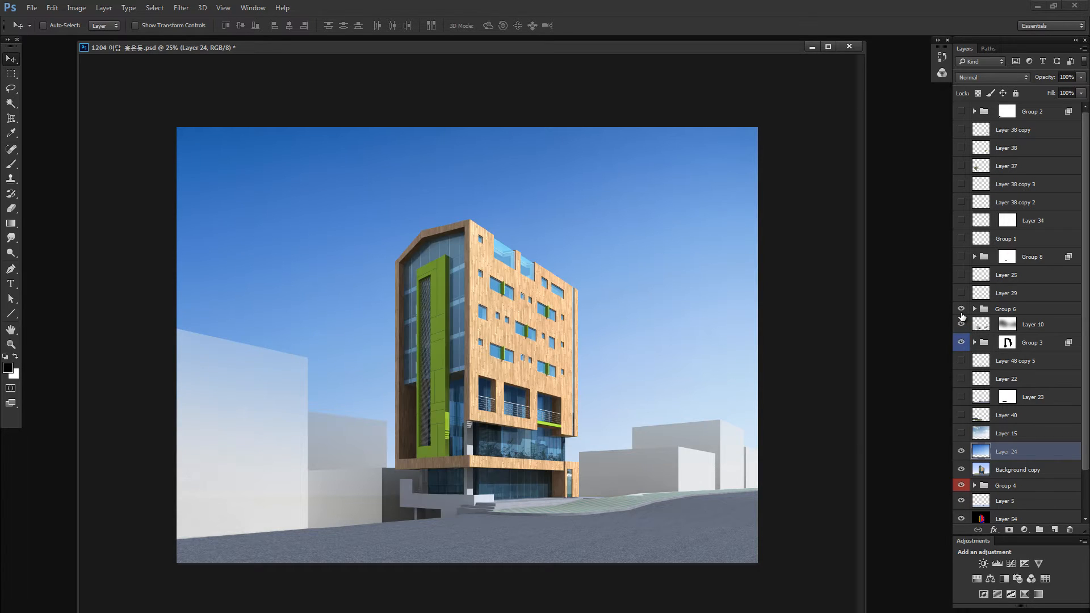
left_click(990, 308)
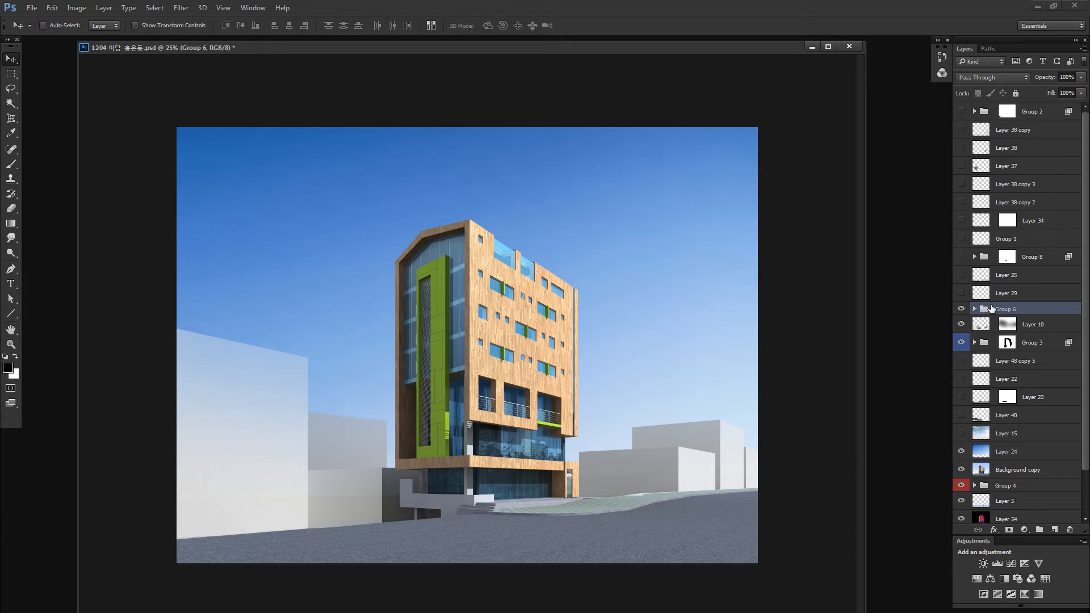
- Darken the sky gradient on Layer 24 to near black with Hue/Saturation
left_click(986, 453)
key("ctrl+u")
mouse_move(885, 239)
left_mouse_down()
mouse_move(846, 240)
mouse_move(840, 266)
mouse_move(826, 266)
mouse_move(859, 238)
mouse_move(878, 239)
mouse_move(843, 268)
mouse_move(883, 238)
mouse_move(864, 239)
left_mouse_up()
left_click(1005, 153)
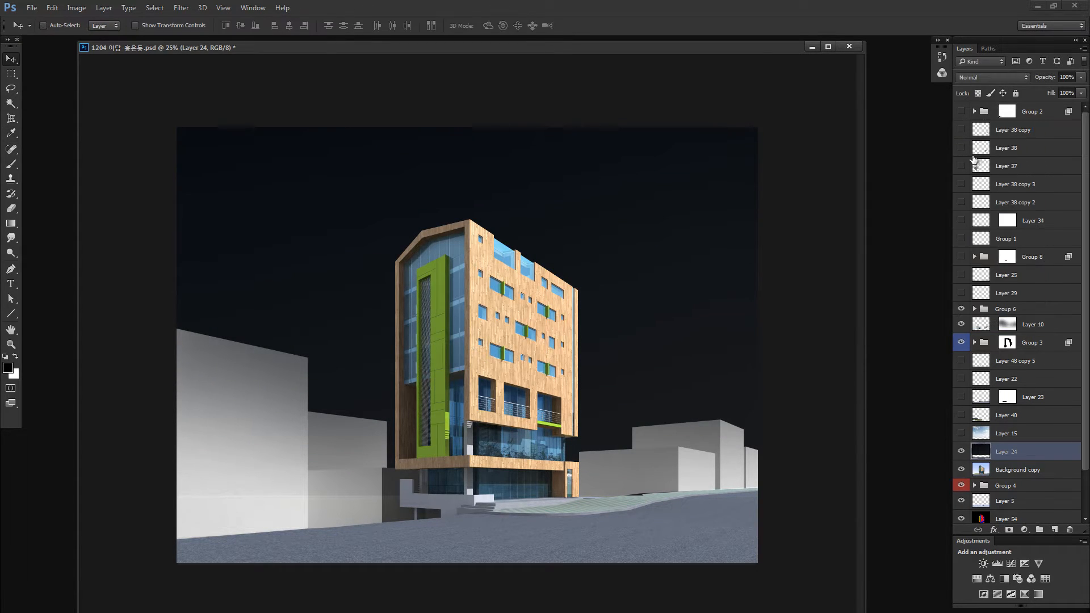
- Tint the midtones of Layer 24 with Color Balance, setting blue to +23 and shifting slightly toward cyan
key("ctrl+b")
left_click_drag(892, 392, 906, 390)
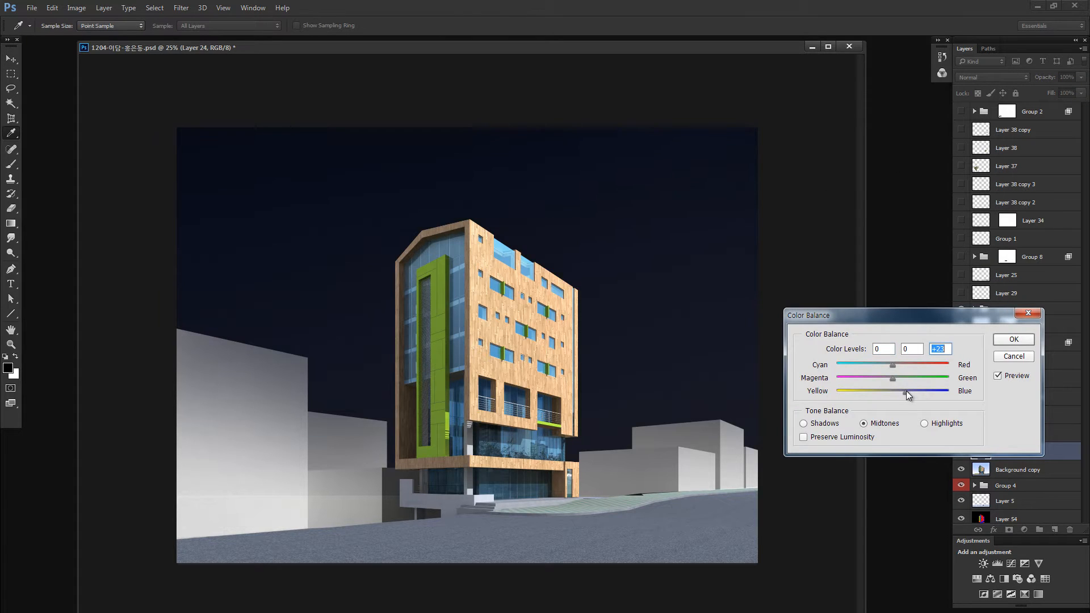
left_click(886, 364)
left_click(1013, 339)
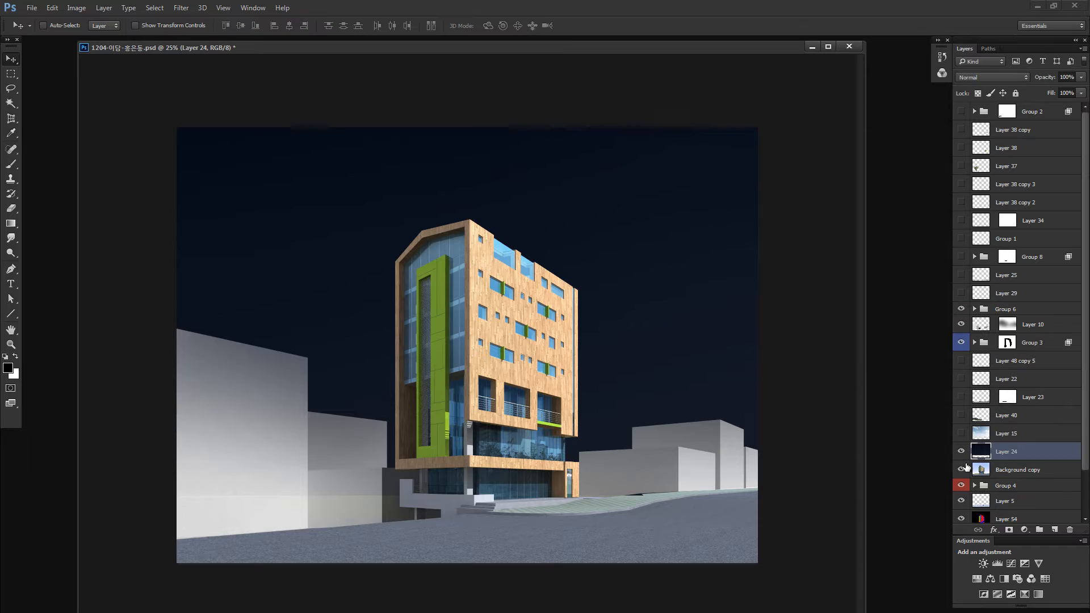
- Show the cloud layer, Layer 15, and give it a legacy contrast of 48 and a fill of 36%
left_click(961, 433)
left_click(988, 435)
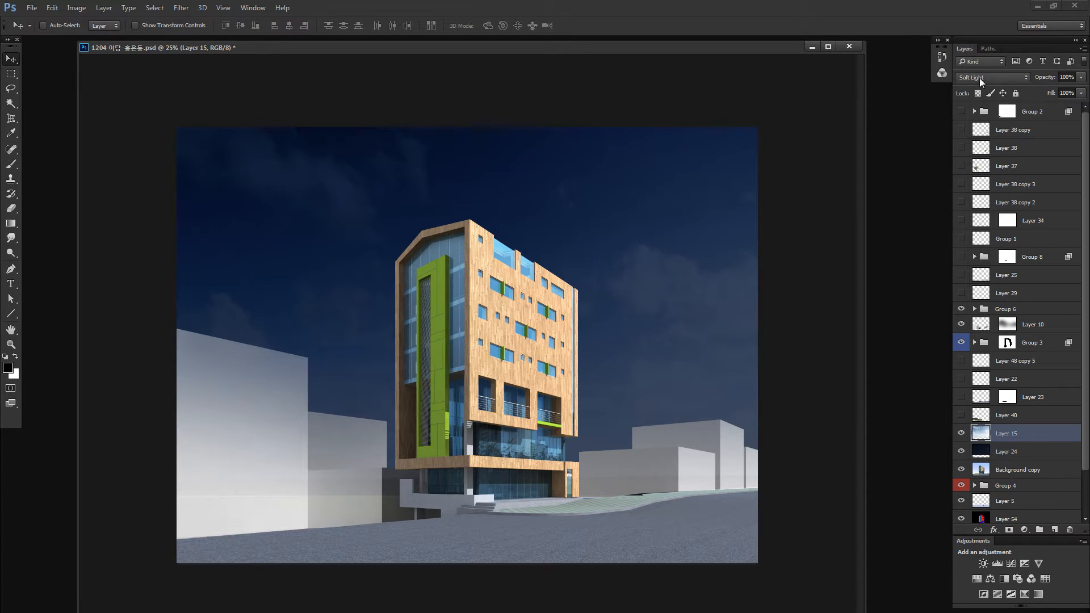
key("alt+i")
key("j")
key("c")
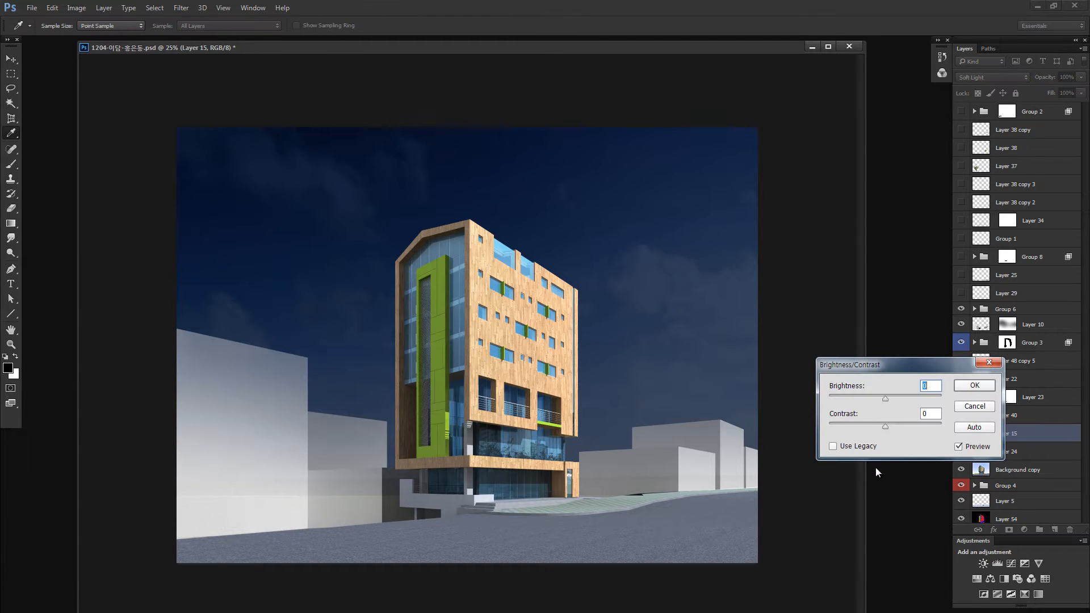
left_click(832, 445)
mouse_move(898, 427)
left_mouse_down()
mouse_move(921, 424)
mouse_move(907, 424)
left_mouse_up()
left_click(974, 386)
key("v")
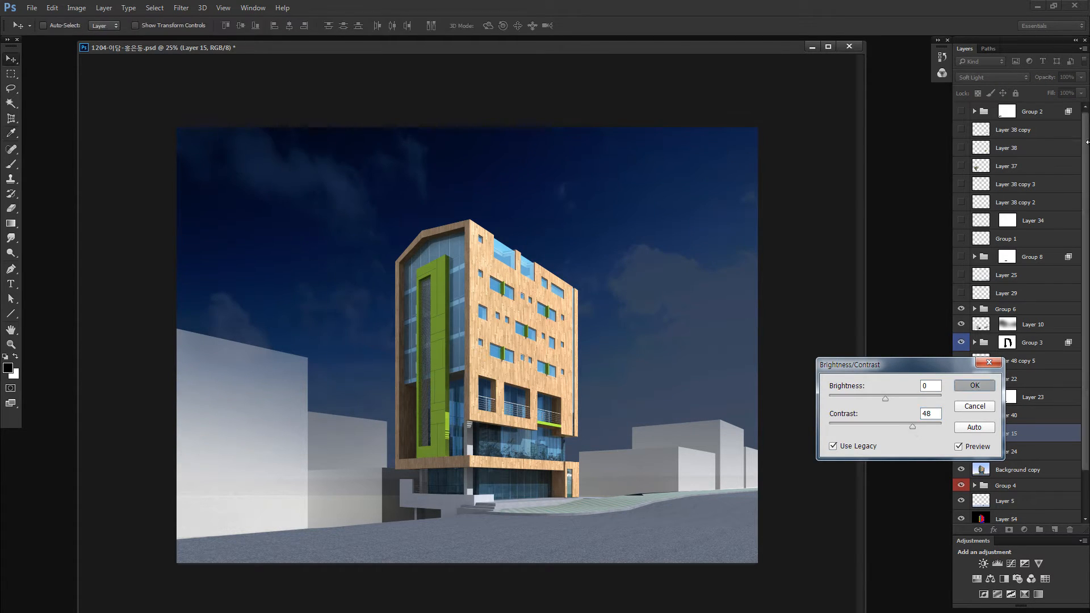
left_click_drag(1055, 103, 1044, 106)
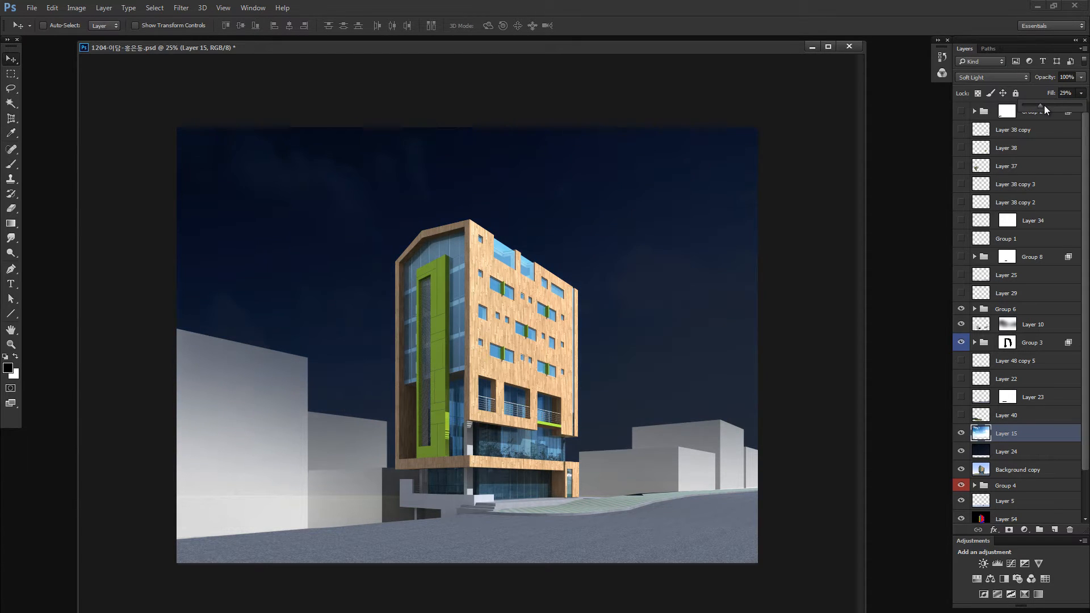
- Show Layer 40 and darken it with legacy Brightness/Contrast at brightness -87 and contrast -53
left_click(961, 415)
left_click(981, 416)
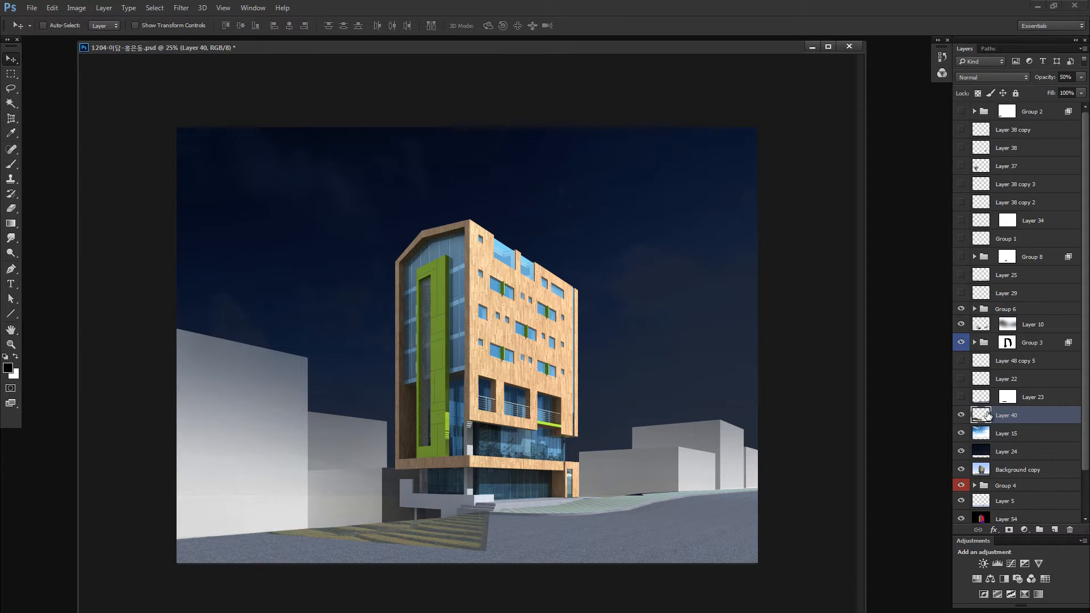
key("alt+i")
key("j")
key("c")
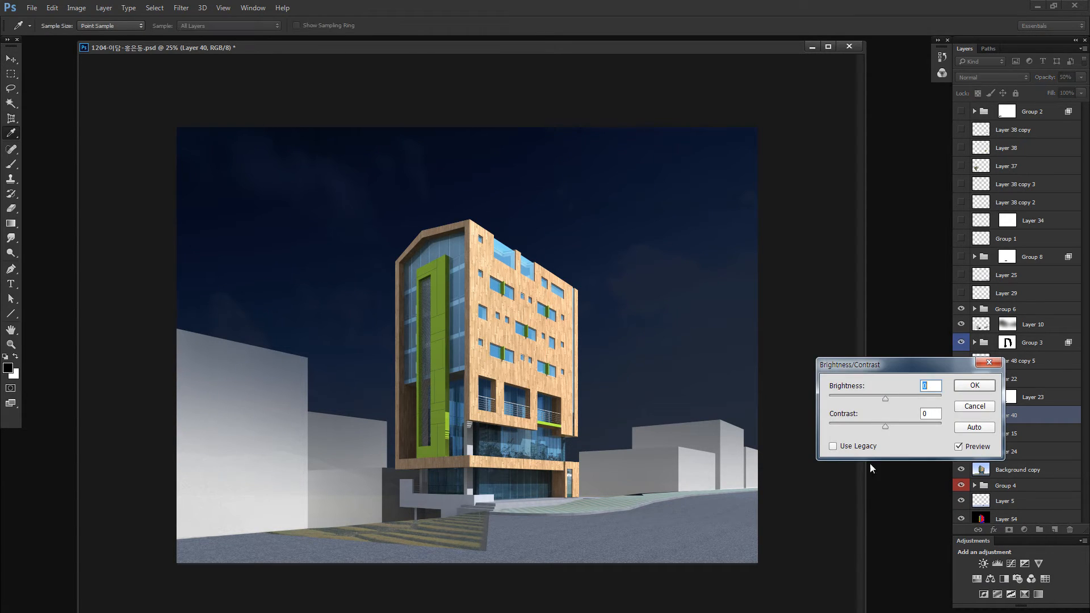
left_click(857, 424)
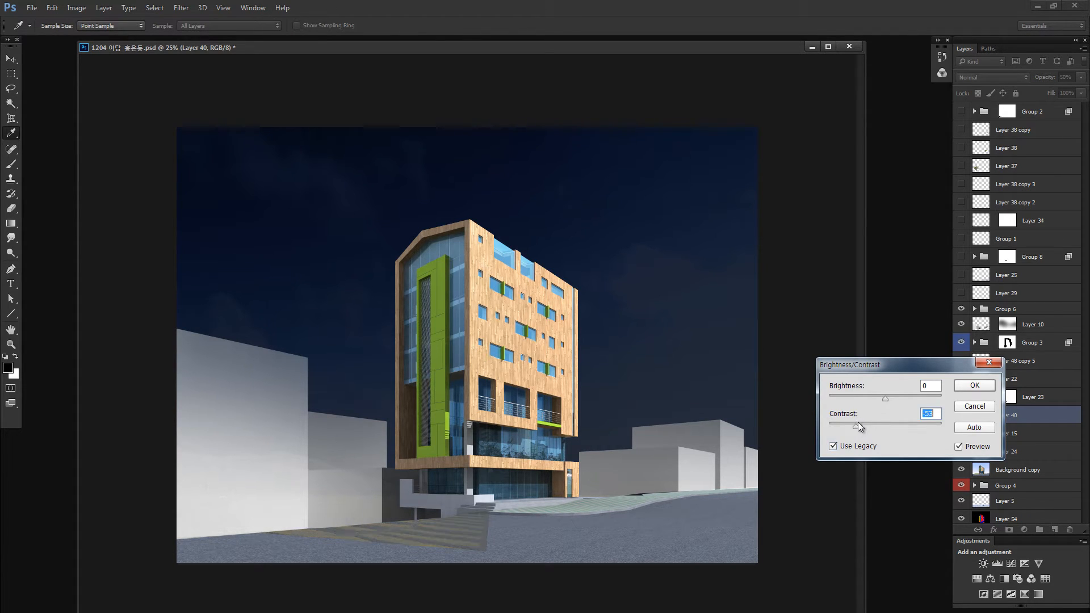
left_click_drag(861, 398, 836, 399)
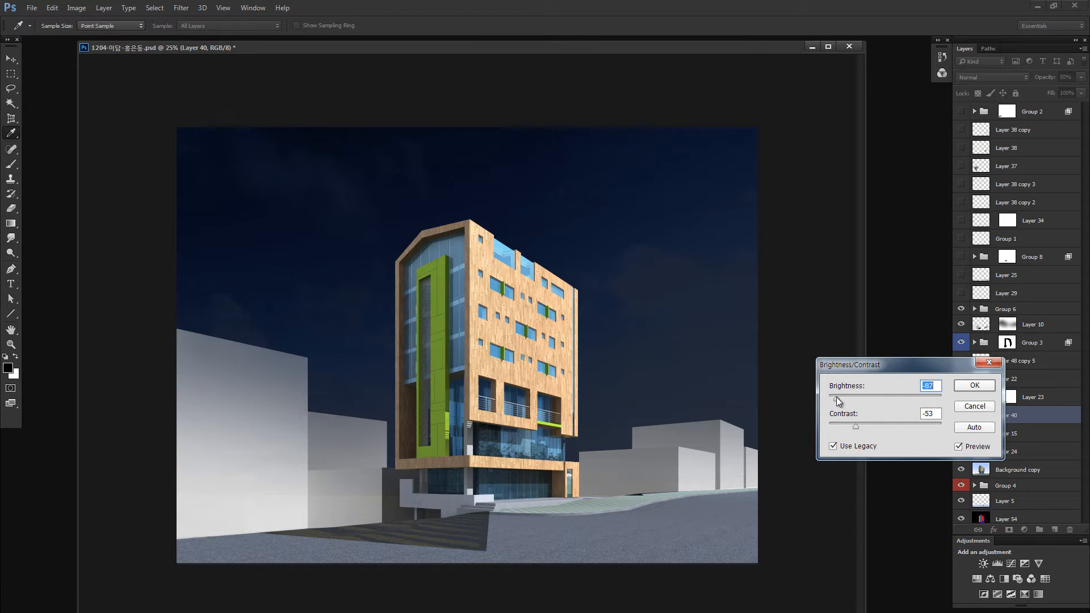
left_click(974, 386)
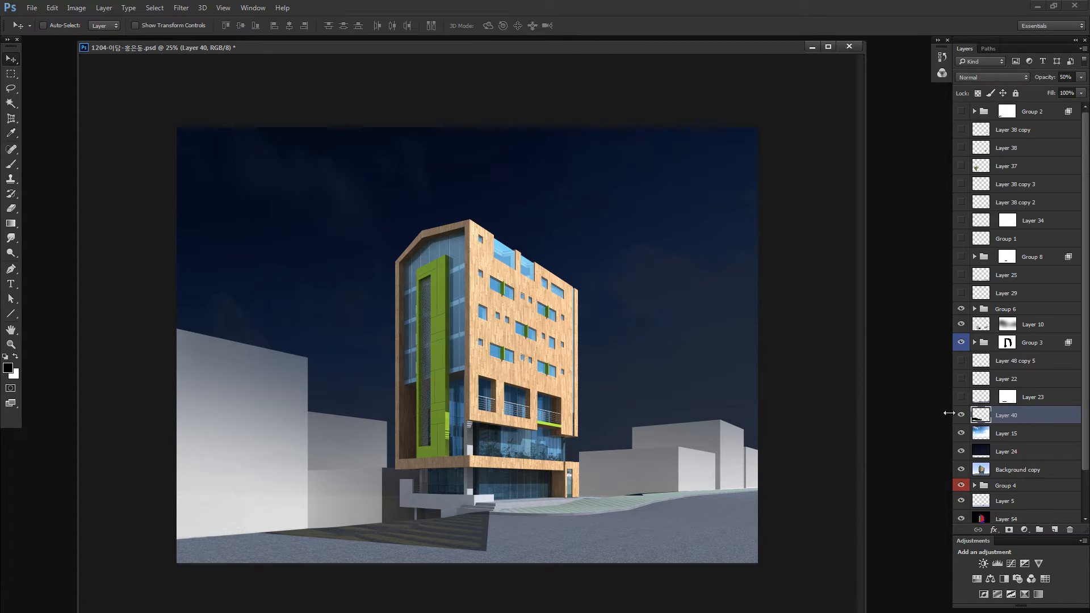
- Show the road surface on Layer 23 and lower its brightness and contrast with legacy Brightness/Contrast
left_click(982, 400)
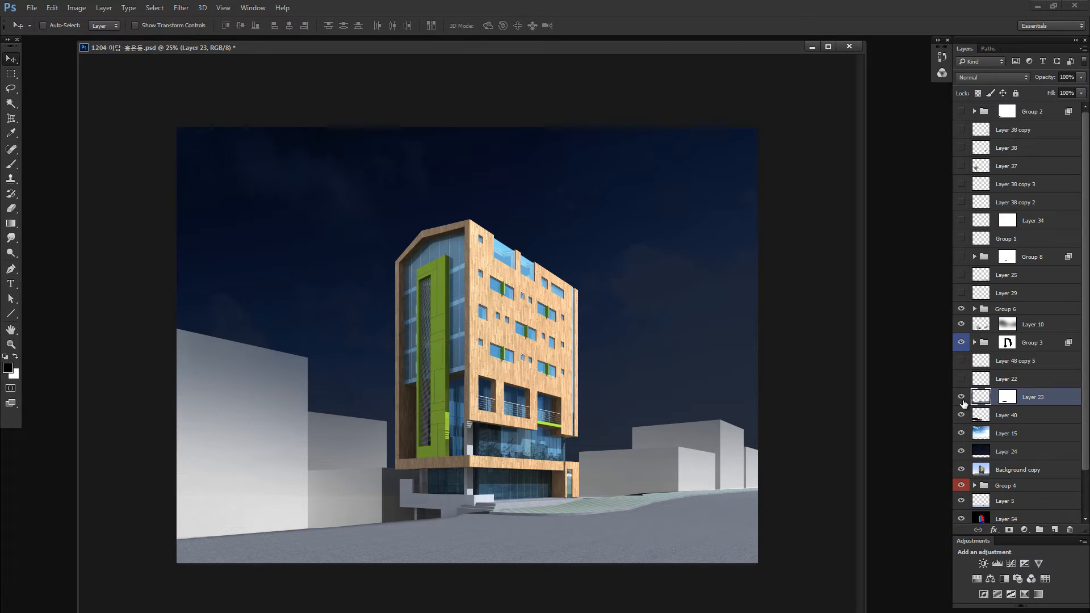
left_click(962, 400, "alt")
left_click(962, 401, "alt")
key("alt+i")
key("j")
key("c")
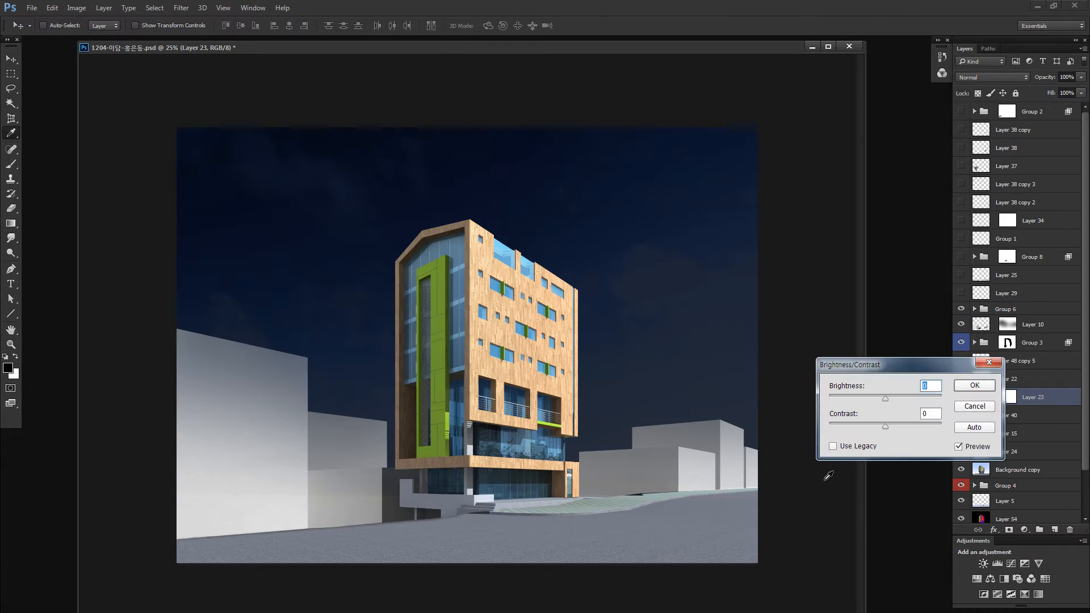
left_click(856, 447)
left_click_drag(885, 398, 850, 425)
left_click(963, 388)
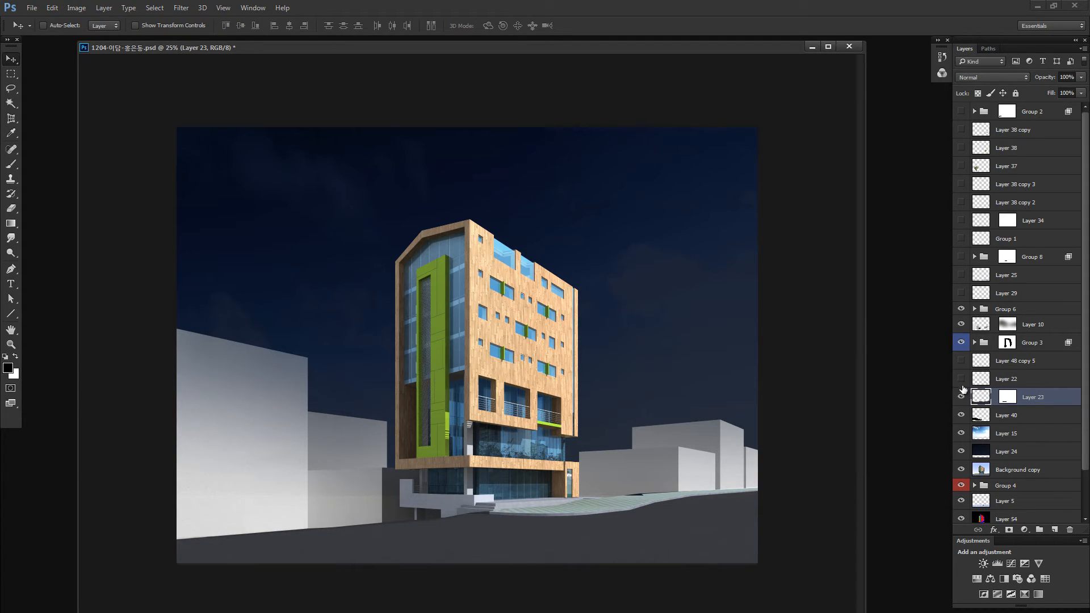
- Show Layer 22 and darken its sidewalk with legacy Brightness/Contrast at brightness -17 and contrast -31
left_click(961, 379)
left_click(962, 380)
left_click(961, 380)
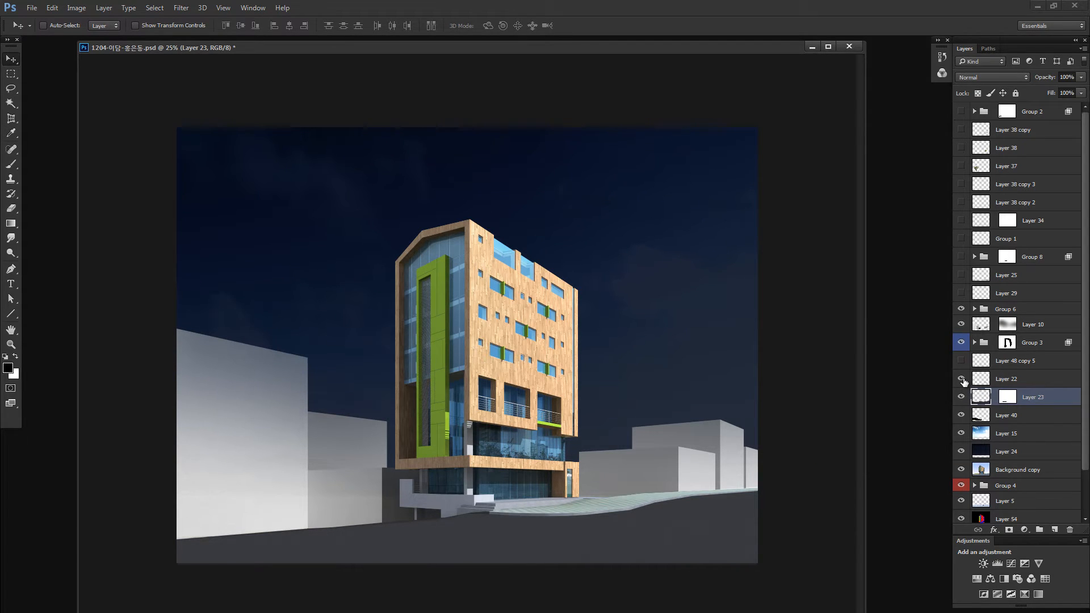
left_click(962, 379, "alt")
left_click(962, 380, "alt")
left_click(982, 382)
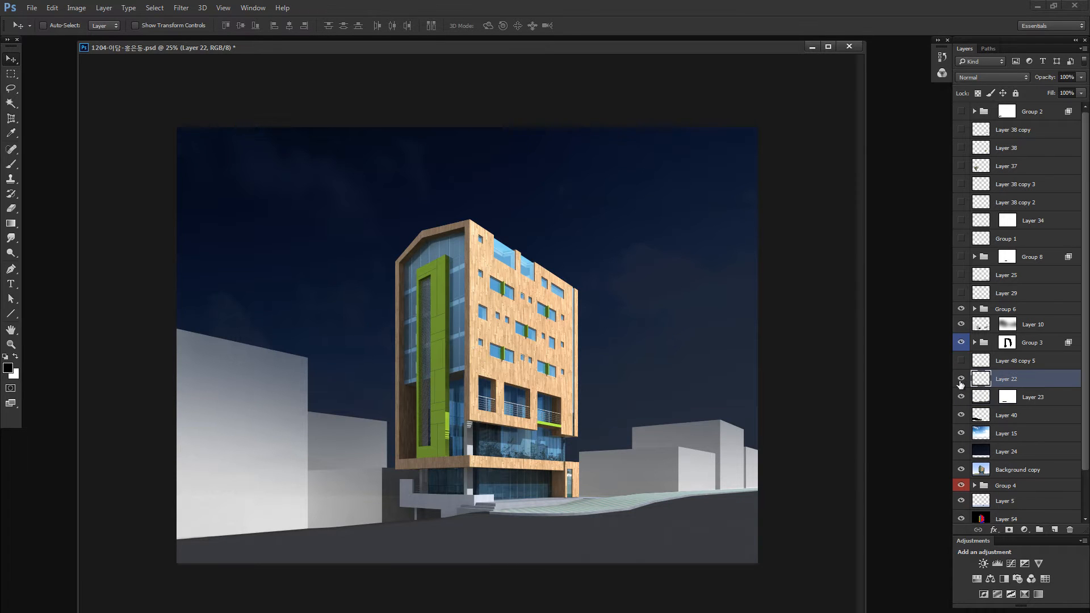
key("alt+i")
key("j")
key("c")
left_click_drag(885, 399, 852, 394)
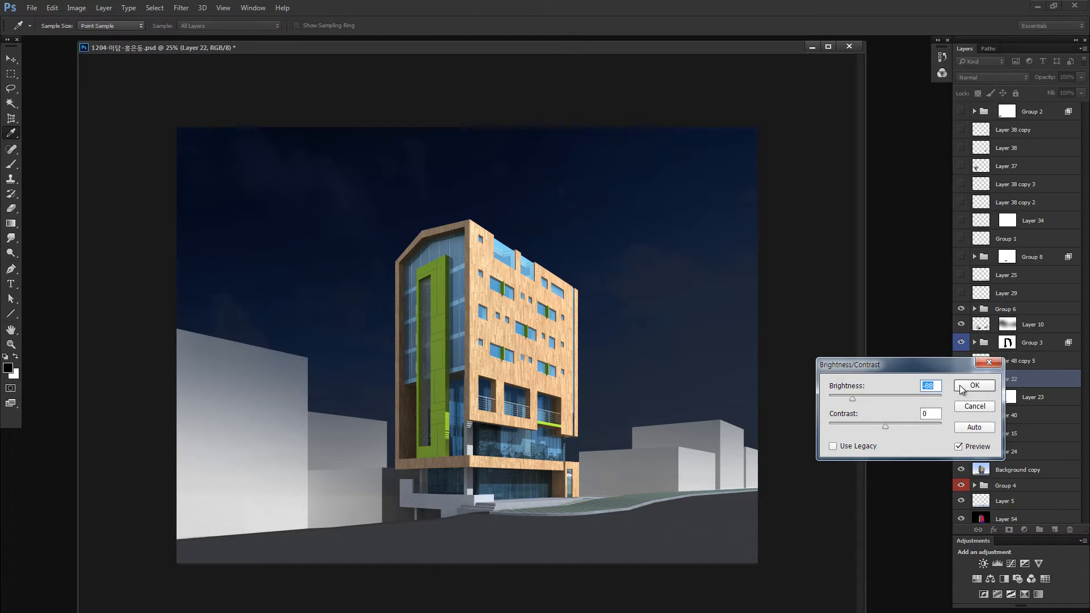
left_click(854, 446)
left_click_drag(885, 426, 876, 398)
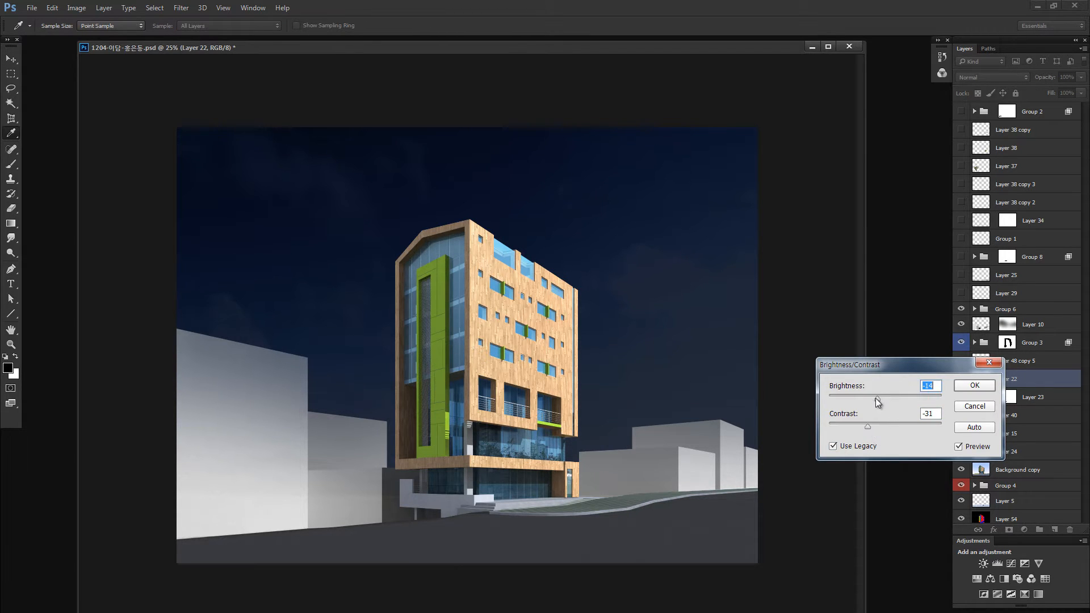
left_click(974, 385)
- Show Layer 48 copy 5 and darken it with non-legacy Brightness/Contrast at brightness -68 and contrast -48
left_click(961, 361)
left_click(985, 362)
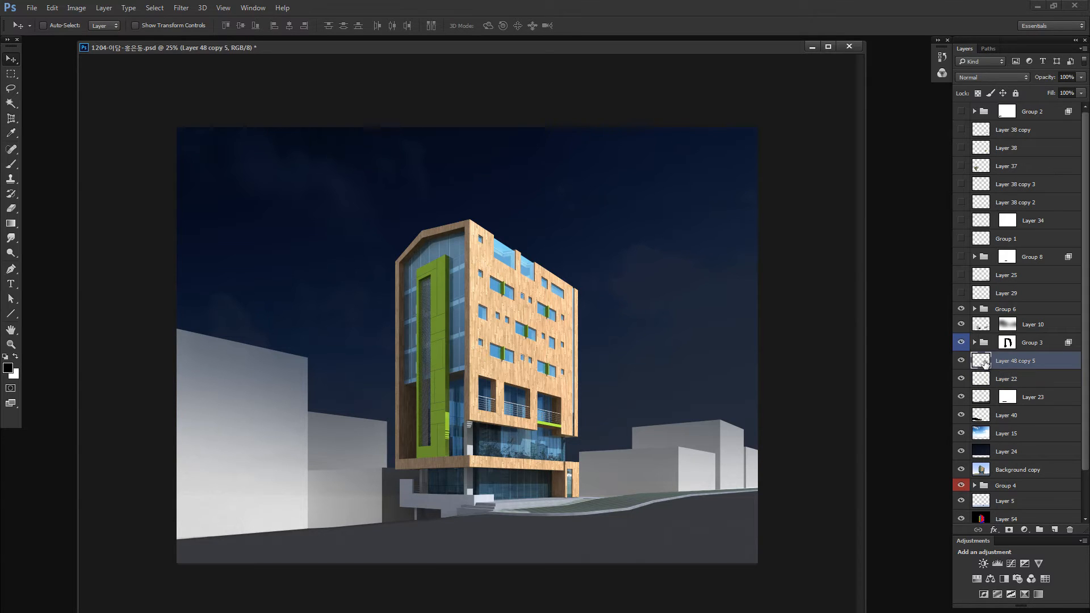
key("alt+i")
key("a")
key("c")
left_click(864, 427)
mouse_move(862, 397)
left_mouse_down()
mouse_move(853, 424)
mouse_move(831, 425)
mouse_move(861, 398)
left_mouse_up()
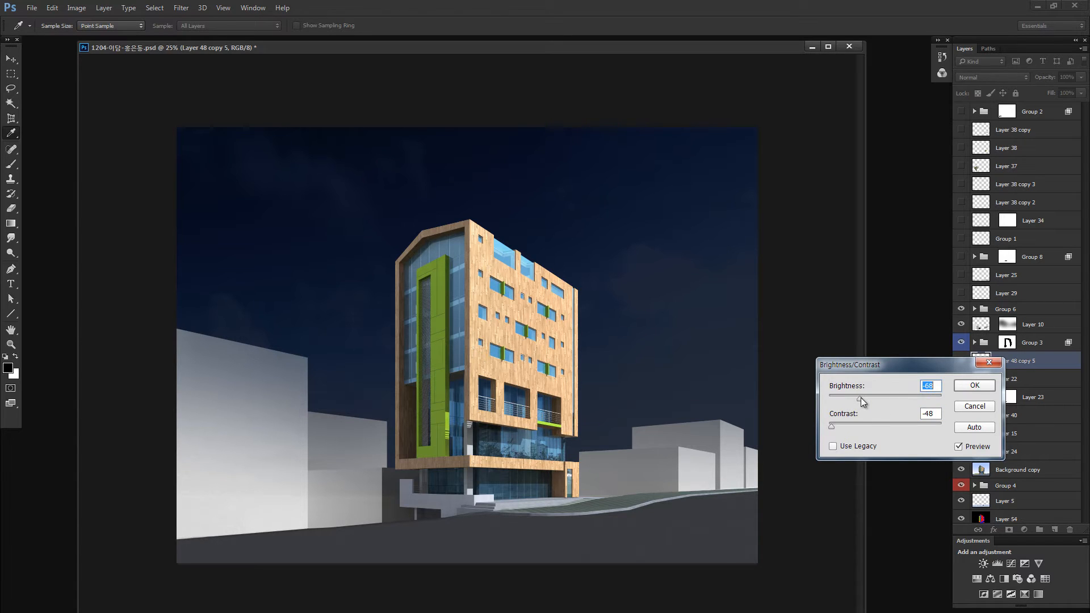
left_click(974, 385)
key("v")
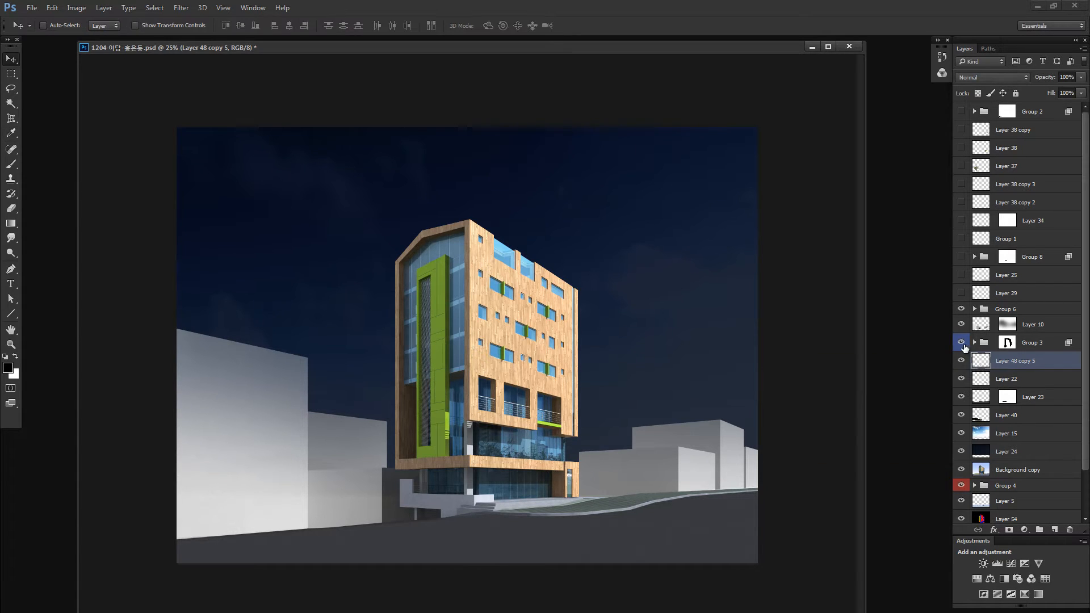
- Toggle Group 3, Layer 10 and Group 6 and isolate Group 6 to examine which parts of the scene each contains
left_click_drag(961, 310, 961, 324)
left_click(961, 343)
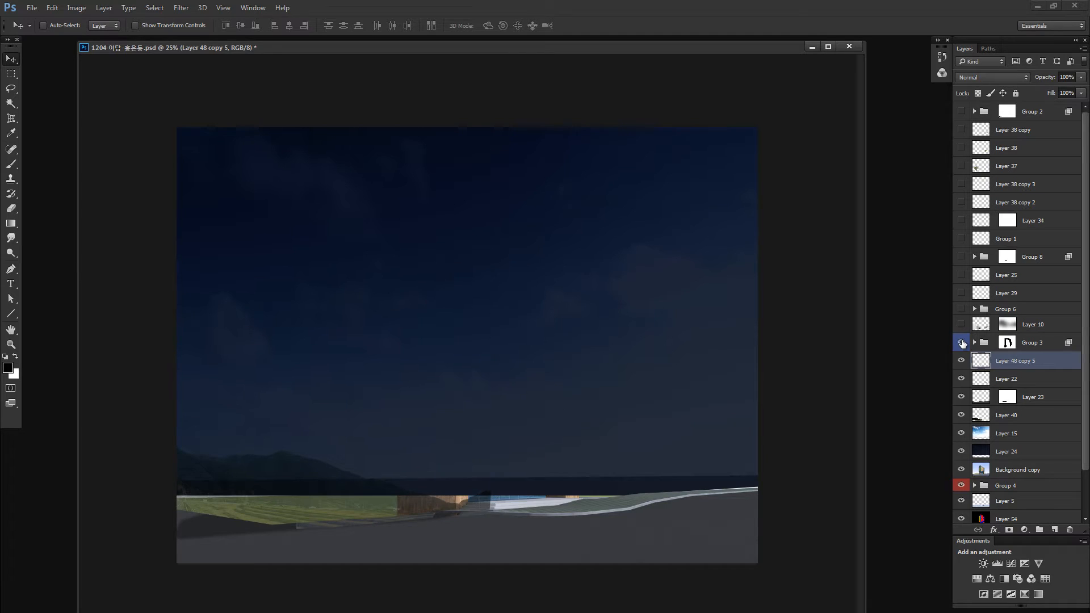
left_click(962, 343)
left_click(960, 324)
left_click(962, 309)
left_click(964, 309, "alt")
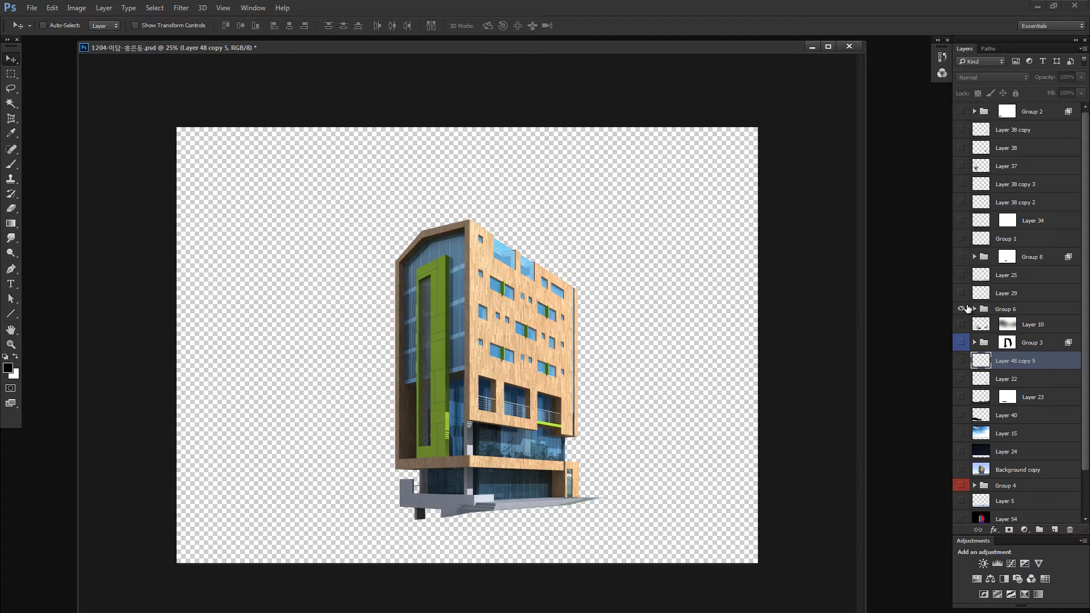
left_click(967, 309, "alt")
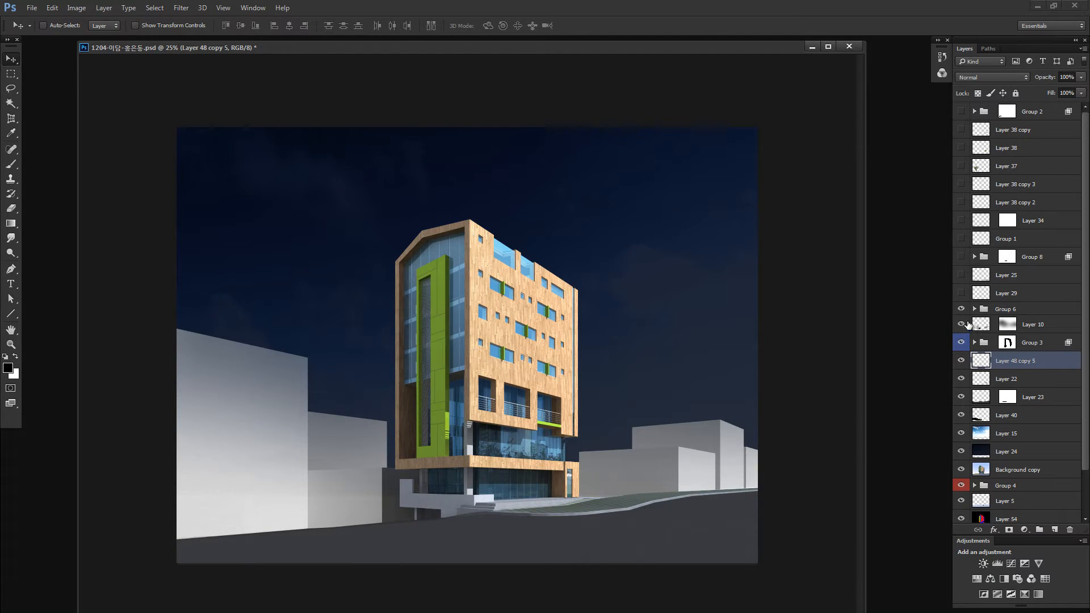
left_click(968, 324, "alt")
left_click(968, 324, "alt")
left_click(981, 325)
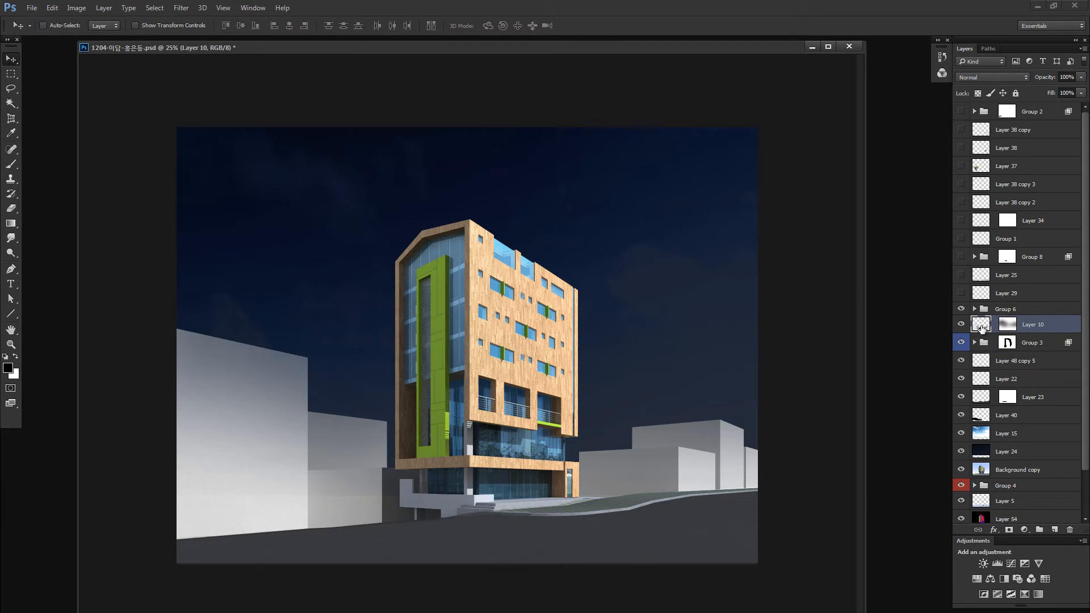
key("alt+i")
key("j")
key("c")
left_click(862, 446)
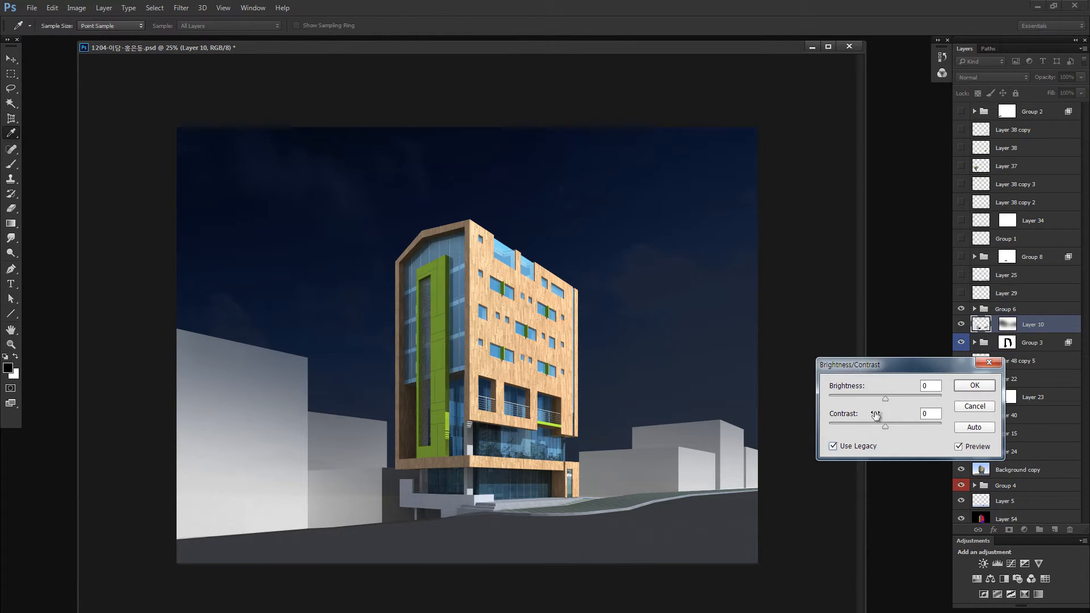
left_click(858, 399)
left_click(849, 424)
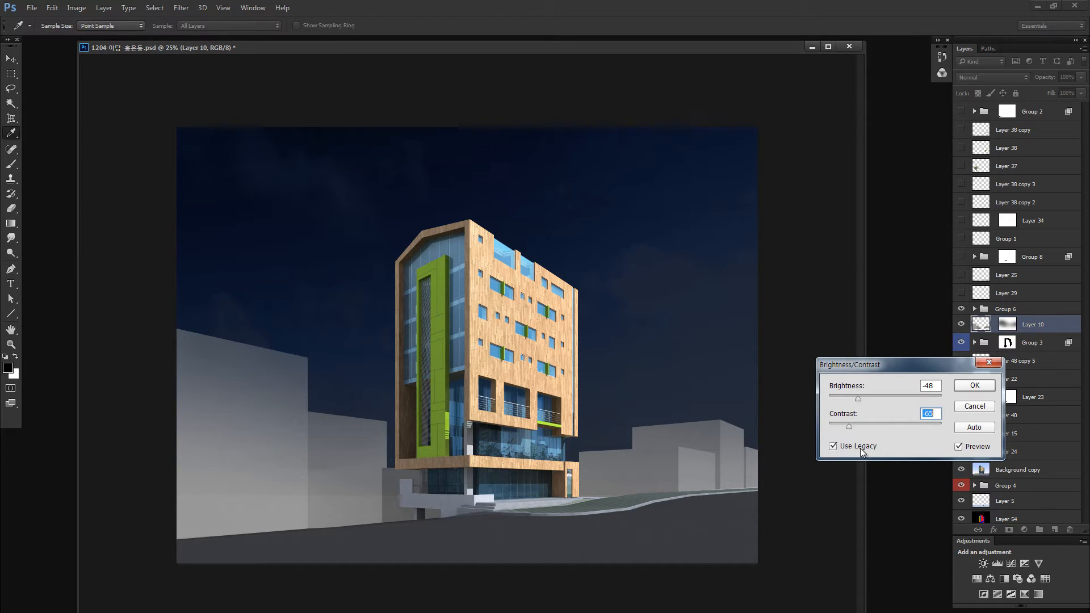
left_click_drag(850, 426, 1040, 424)
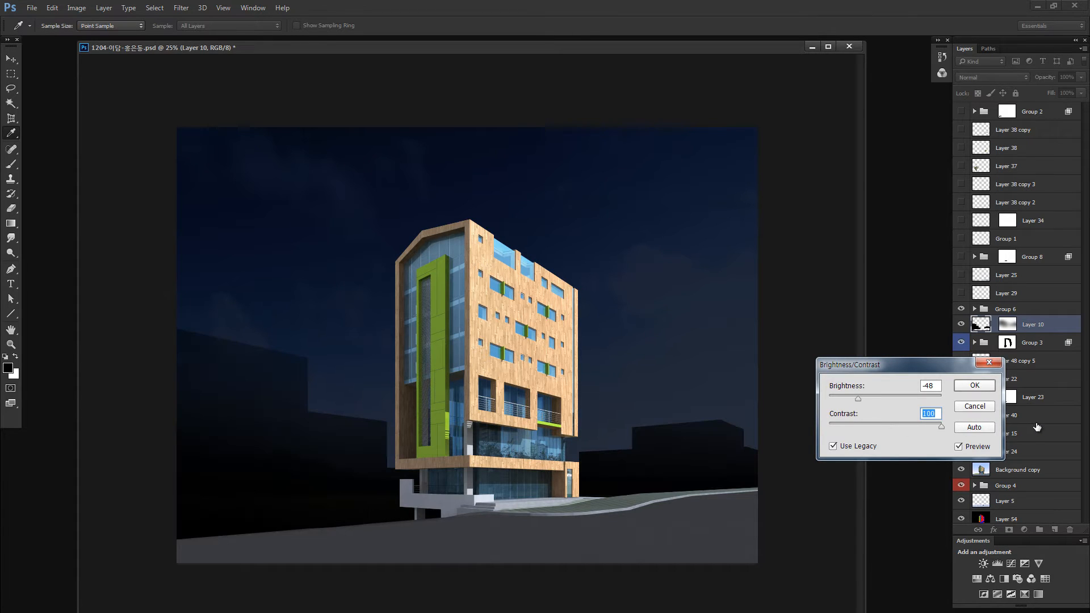
left_click(873, 424)
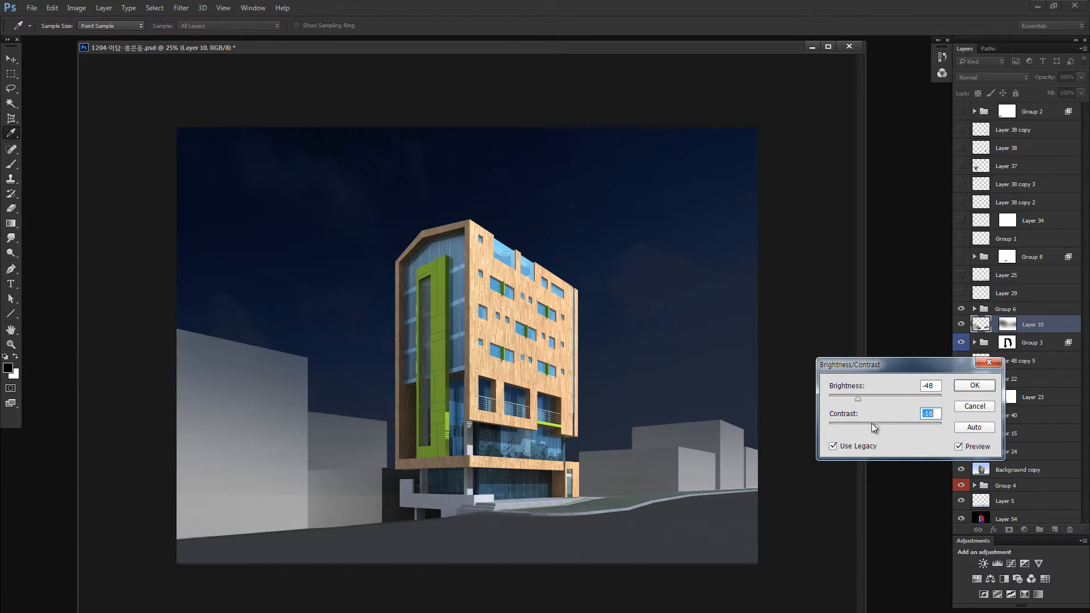
left_click_drag(871, 424, 839, 398)
left_click(893, 425)
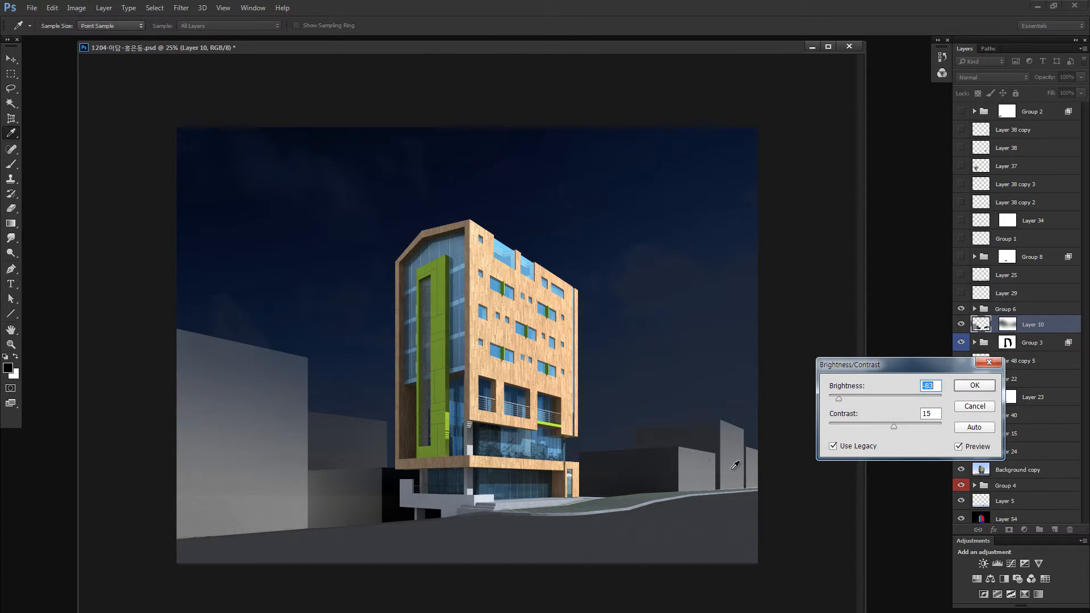
key("Escape")
- Darken the surrounding buildings on Layer 10 with legacy Brightness/Contrast at brightness -62 and contrast -82
key("alt+i")
key("a")
key("c")
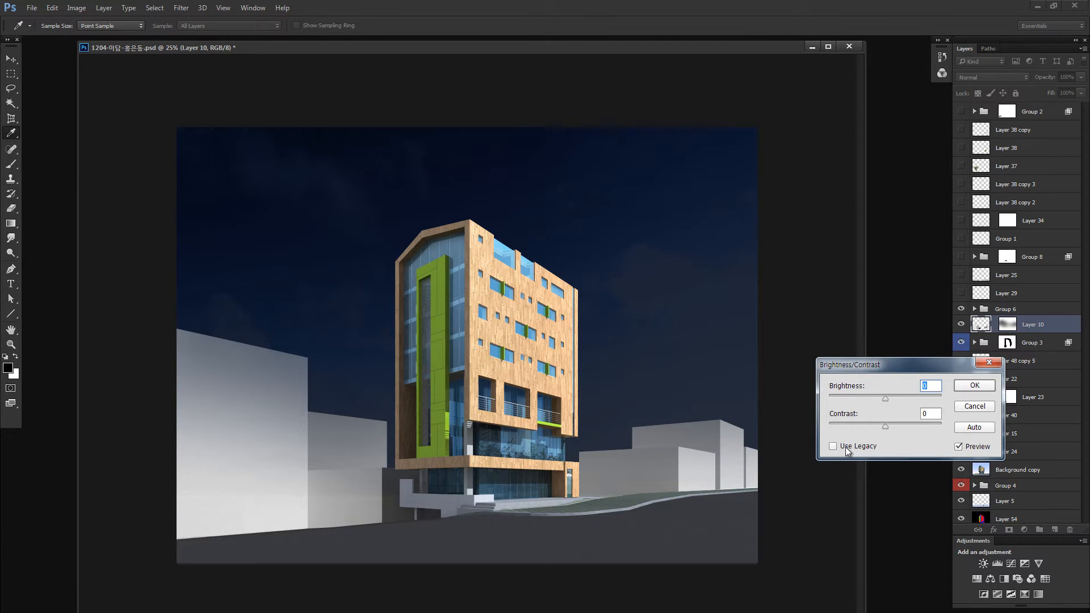
left_click(847, 449)
left_click(848, 397)
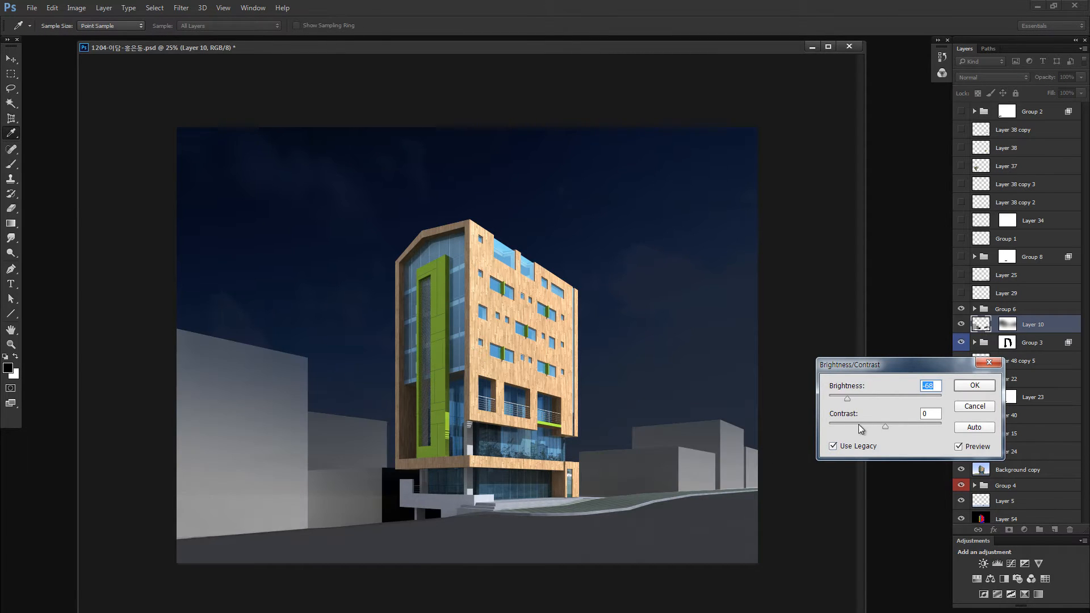
mouse_move(859, 424)
left_mouse_down()
mouse_move(828, 398)
mouse_move(836, 427)
mouse_move(847, 427)
mouse_move(844, 399)
mouse_move(866, 397)
mouse_move(850, 398)
mouse_move(839, 424)
left_mouse_up()
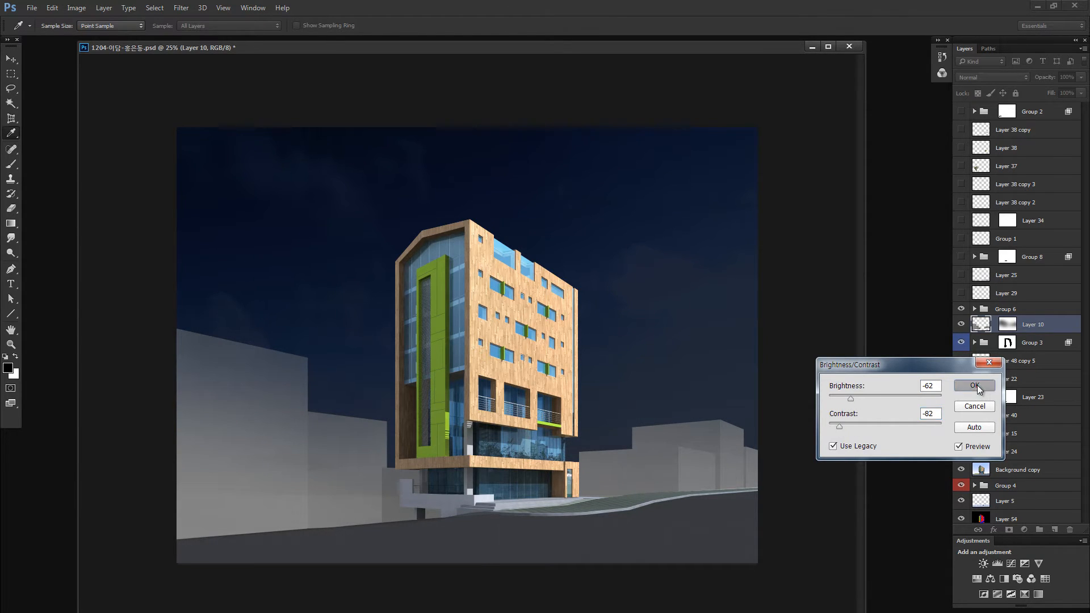
left_click(974, 386)
- Darken Layer 10 further with non-legacy Brightness/Contrast at brightness -92
key("alt+i")
key("j")
key("c")
left_click_drag(857, 397, 852, 396)
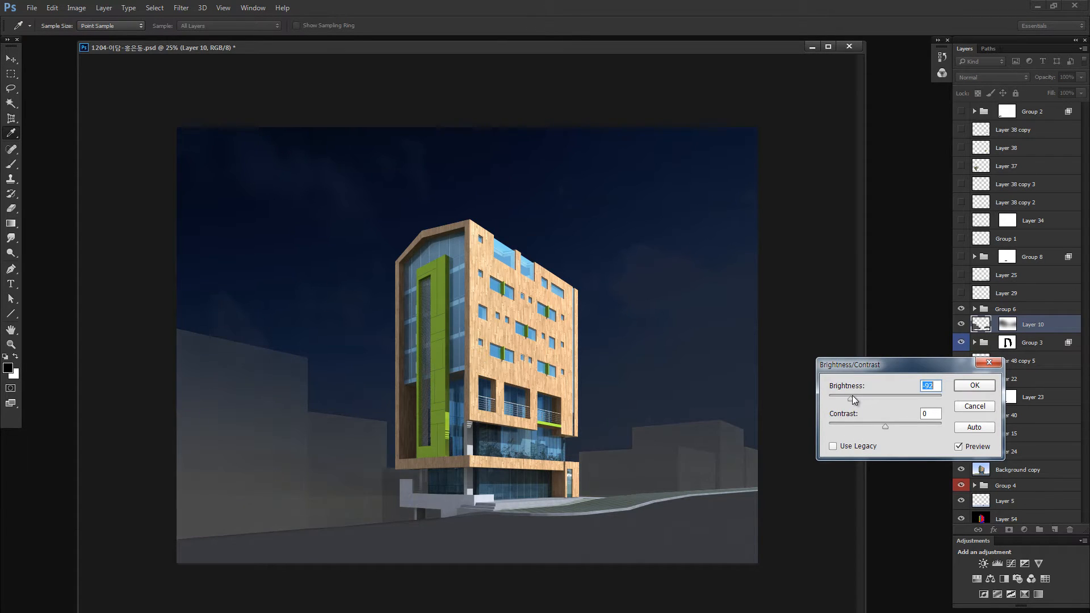
left_click(959, 385)
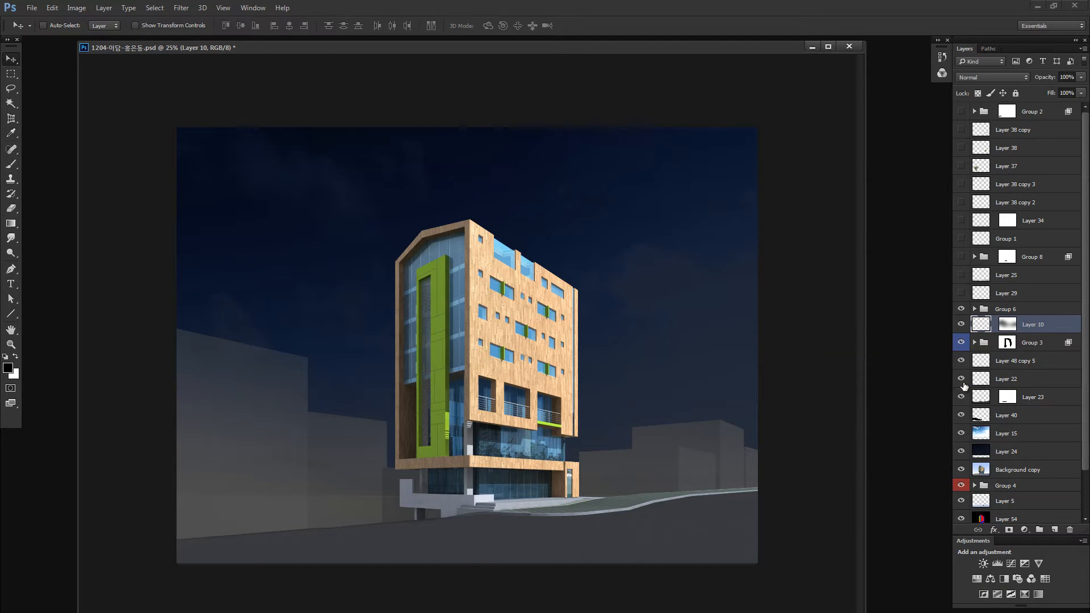
- Shift the midtones of Layer 10 slightly toward blue and cyan with Color Balance
key("ctrl+b")
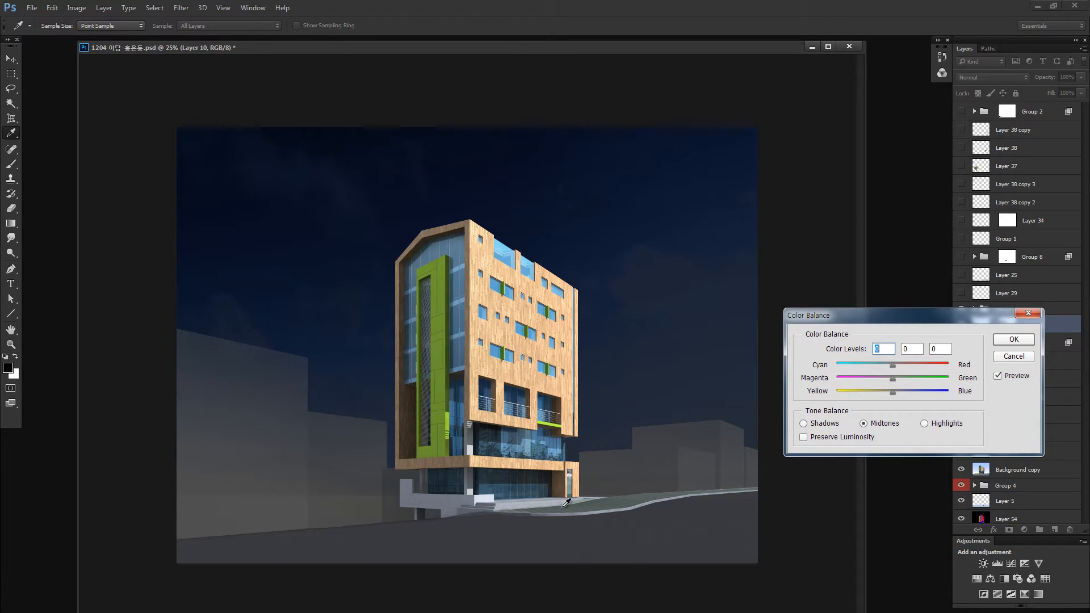
left_click(897, 391)
left_click(890, 364)
left_click(1013, 339)
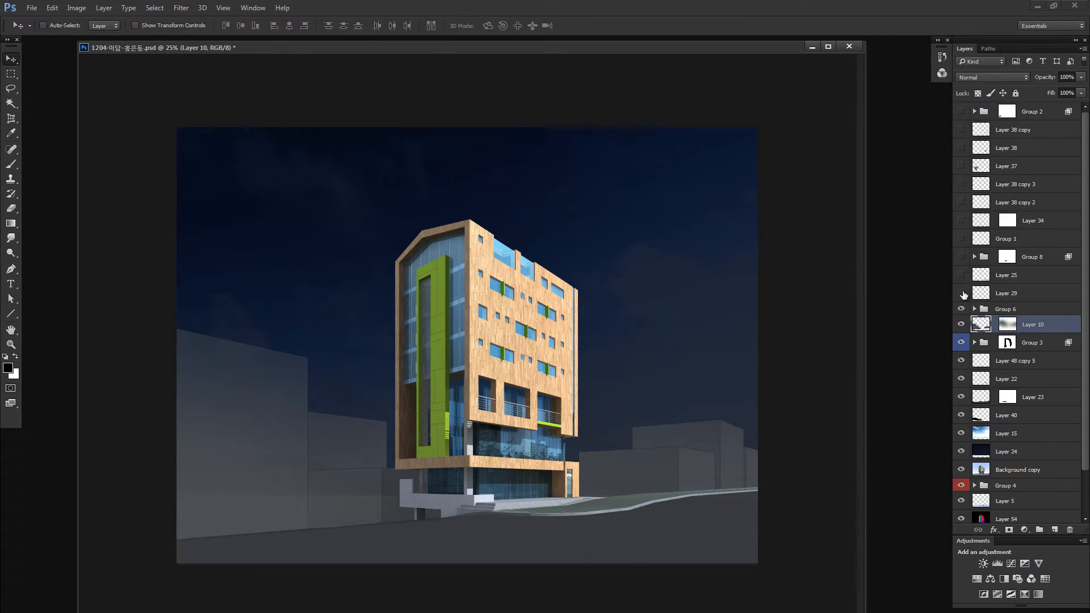
- Show the building outlines on Layer 29 and the ground shadows on Layer 25
left_click(977, 294)
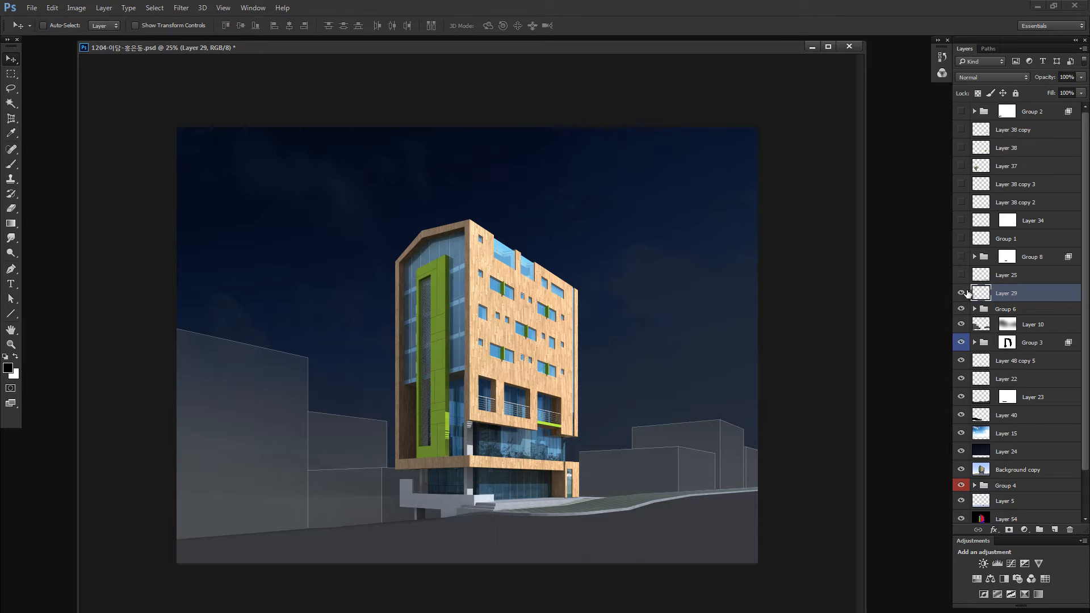
left_click(962, 275)
left_click(961, 276)
left_click(962, 276)
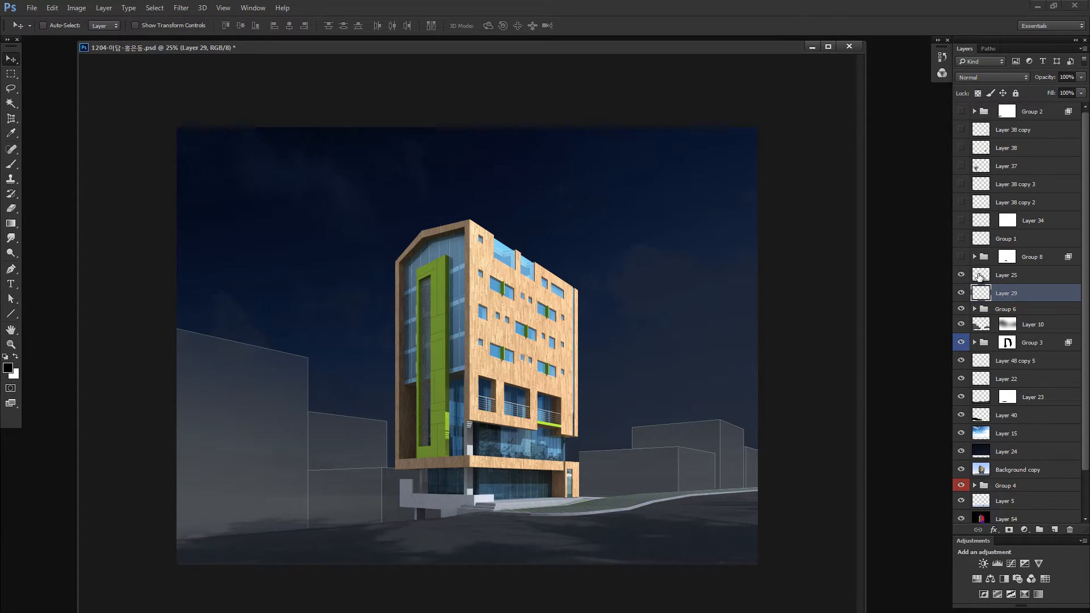
- Soften the ground shadows on Layer 25 with a Gaussian Blur of 57.8 pixels radius
left_click(980, 276)
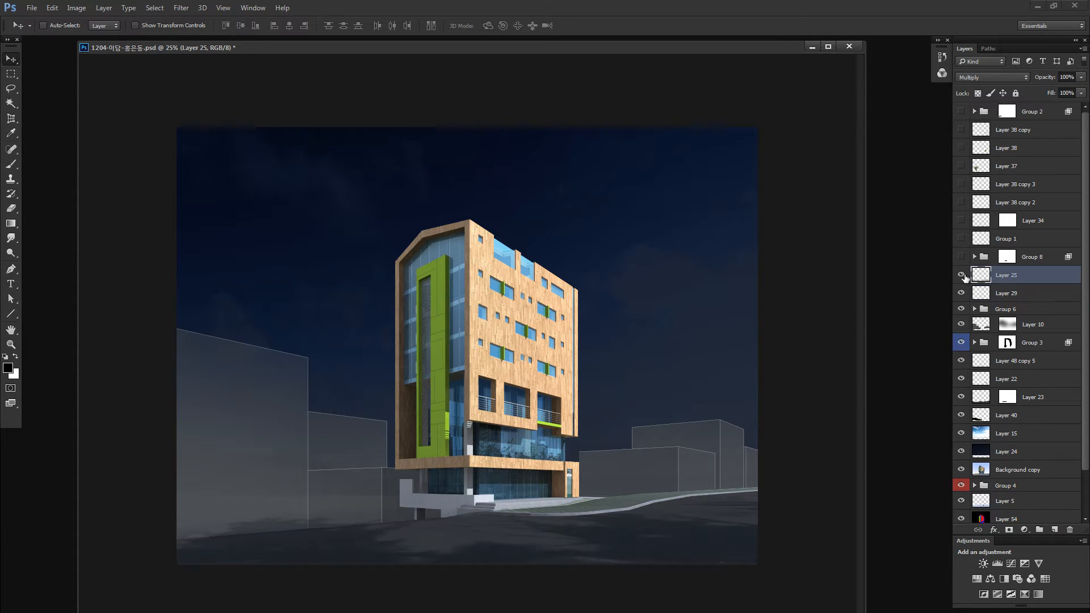
left_click(181, 8)
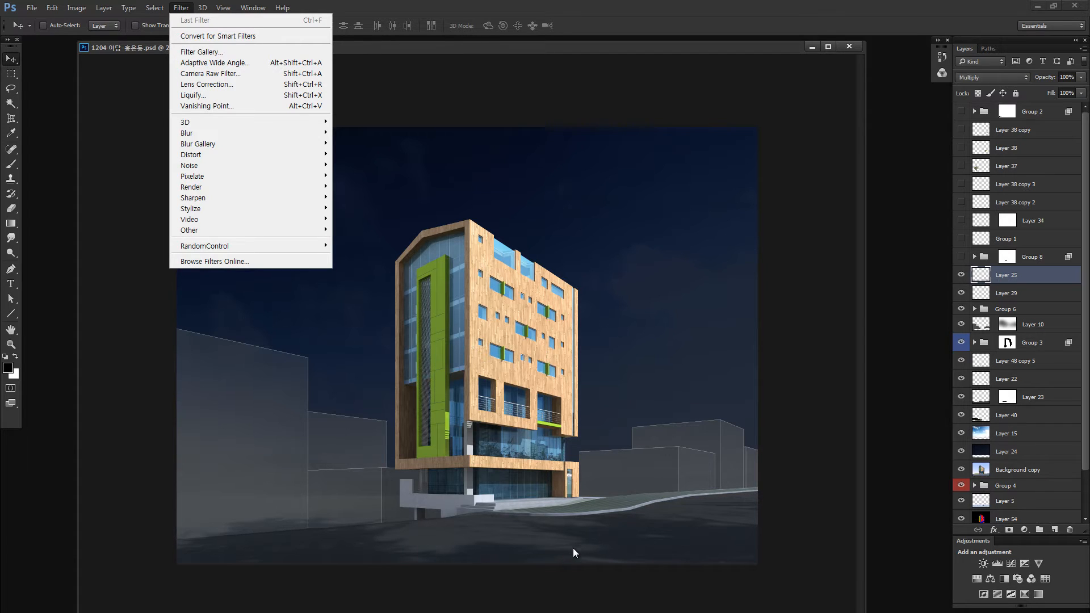
mouse_move(189, 133)
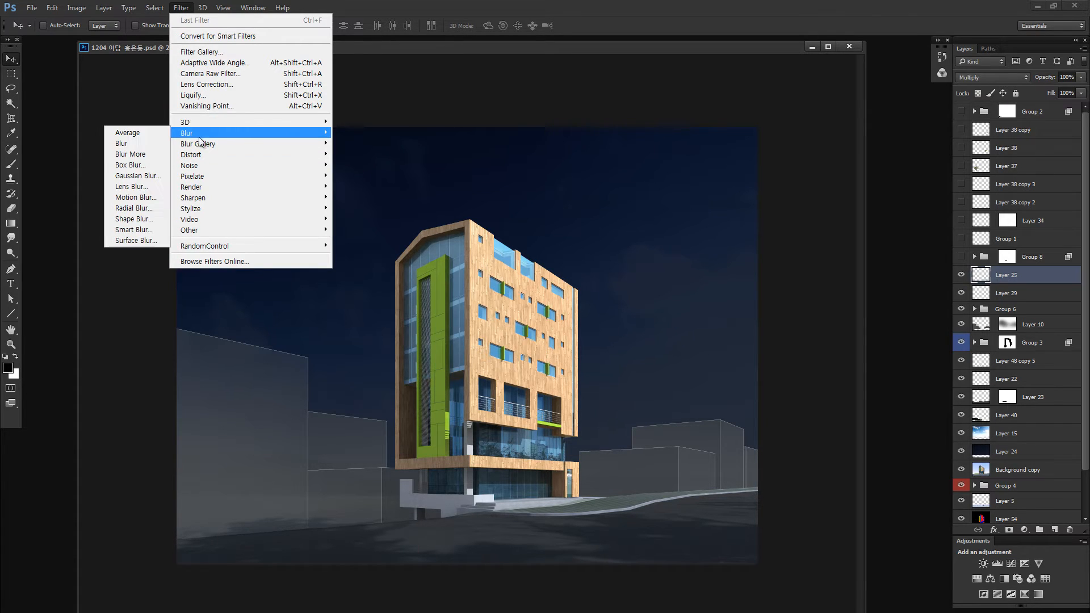
left_click(138, 175)
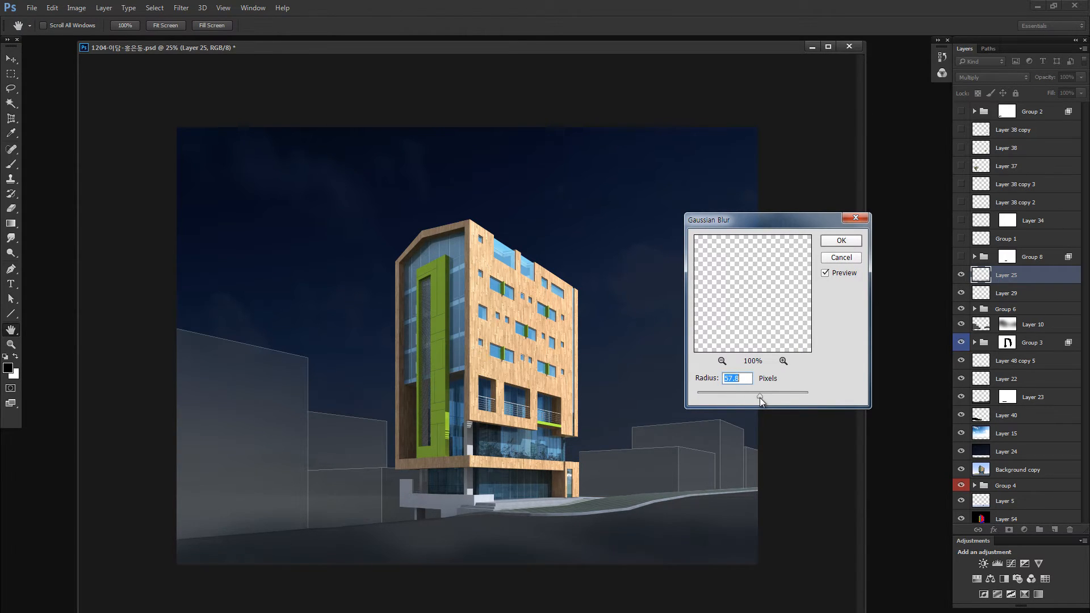
left_click(841, 240)
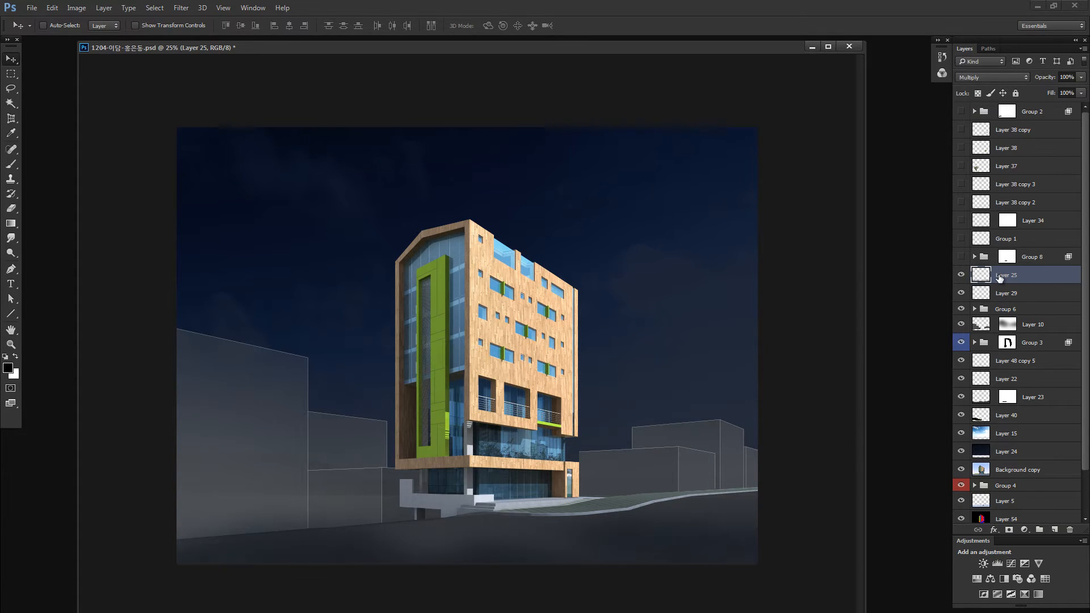
- Show Group 8, toggle its Layer 36 and Layer 35 to compare the planting on each, and select Layer 35
left_click(962, 257)
left_click(963, 257)
left_click(964, 256)
key("z")
left_click_drag(457, 474, 553, 466)
key("v")
left_click_drag(261, 606, 371, 452)
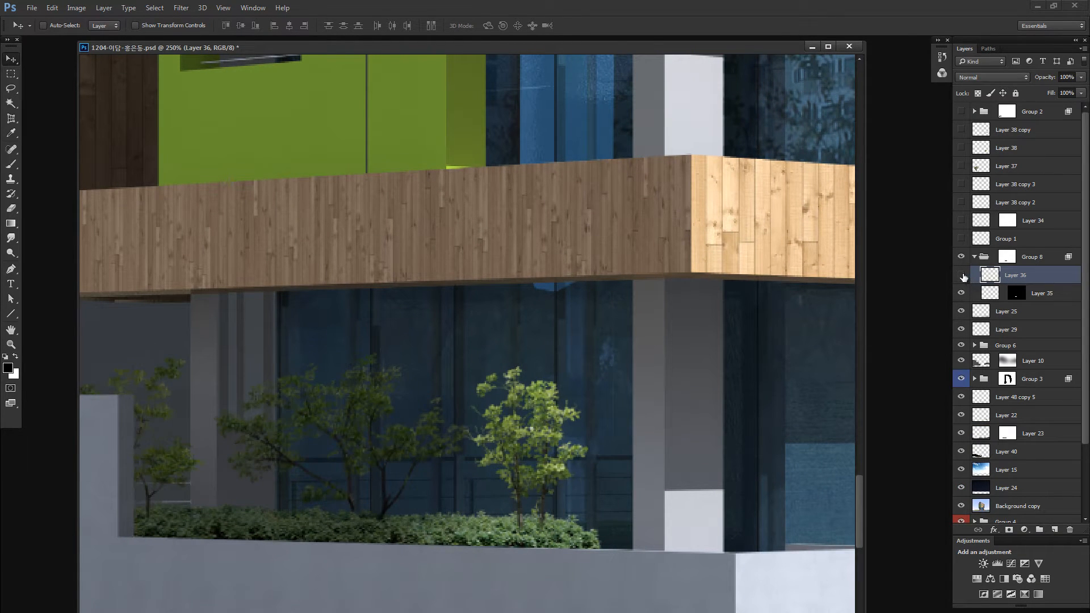
left_click(961, 275)
left_click_drag(961, 289, 961, 276)
left_click(987, 294)
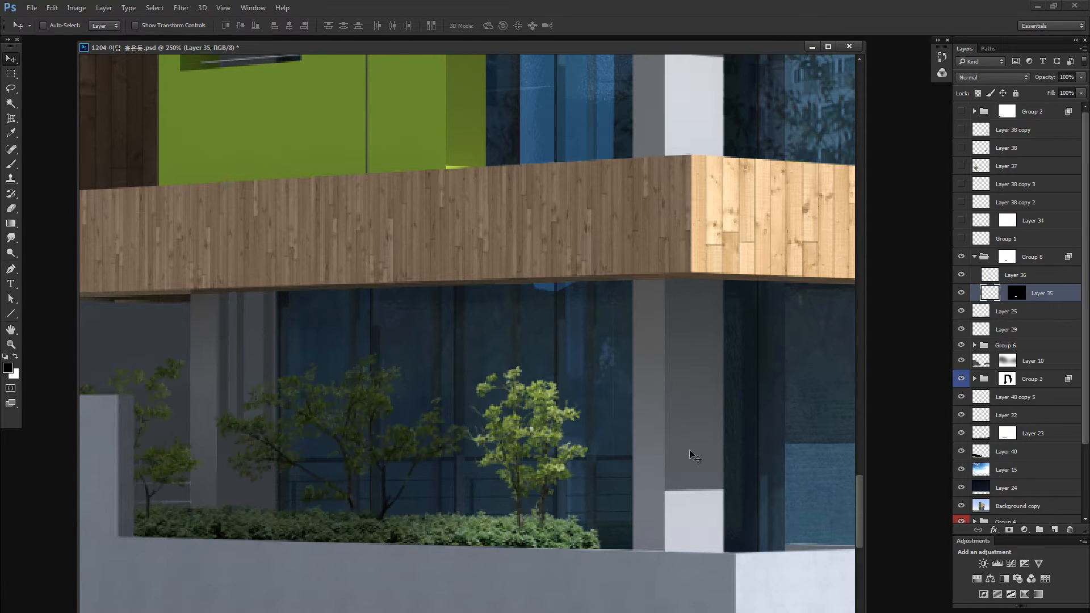
left_click(985, 293)
key("alt+i")
key("a")
key("c")
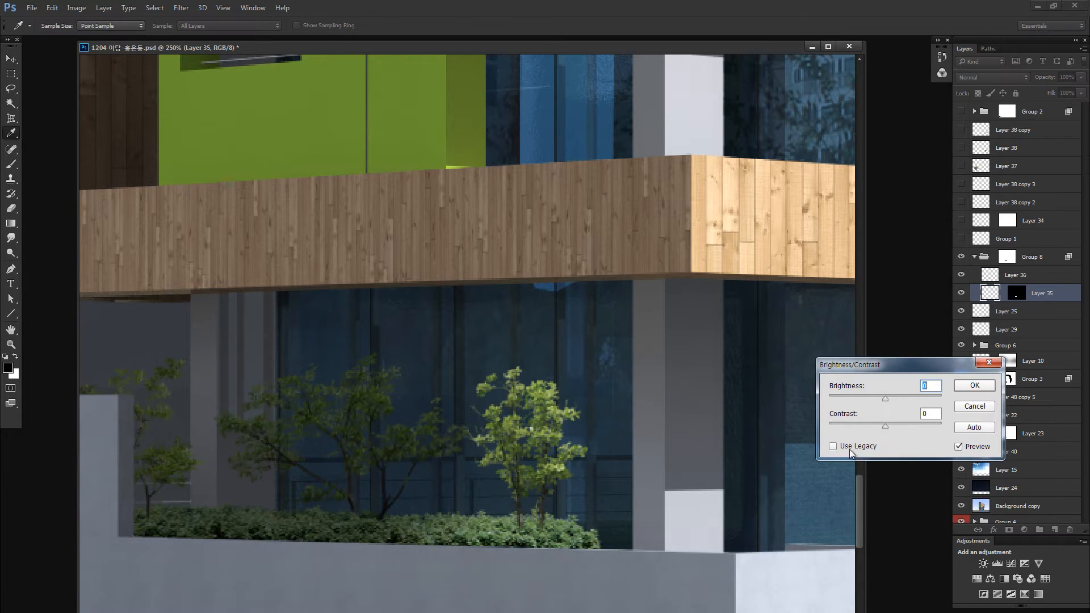
left_click(858, 448)
left_click(855, 397)
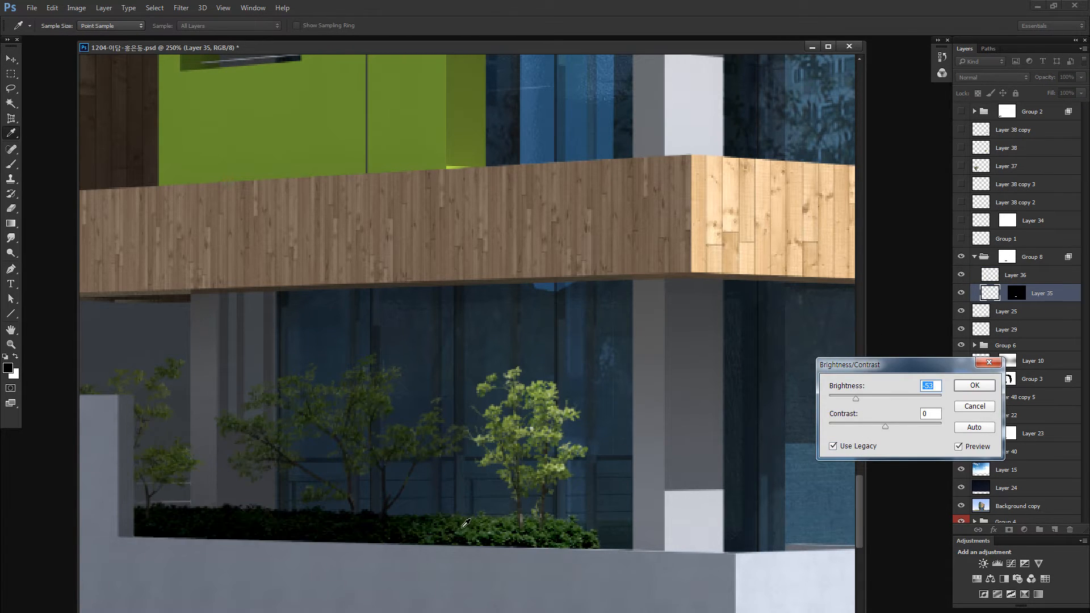
key("Escape")
- Lasso the hedge area around the small tree's base on Layer 35 with an 8 px feather and set its Hue/Saturation lightness to -36
key("l")
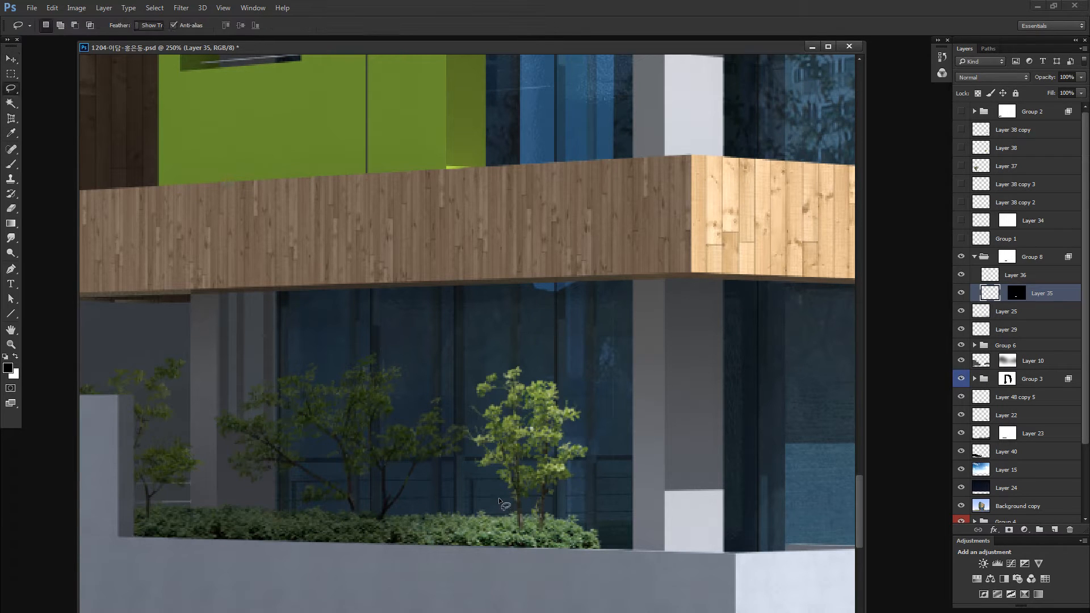
key("Return")
type("8")
key("Return")
mouse_move(506, 473)
left_mouse_down()
mouse_move(413, 511)
mouse_move(391, 565)
mouse_move(661, 526)
left_mouse_up()
key("ctrl+u")
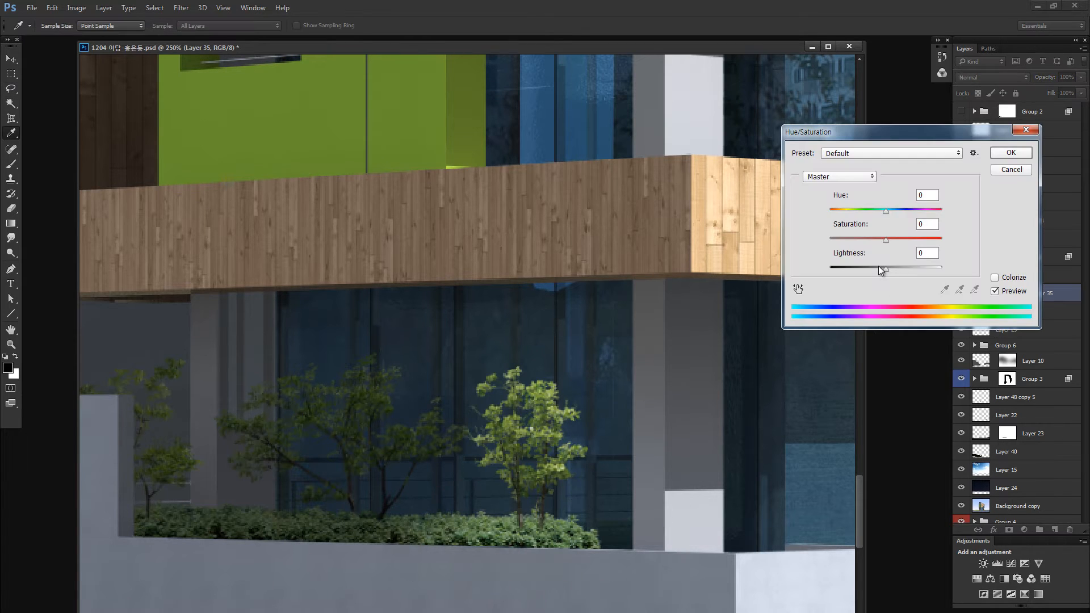
left_click_drag(879, 268, 861, 268)
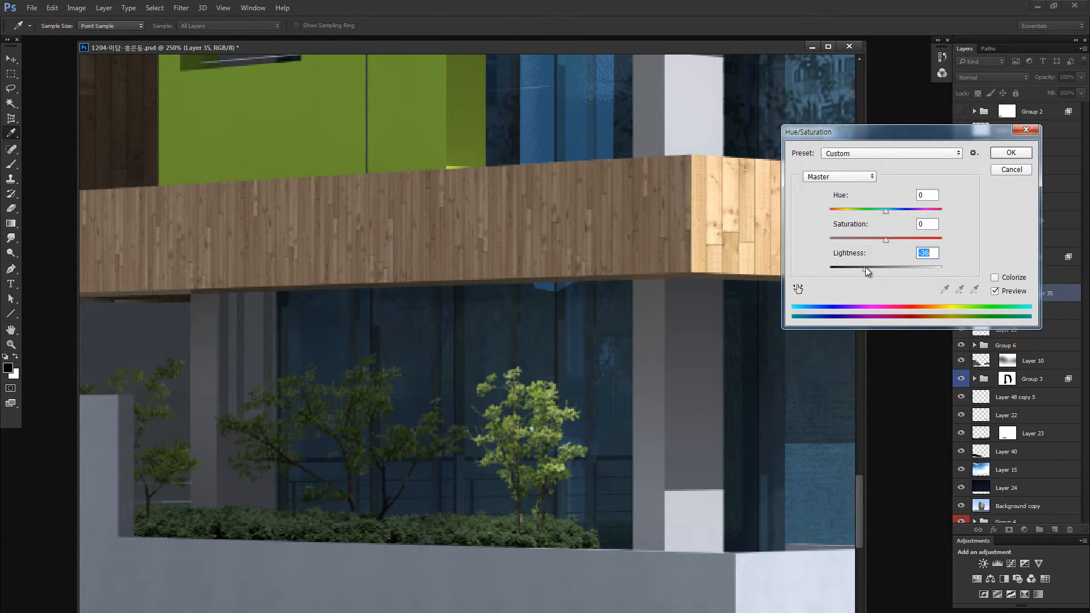
left_click(1011, 153)
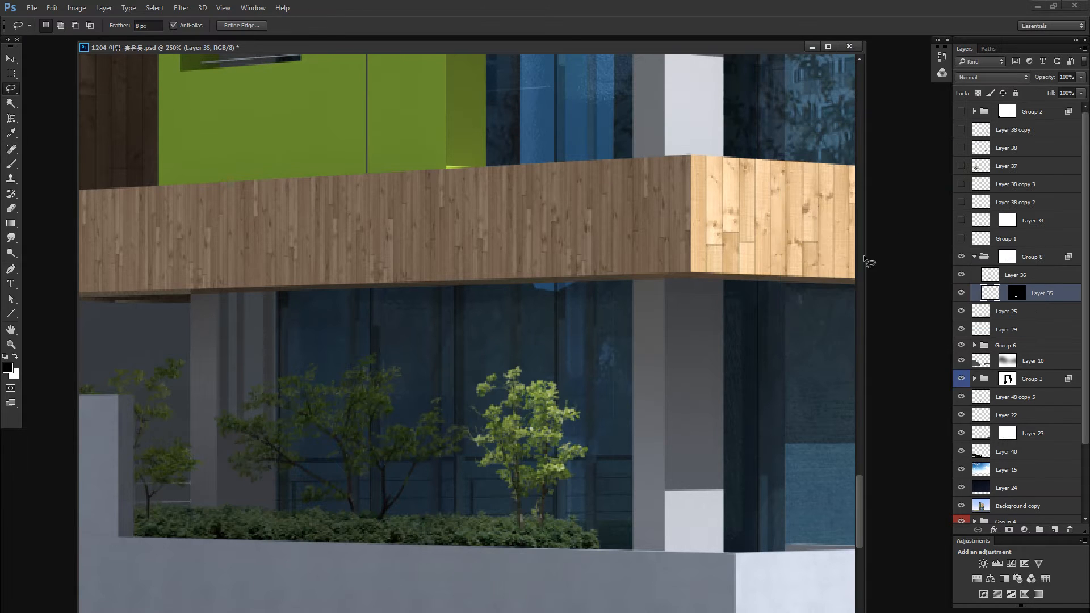
- Darken the hedge on Layer 35 with legacy Brightness/Contrast at brightness -21 and contrast -51
key("v")
key("alt+i")
key("a")
key("c")
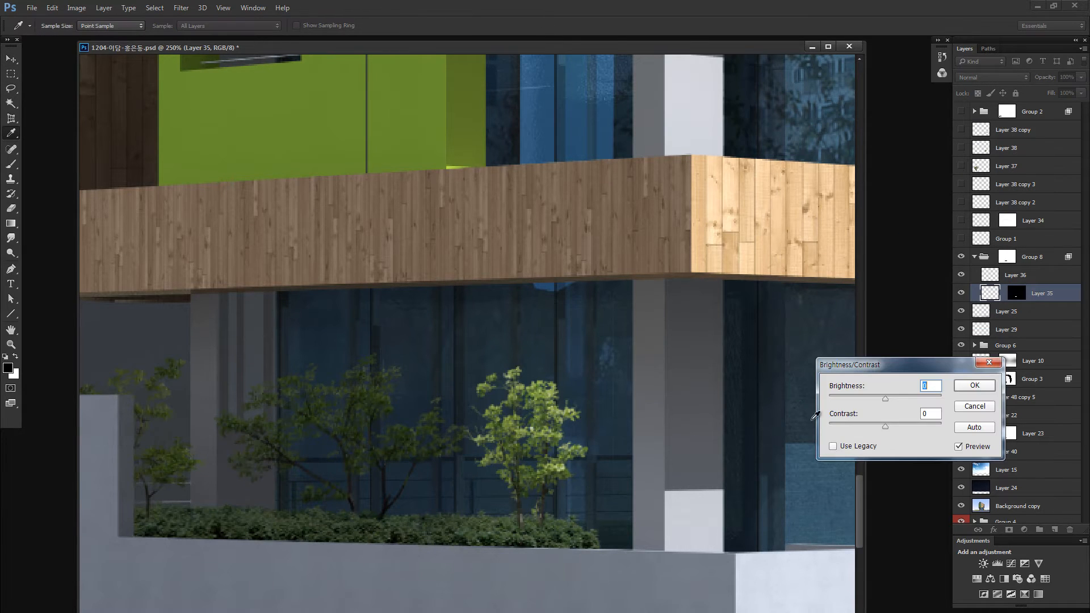
left_click(838, 447)
left_click_drag(861, 365, 707, 433)
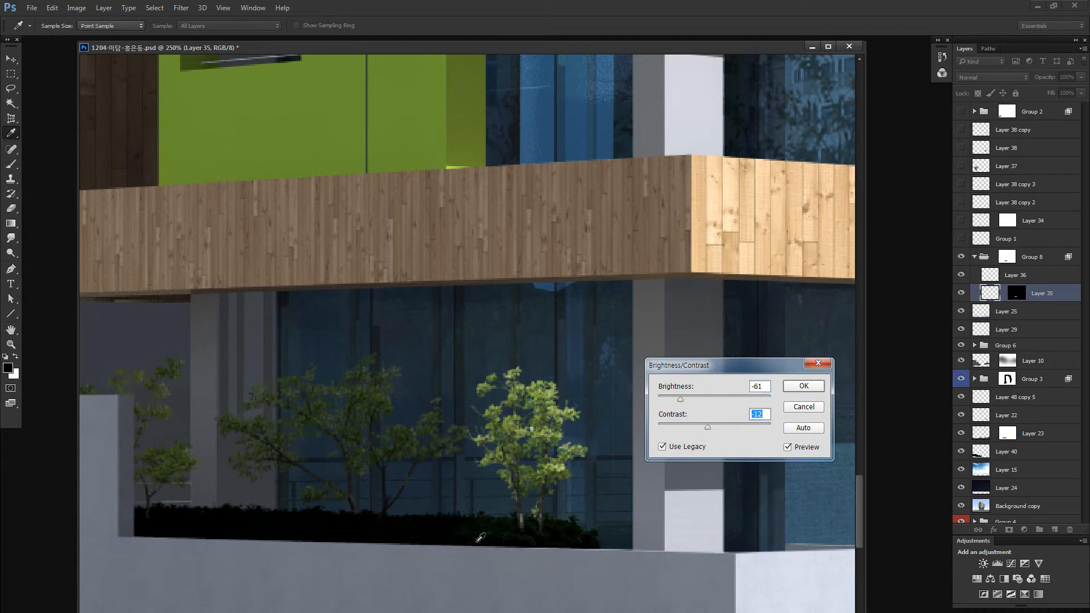
left_click_drag(680, 399, 702, 396)
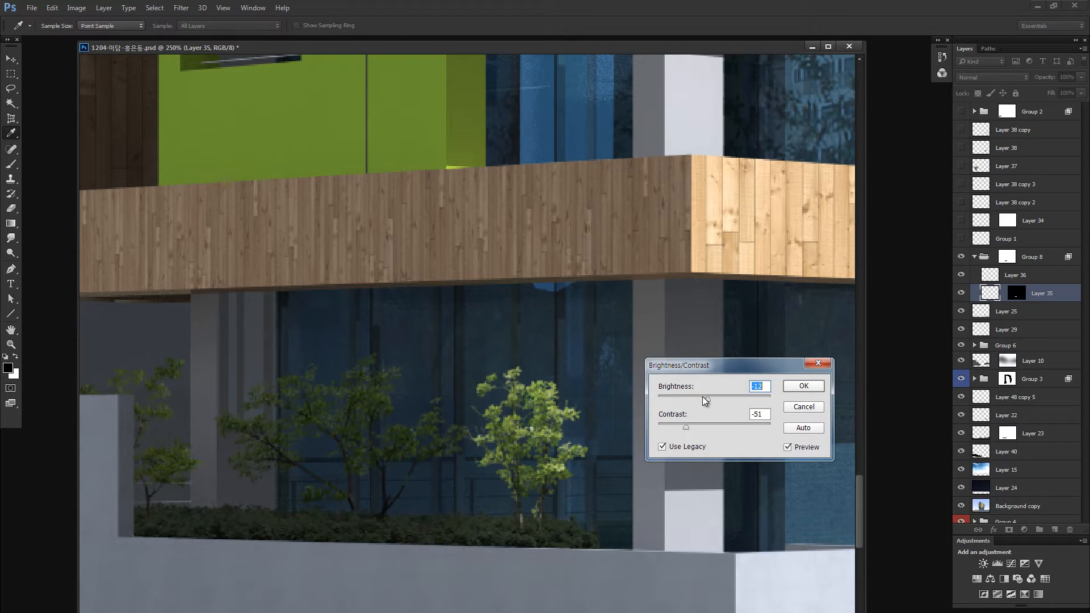
left_click(786, 386)
key("b")
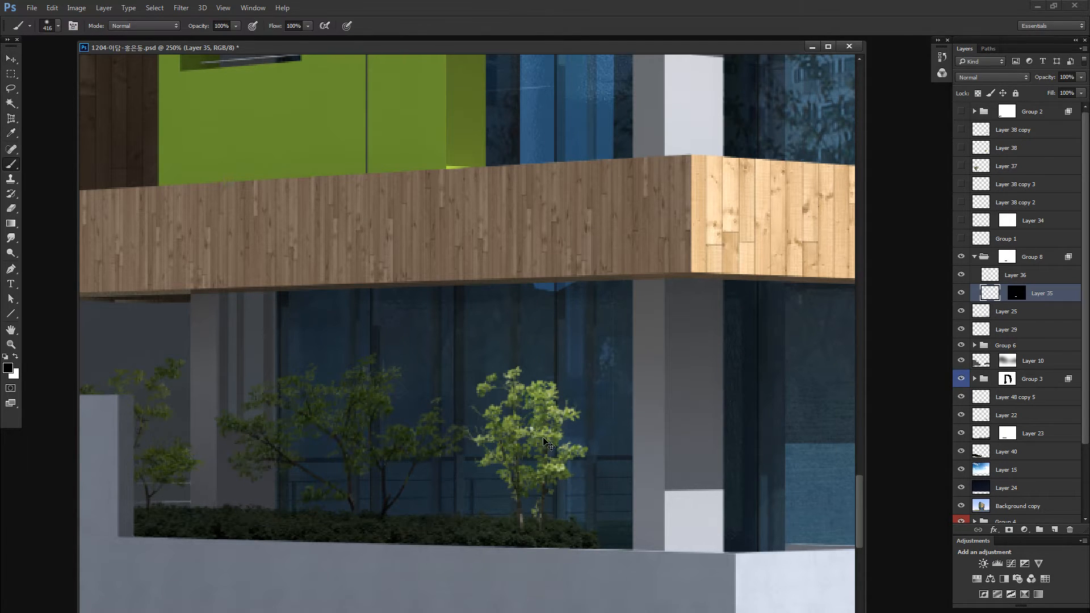
- Lasso the small tree on Layer 36 with an 8 px feather and set its Hue/Saturation lightness to -52
key("v")
left_click(540, 434)
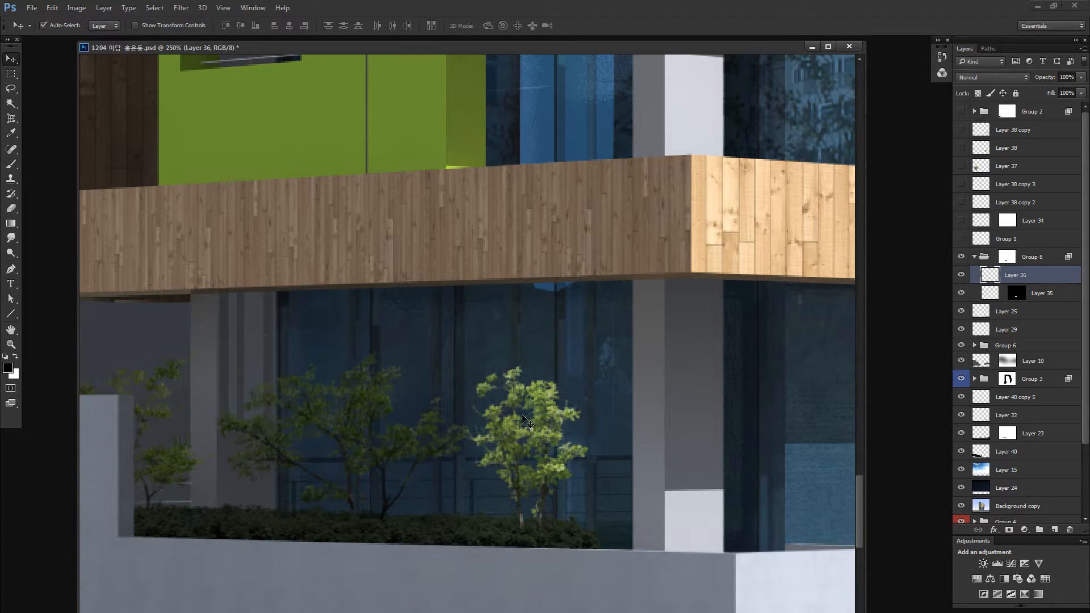
key("l")
mouse_move(559, 329)
left_mouse_down()
mouse_move(466, 360)
mouse_move(468, 436)
mouse_move(676, 386)
left_mouse_up()
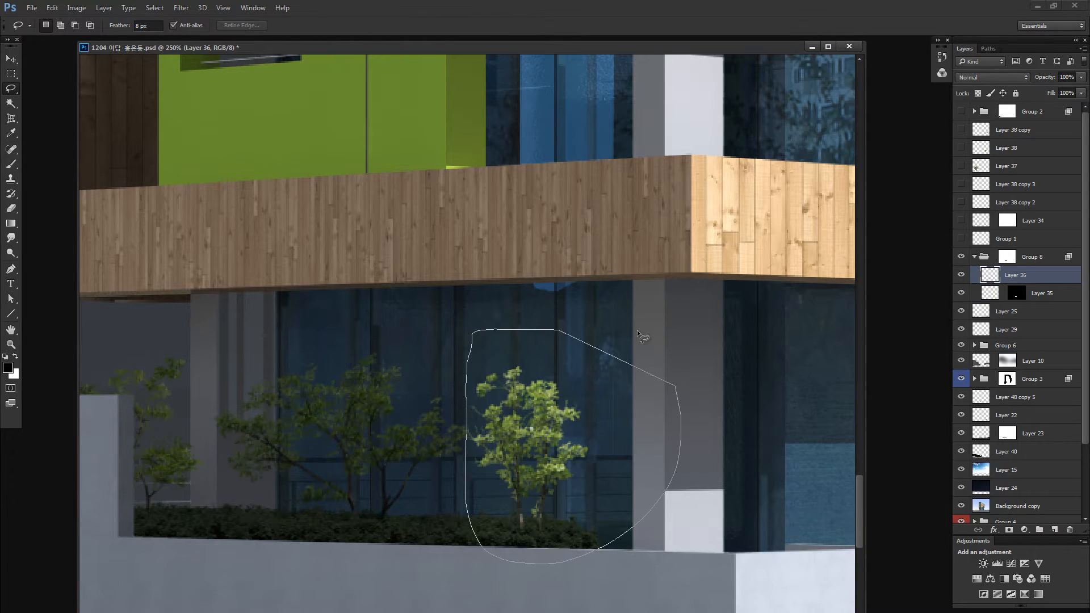
key("ctrl+h")
key("ctrl+u")
left_click(858, 269)
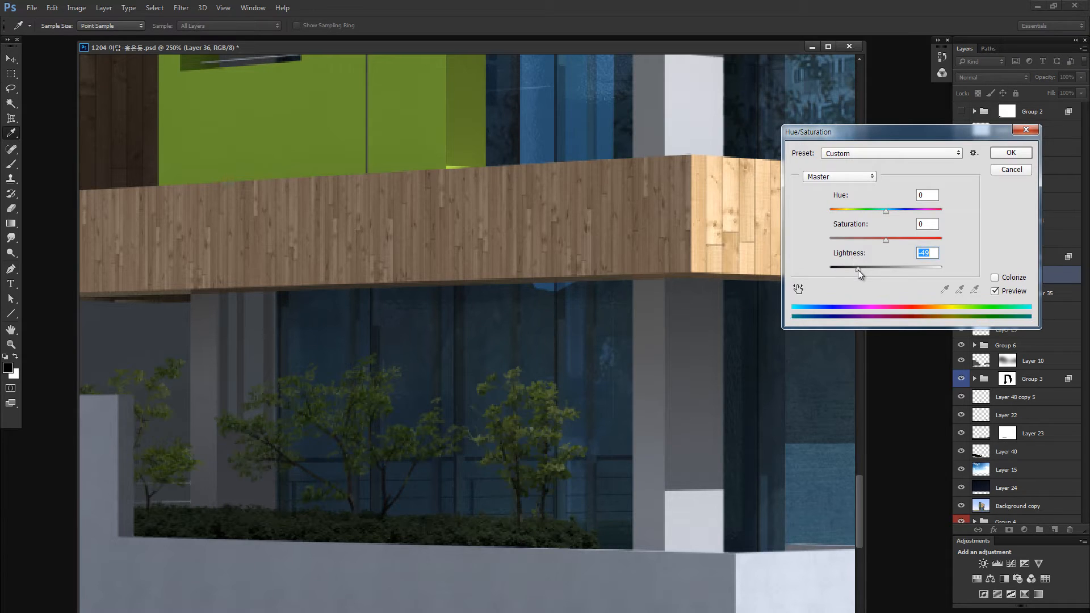
left_click(1013, 155)
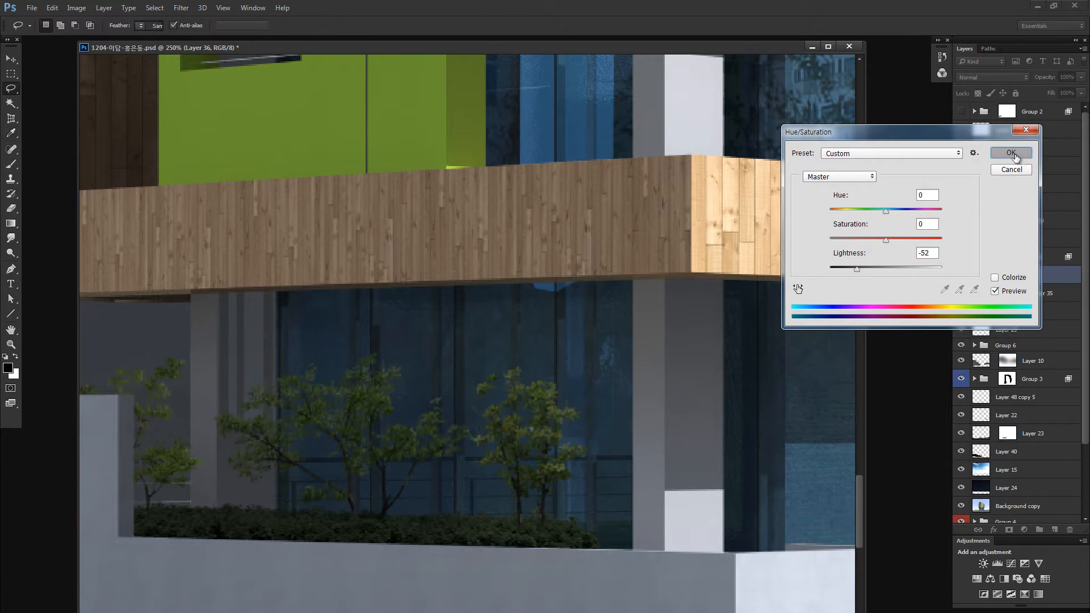
- Darken the small trees on Layer 36 with legacy Brightness/Contrast at brightness -17 and contrast -62
key("ctrl+alt+b")
left_click(662, 446)
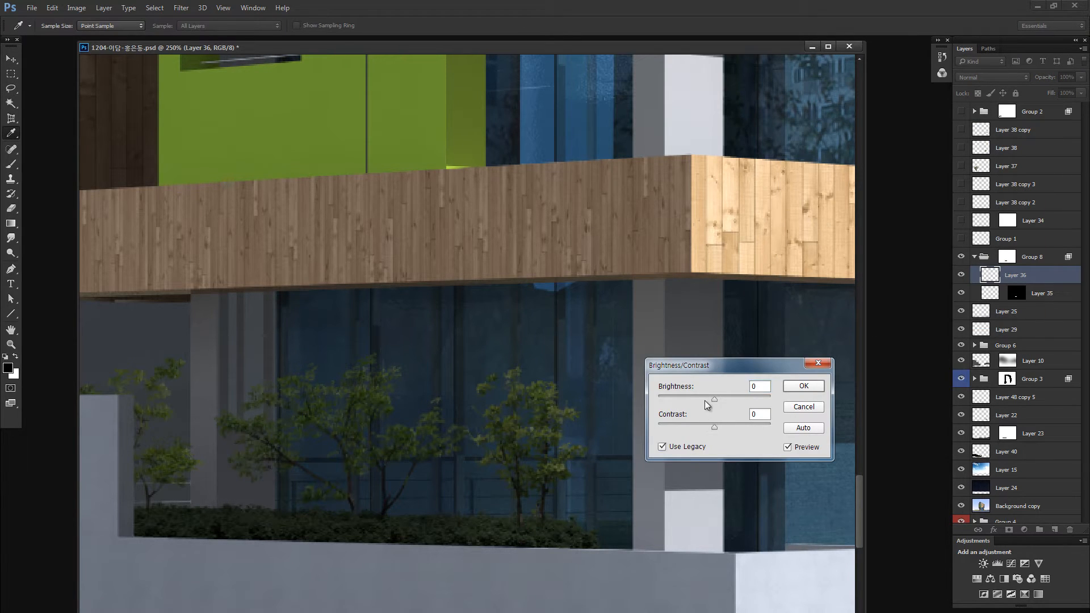
mouse_move(714, 399)
left_mouse_down()
mouse_move(695, 399)
mouse_move(687, 425)
mouse_move(705, 400)
left_mouse_up()
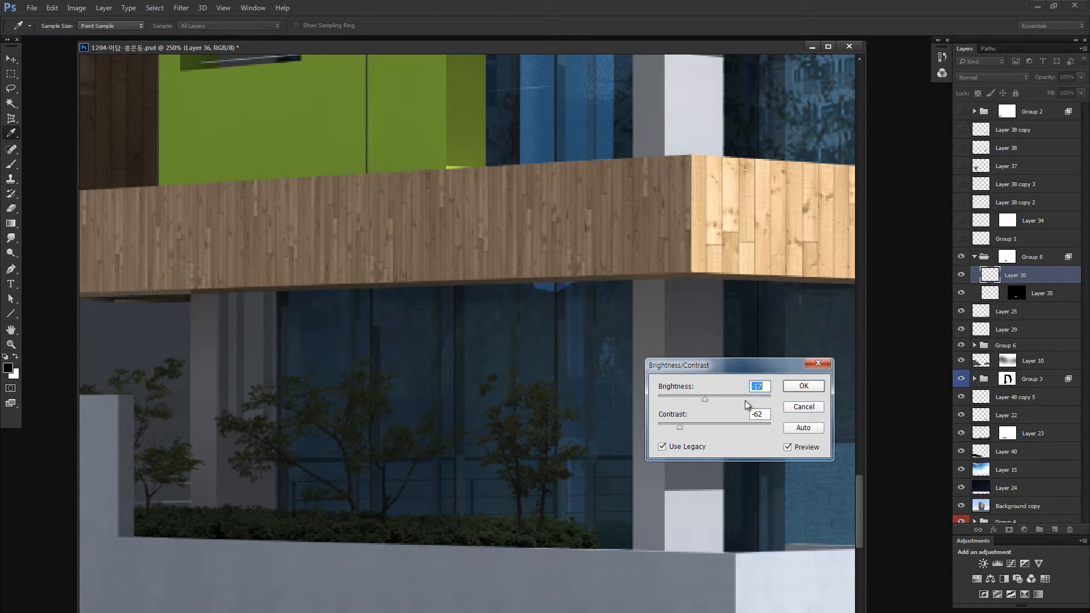
left_click_drag(706, 400, 683, 400)
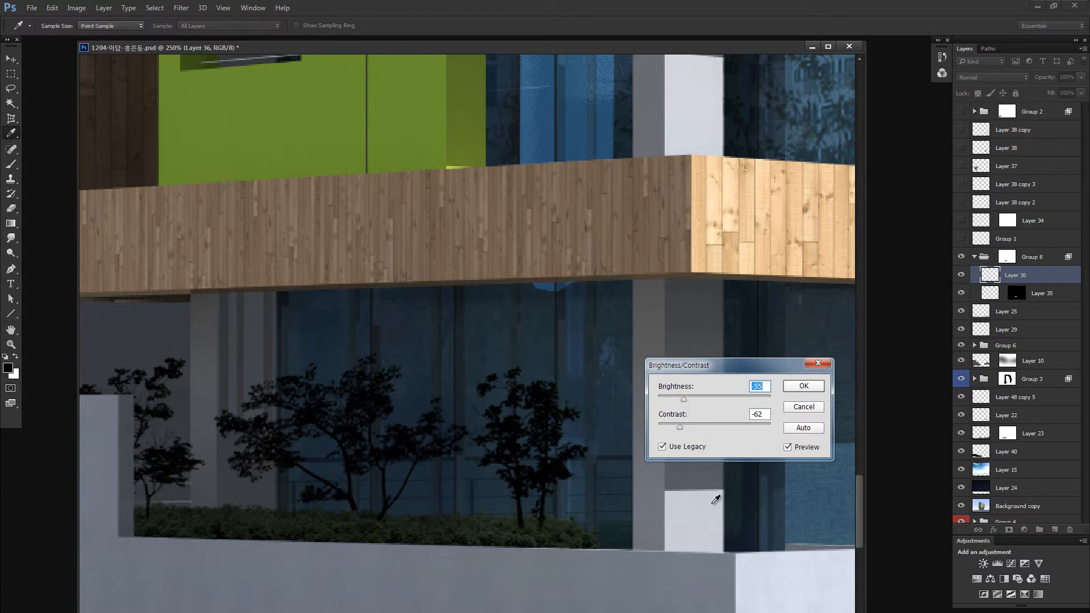
left_click_drag(695, 397, 700, 399)
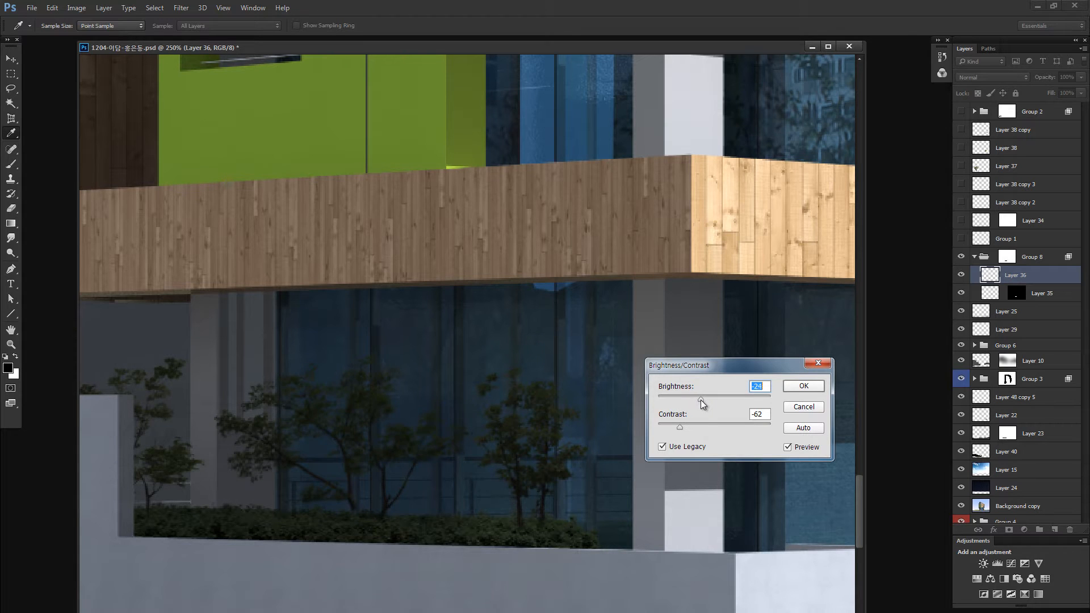
left_click(791, 390)
key("ctrl+0")
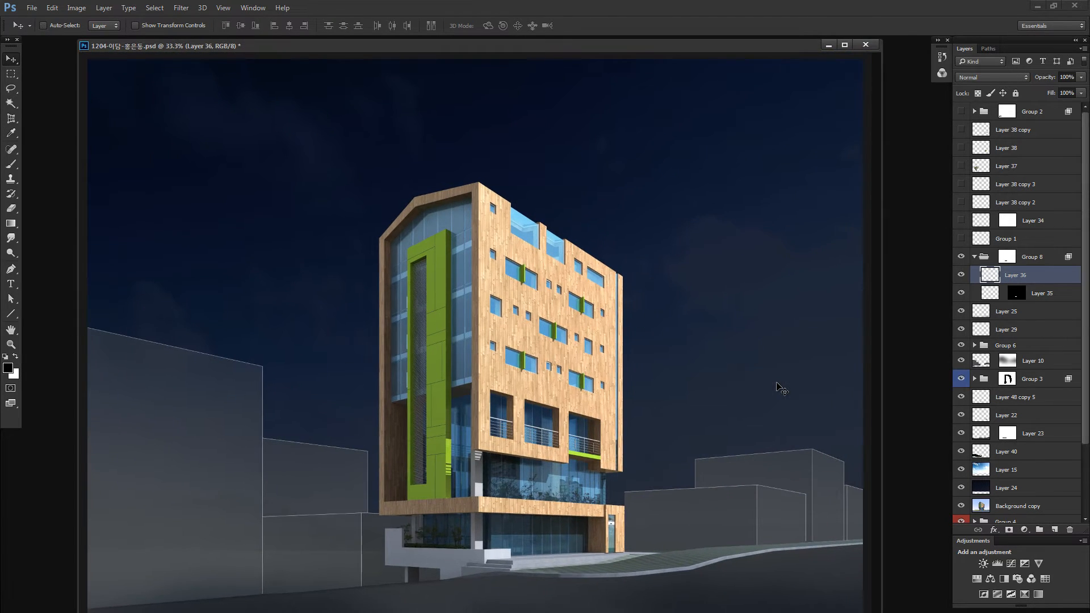
- Collapse Group 8, then show and select the Group 1 layer holding the street lamps
left_click(973, 258)
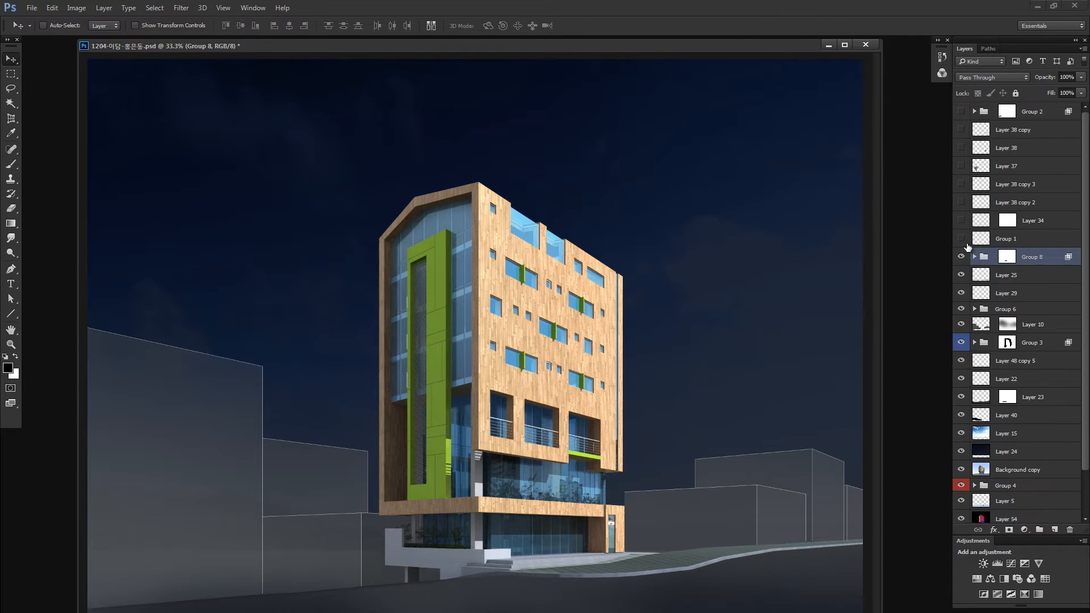
left_click(962, 241)
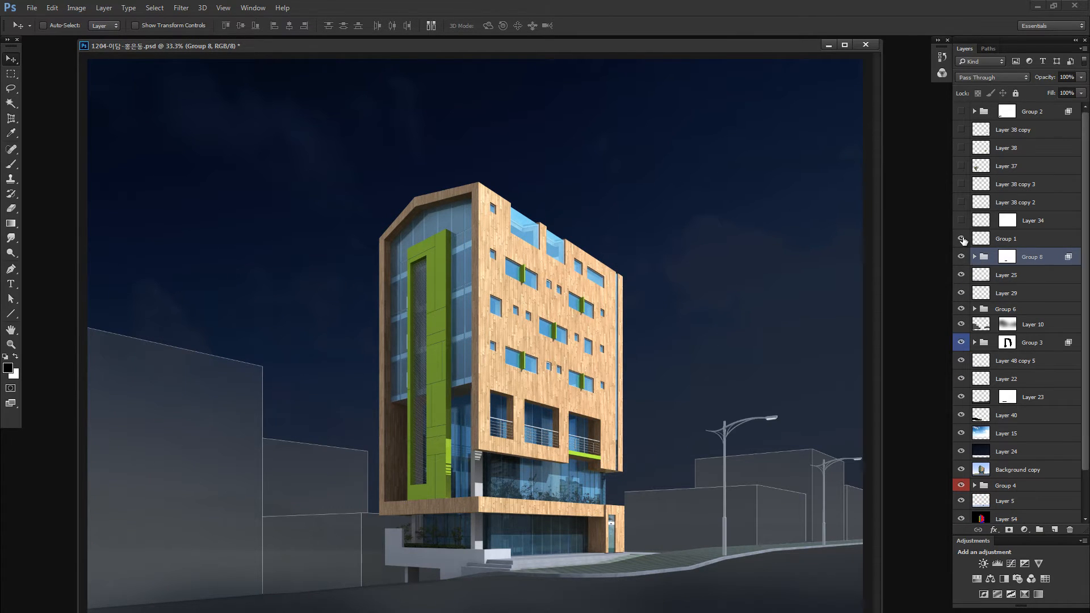
left_click(982, 240)
- Darken the street lamps on the Group 1 layer with legacy Brightness/Contrast at brightness -55 and a strongly reduced contrast
key("alt+i")
key("j")
key("c")
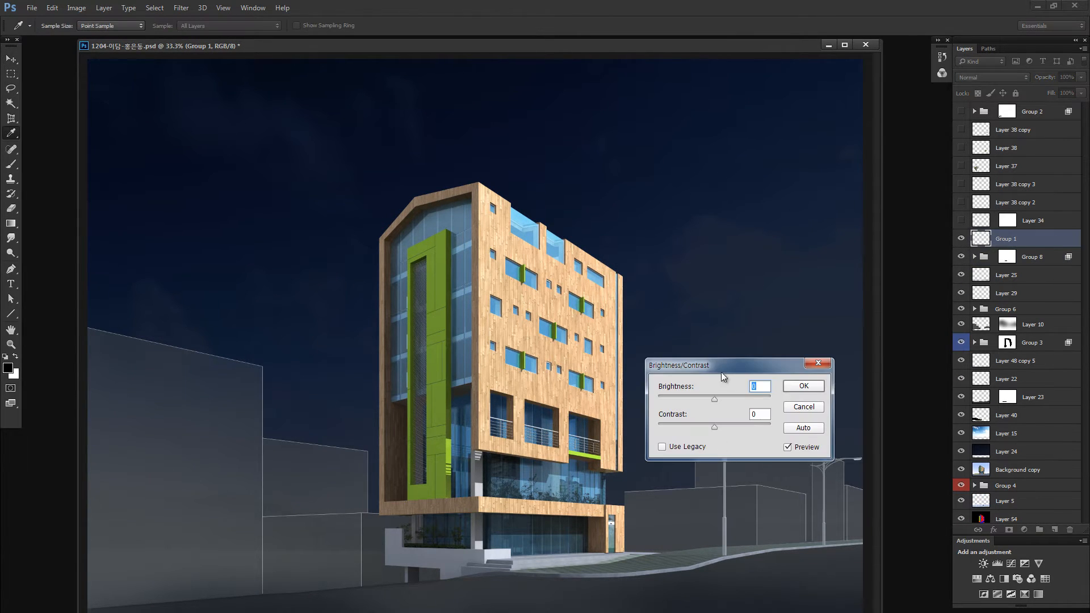
left_click_drag(722, 366, 755, 246)
left_click(730, 322)
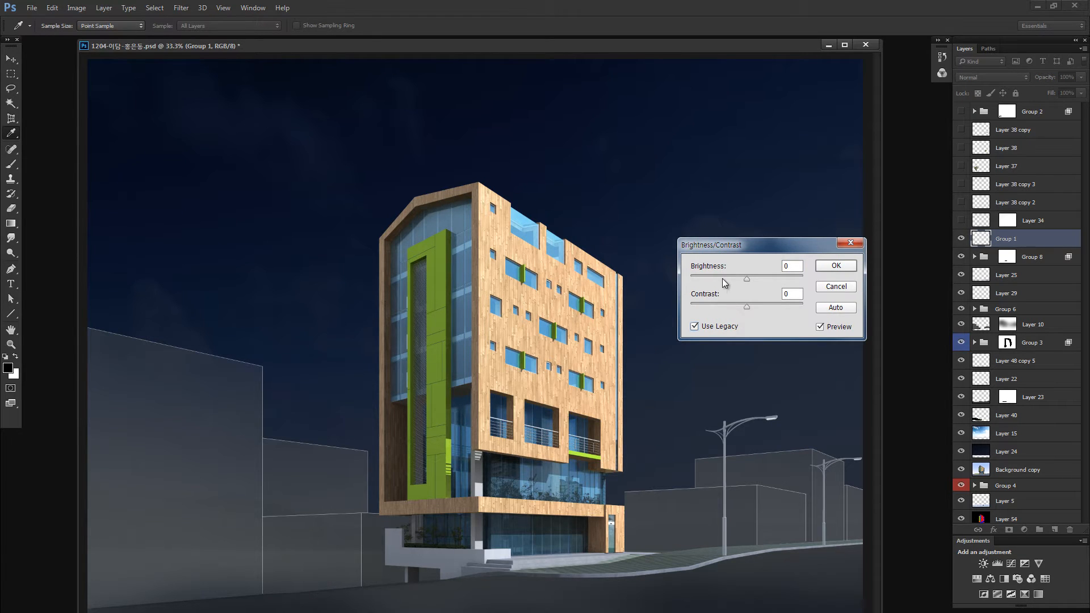
left_click(722, 278)
left_click(714, 305)
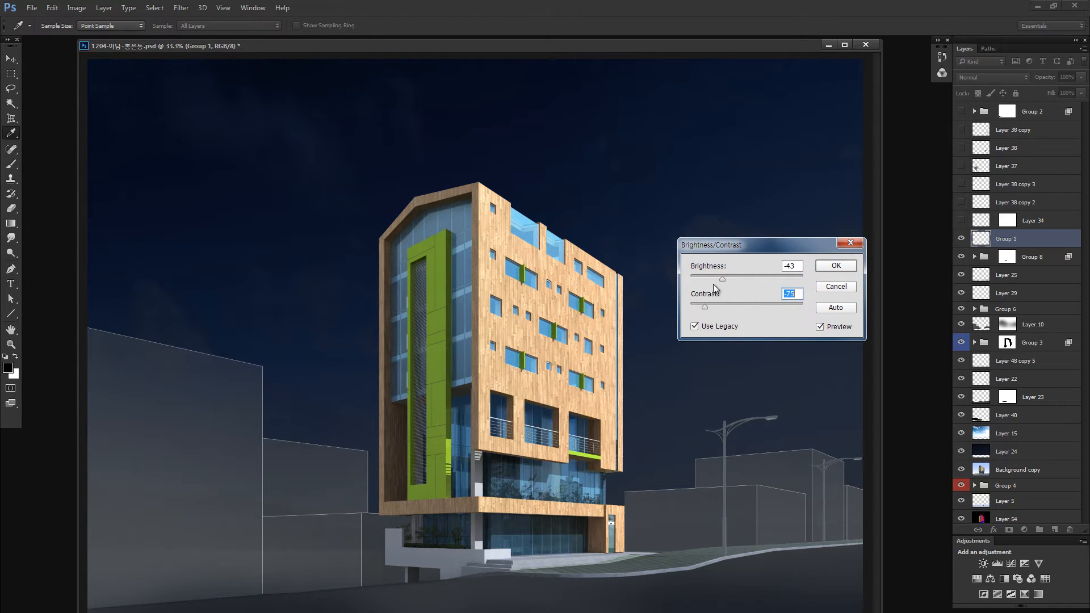
left_click(706, 278)
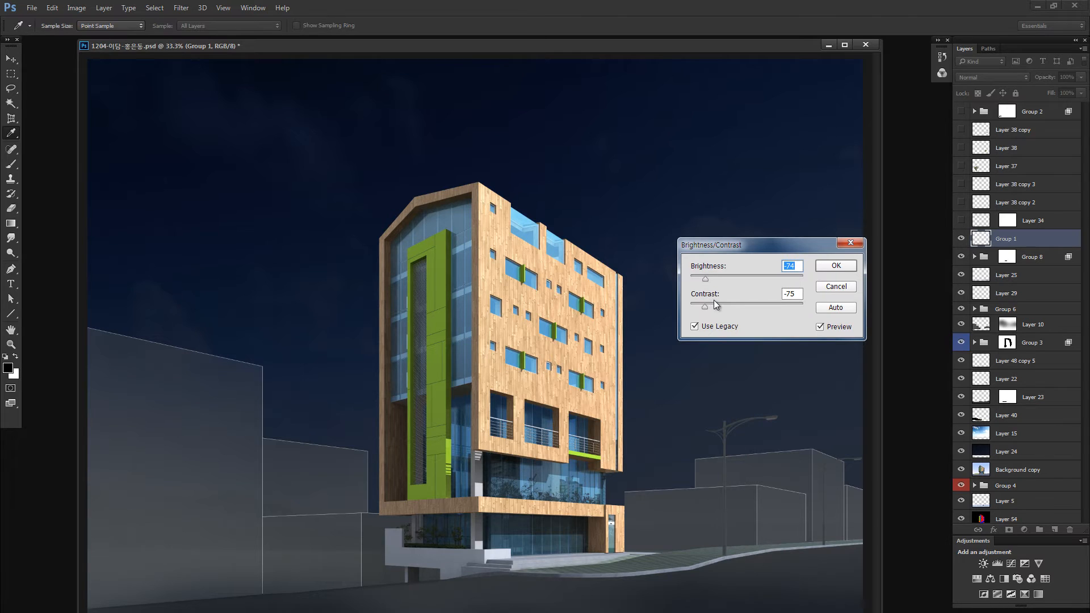
left_click(719, 304)
left_click(716, 280)
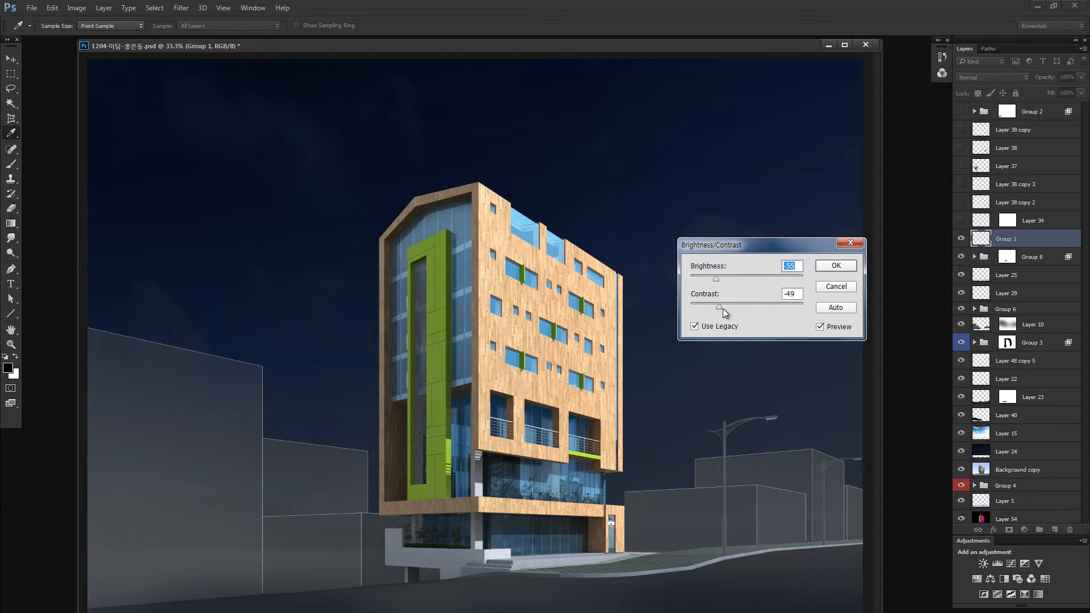
left_click(717, 306)
left_click(829, 266)
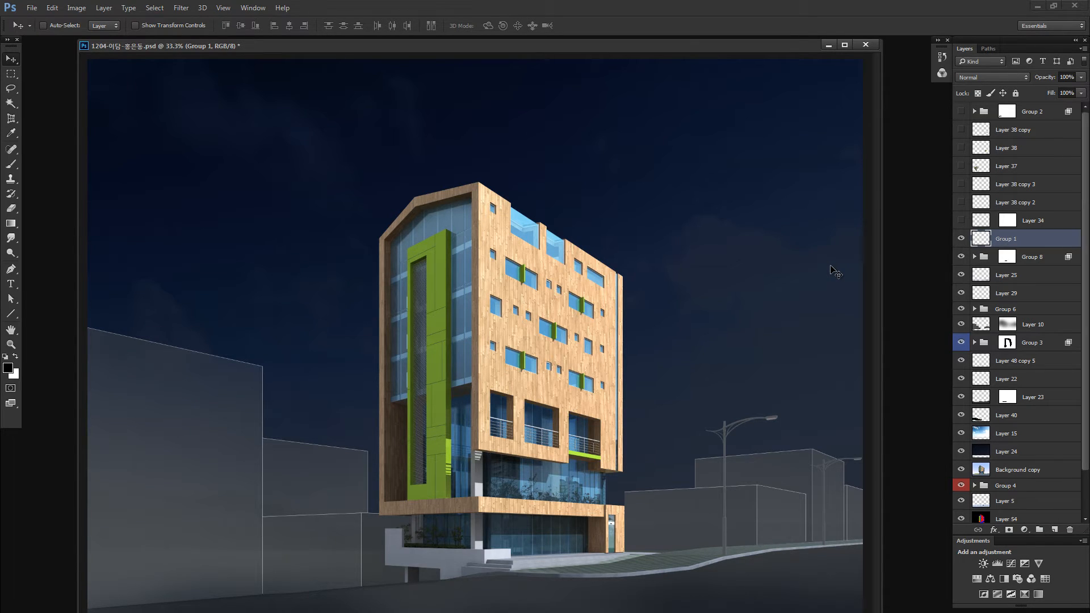
- Toggle Group 6 and Layer 29 to compare their effect, and set Layer 29's fill to 49%
left_click(961, 309)
left_click(961, 308)
left_click(963, 293)
left_click(962, 294)
left_click(963, 293)
left_click(980, 293)
left_click(1081, 93)
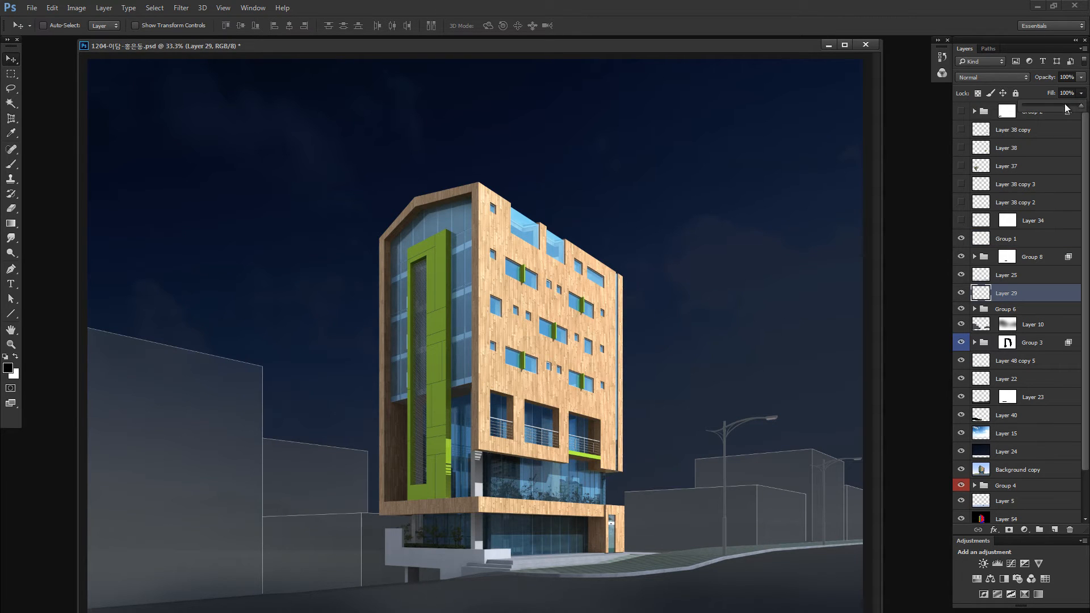
left_click_drag(1053, 106, 1054, 107)
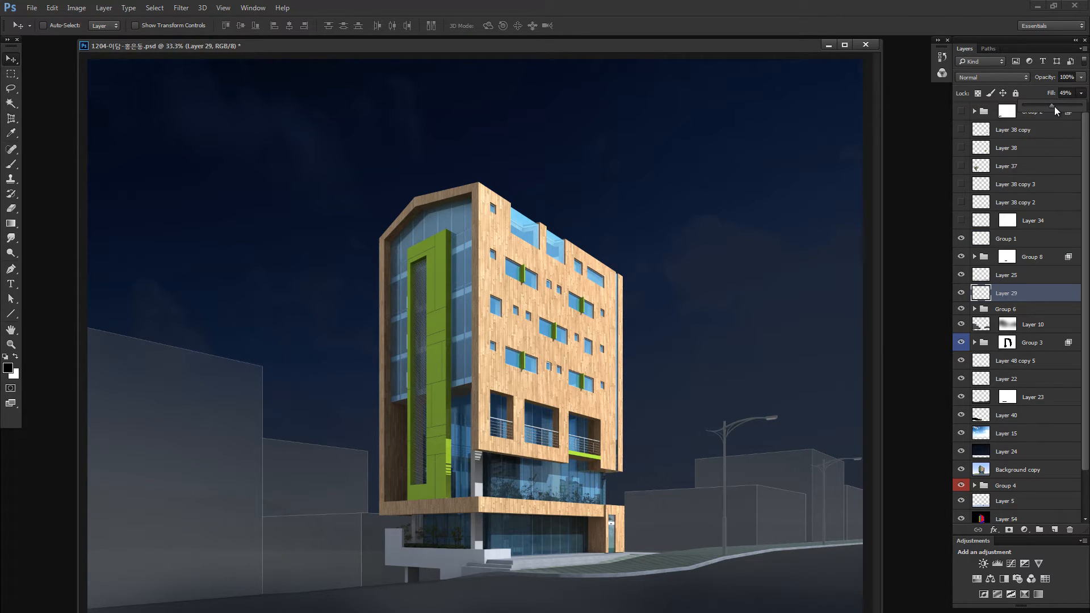
- Show Layer 34 and darken its people with legacy Brightness/Contrast at brightness -23 and contrast -47
left_click(960, 222)
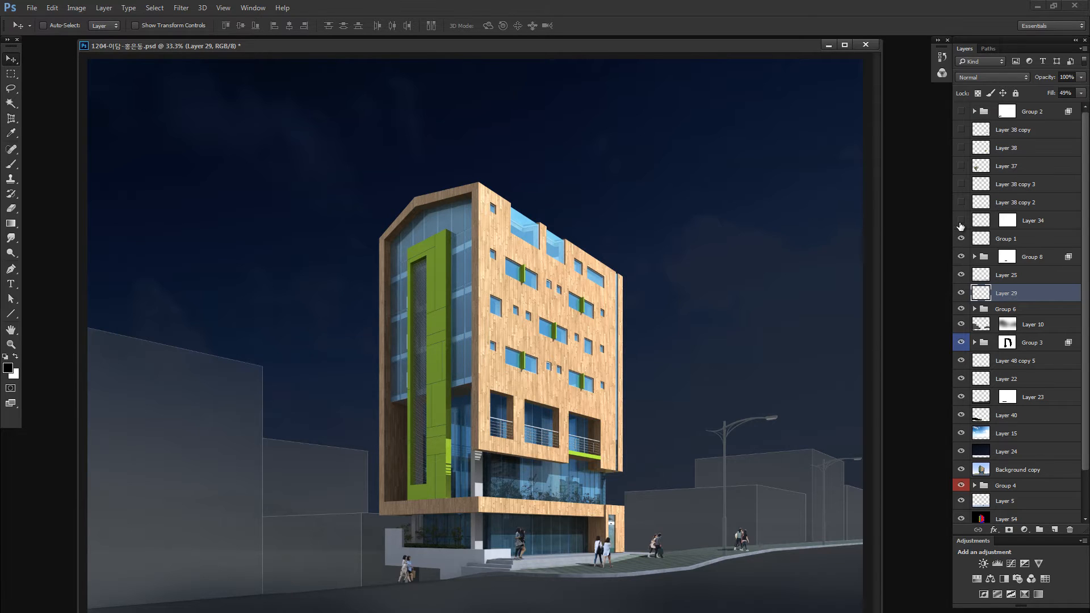
left_click(982, 223)
key("alt+i")
key("j")
key("c")
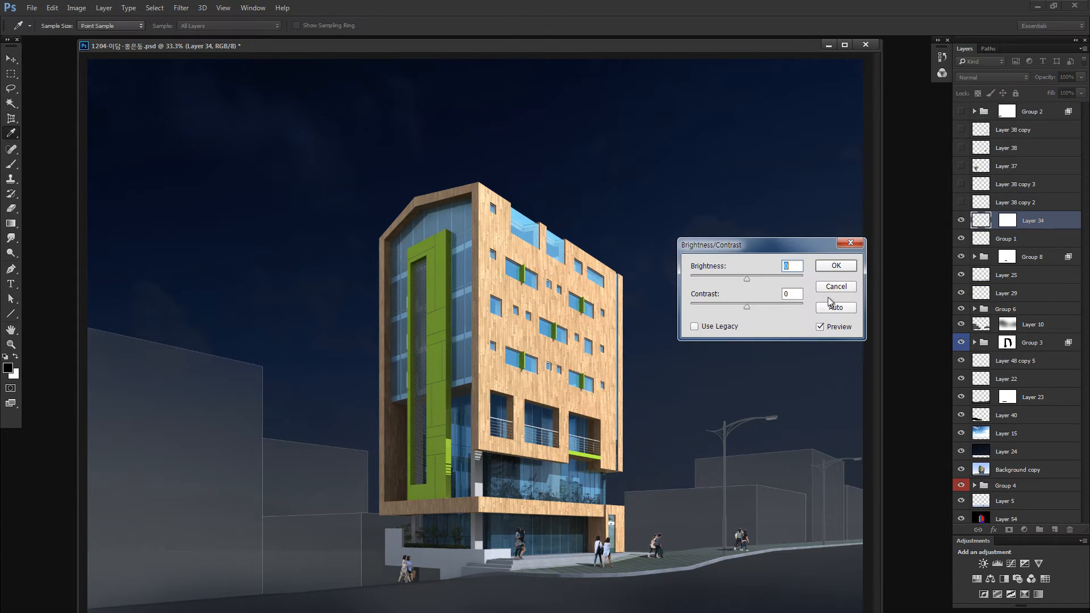
left_click(721, 325)
left_click(720, 304)
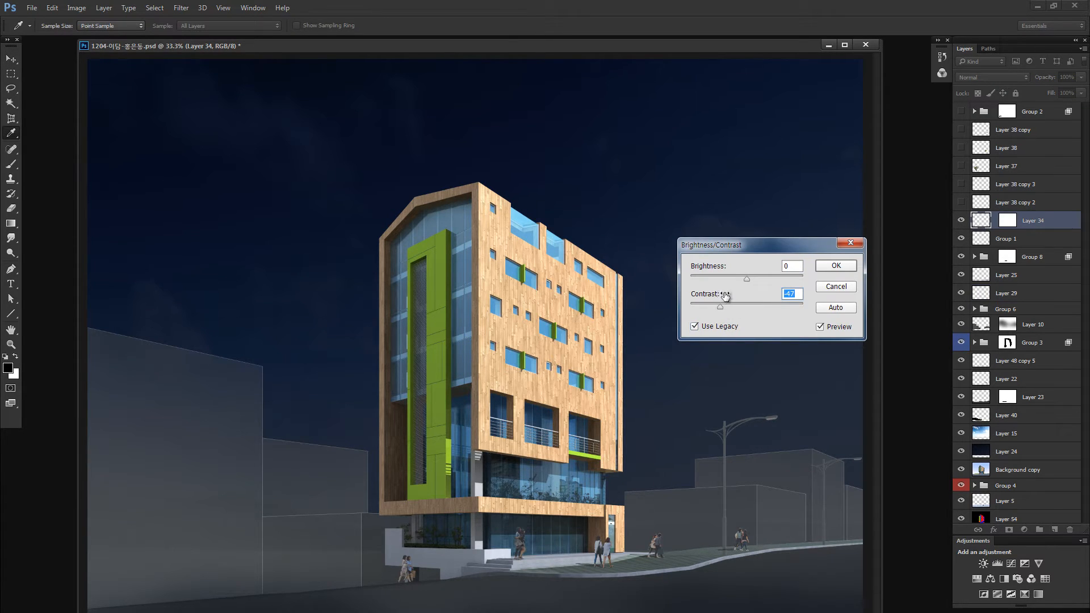
left_click_drag(741, 280, 733, 278)
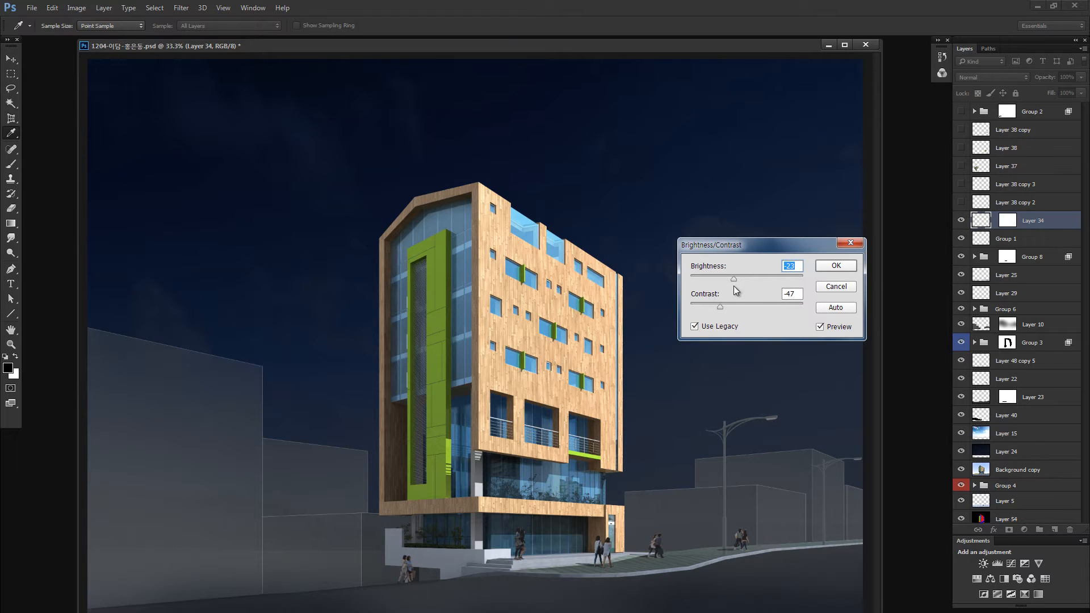
left_click(836, 265)
key("v")
- Show the tree layers from Layer 38 copy 2 up to Layer 38 copy, and briefly preview Group 2 with the cars
left_click(961, 203)
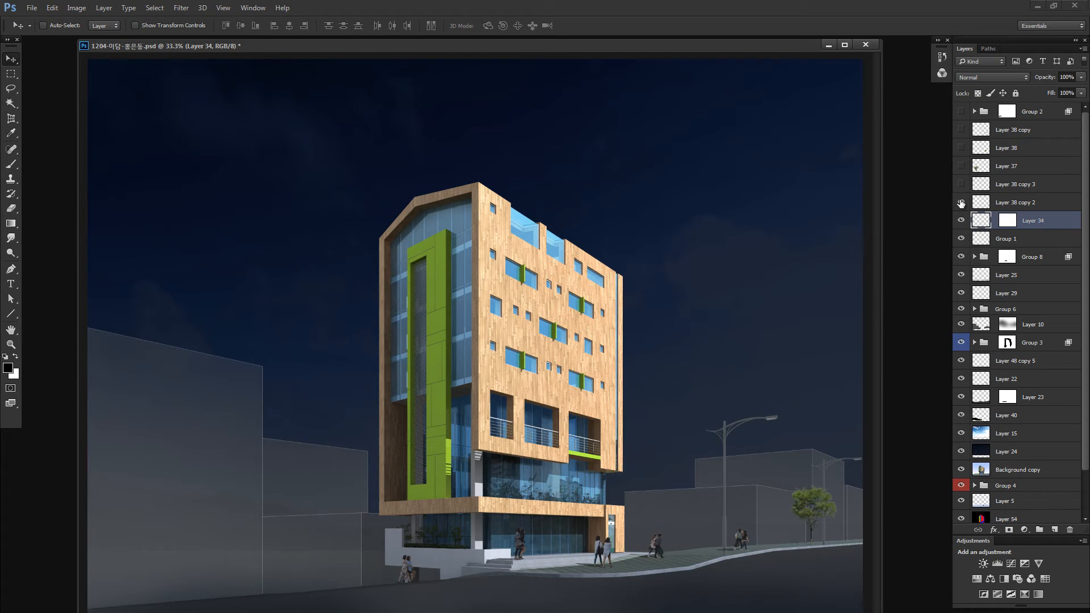
left_click(961, 184)
left_click(961, 165)
left_click(961, 147)
left_click(961, 129)
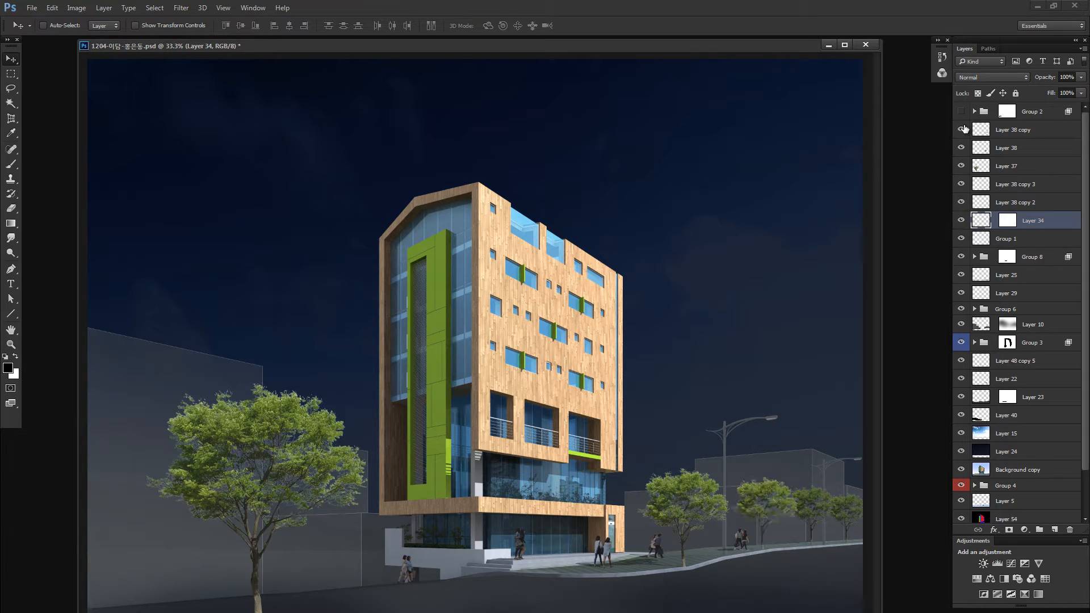
left_click(961, 111)
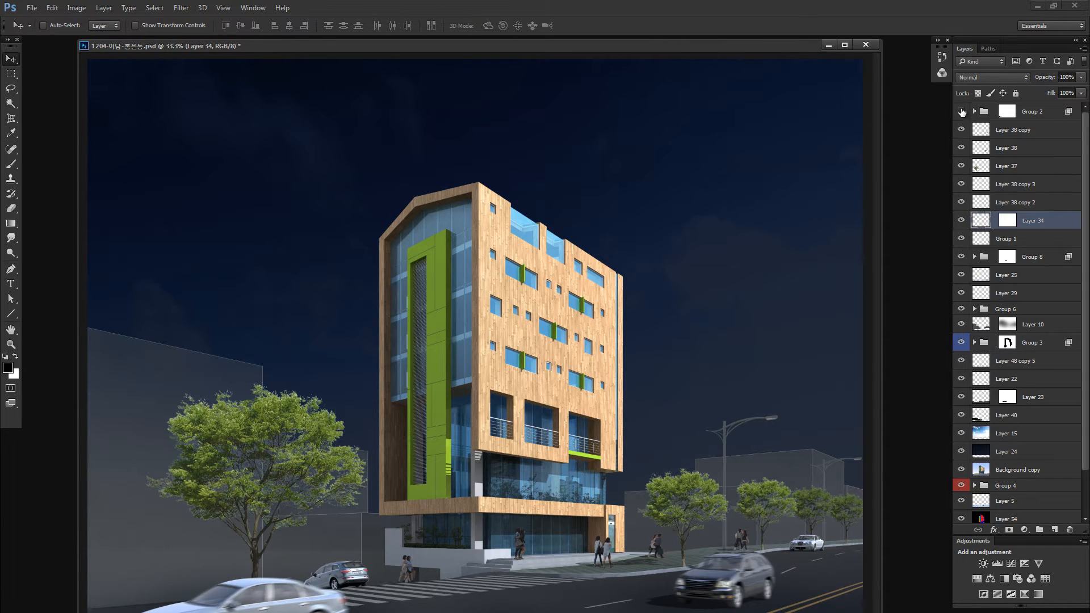
left_click(961, 111)
- Merge the five tree layers from Layer 38 copy down to Layer 38 copy 2, undoing the trial moves of the trees
left_click(977, 131)
left_click(985, 202, "shift")
left_click_drag(724, 372, 726, 298)
key("ctrl+z")
key("ctrl+e")
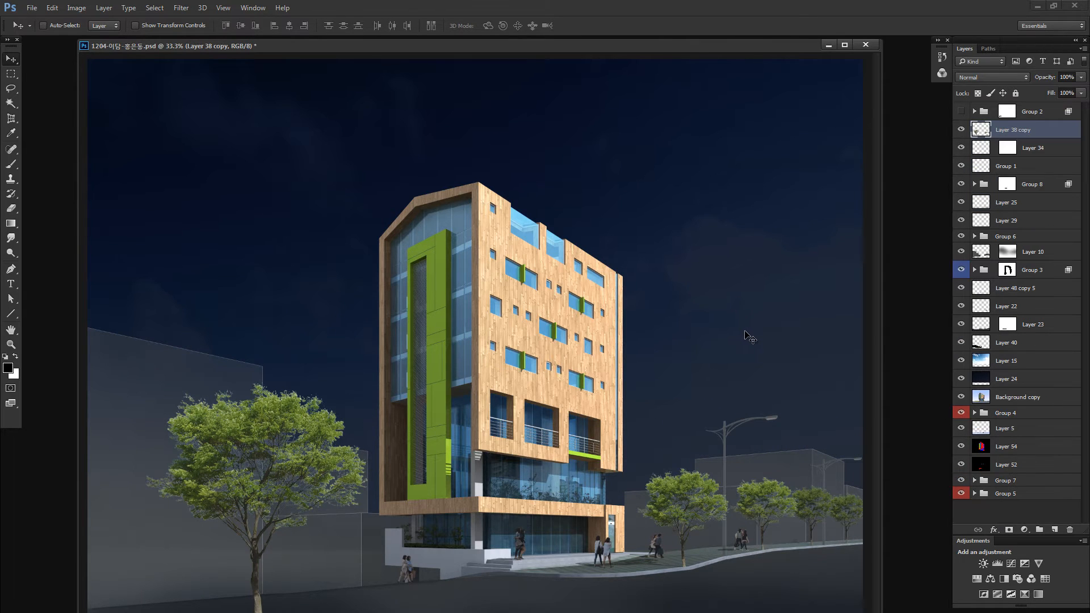
left_click_drag(671, 336, 659, 282)
key("ctrl+z")
key("ctrl+alt+b")
left_click(723, 331)
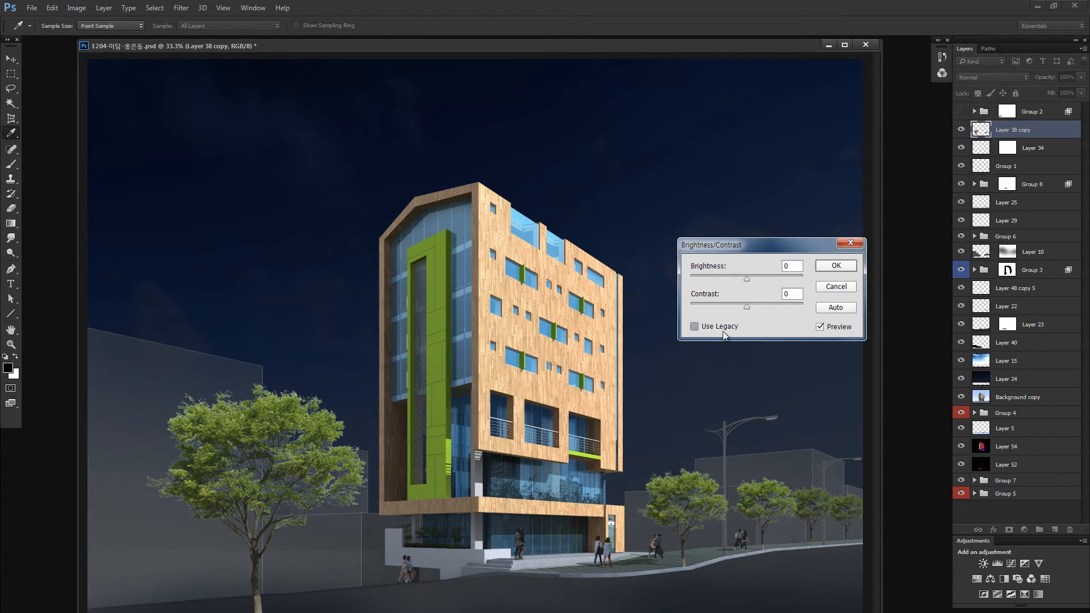
left_click(721, 277)
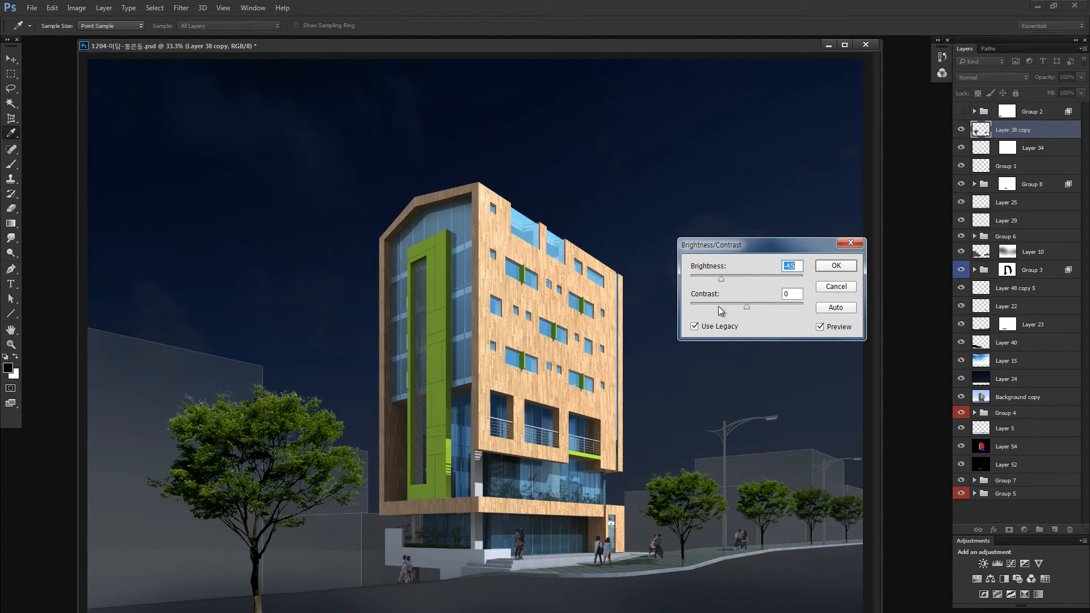
left_click(713, 305)
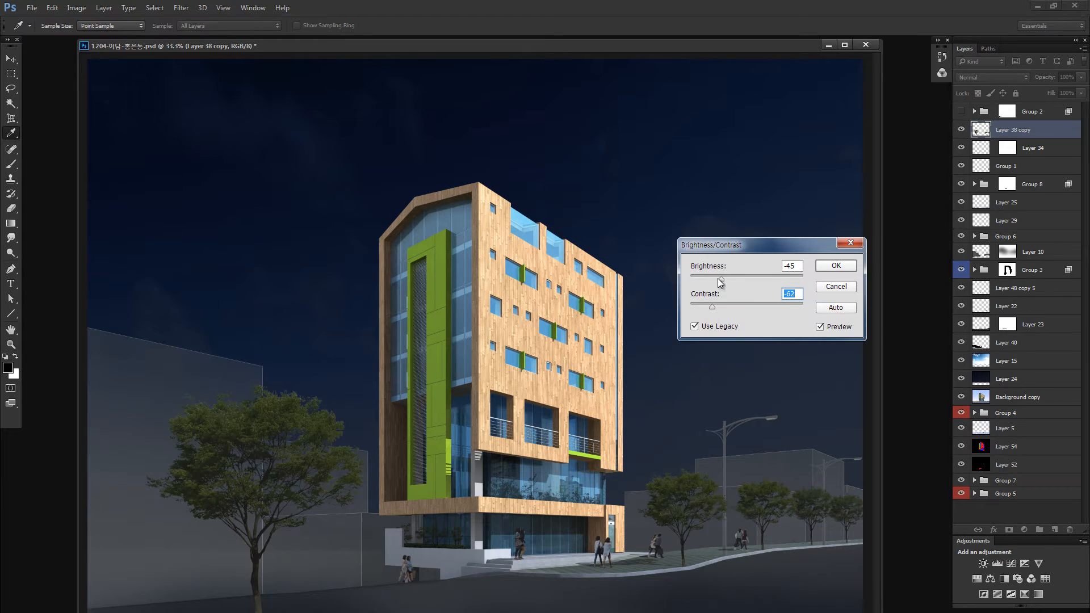
key("Escape")
key("ctrl+alt+b")
left_click(703, 278)
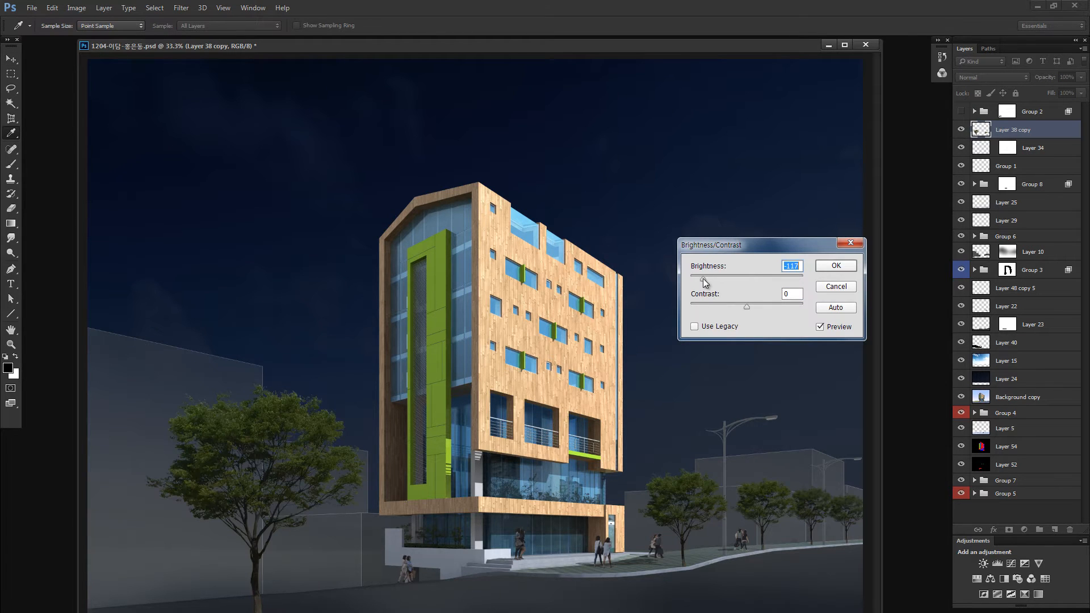
left_click(704, 325)
key("Escape")
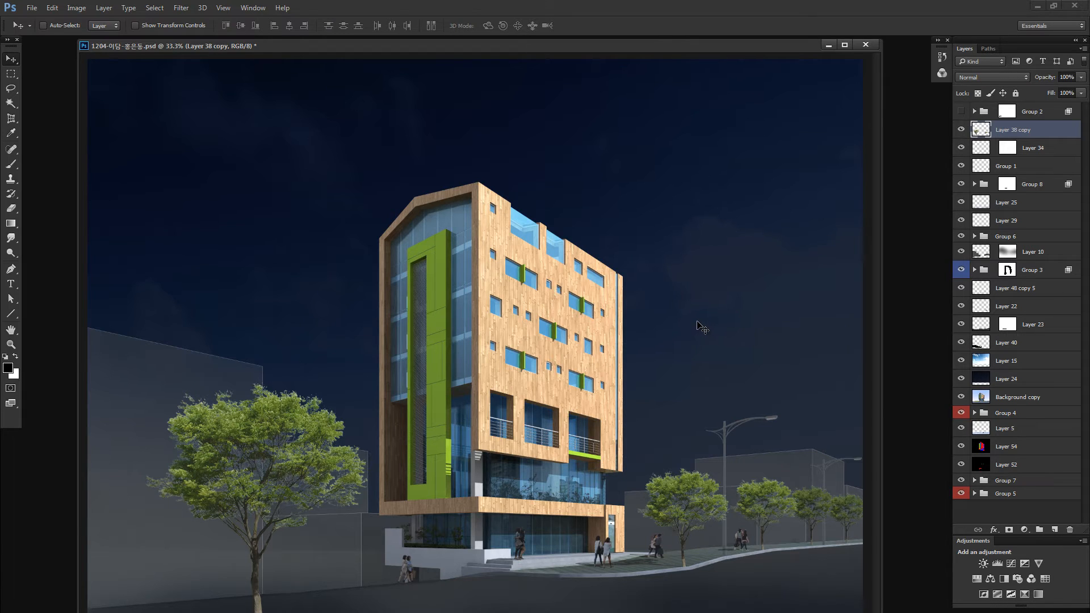
- Darken the merged trees on Layer 38 copy with legacy Brightness/Contrast at brightness -51 and contrast -71
key("ctrl+alt+b")
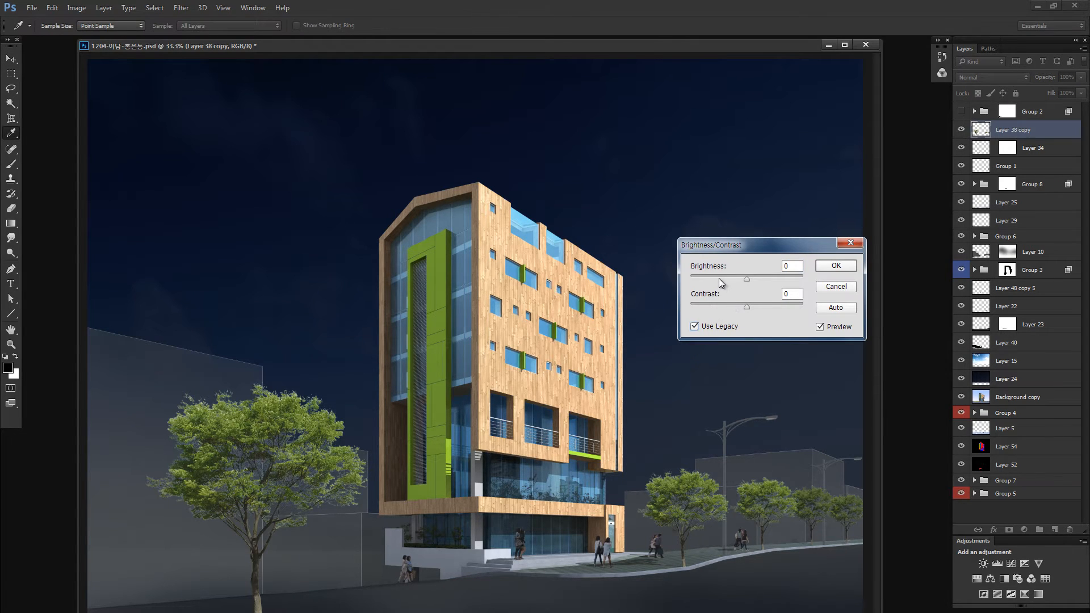
left_click_drag(719, 278, 713, 278)
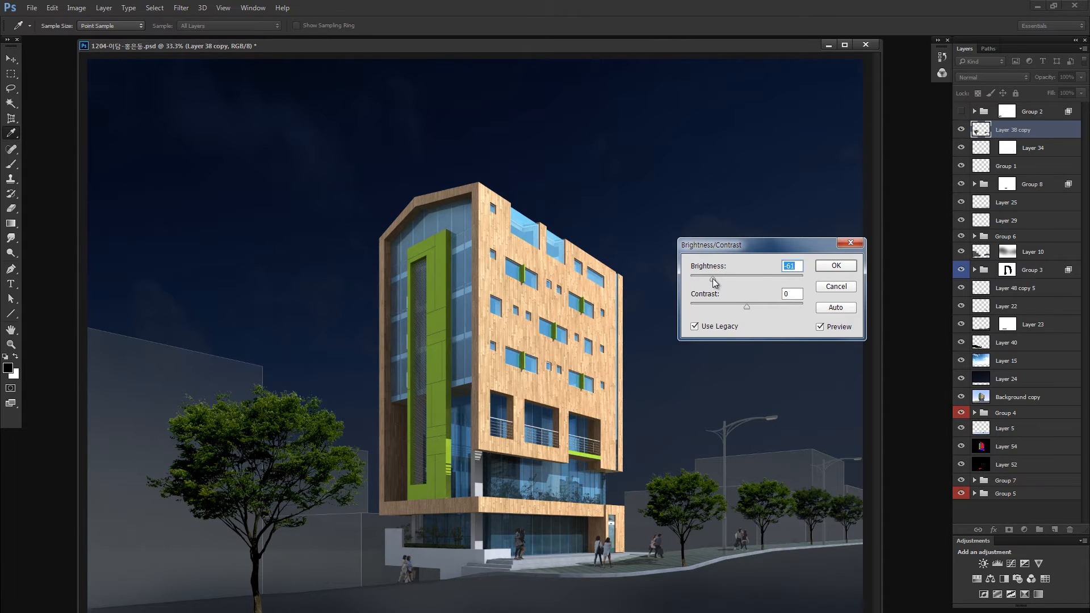
left_click_drag(712, 279, 718, 278)
left_click_drag(748, 307, 720, 279)
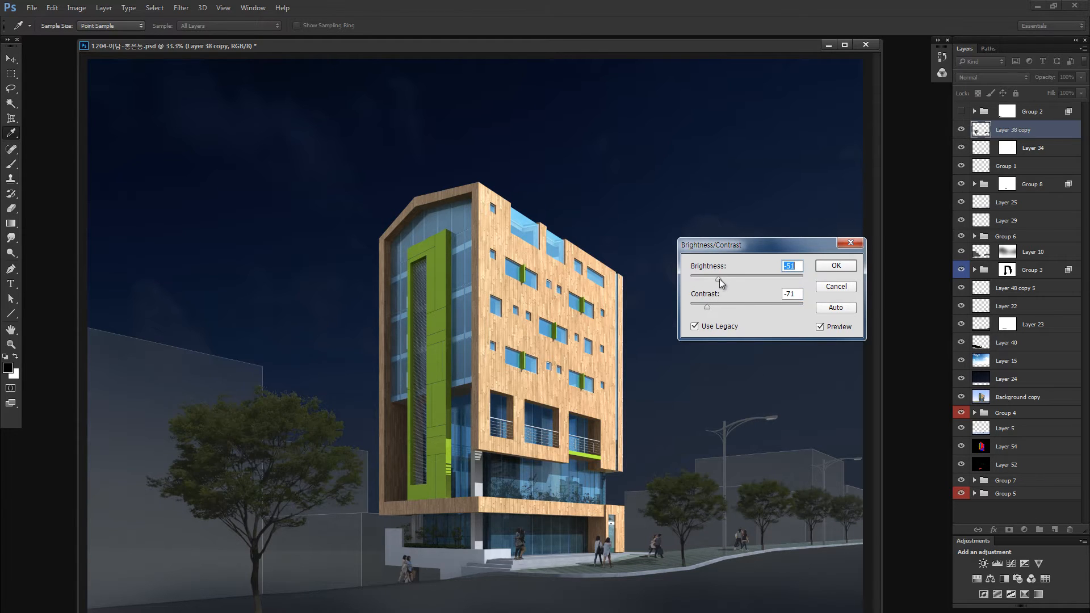
left_click(836, 266)
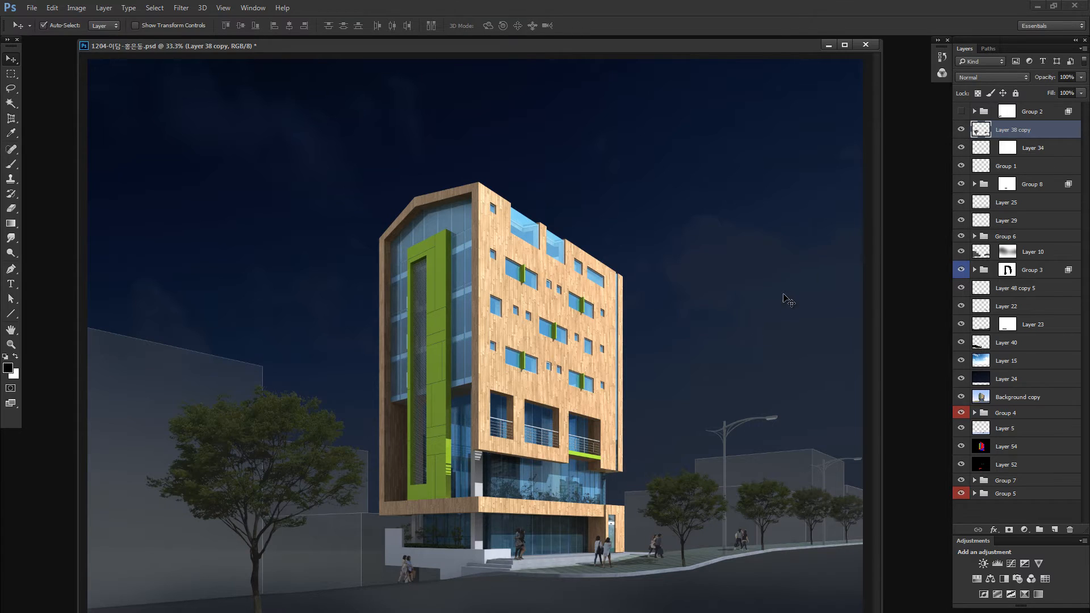
- Shift the midtones of the merged trees on Layer 38 copy slightly toward blue and cyan with Color Balance
key("ctrl+b")
left_click_drag(823, 315, 773, 250)
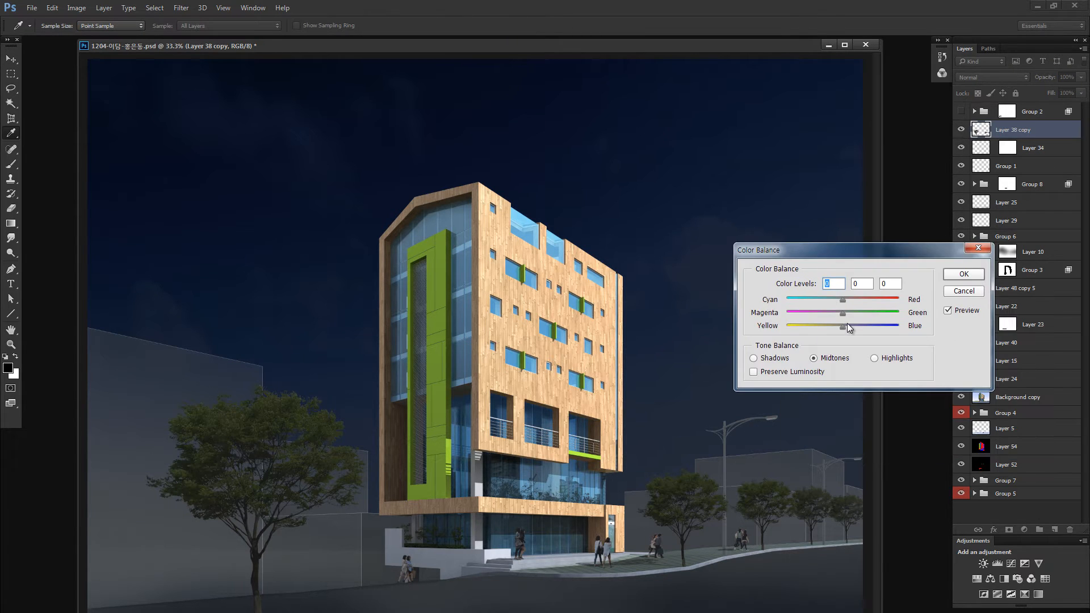
left_click(850, 326)
left_click_drag(840, 301, 838, 297)
left_click(964, 274)
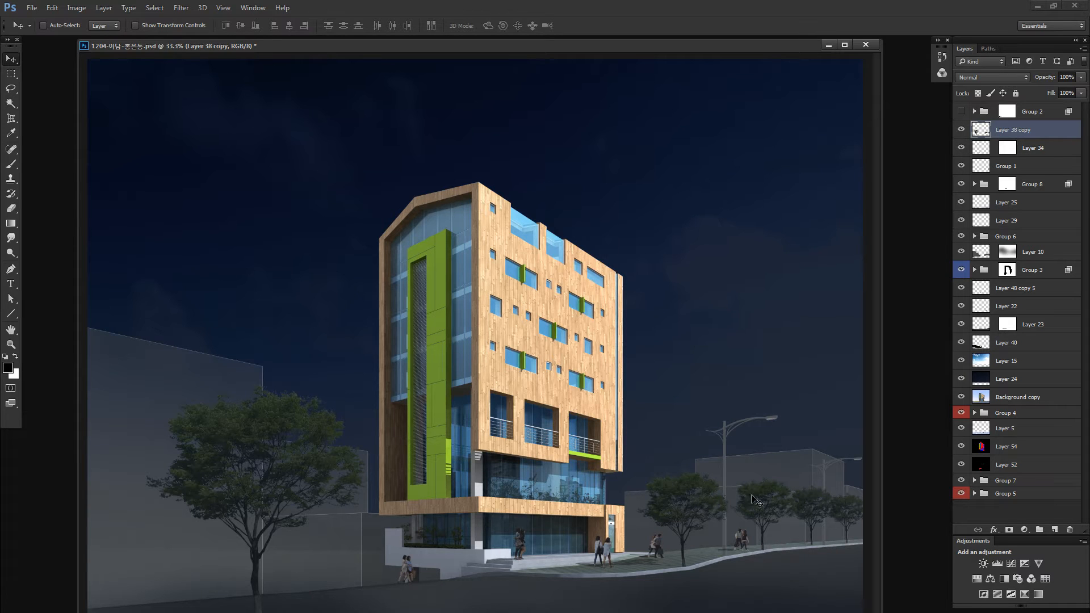
- Lock Layer 25 and select Layer 22 from the grass strip along the road
left_click(708, 548, "ctrl")
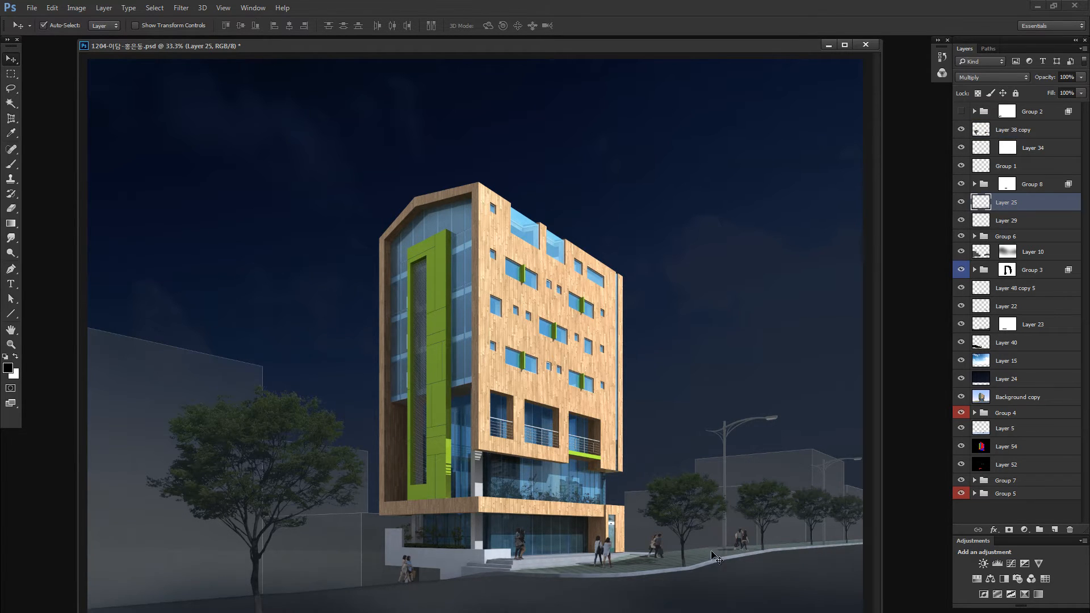
left_click(1003, 93)
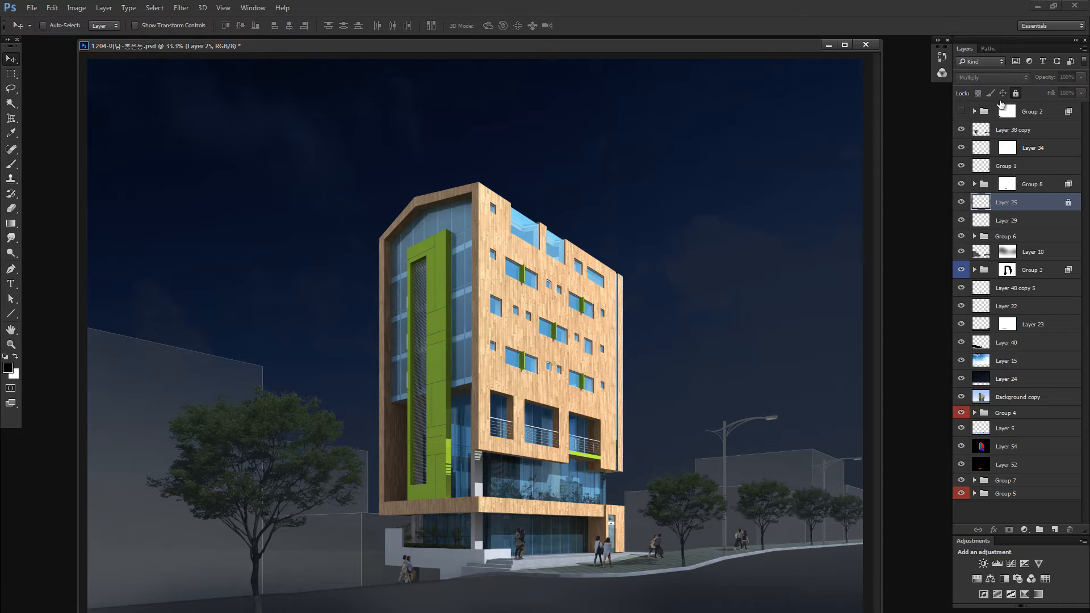
left_click(713, 553, "ctrl")
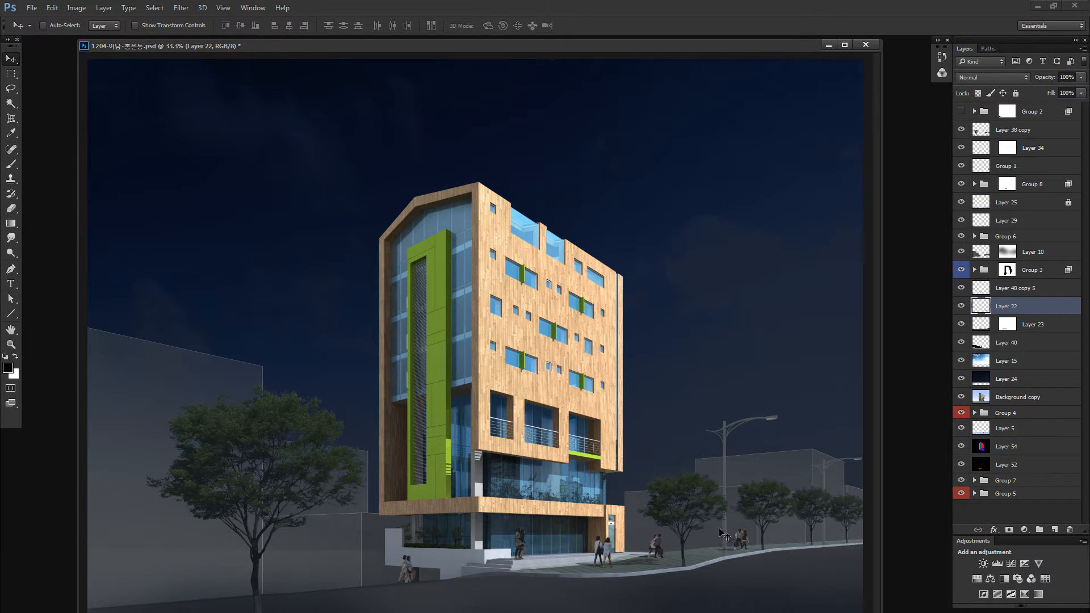
- Select part of Layer 22 with a quick mask gradient at the lower right of the image and slightly reduce its brightness
key("q")
key("g")
left_click_drag(777, 570, 602, 611)
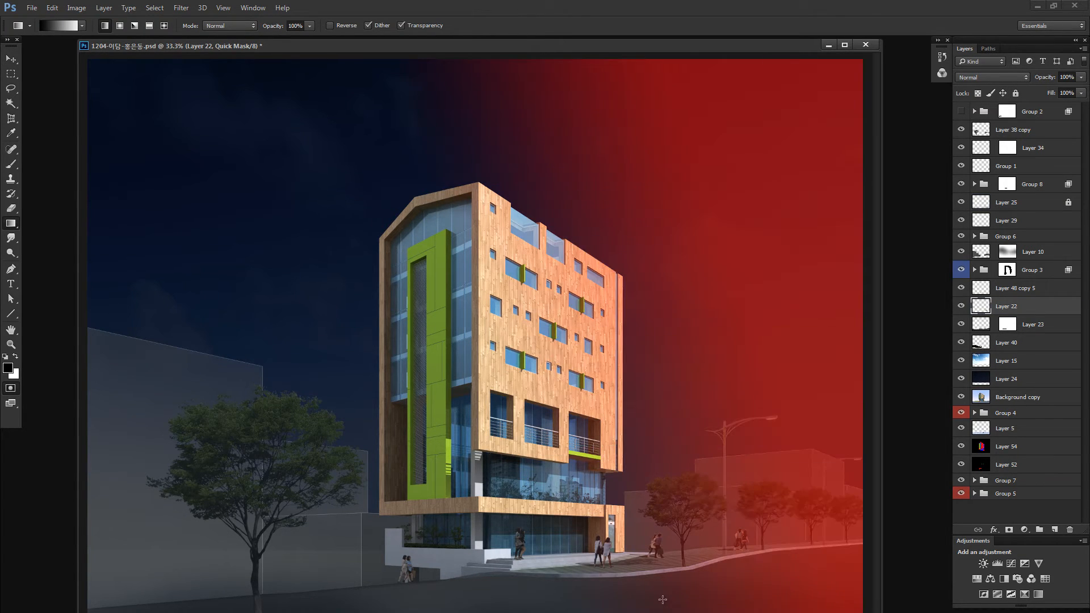
key("q")
key("ctrl+h")
key("alt+i")
key("j")
key("c")
left_click_drag(725, 277, 737, 278)
left_click(848, 261)
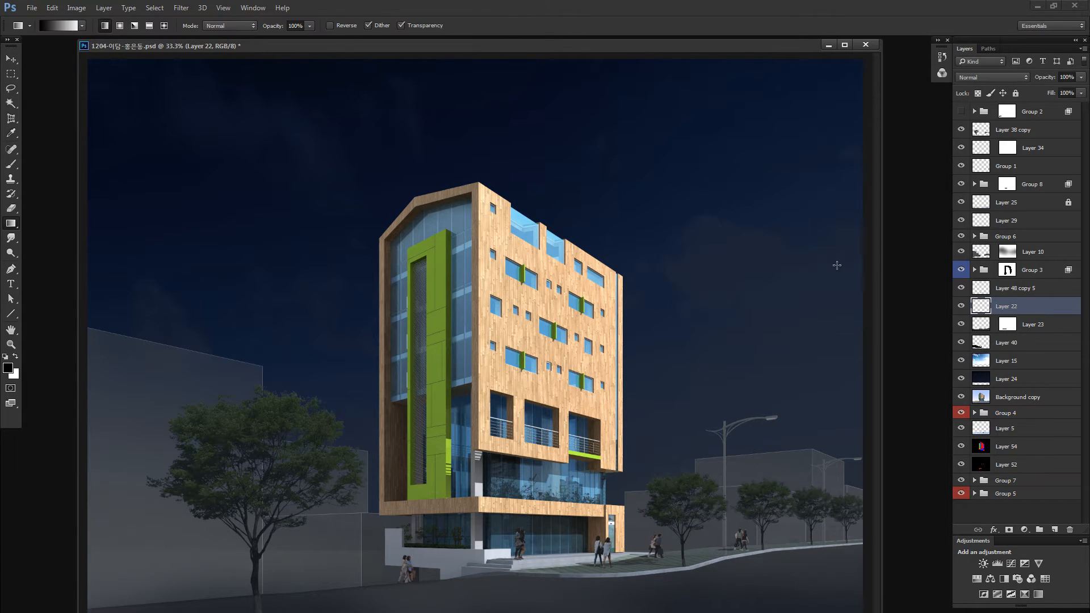
key("v")
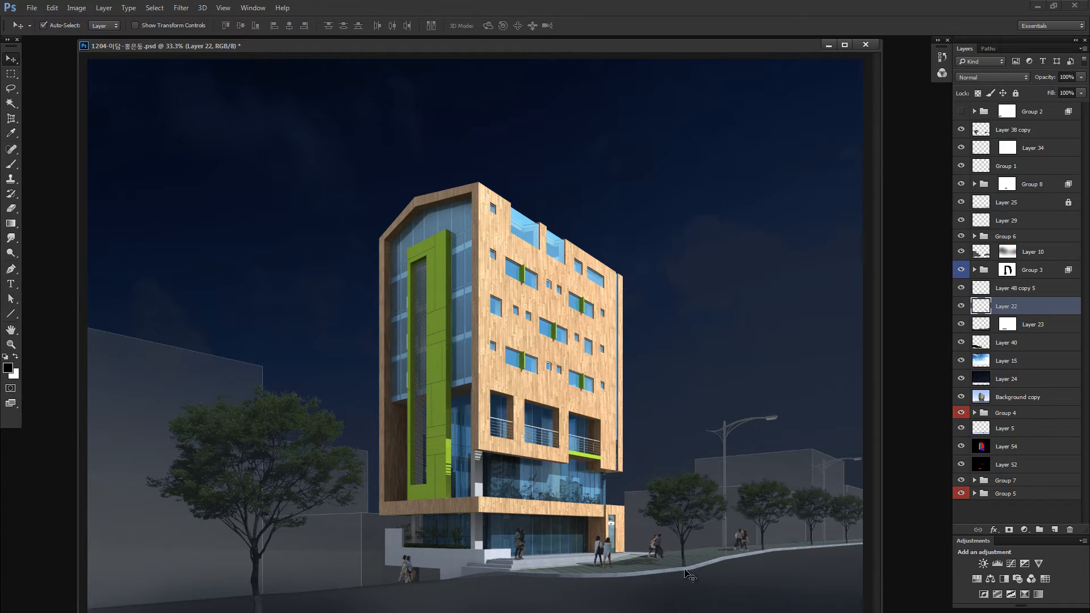
- Lasso the ground and grass area right of the building entrance on Background copy and copy it to a new layer
left_click(1016, 397)
left_click(961, 397, "alt")
left_click(962, 397, "alt")
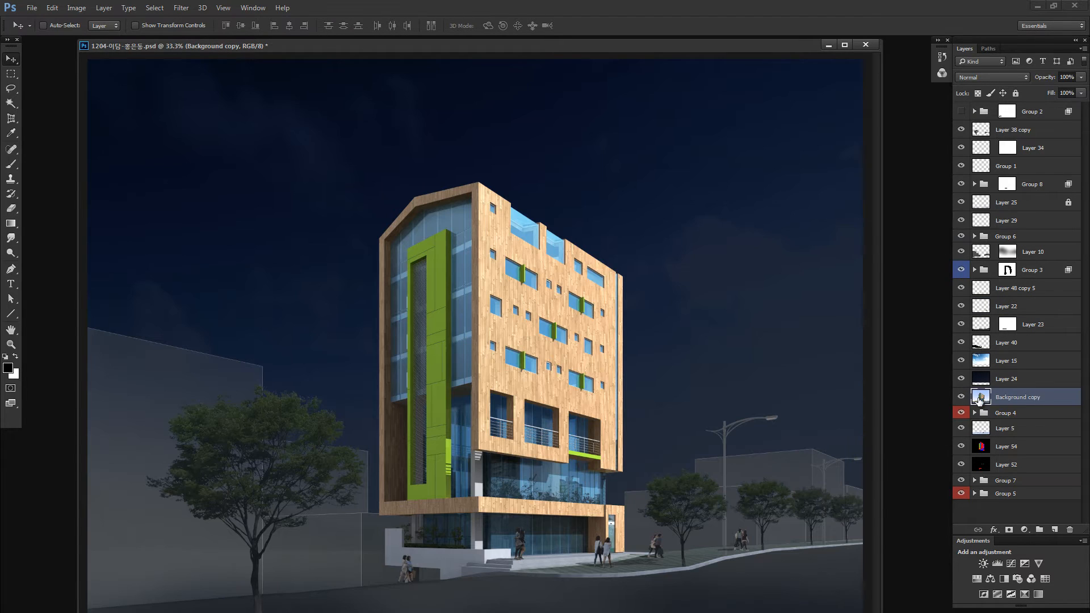
key("l")
mouse_move(518, 566)
left_mouse_down()
mouse_move(555, 556)
mouse_move(601, 596)
mouse_move(807, 582)
mouse_move(889, 544)
mouse_move(883, 519)
left_mouse_up()
key("ctrl+j")
- Try darkening Layer 64 with legacy Brightness/Contrast at brightness -65 and a reduced contrast, and undo the change
key("alt+i")
key("a")
key("c")
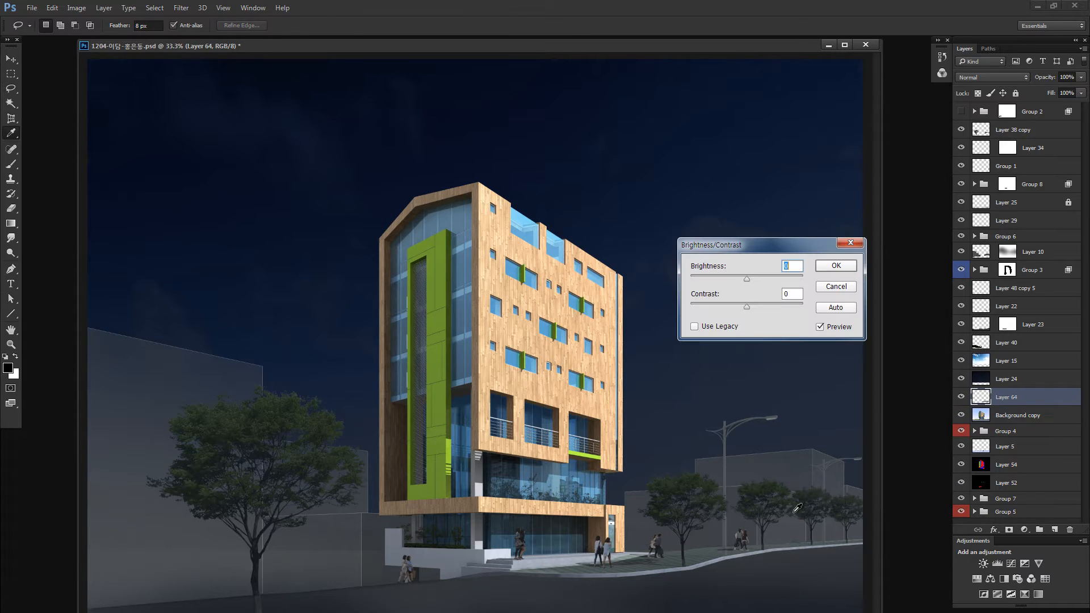
left_click(718, 326)
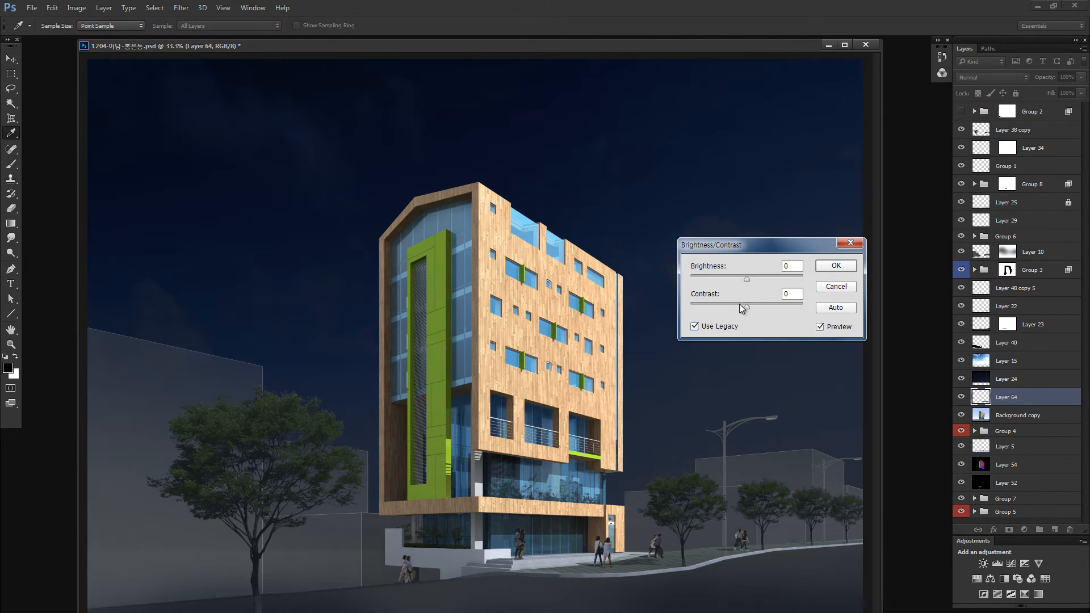
left_click(723, 278)
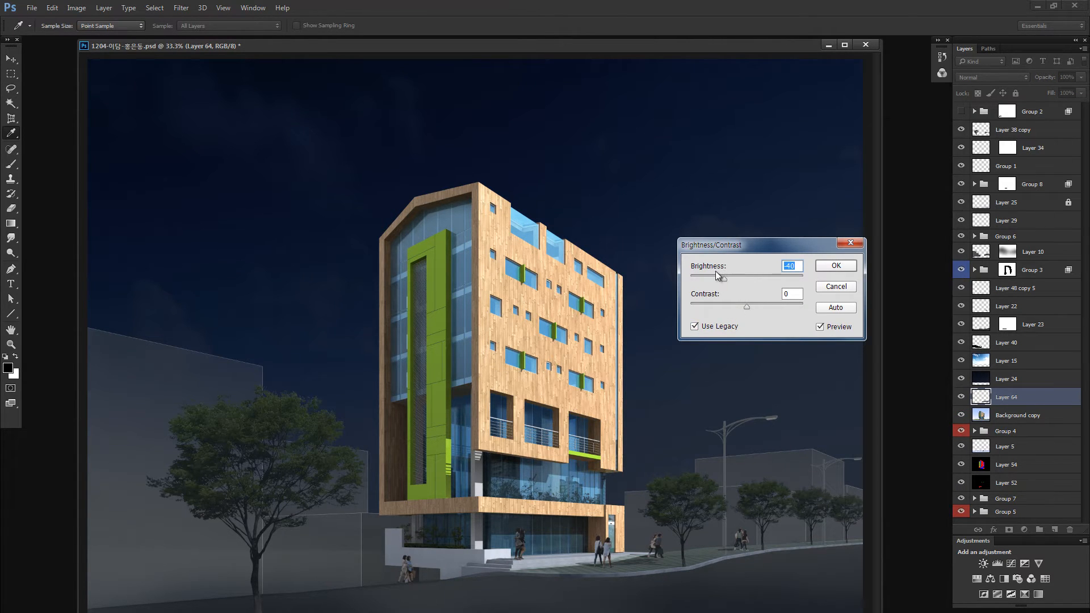
left_click(710, 278)
left_click(719, 305)
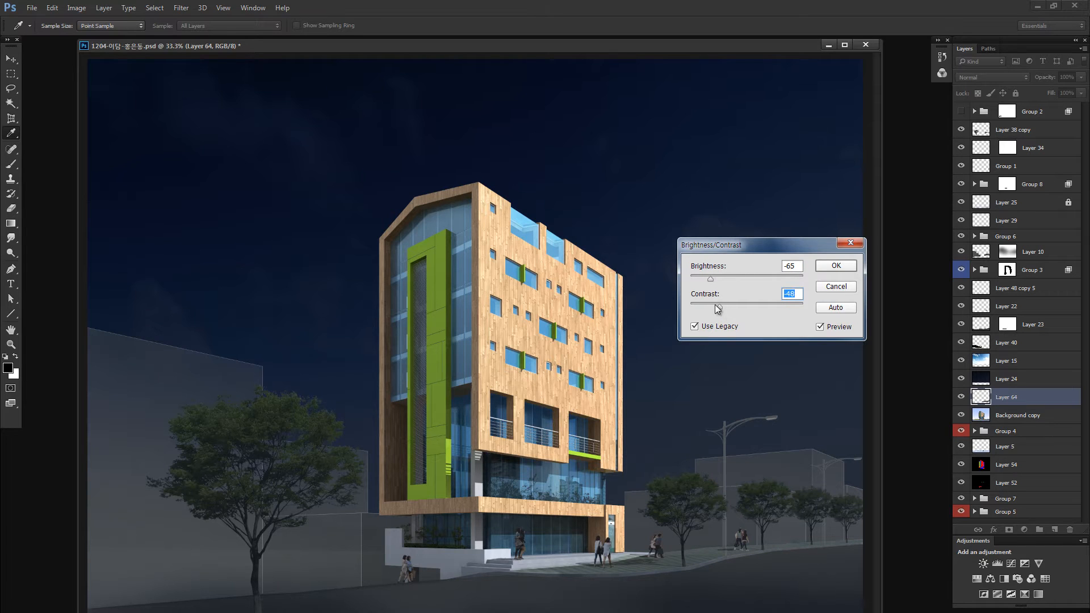
left_click(835, 266)
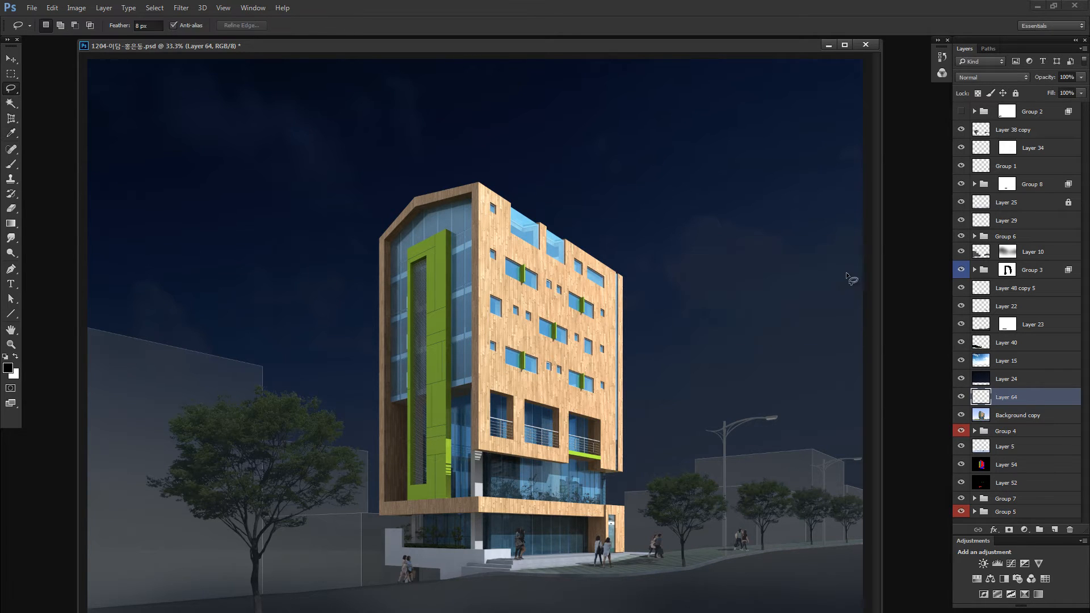
key("ctrl+z")
key("ctrl+minus")
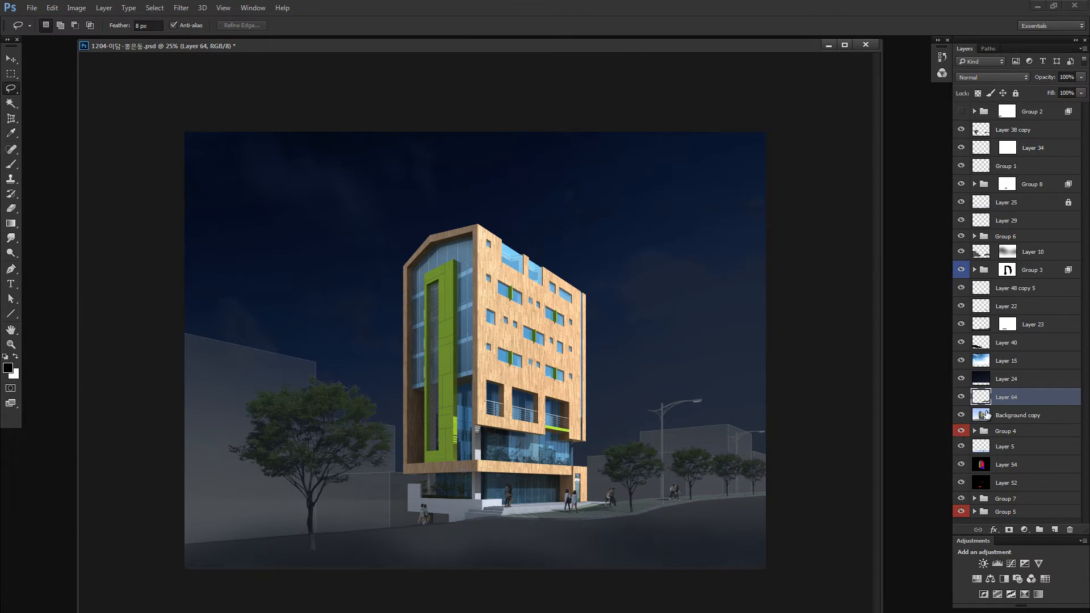
- Check the contents of Group 3, preview the visibility of Group 6 and expand Group 6
left_click(974, 270)
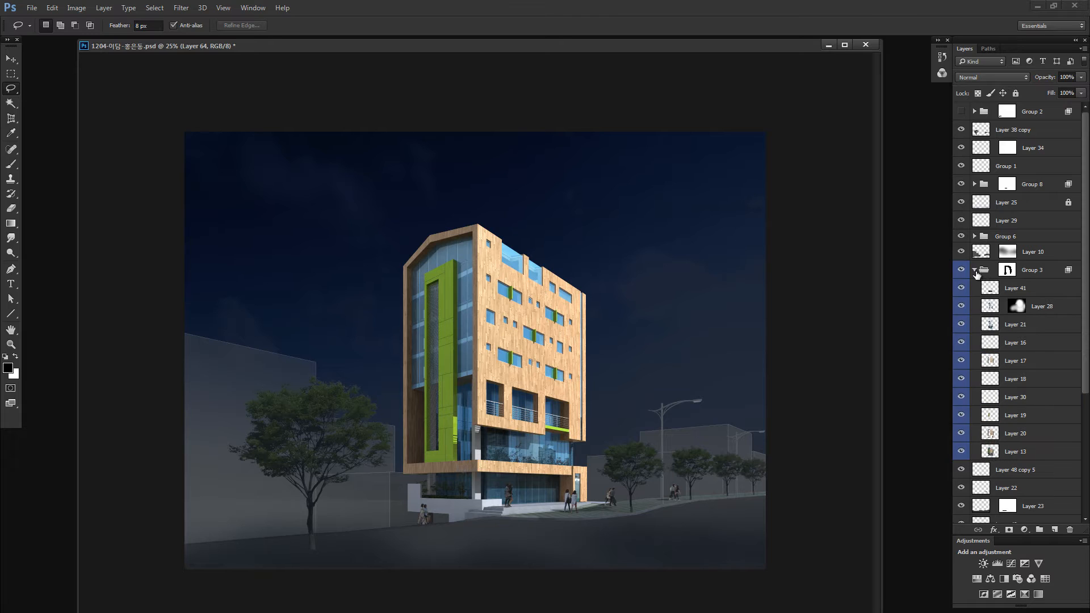
left_click(975, 270)
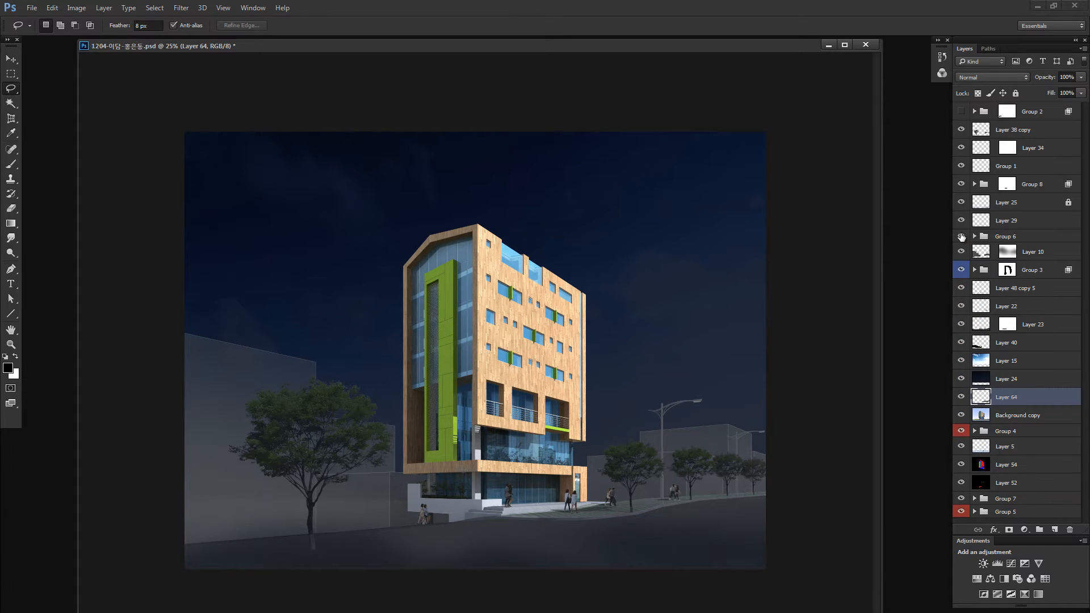
left_click(961, 238)
left_click(961, 237)
left_click(974, 236)
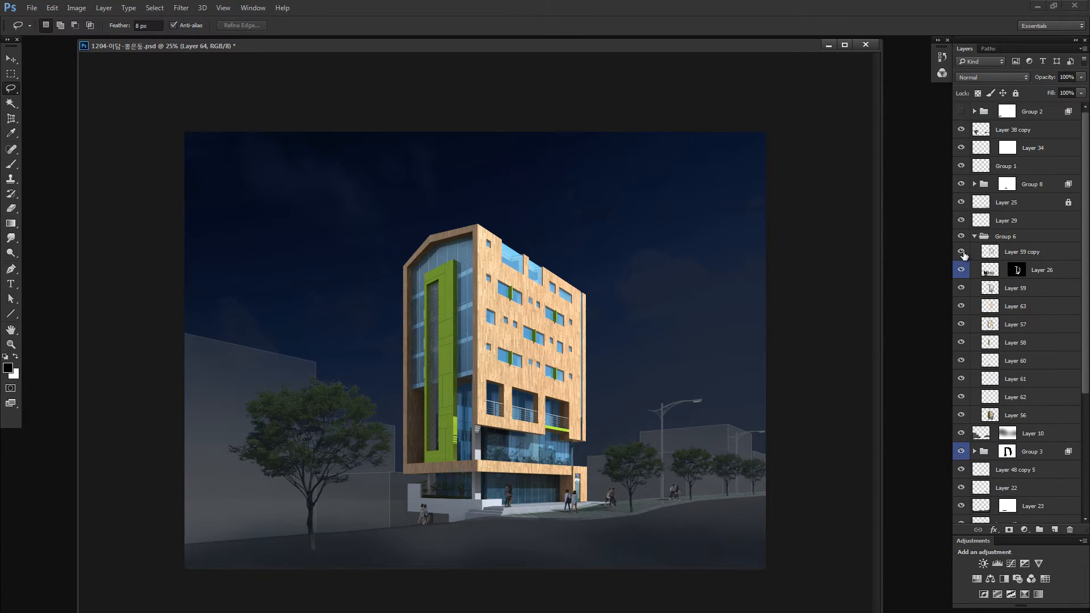
- Examine which parts of the building each layer in Group 6 holds by hiding and isolating Layers 57 to 63
left_click_drag(963, 255, 964, 344)
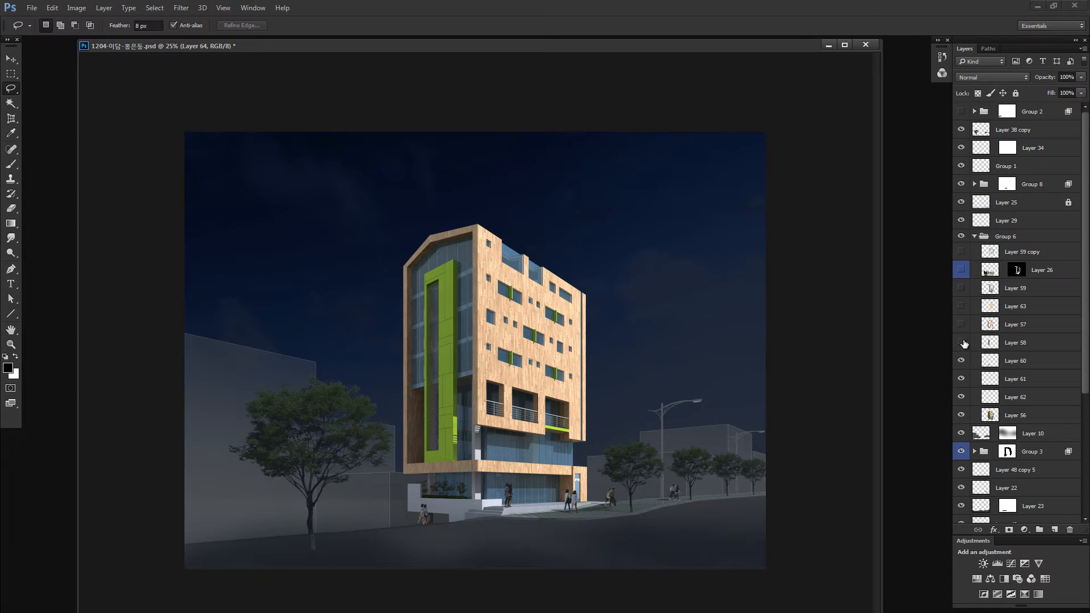
left_click(961, 397, "alt")
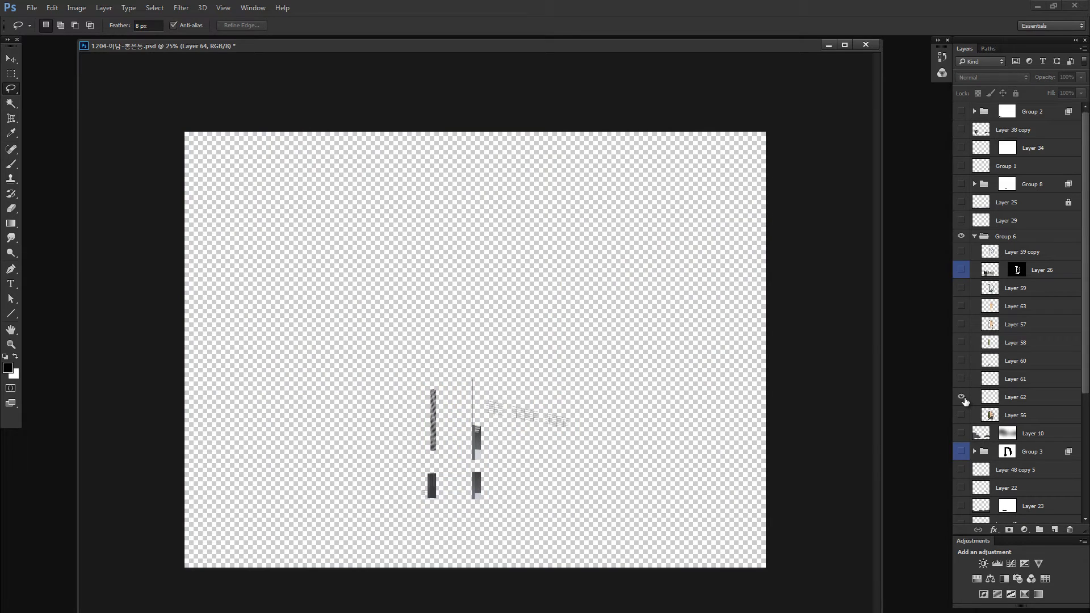
left_click(962, 398, "alt")
left_click(963, 379, "alt")
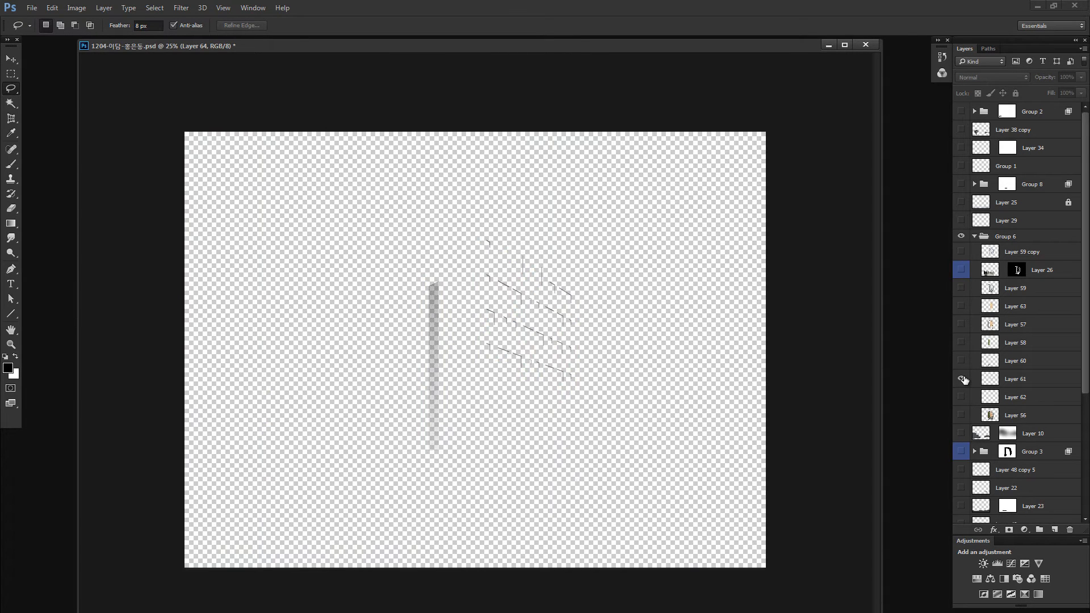
left_click(963, 379, "alt")
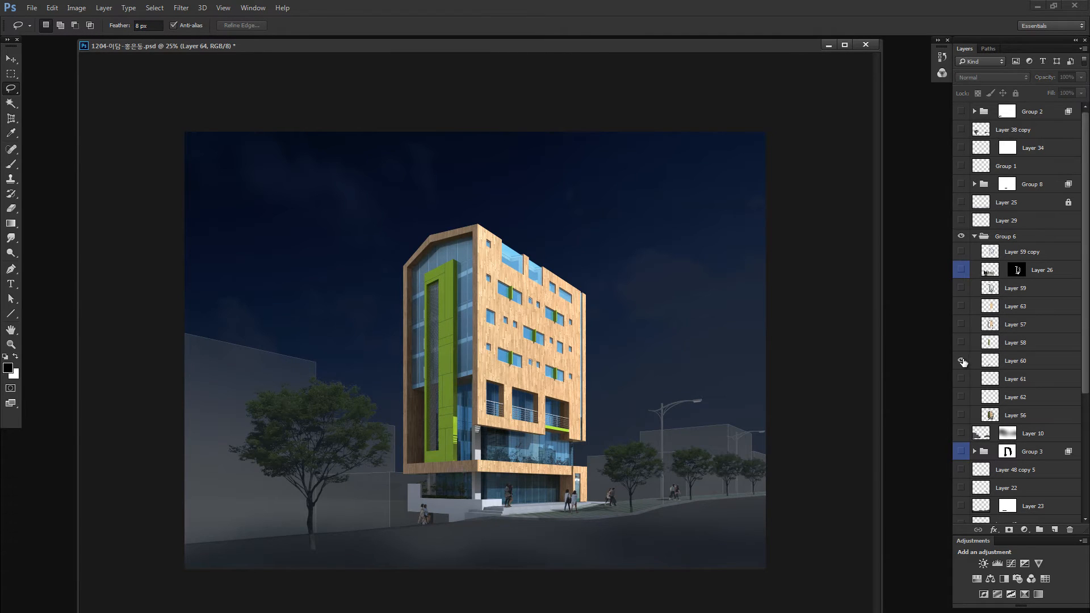
left_click(961, 361, "alt")
left_click(960, 362, "alt")
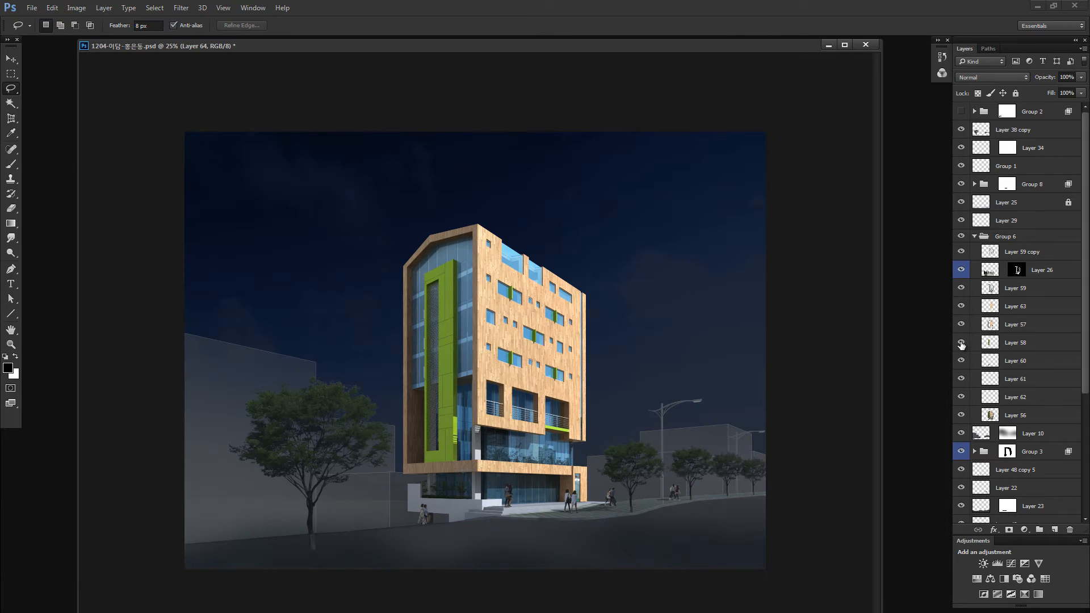
left_click(961, 343, "alt")
left_click(961, 343, "alt")
left_click(963, 307, "alt")
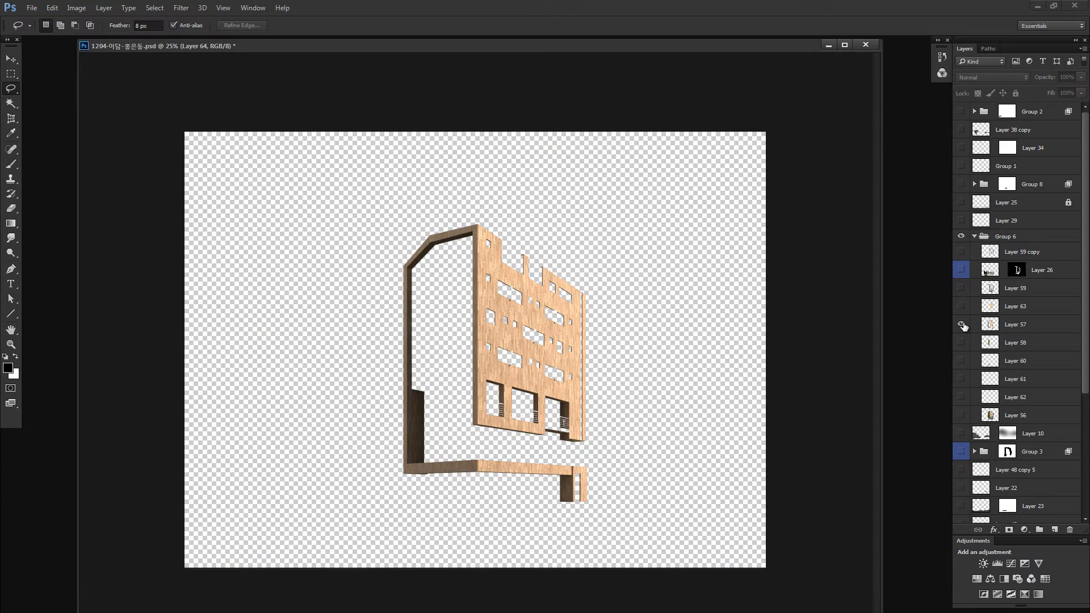
left_click(964, 308, "alt")
left_click(964, 309, "alt")
left_click(963, 308, "alt")
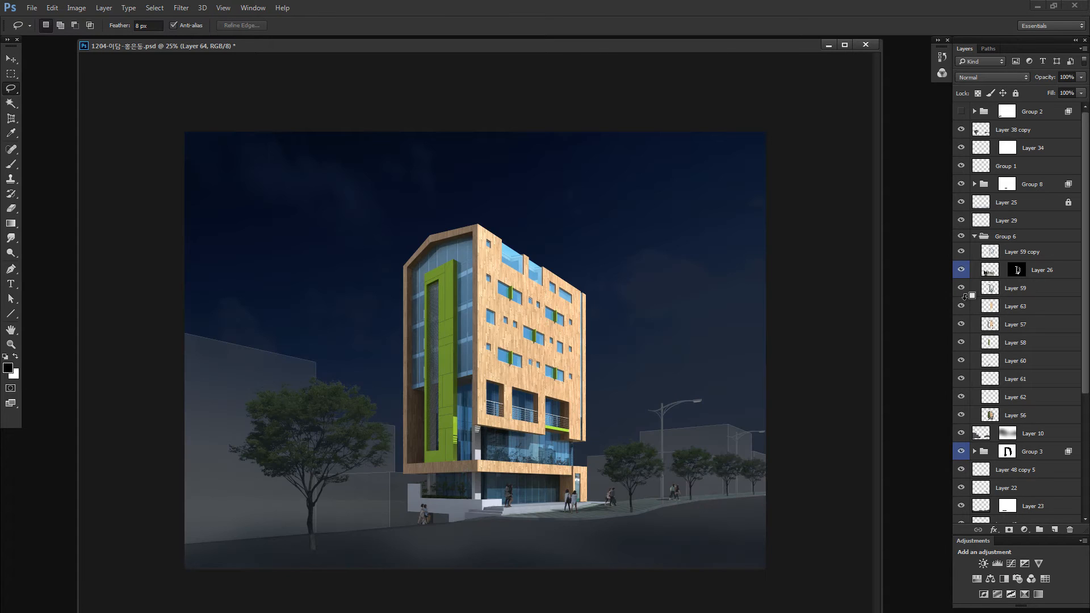
left_click(962, 290, "alt")
left_click(962, 290, "alt")
- Hide the layers from Layer 63 up to Layer 59 copy in Group 6 and select the wood facade on Layer 57
left_click(989, 307)
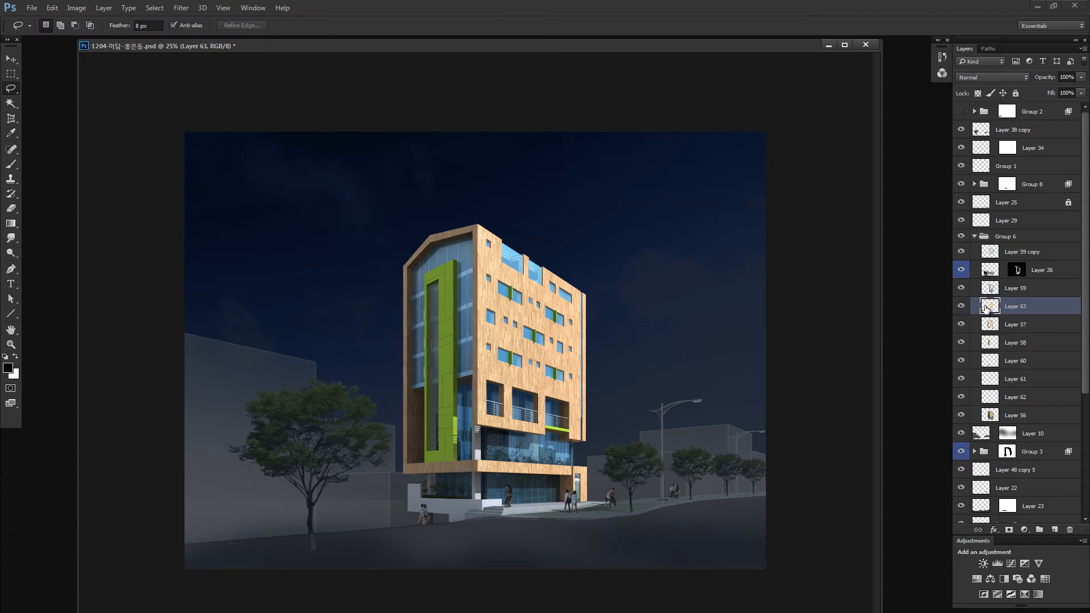
left_click_drag(961, 306, 961, 252)
left_click(991, 325)
- Darken the wood facade on Layer 57 with legacy Brightness/Contrast at brightness about -70 and a clearly reduced contrast
key("alt+i")
key("j")
key("c")
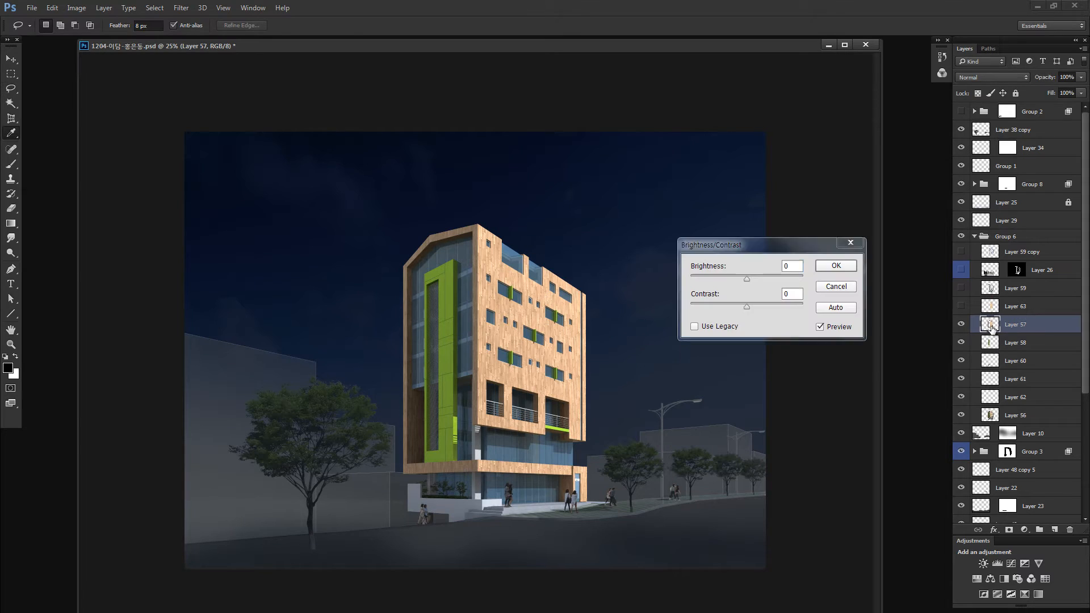
left_click(730, 327)
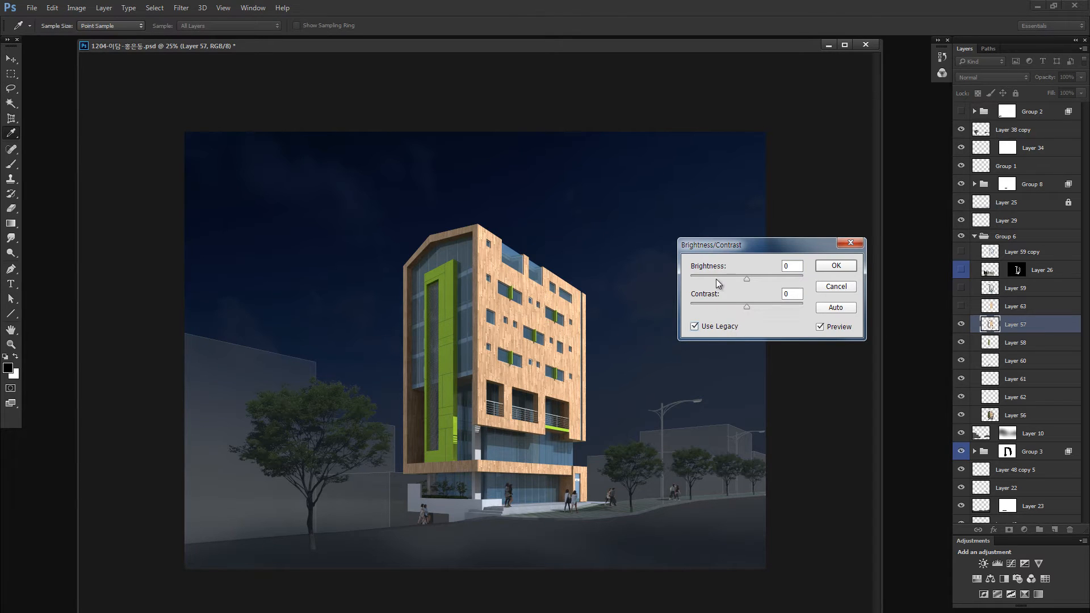
left_click(717, 277)
left_click(721, 305)
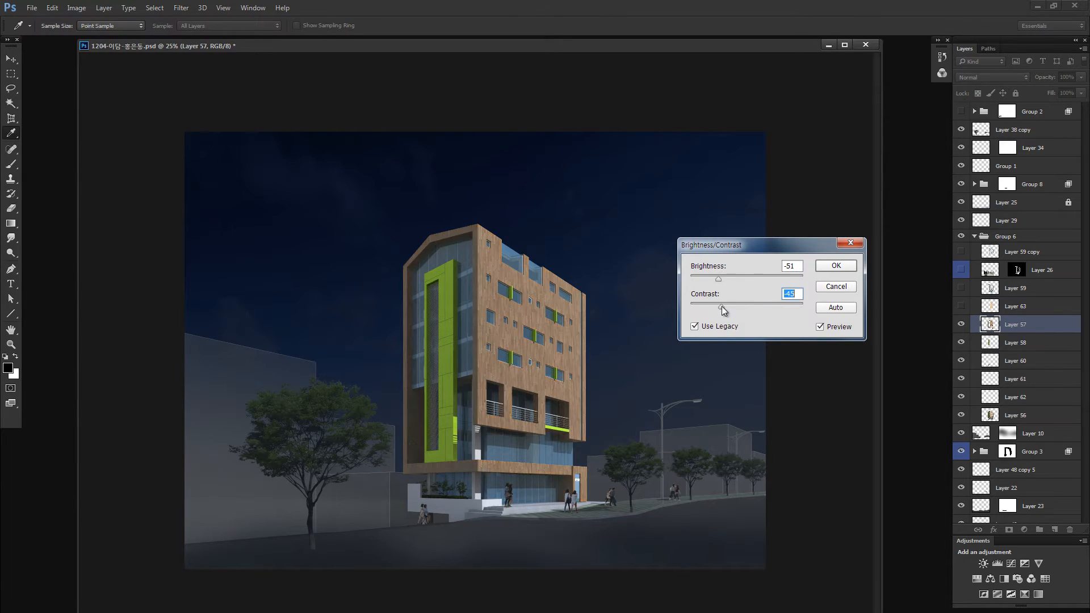
left_click(707, 277)
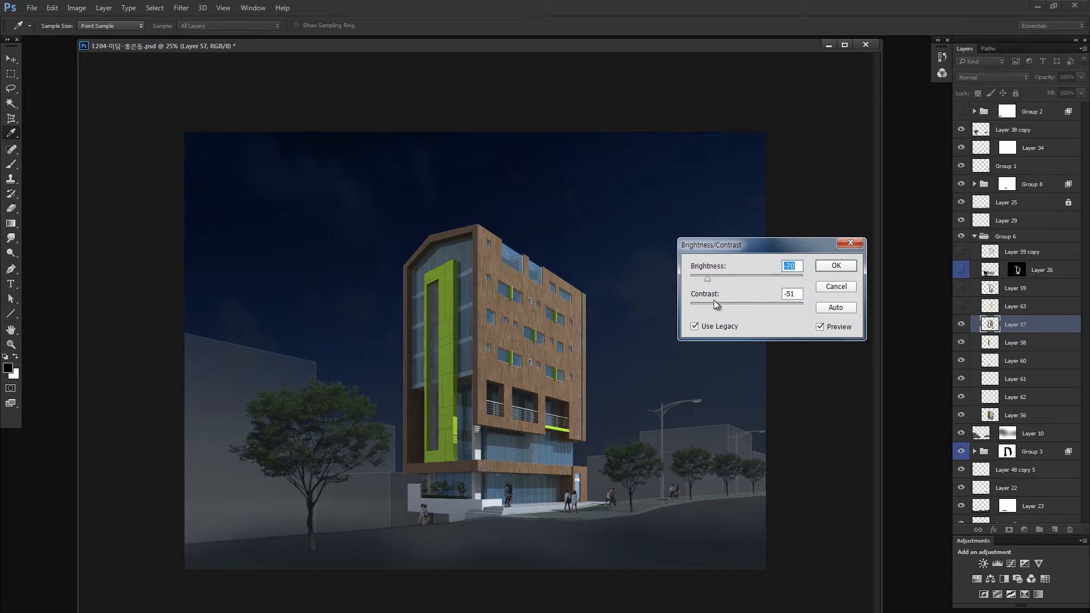
left_click_drag(714, 301, 706, 279)
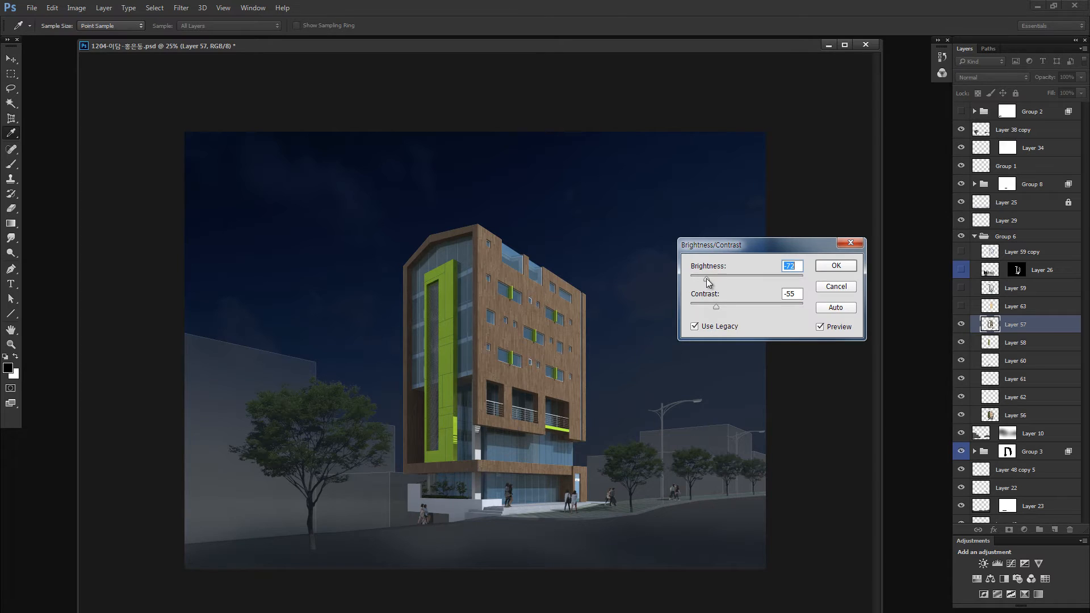
left_click(832, 267)
key("l")
- Show Layer 63 and darken its wood cladding with legacy Brightness/Contrast at brightness -90 and contrast about -55
left_click(959, 309)
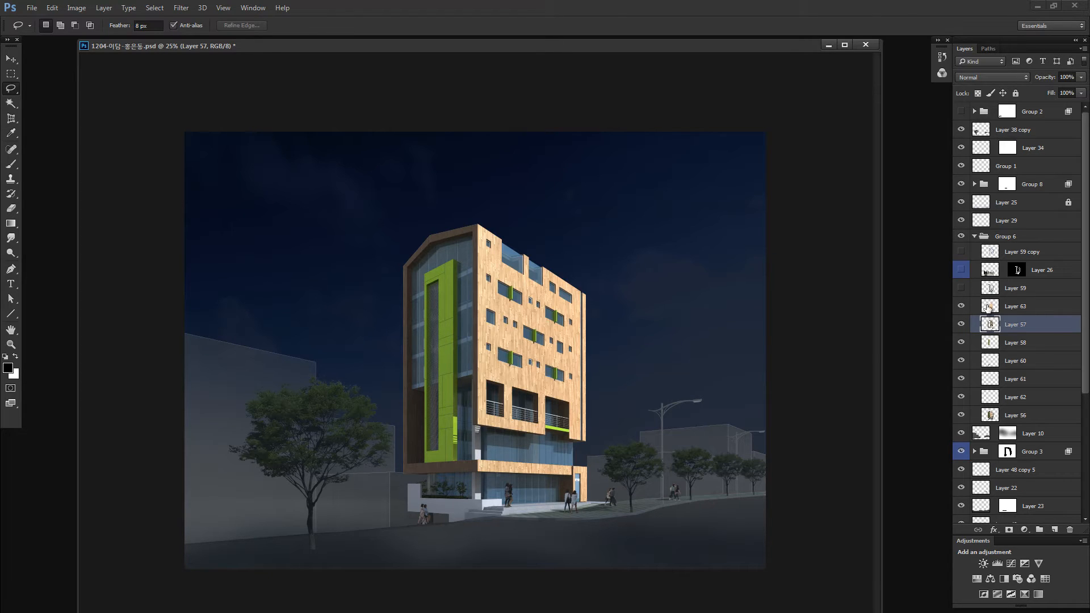
left_click(989, 307)
key("alt+i")
key("a")
key("c")
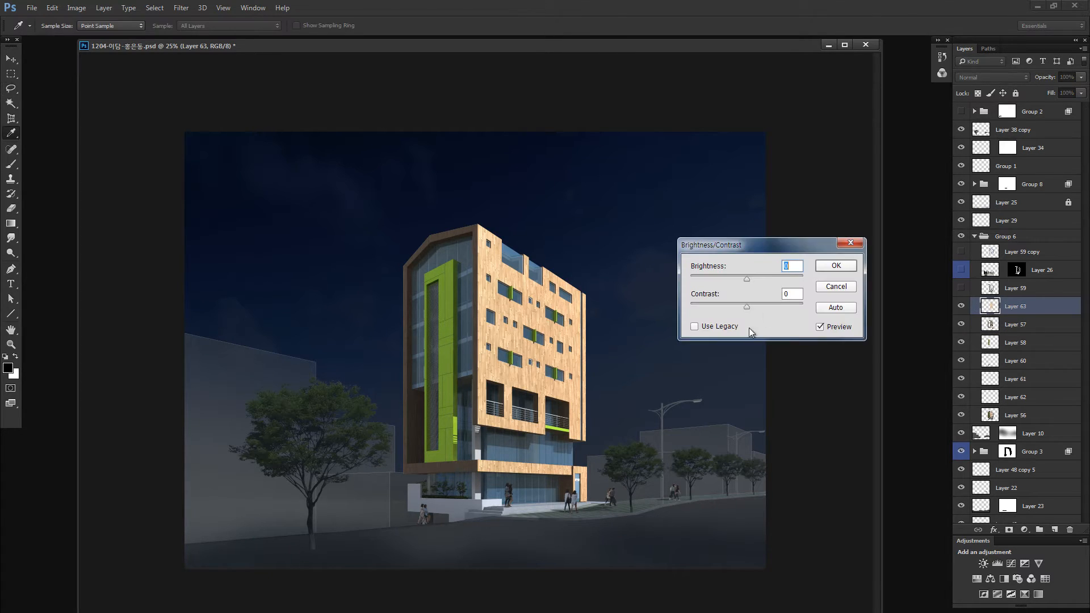
left_click(712, 326)
left_click(721, 278)
left_click(710, 277)
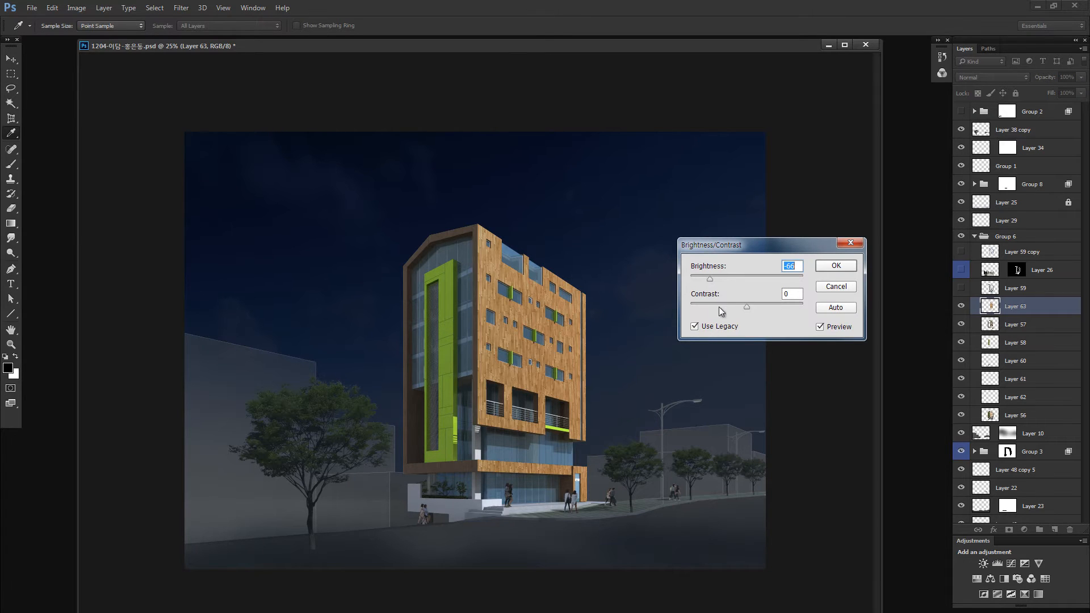
left_click(721, 305)
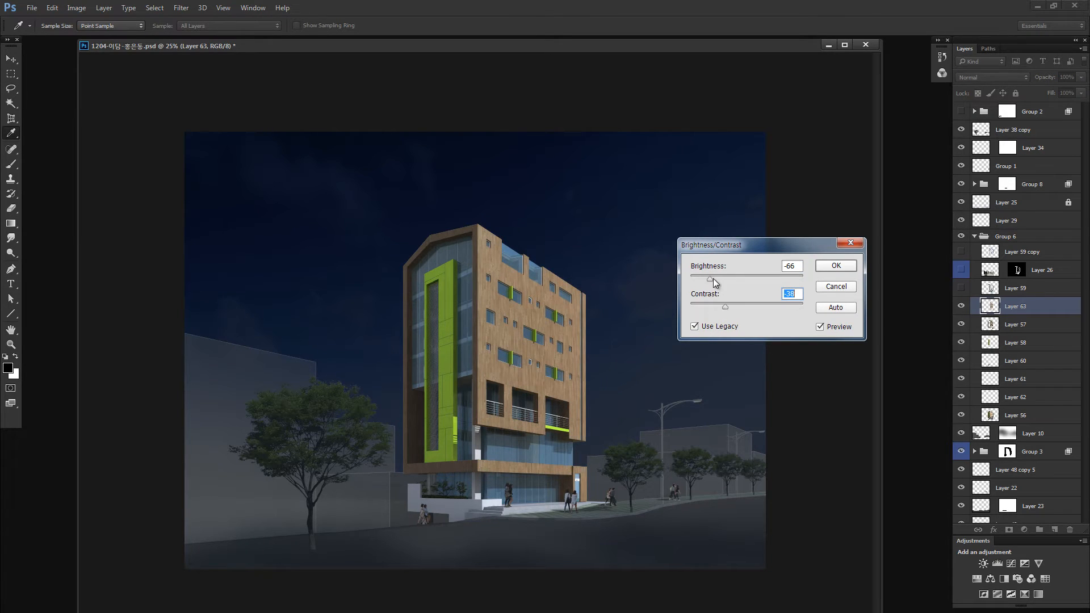
left_click_drag(712, 277, 716, 306)
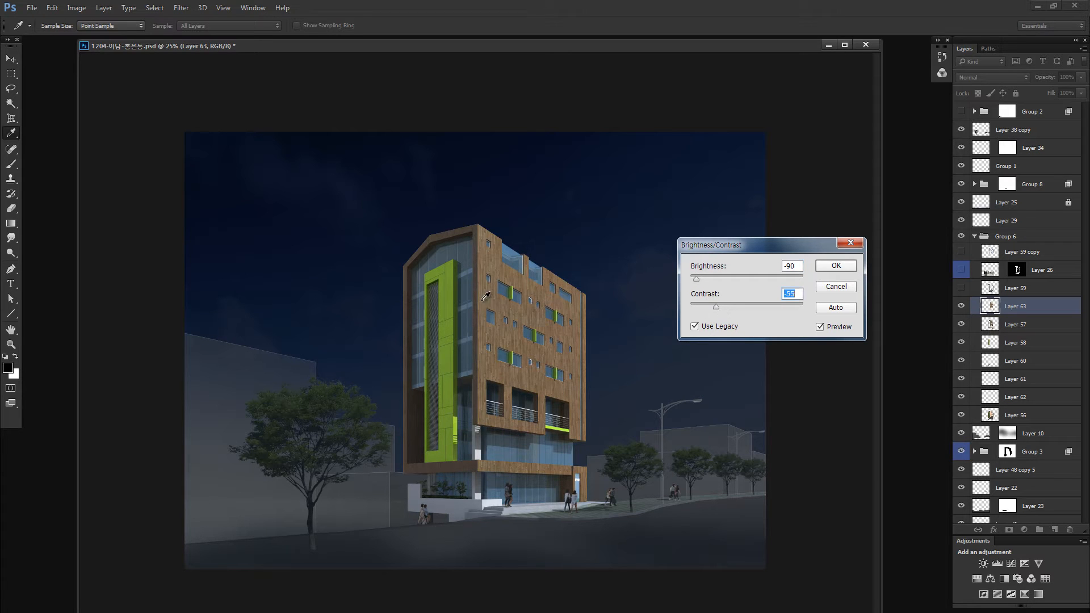
key("ctrl+plus")
key("ctrl+plus")
key("ctrl+plus")
key("ctrl+plus")
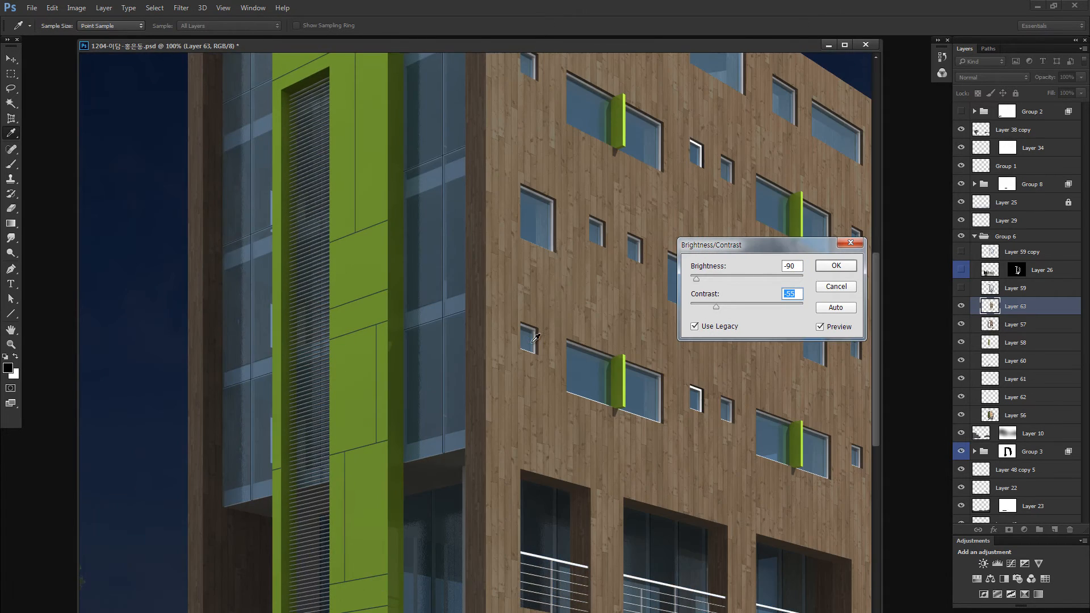
left_click_drag(494, 394, 448, 511)
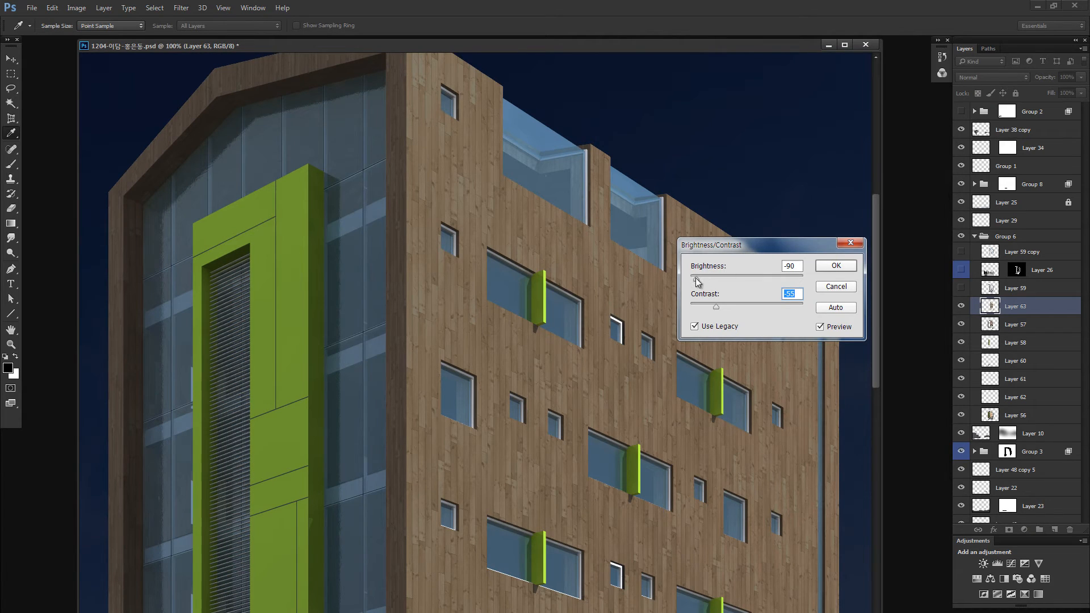
left_click(824, 266)
key("l")
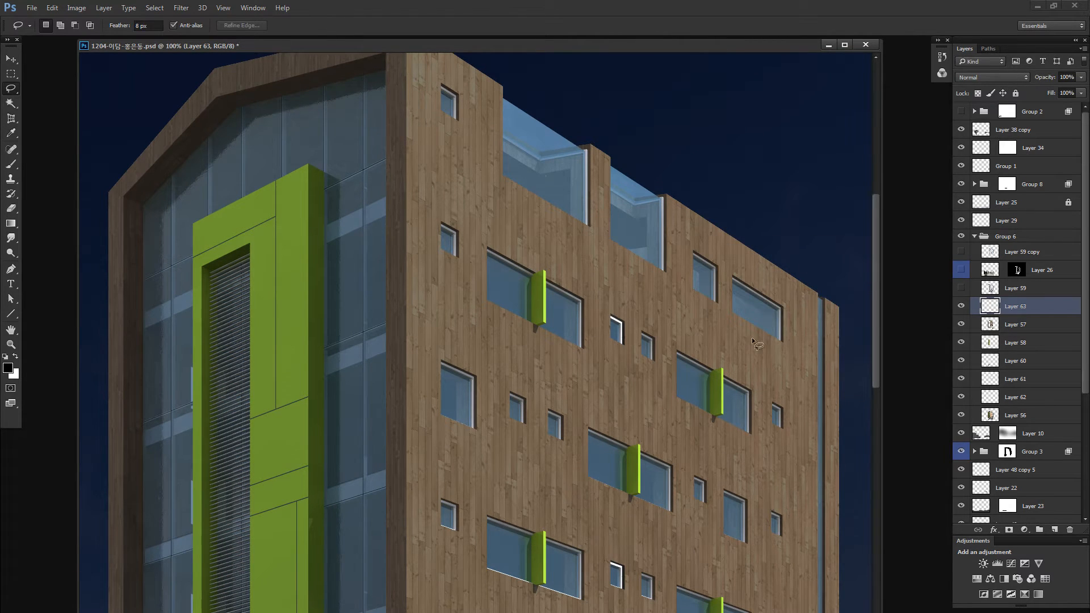
- Darken the wood cladding on Layer 63 further with Hue/Saturation lightness -27, and select Layer 57
key("ctrl+u")
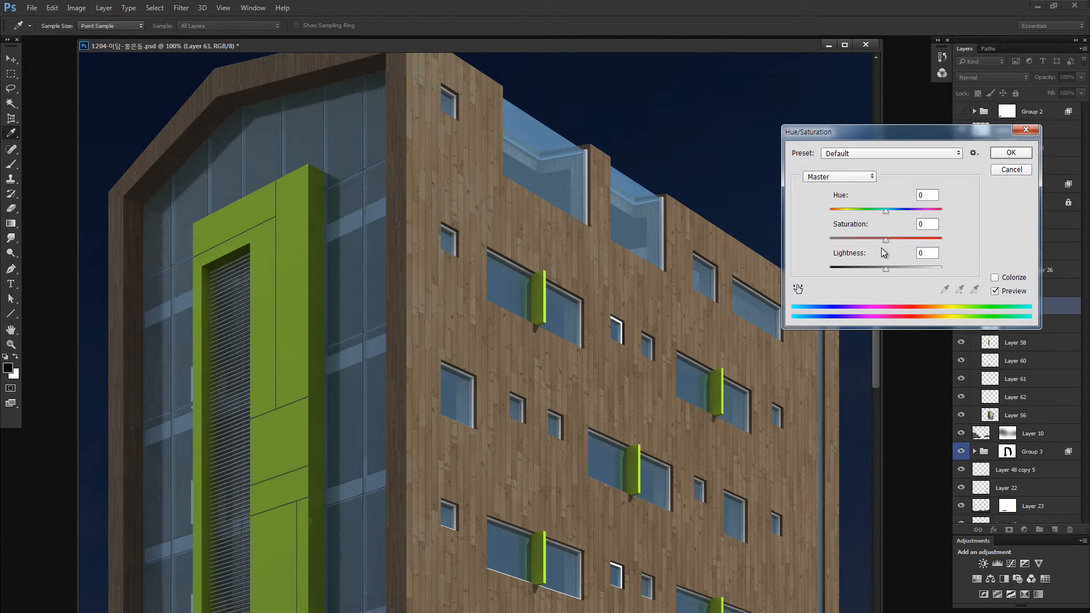
left_click_drag(892, 131, 824, 129)
left_click_drag(811, 265, 809, 268)
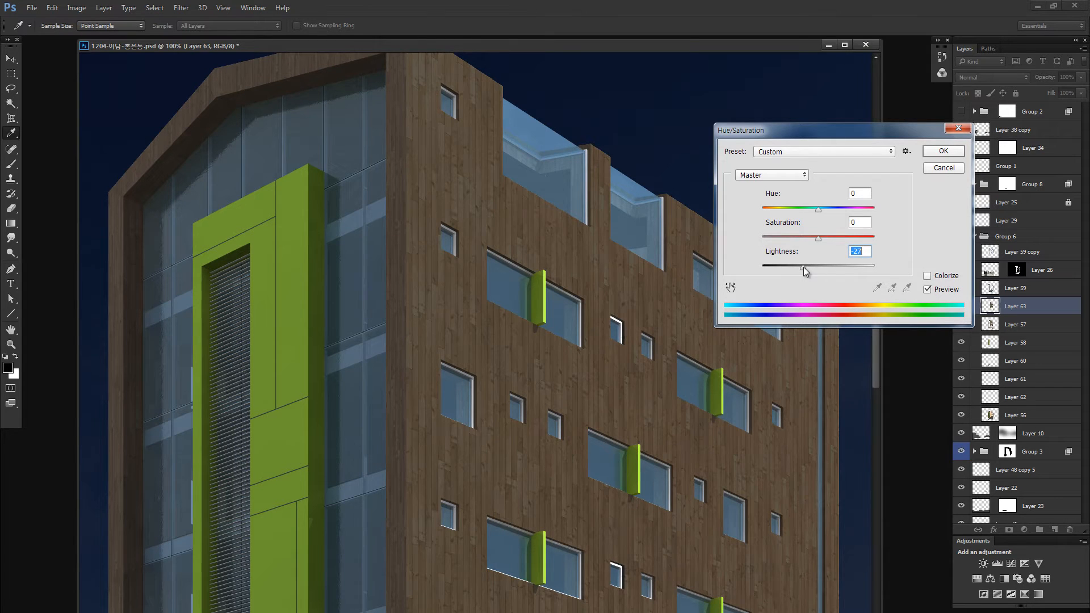
left_click(944, 149)
key("l")
key("ctrl+minus")
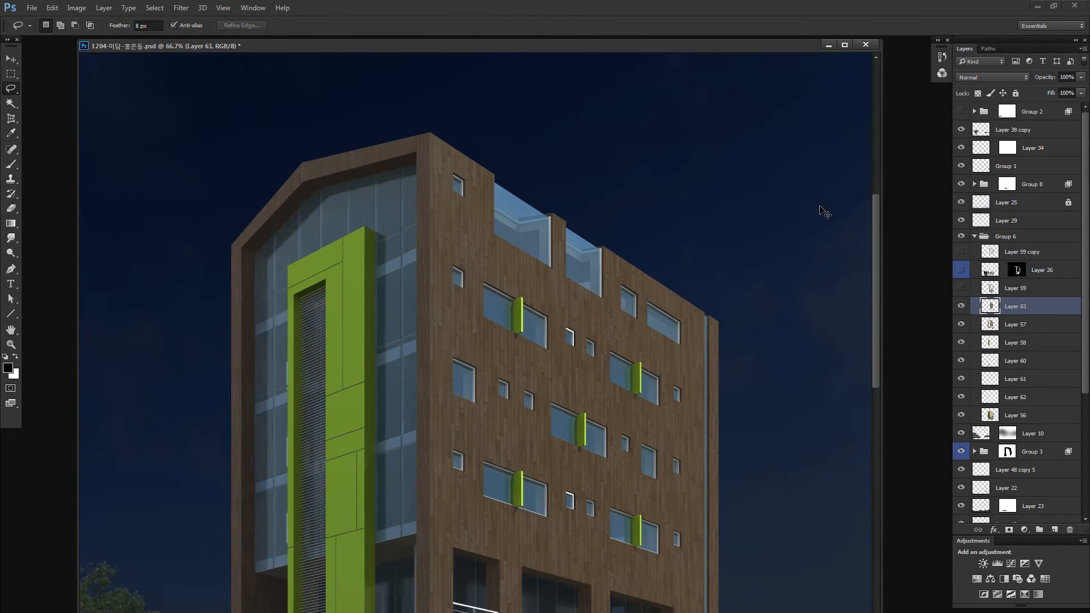
key("ctrl+minus")
key("ctrl+minus")
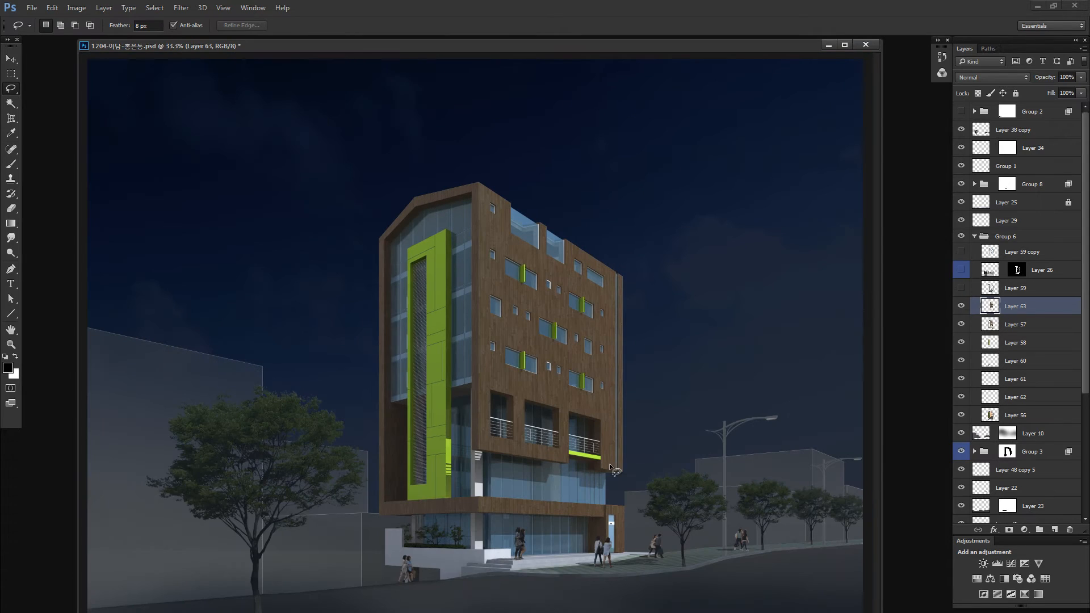
key("v")
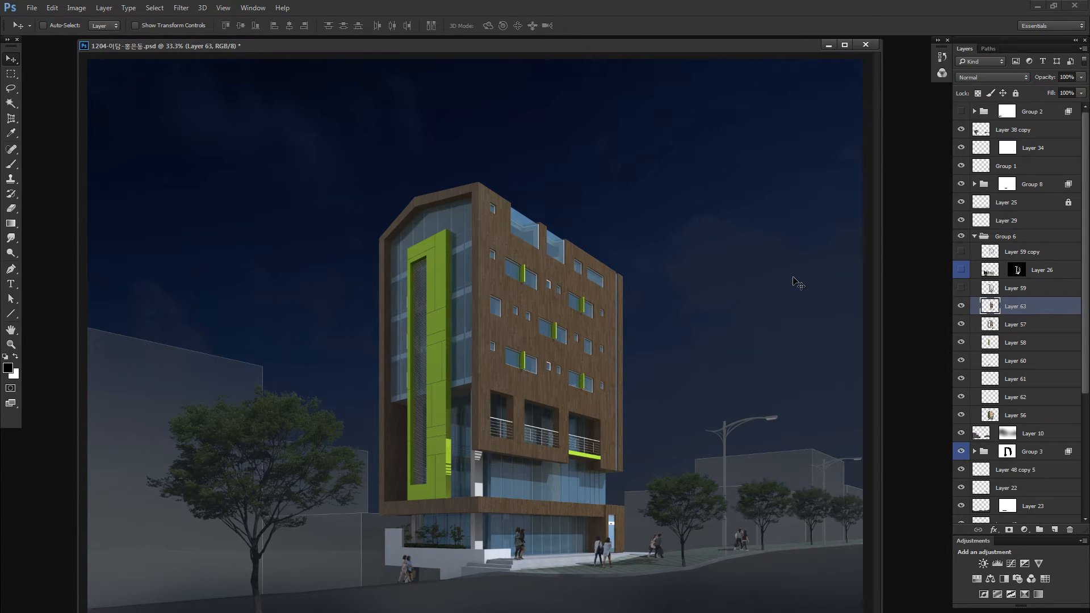
left_click(991, 324)
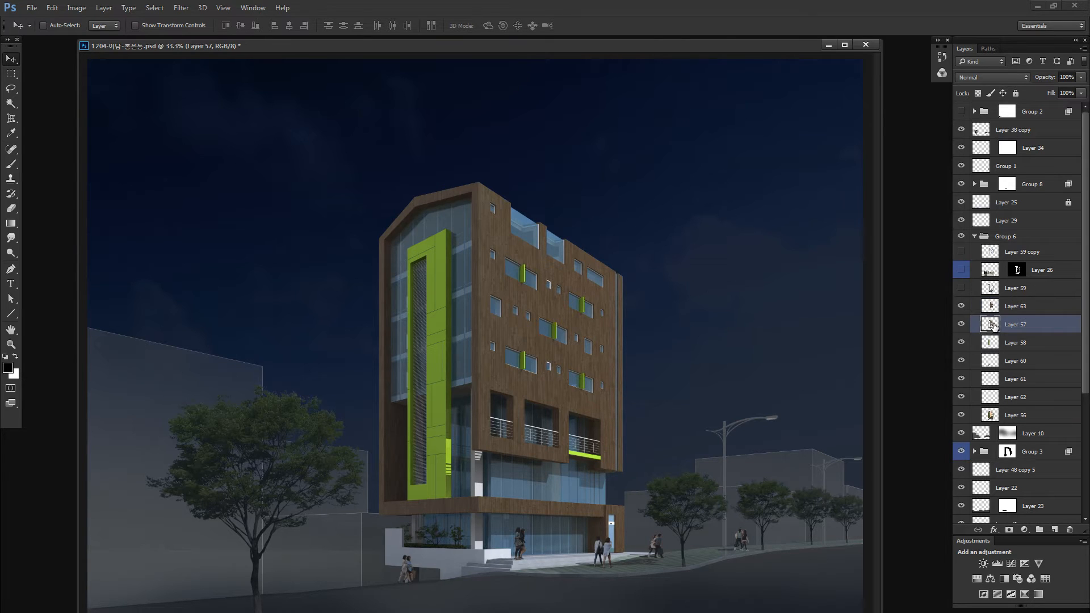
key("ctrl+b")
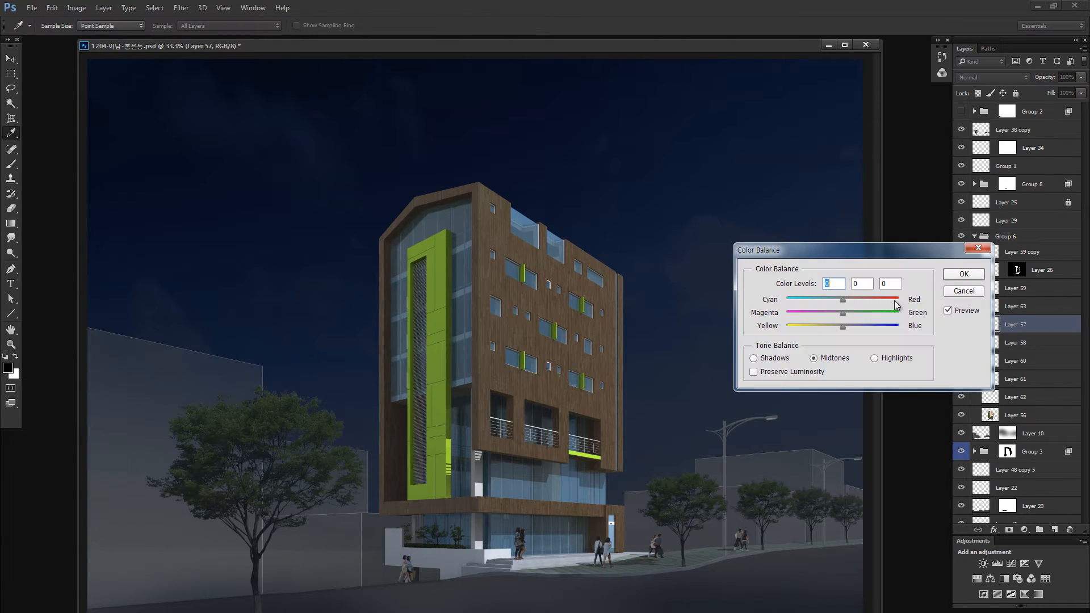
left_click(846, 327)
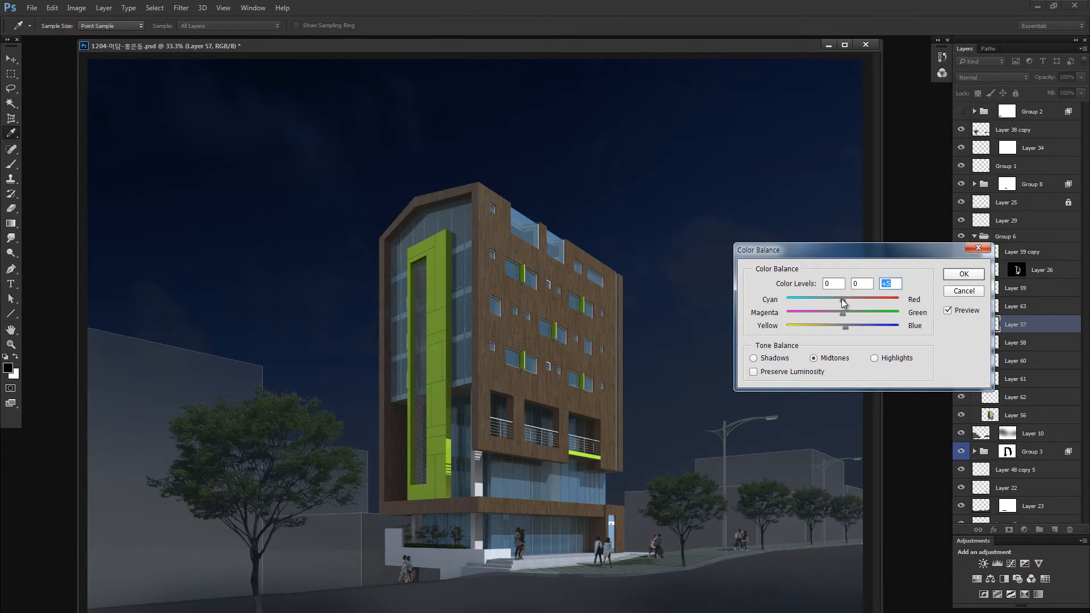
left_click(841, 299)
mouse_move(830, 304)
left_mouse_down()
mouse_move(870, 327)
mouse_move(833, 326)
mouse_move(806, 300)
mouse_move(840, 299)
left_mouse_up()
left_click(963, 293)
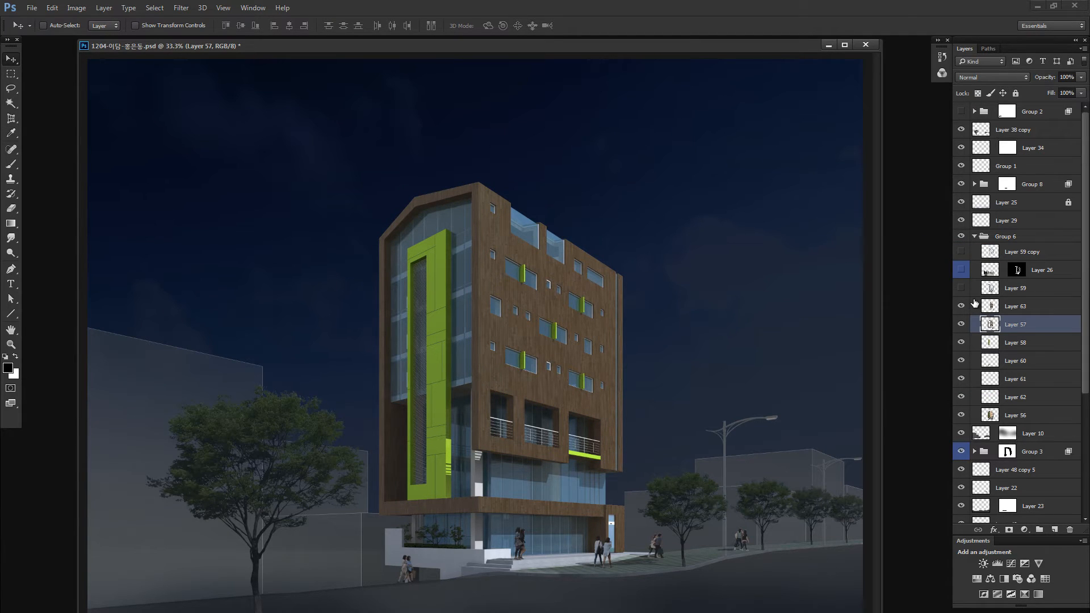
- Shift the midtones of Layer 57 slightly toward cyan and blue with Color Balance, and select Layer 63
key("ctrl+b")
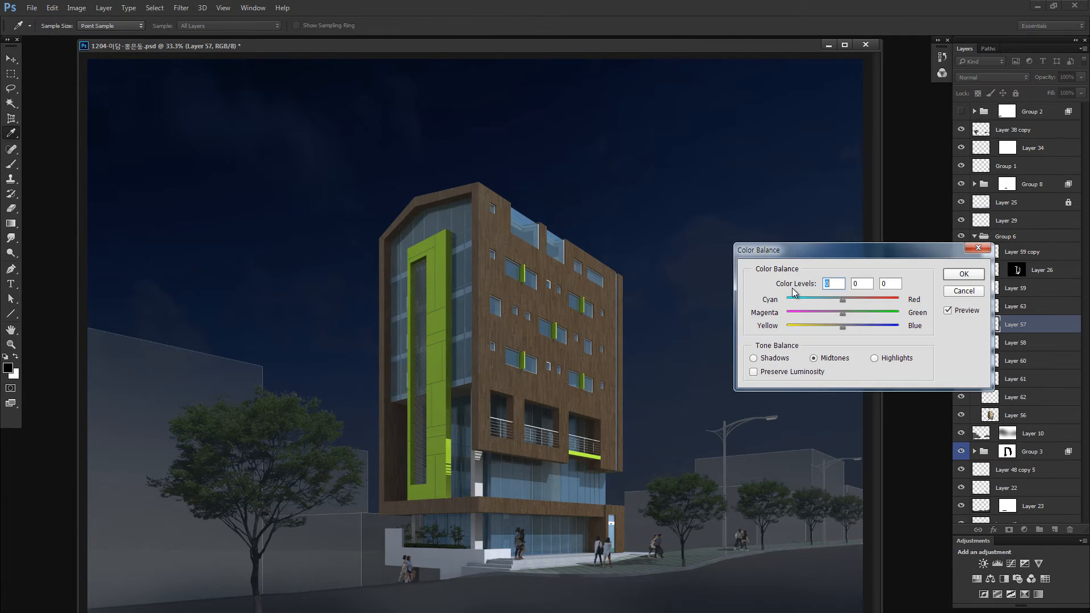
left_click(839, 299)
left_click(845, 324)
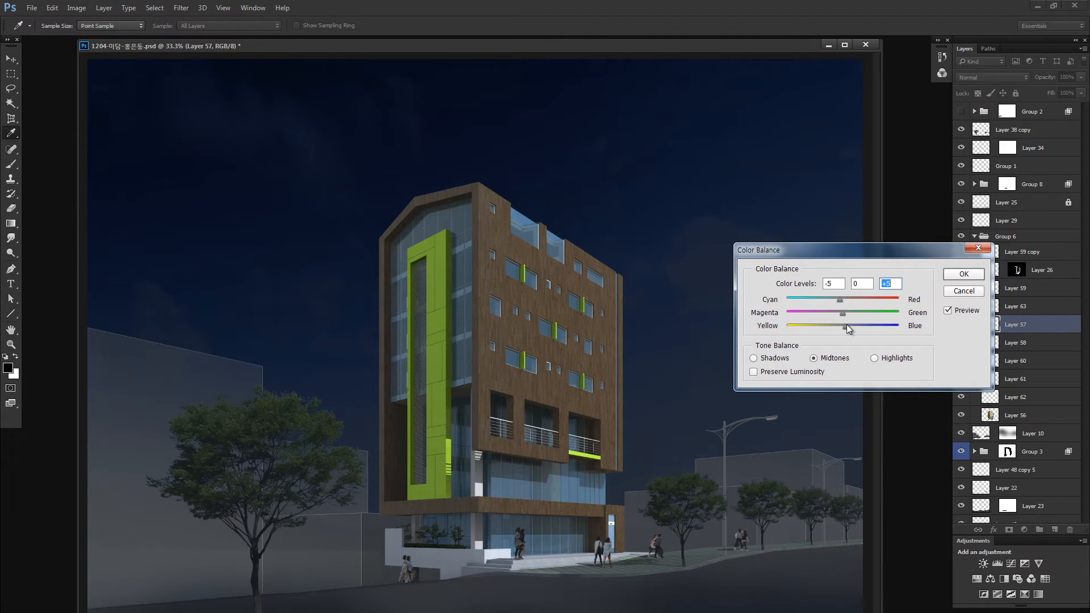
left_click(964, 275)
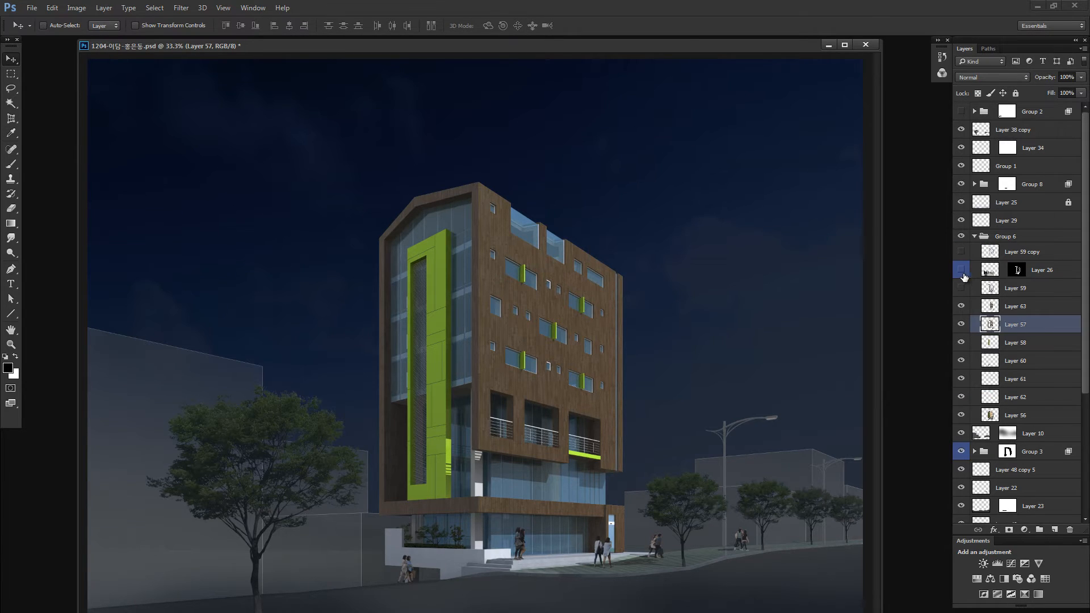
left_click(987, 306)
key("alt+i")
key("j")
key("c")
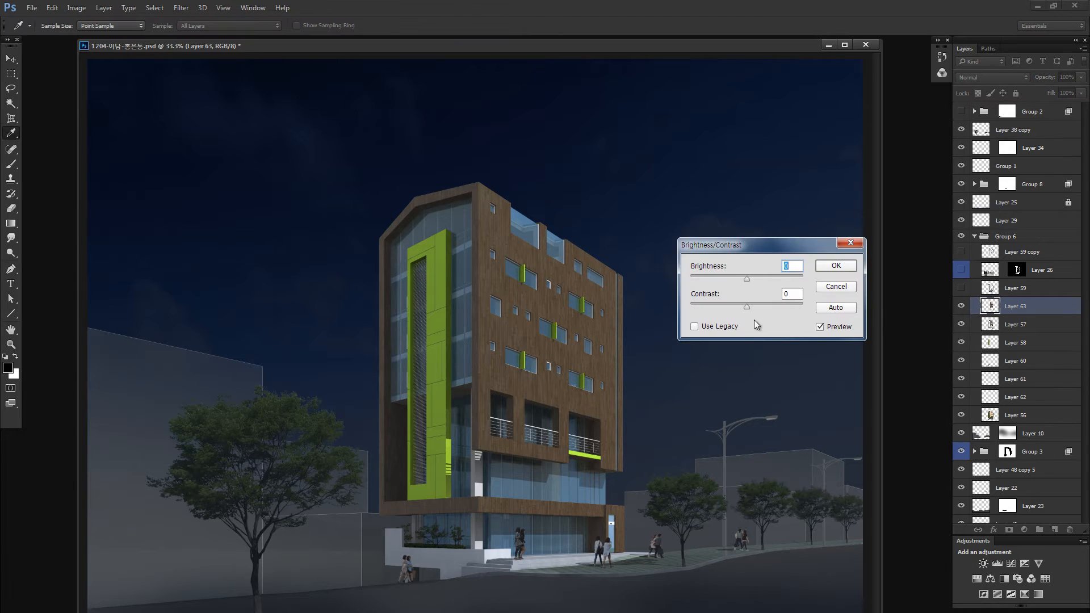
key("Escape")
- Cool the wood cladding on Layer 63 with midtone Color Balance levels -8, 0, +22
key("ctrl+b")
left_click_drag(843, 300, 856, 328)
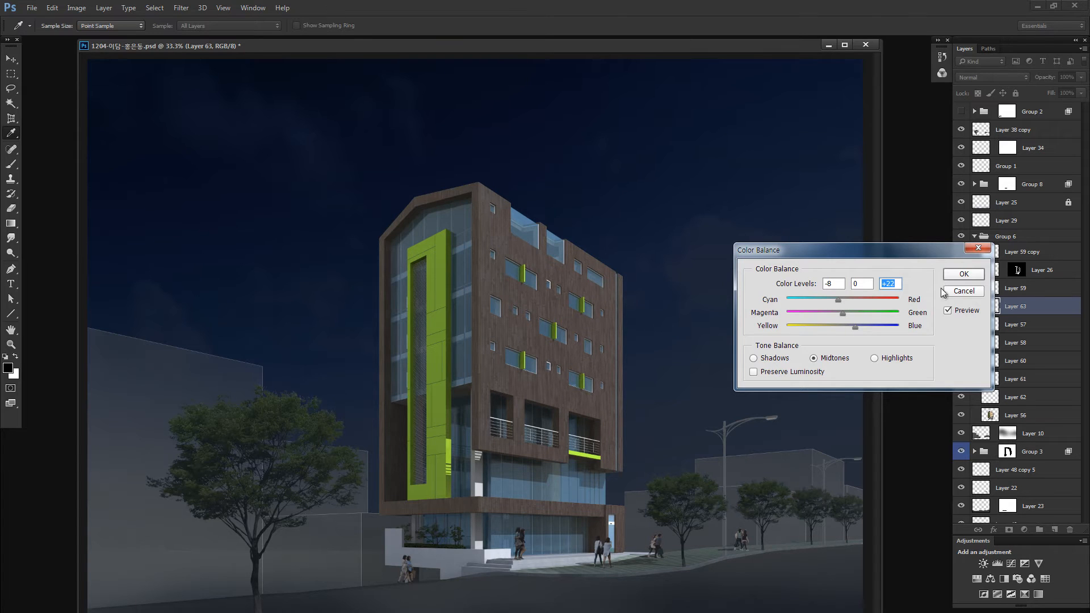
left_click(949, 277)
- Lower the brightness of Layer 63 to about -20 with non-legacy Brightness/Contrast
key("ctrl+shift+b")
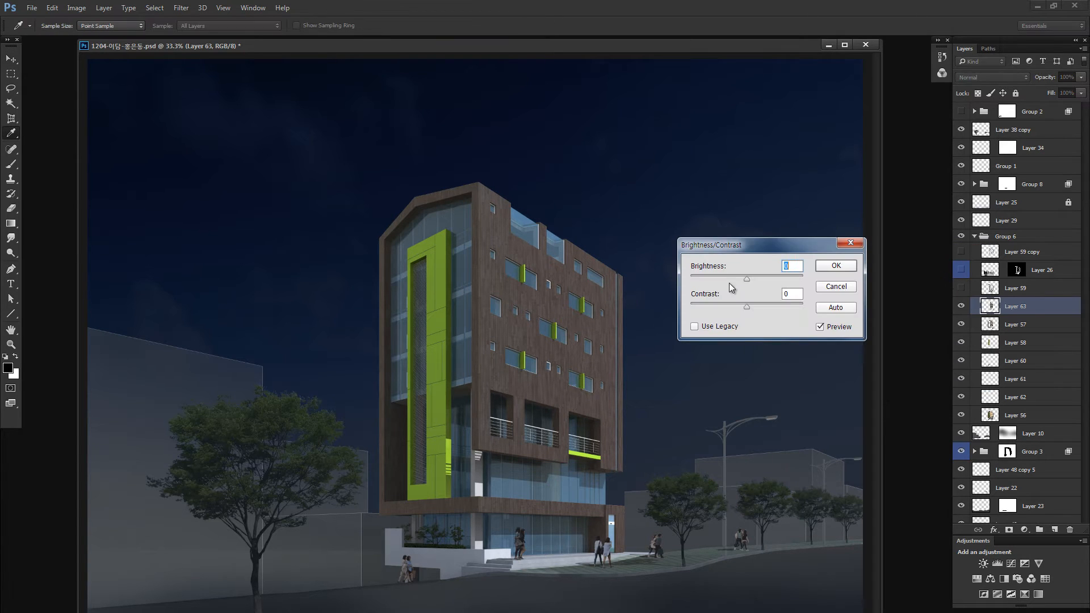
left_click(737, 278)
mouse_move(735, 278)
left_mouse_down()
mouse_move(719, 277)
mouse_move(733, 277)
left_mouse_up()
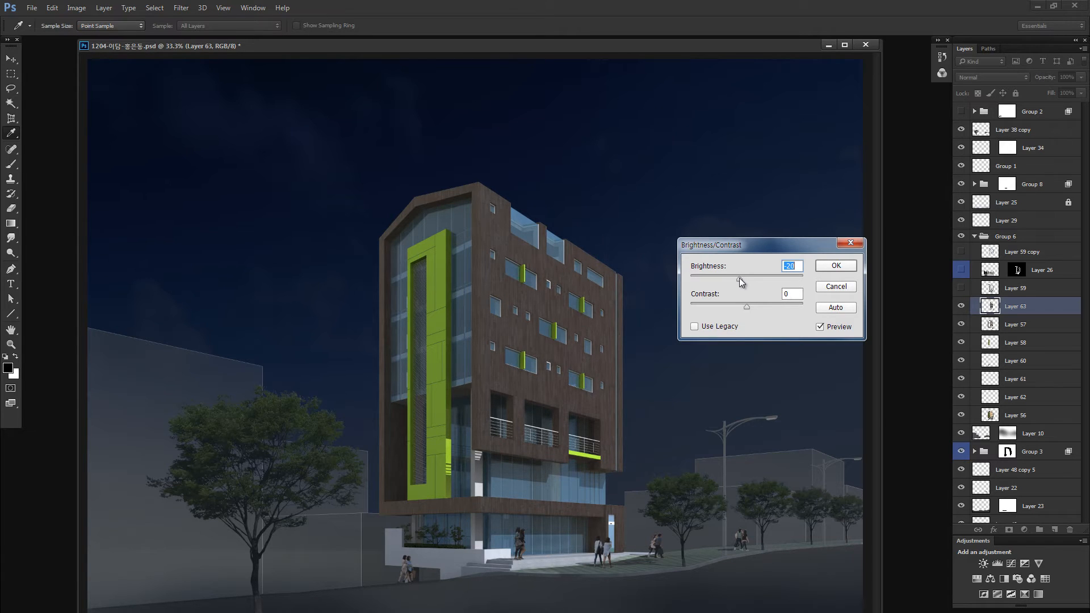
left_click(830, 272)
key("v")
- Select Layer 63's right part with a left-to-right quick mask gradient across the facade, set its Hue/Saturation lightness to -44 and compare before and after
key("q")
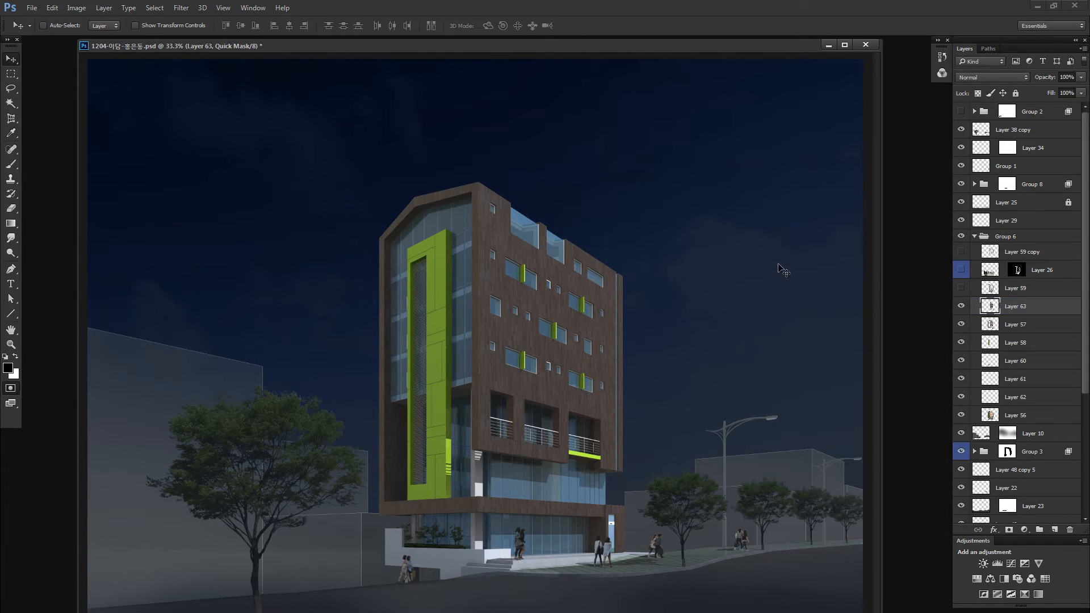
key("g")
left_click_drag(488, 340, 601, 341)
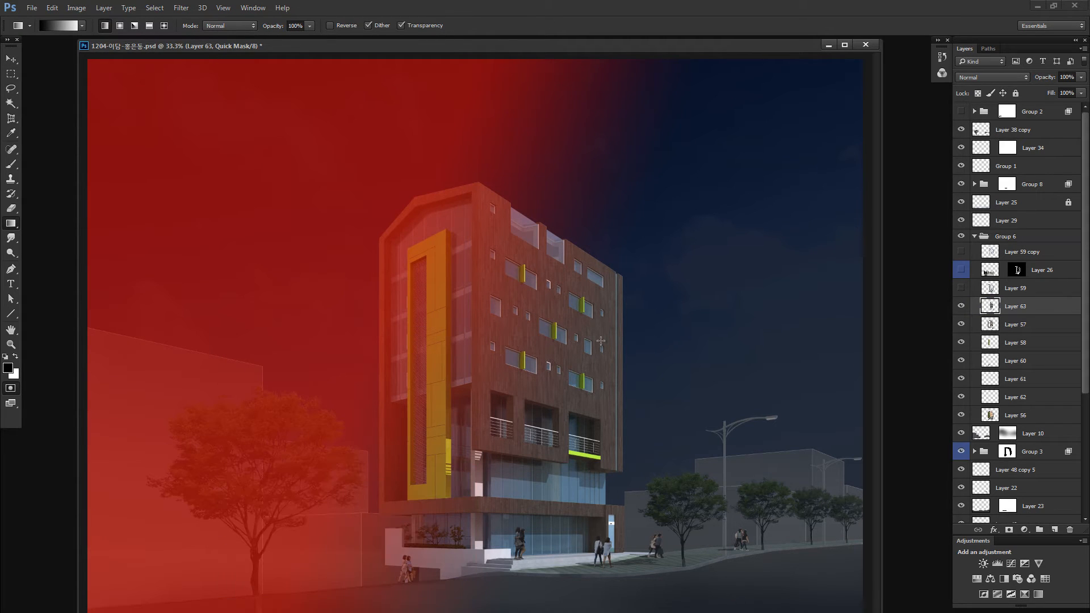
key("q")
key("ctrl+u")
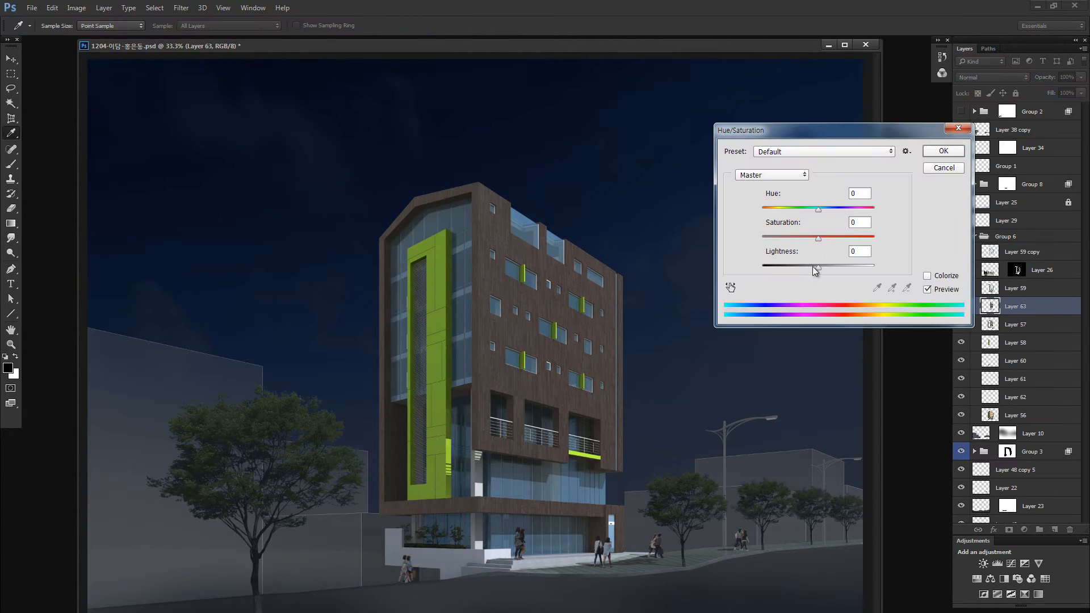
left_click_drag(812, 267, 792, 269)
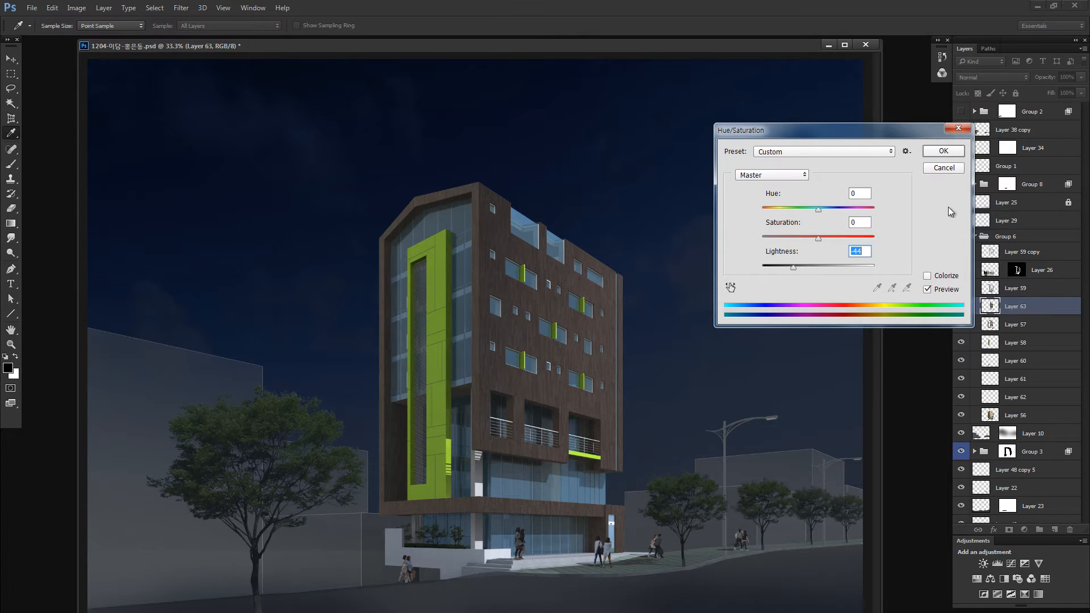
left_click(940, 151)
key("ctrl+z")
key("ctrl+z")
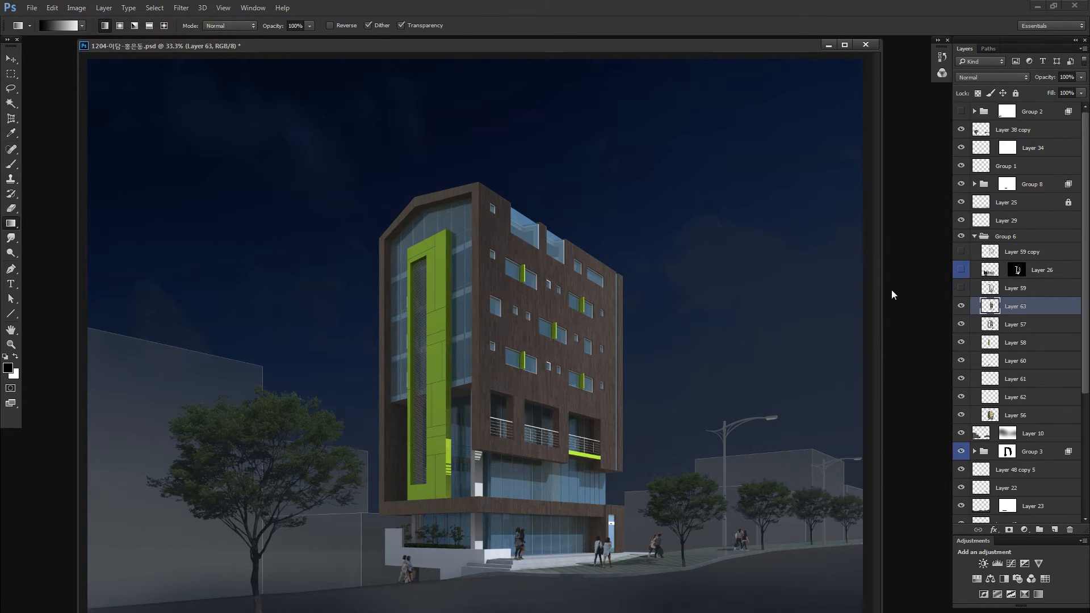
key("ctrl+z")
key("ctrl+z")
- Brush a large soft quick mask over the facade's lower right area and darken the rest of Layer 63 with Hue/Saturation lightness about -12
key("q")
key("b")
mouse_move(669, 314)
left_mouse_down()
mouse_move(735, 312)
mouse_move(735, 346)
left_mouse_up()
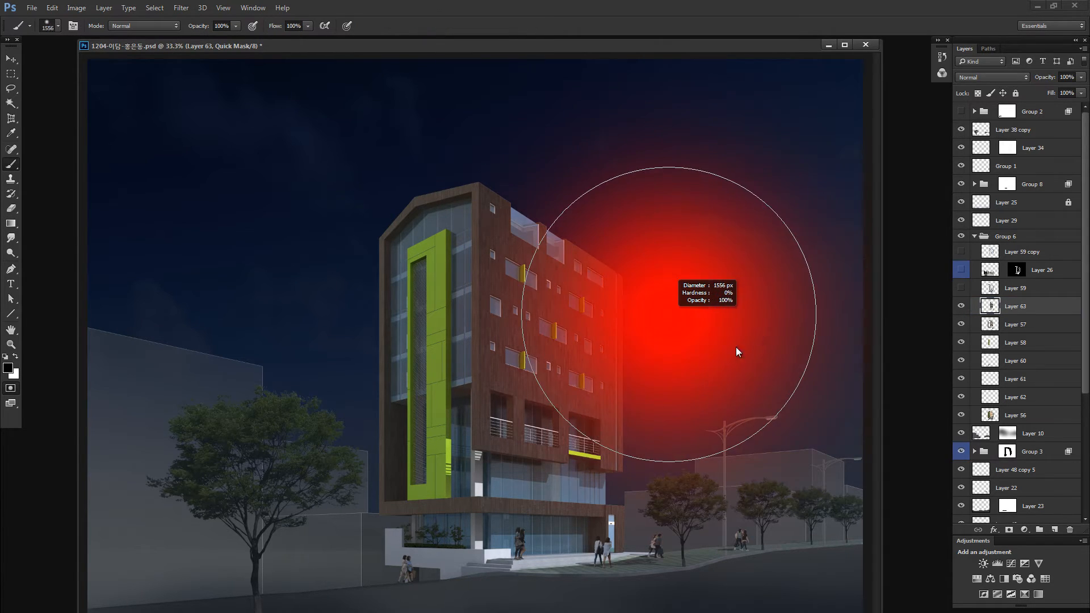
left_click_drag(628, 389, 680, 343)
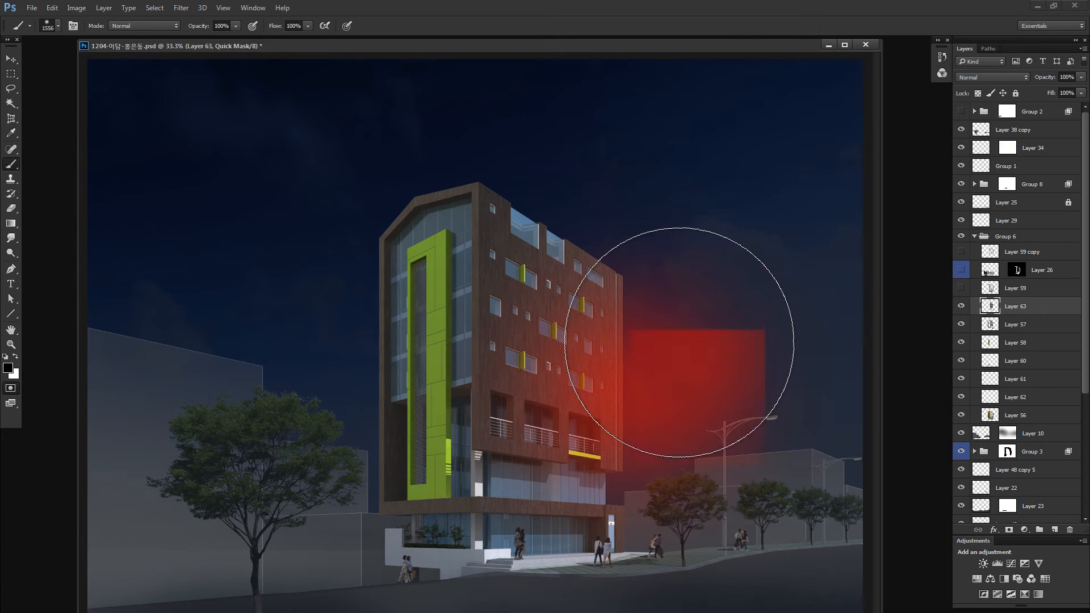
key("q")
key("ctrl+u")
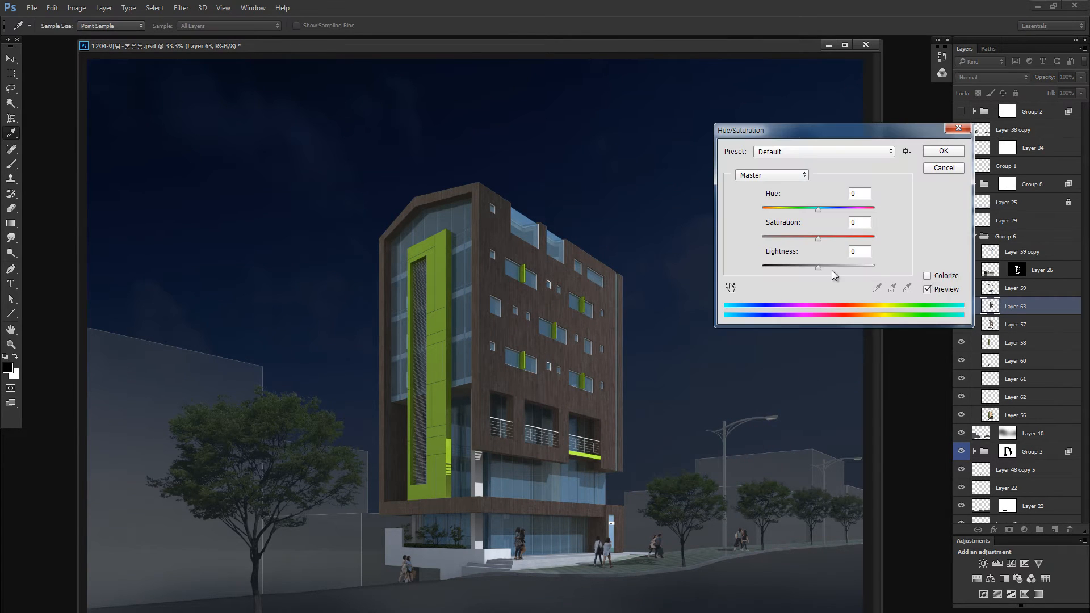
left_click_drag(813, 268, 814, 268)
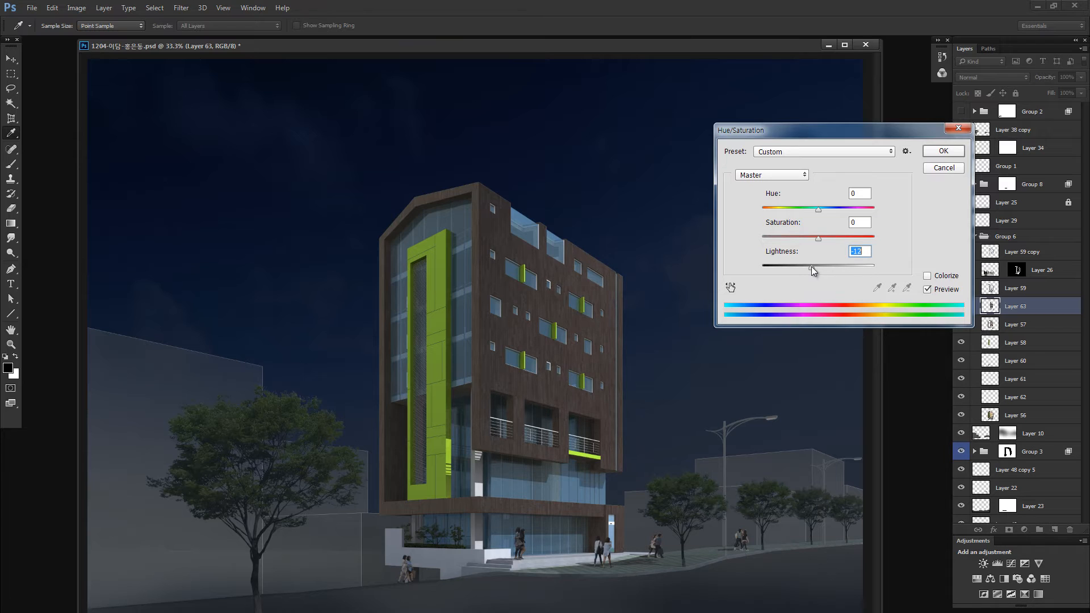
left_click(943, 151)
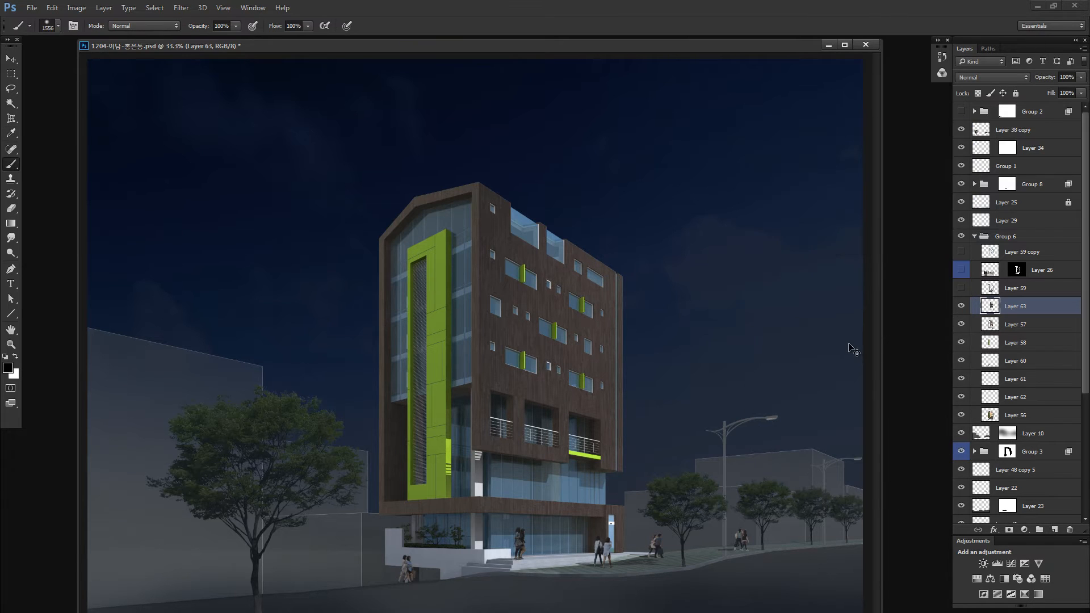
key("v")
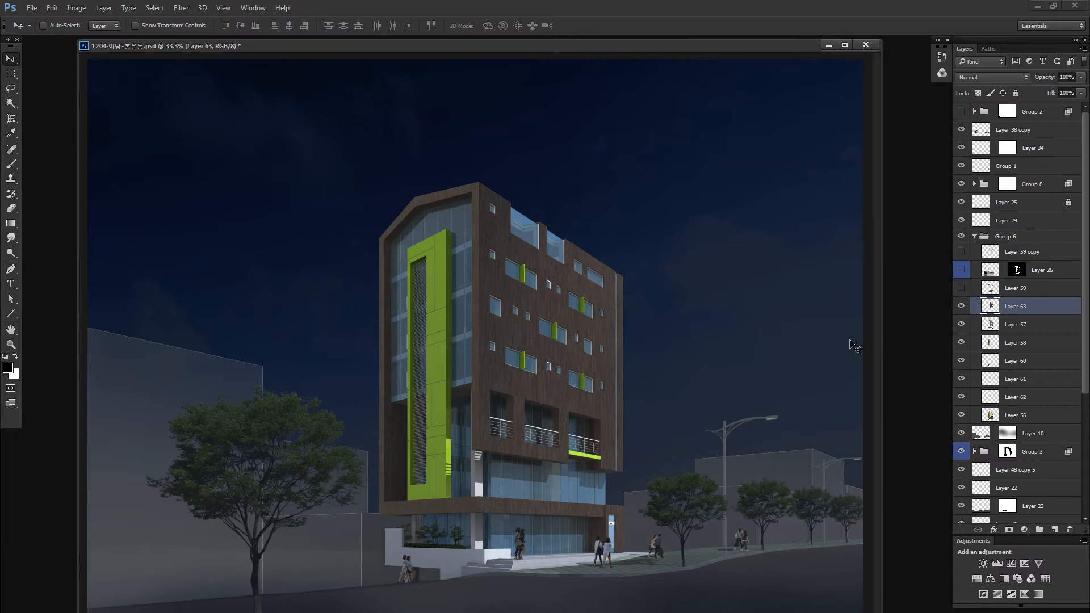
- Preview Layer 63's visibility and select the green facade frame on Layer 58
left_click(961, 306)
left_click(452, 457, "ctrl")
key("z")
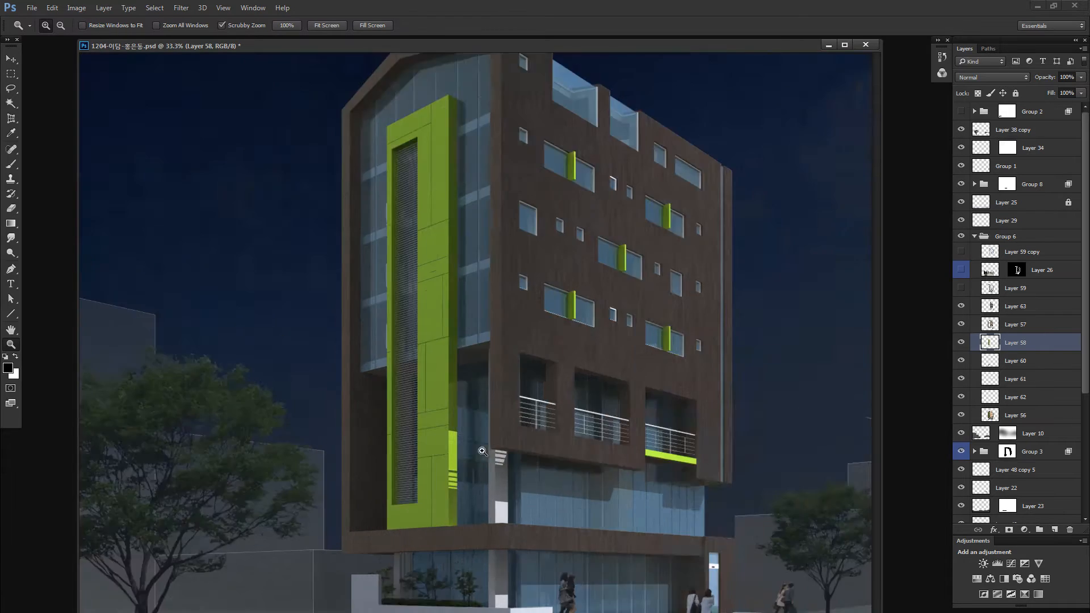
left_click_drag(461, 434, 480, 403)
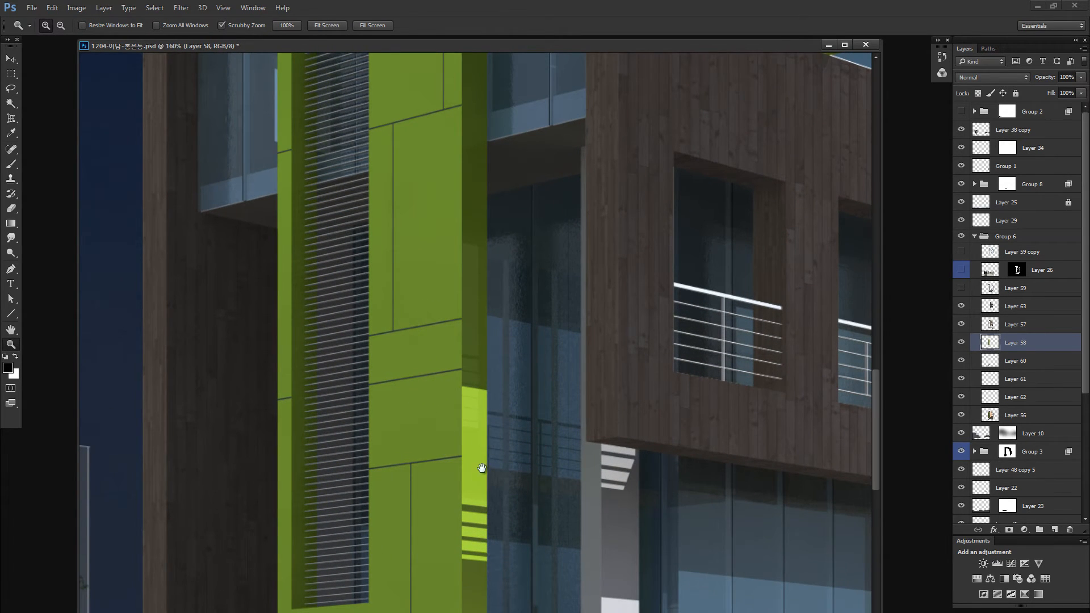
mouse_move(482, 462)
left_mouse_down()
mouse_move(476, 377)
mouse_move(478, 448)
left_mouse_up()
left_click_drag(477, 319, 474, 421)
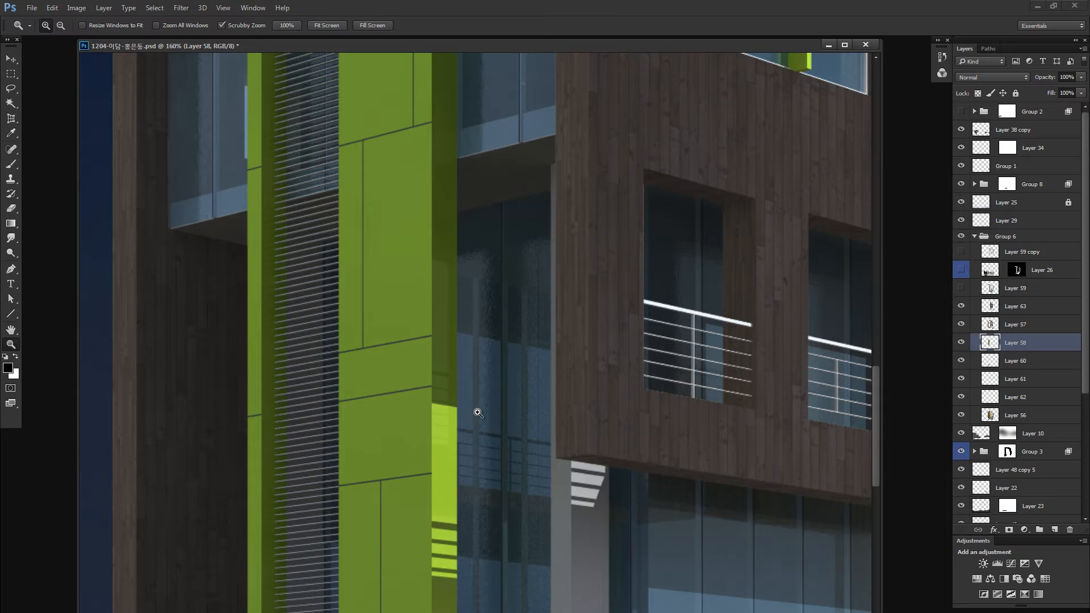
key("v")
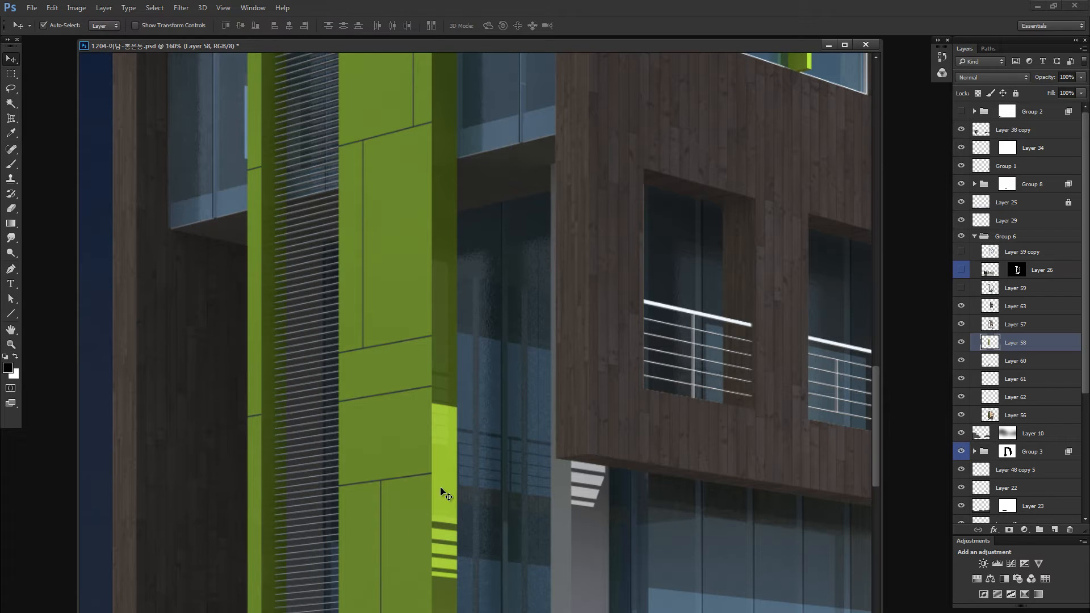
left_click_drag(395, 460, 422, 451)
key("ctrl+z")
key("ctrl+minus")
key("ctrl+minus")
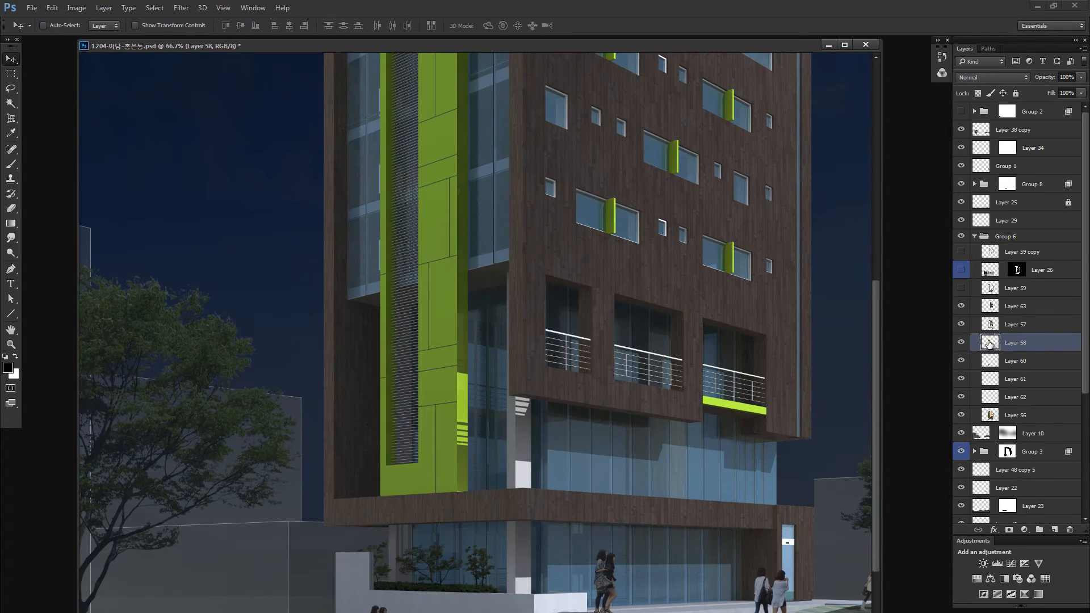
- Compare Layer 58 on and off, and add a layer mask to it from its own green frame outline
key("alt")
key("z")
left_click_drag(462, 360, 525, 366)
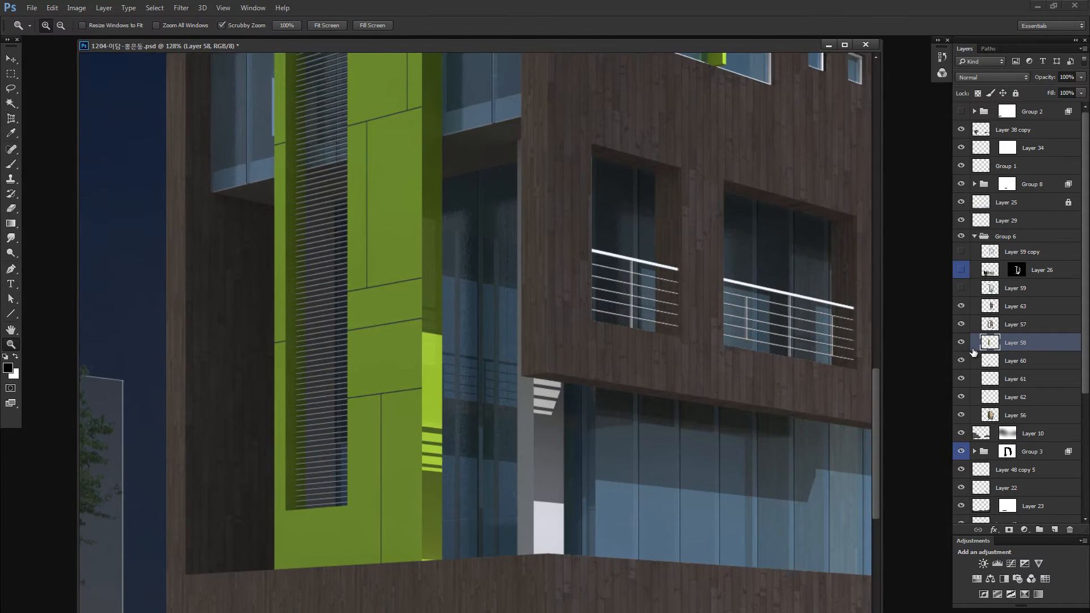
left_click(961, 342, "alt")
left_click(961, 342, "alt")
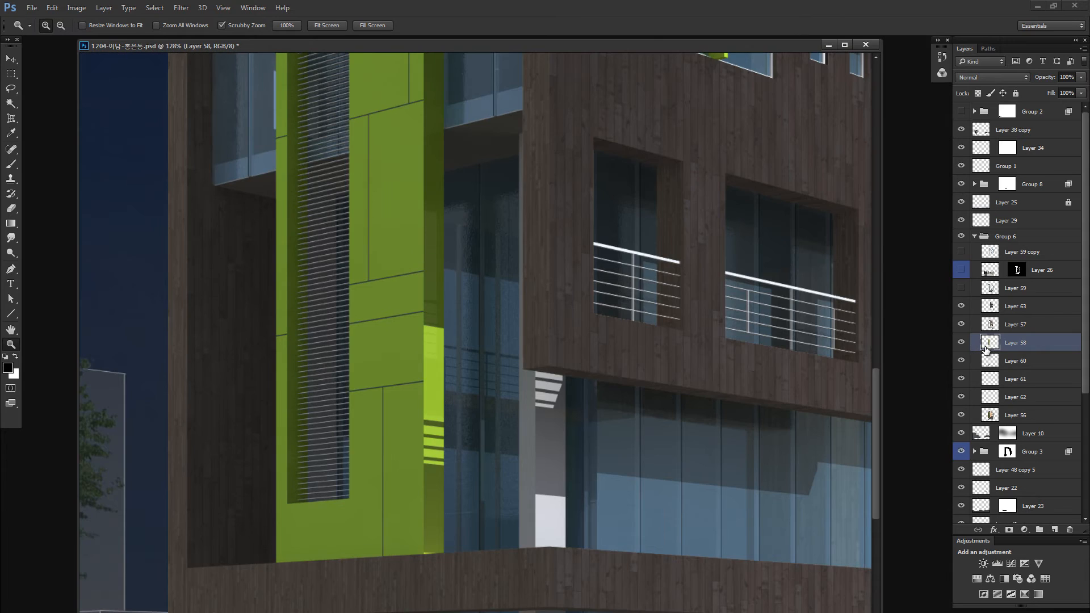
left_click_drag(987, 347, 1010, 530)
left_click(996, 335)
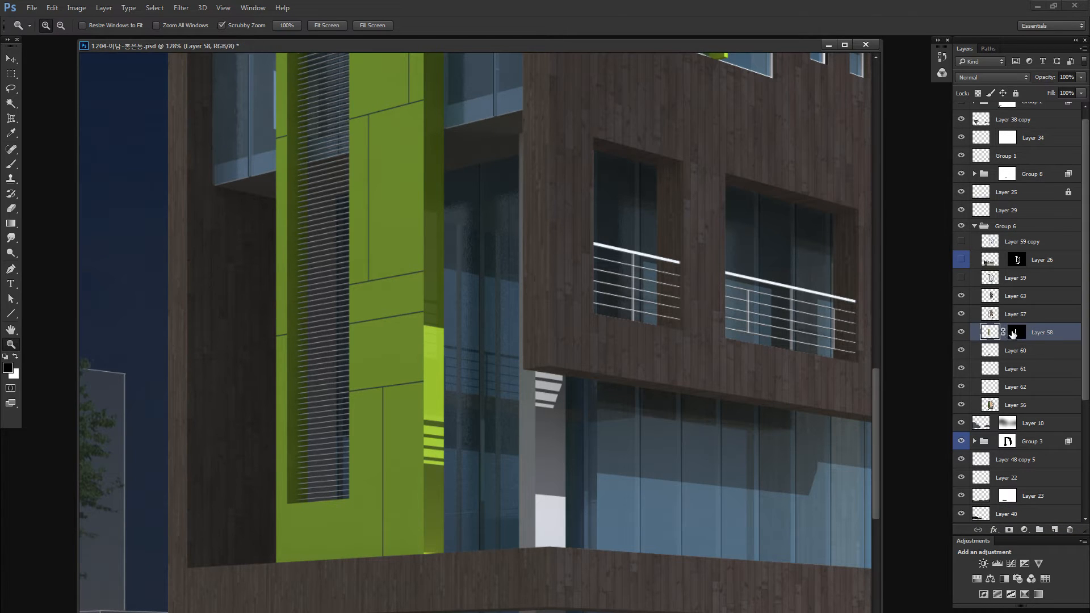
- Unlink Layer 58's mask from its image, inspect the mask alone and return to editing the layer image
left_click(1005, 333)
left_click(1016, 334)
left_click(1017, 334, "alt")
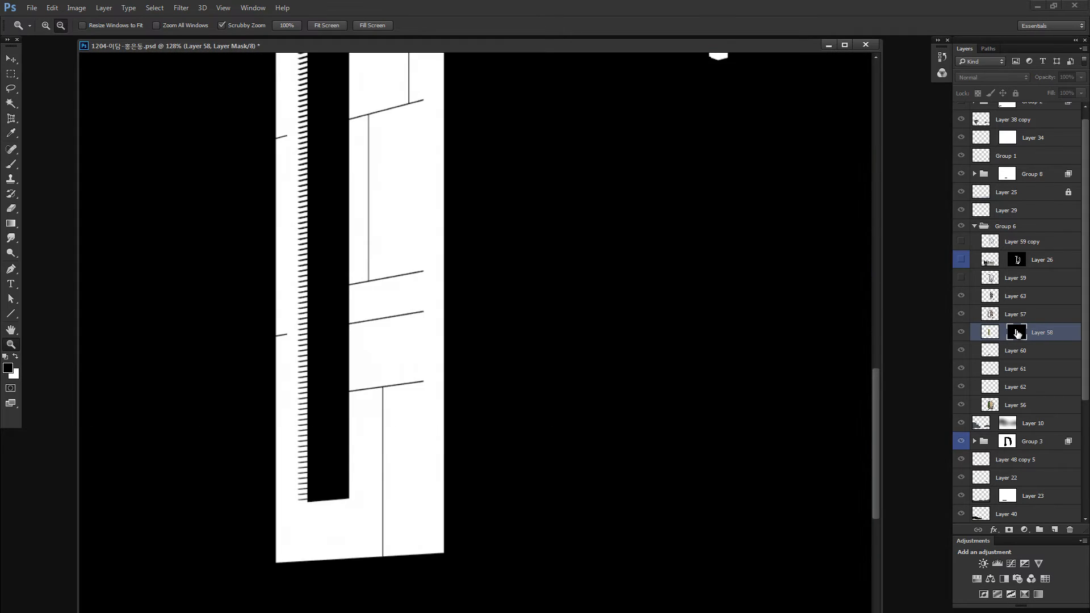
left_click(1016, 334, "alt")
left_click(990, 333)
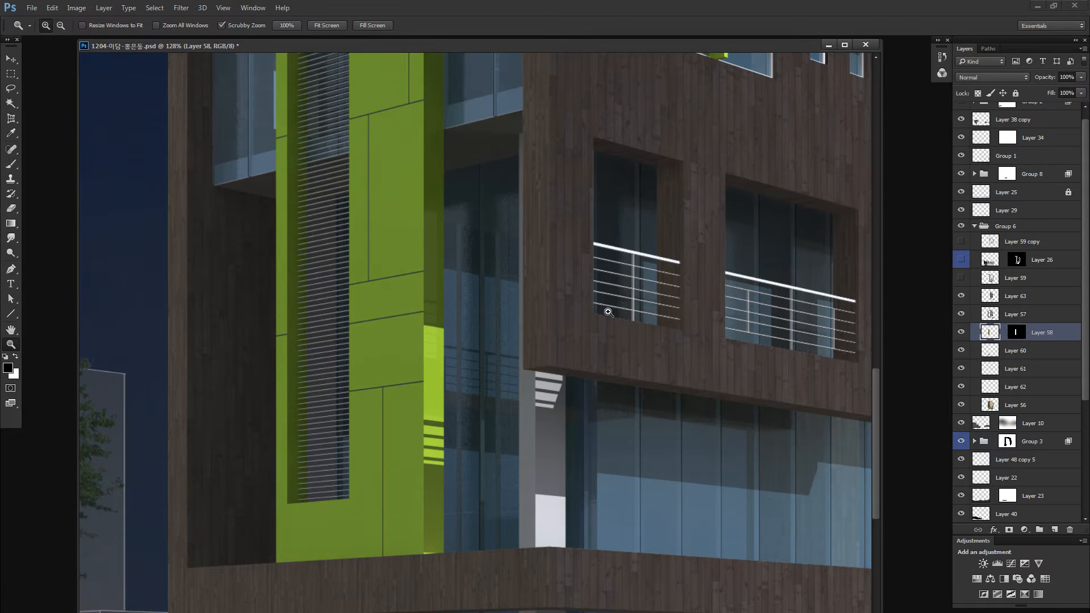
- Try covering the sunlit patch on the green frame's side with an 8 px feathered lasso copy of the shaded surface above
key("l")
left_click_drag(401, 184, 446, 178)
mouse_move(444, 217)
left_mouse_down("ctrl+alt")
mouse_move(456, 220)
mouse_move(467, 271)
mouse_move(454, 344)
left_mouse_up("ctrl+alt")
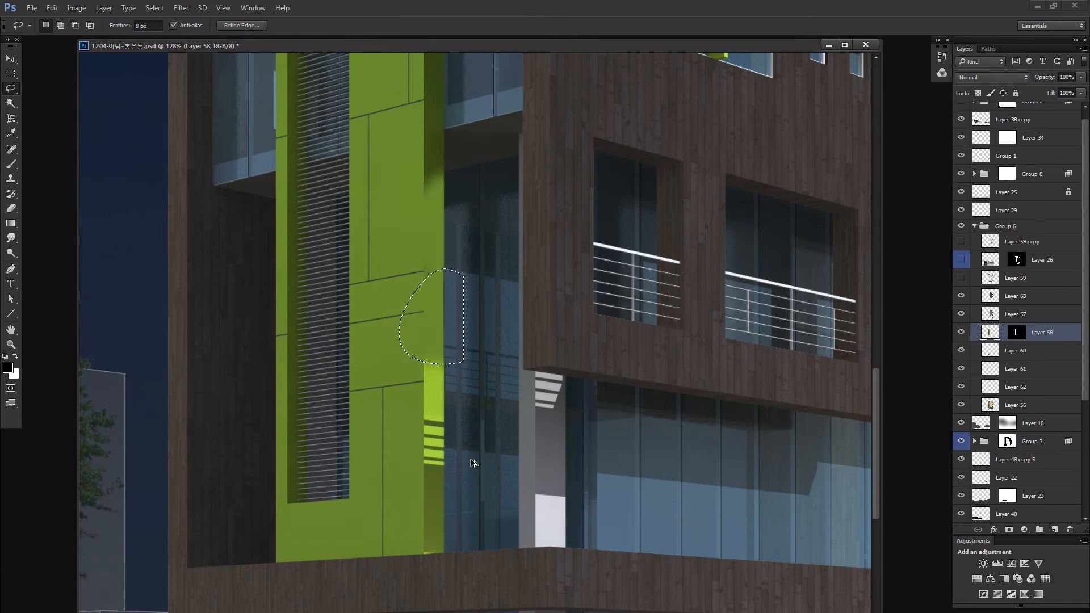
left_click(961, 333, "alt")
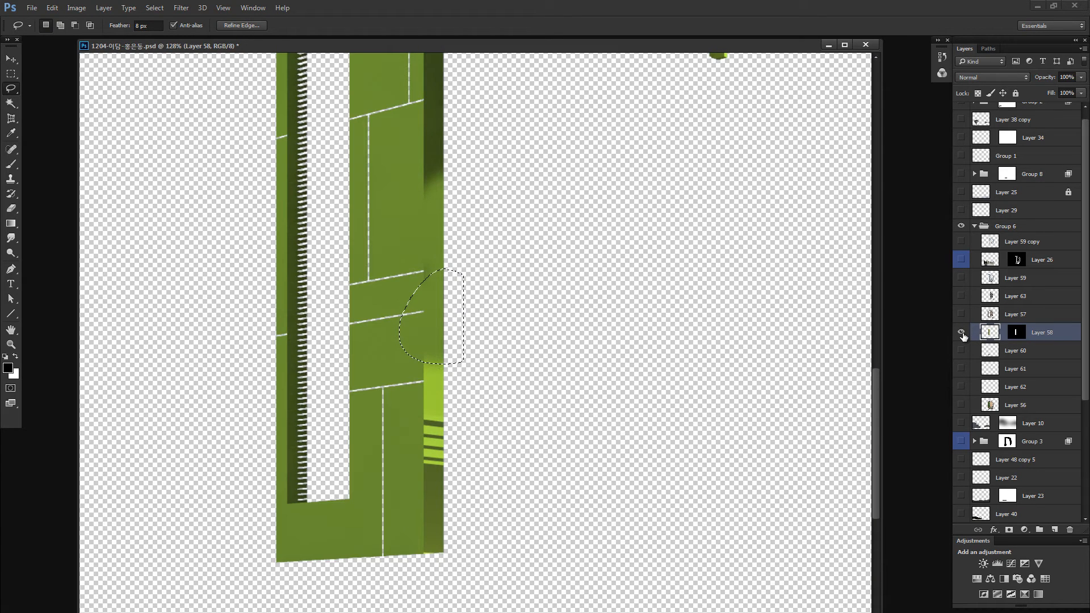
left_click(961, 332, "alt")
key("ctrl+z")
key("ctrl+alt+z")
key("ctrl+alt+z")
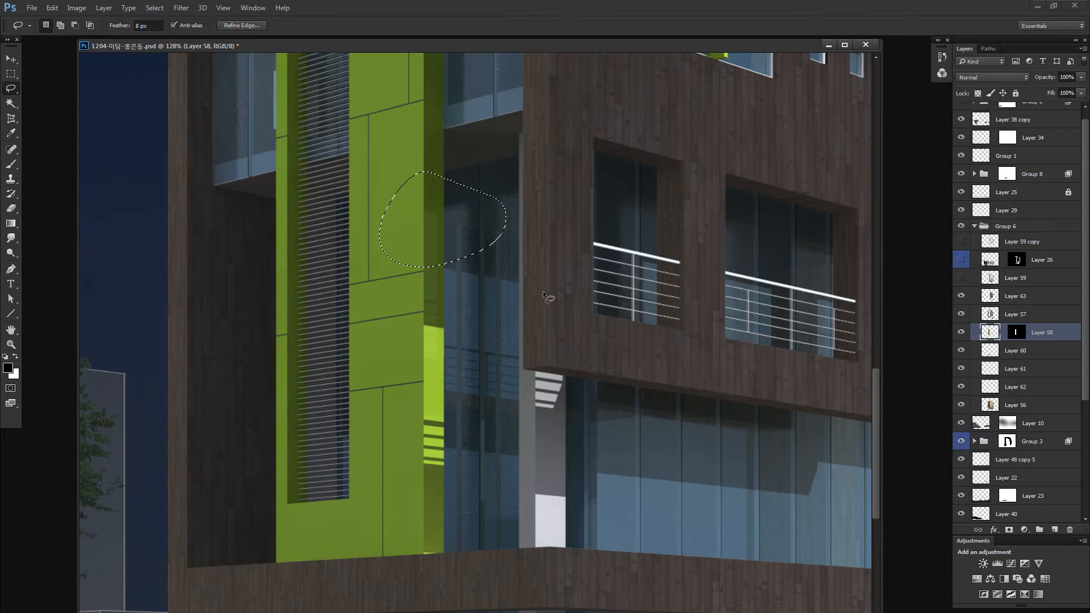
- Try covering the sunlit patch with a longer lasso copy taken from higher up the green frame's shaded side
scroll(443, 165, "up", 5)
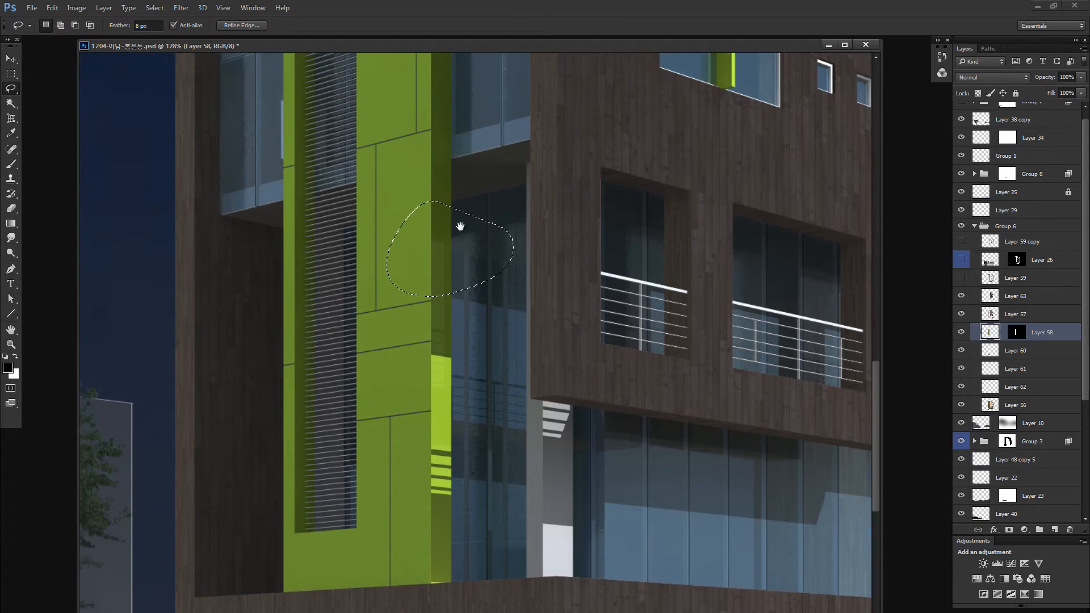
left_click_drag(485, 178, 453, 175)
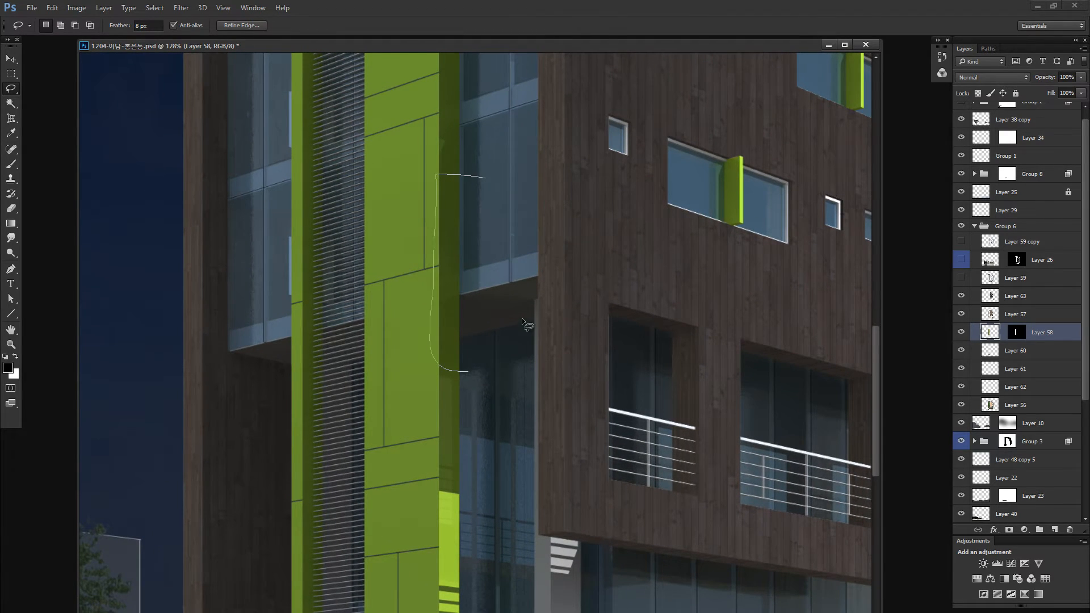
left_click_drag(522, 318, 521, 316)
left_click_drag(479, 251, 462, 123)
mouse_move(452, 200)
left_mouse_down()
mouse_move(446, 465)
mouse_move(445, 435)
left_mouse_up()
key("ctrl+z")
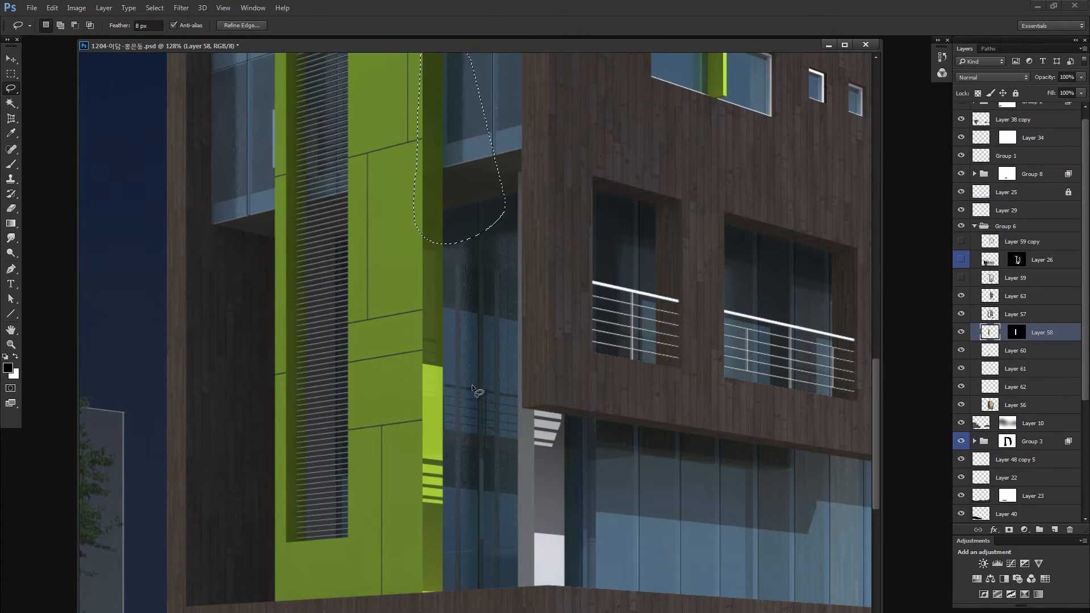
- Set the lasso feather to 3 px and copy shaded side surface over the upper part of the frame's sunlit patch
key("Return")
type("3")
key("Return")
scroll(434, 288, "up", 2)
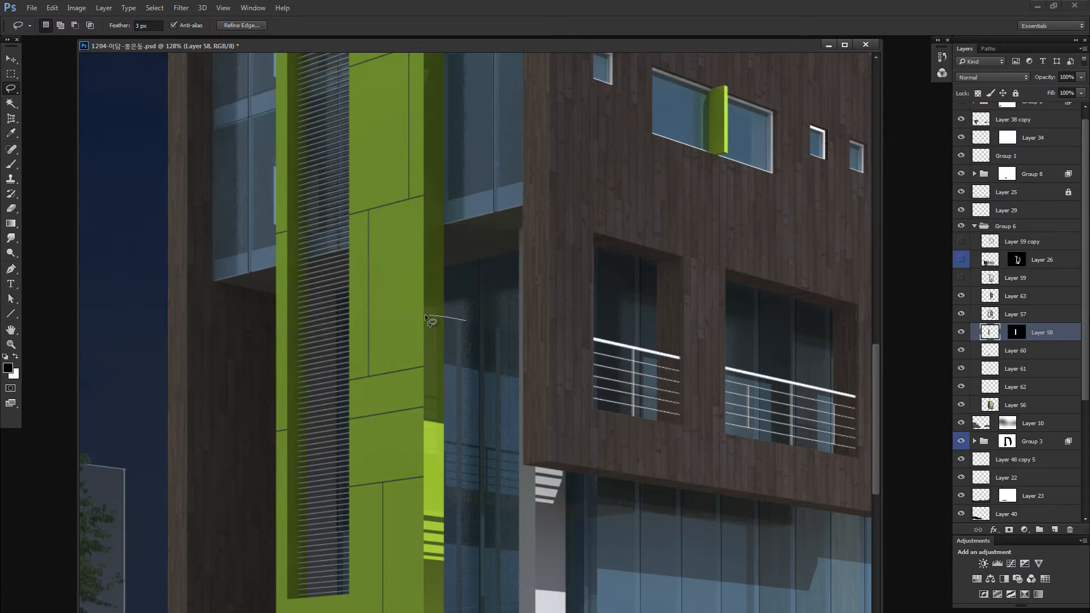
left_click_drag(426, 409, 465, 322)
left_click_drag(454, 388, 446, 453)
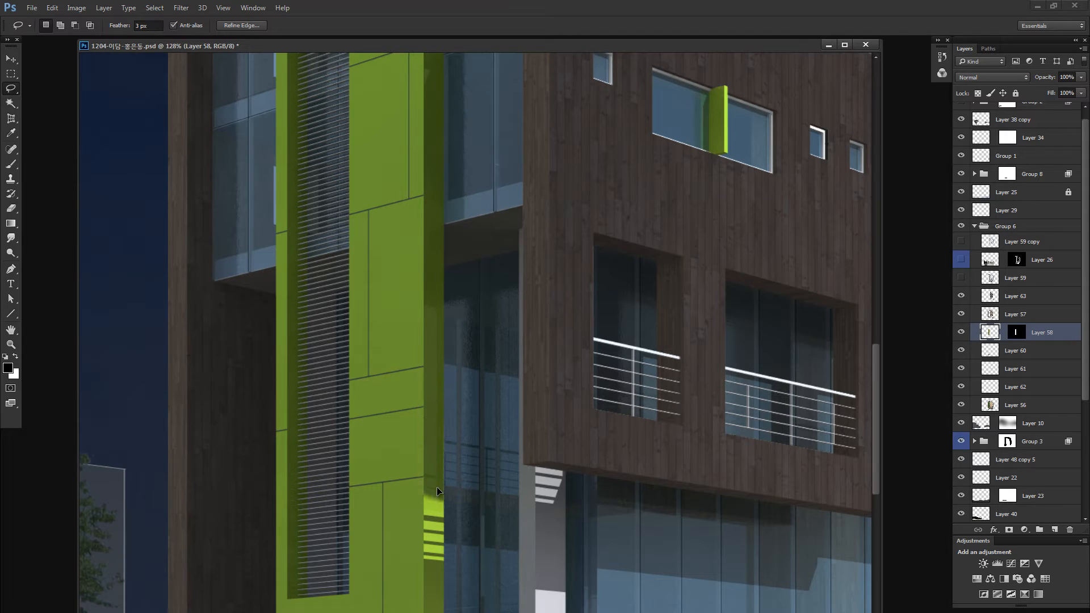
- Cover the remaining sunlit patch and its stripes on the frame's side with copies of the shaded surface
key("alt")
key("ctrl+space")
left_click_drag(429, 441, 542, 436)
scroll(431, 318, "down", 5)
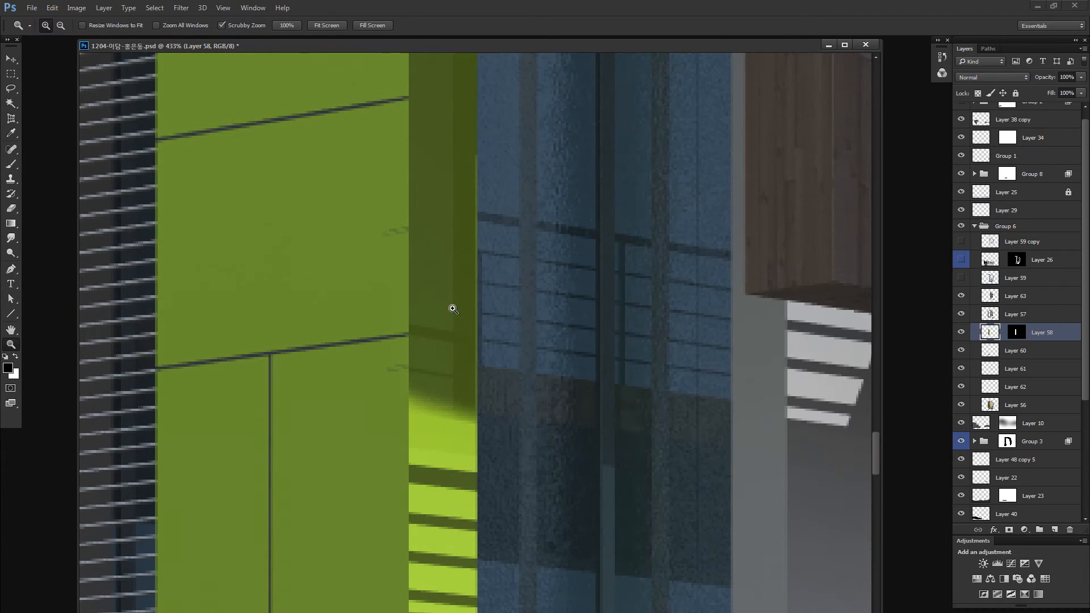
mouse_move(448, 295)
left_mouse_down()
mouse_move(445, 493)
mouse_move(449, 295)
left_mouse_up()
left_click_drag(455, 376, 452, 234)
left_click_drag(457, 289, 492, 297)
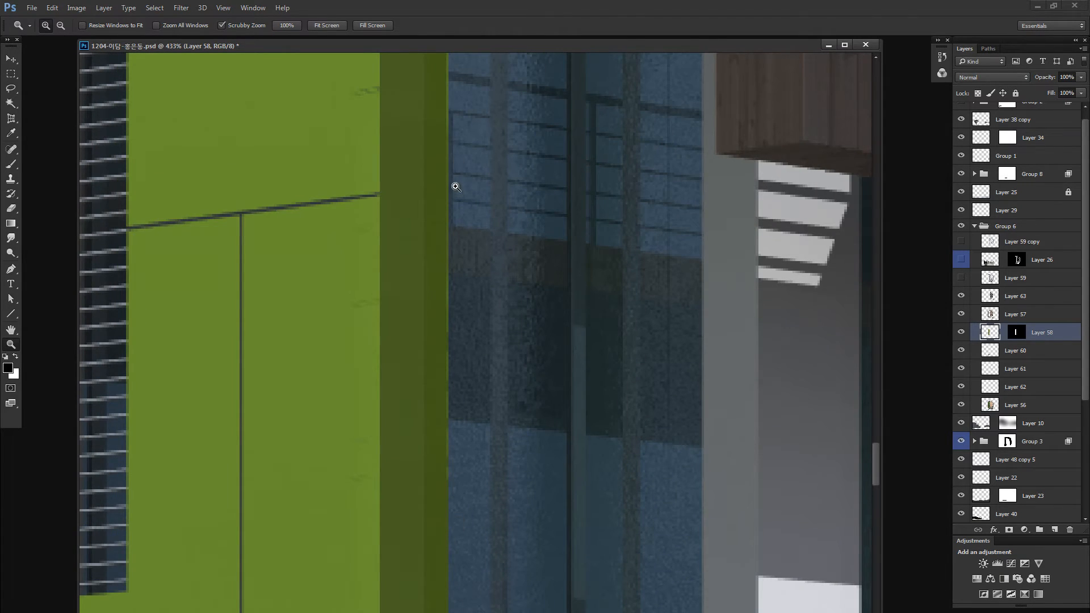
- Patch the lower side edge of the green frame using a rectangular marquee, and clear the selection
key("ctrl+minus")
key("ctrl+minus")
key("ctrl+minus")
key("ctrl+minus")
key("ctrl+minus")
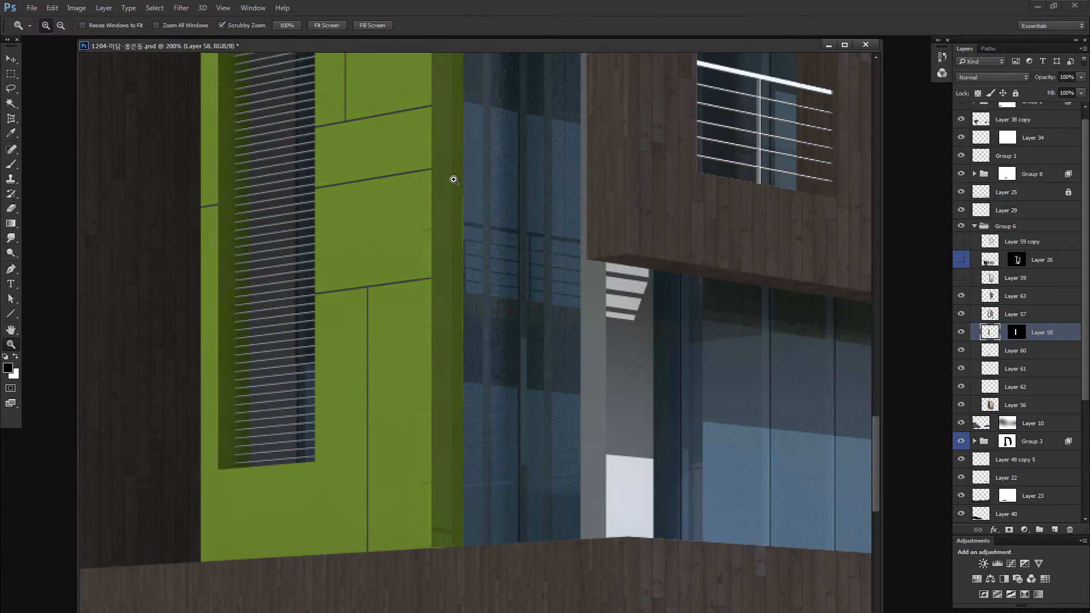
key("m")
left_click_drag(446, 176, 556, 559)
left_click(486, 379)
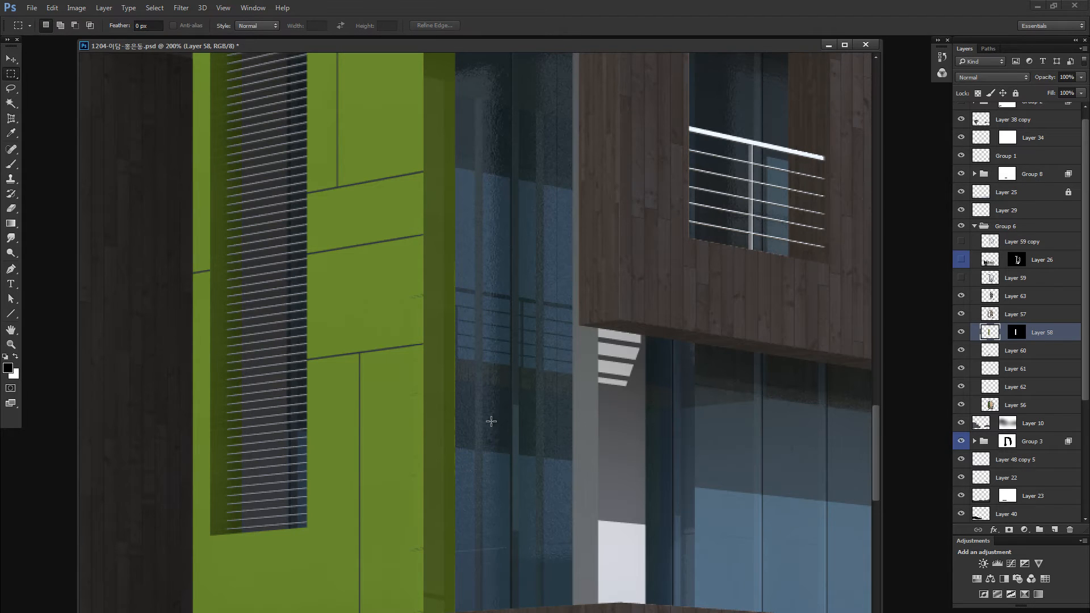
- Inspect Layer 58's mask on its own against the green frame and return to the normal image view
key("z")
left_click_drag(404, 289, 421, 287)
left_click(1018, 334, "alt")
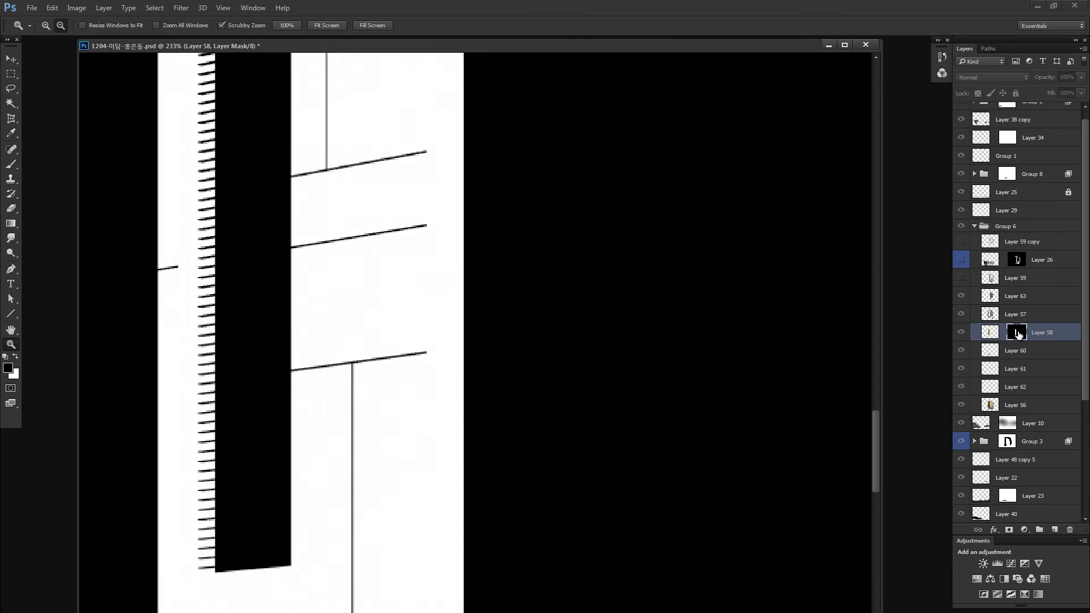
left_click(1015, 333, "alt")
left_click_drag(502, 315, 516, 169)
left_click_drag(620, 204, 646, 276)
key("m")
left_click_drag(437, 255, 439, 270)
left_click_drag(441, 185, 484, 212)
left_click_drag(479, 218, 479, 247)
key("ctrl+z")
- On Layer 58's image, copy clean rectangular patches of green panel over the leftover shadow marks along the front panel's edge, and deselect
left_click(993, 330)
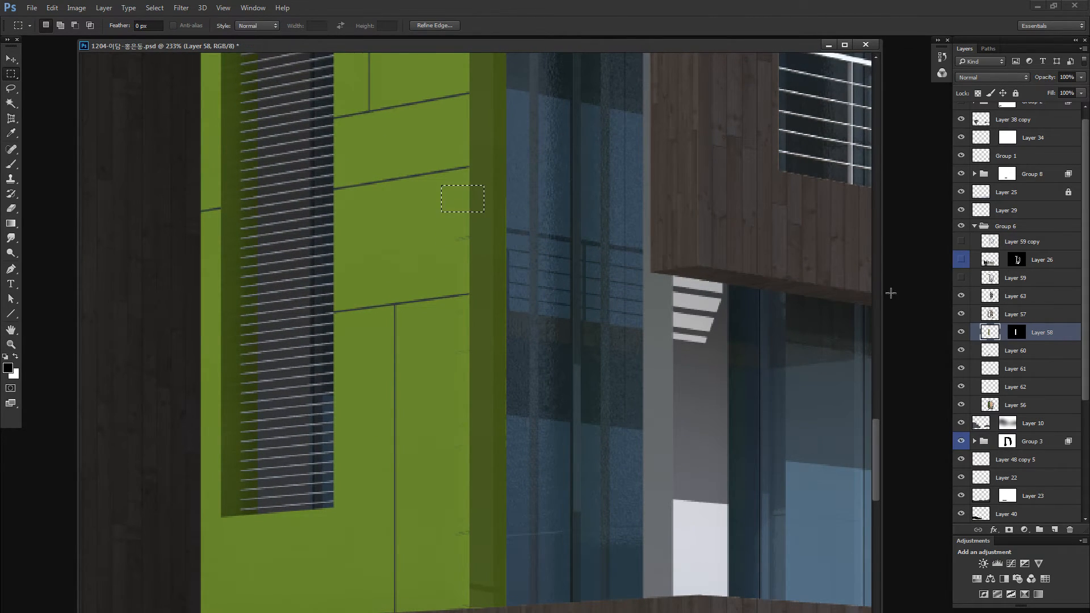
left_click_drag(460, 194, 462, 233)
scroll(477, 180, "down", 2)
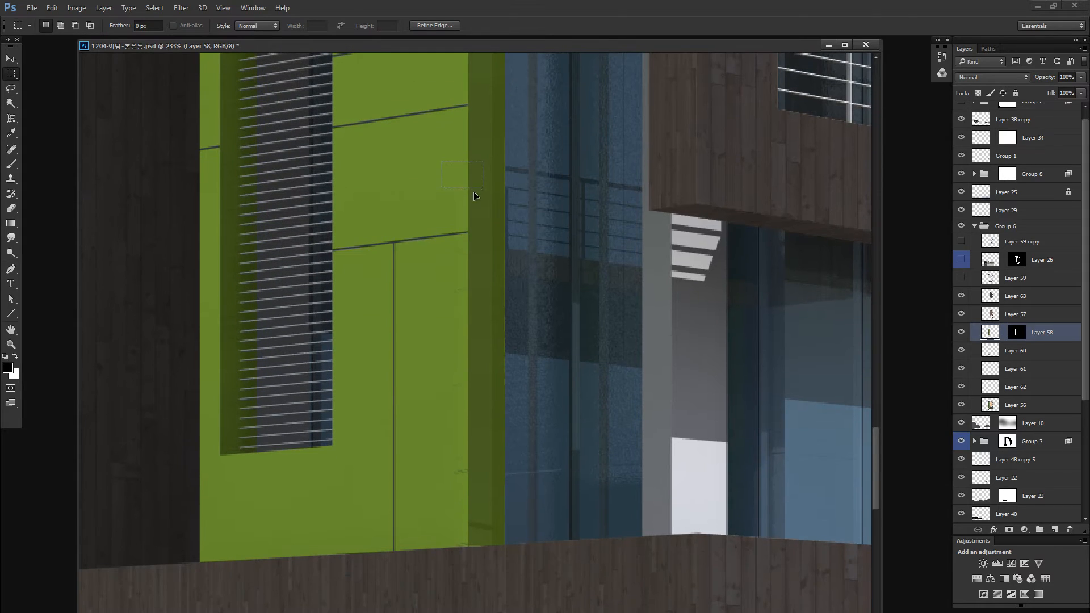
left_click_drag(477, 185, 469, 294)
mouse_move(466, 297)
left_mouse_down()
mouse_move(464, 391)
mouse_move(483, 446)
left_mouse_up()
left_click_drag(475, 438, 466, 559)
left_click_drag(439, 369, 491, 433)
left_click_drag(478, 427, 479, 374)
key("ctrl+d")
scroll(497, 294, "down", 5)
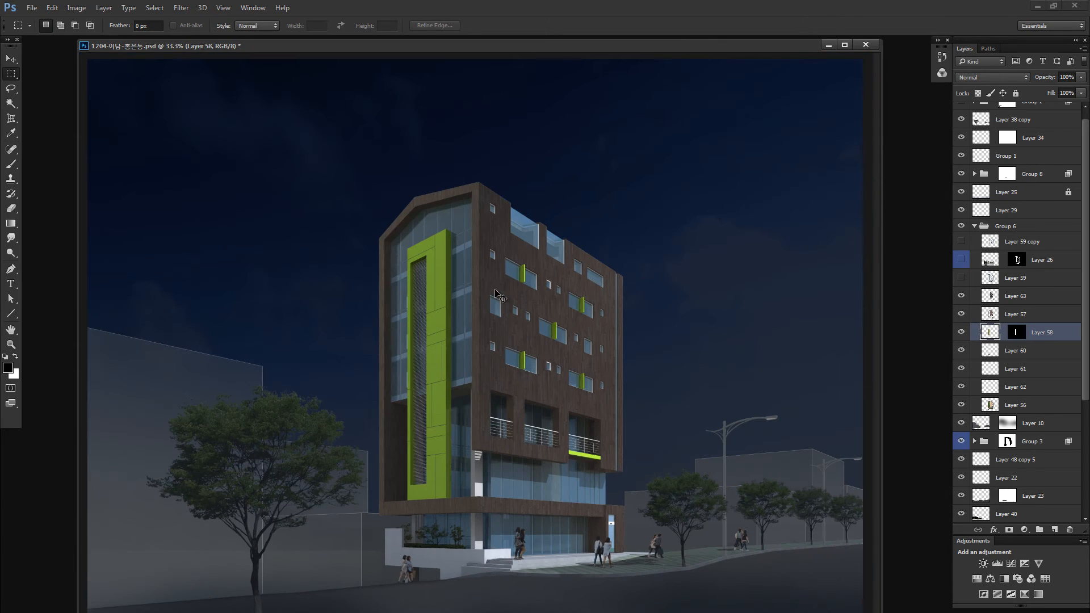
- Remove the layer mask from Layer 58 by applying it to the layer
key("z")
left_click_drag(454, 435, 512, 434)
scroll(453, 437, "up", 2)
scroll(458, 373, "up", 2)
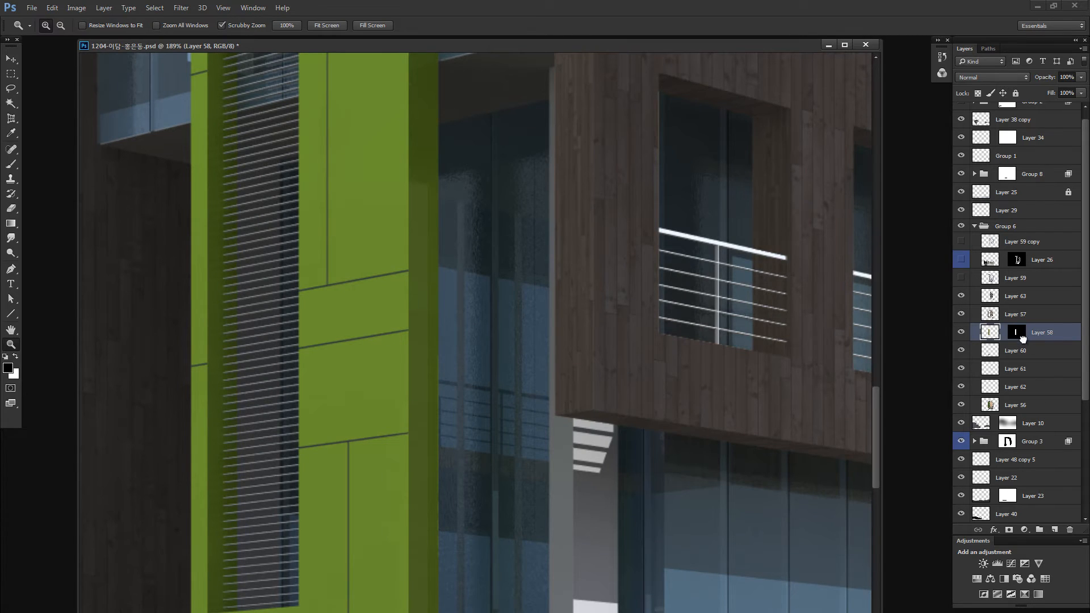
left_click_drag(1022, 338, 1072, 532)
key("Return")
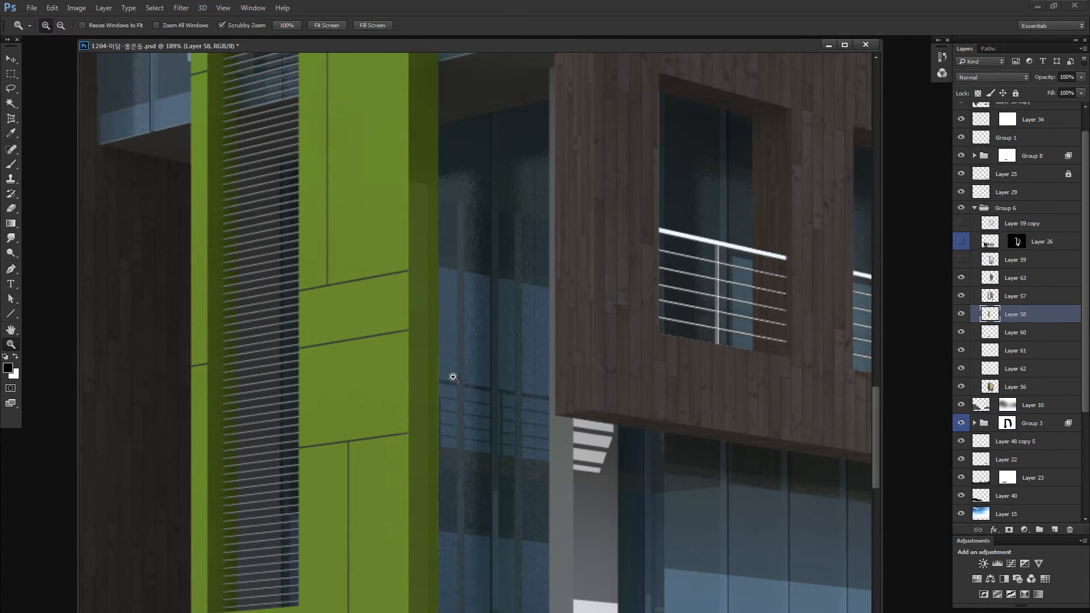
- Retouch the tonal seam on the upper part of the frame's shaded side with a small rectangular patch, and deselect
key("m")
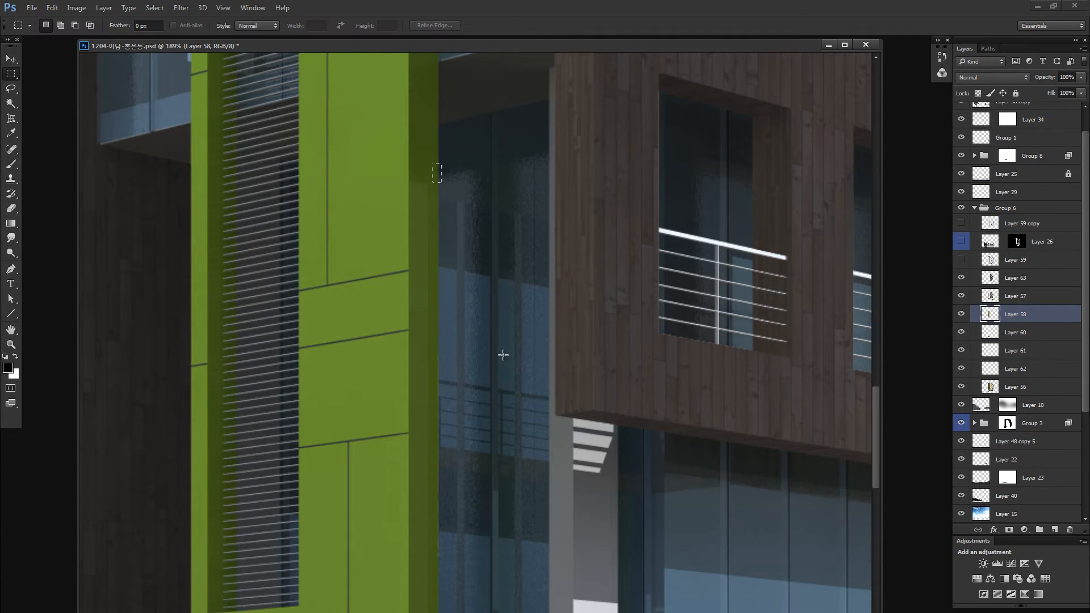
left_click_drag(503, 355, 507, 359)
mouse_move(469, 292)
left_mouse_down()
mouse_move(455, 304)
mouse_move(462, 487)
mouse_move(469, 307)
left_mouse_up()
key("ctrl+d")
- Patch the leftover stripe at the base of the green frame's side and compare Layer 58 on and off
left_click_drag(454, 271, 465, 390, "ctrl+alt")
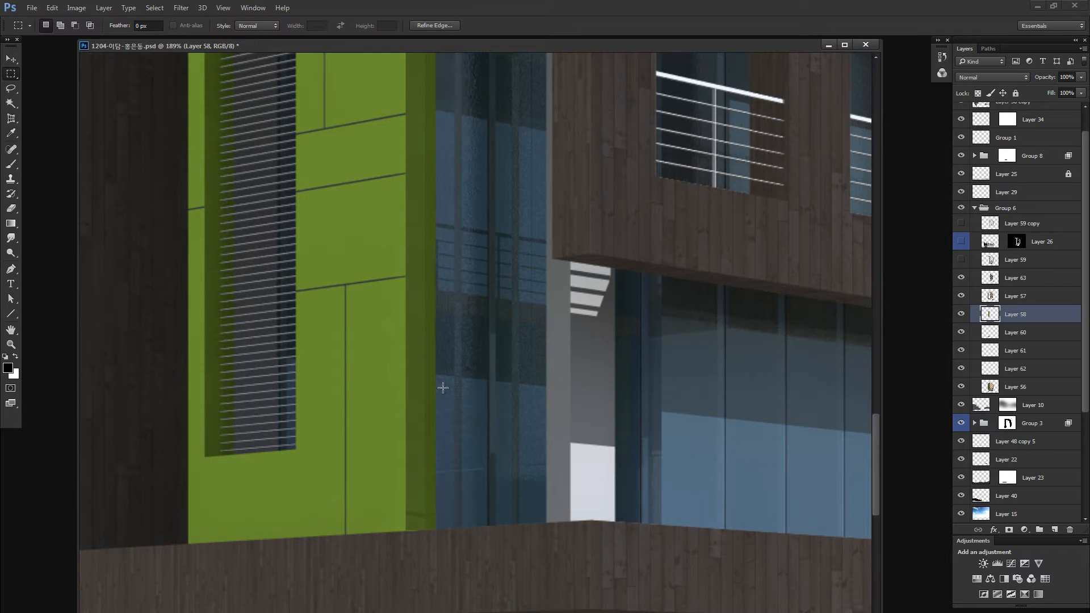
left_click_drag(390, 443, 462, 498)
mouse_move(440, 483)
left_mouse_down()
mouse_move(449, 396)
mouse_move(450, 429)
left_mouse_up()
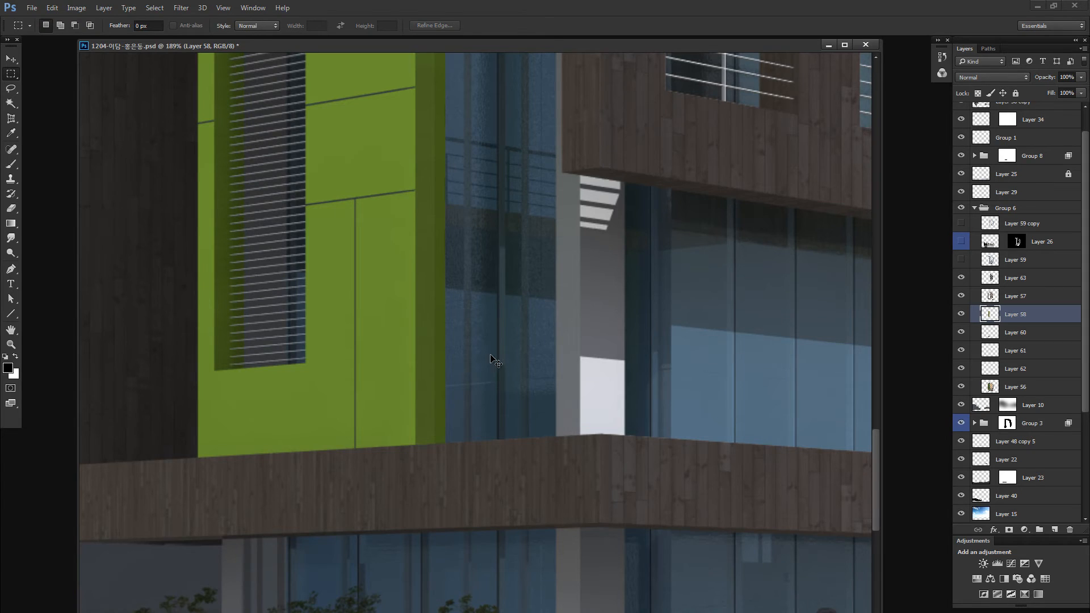
scroll(491, 358, "down", 5)
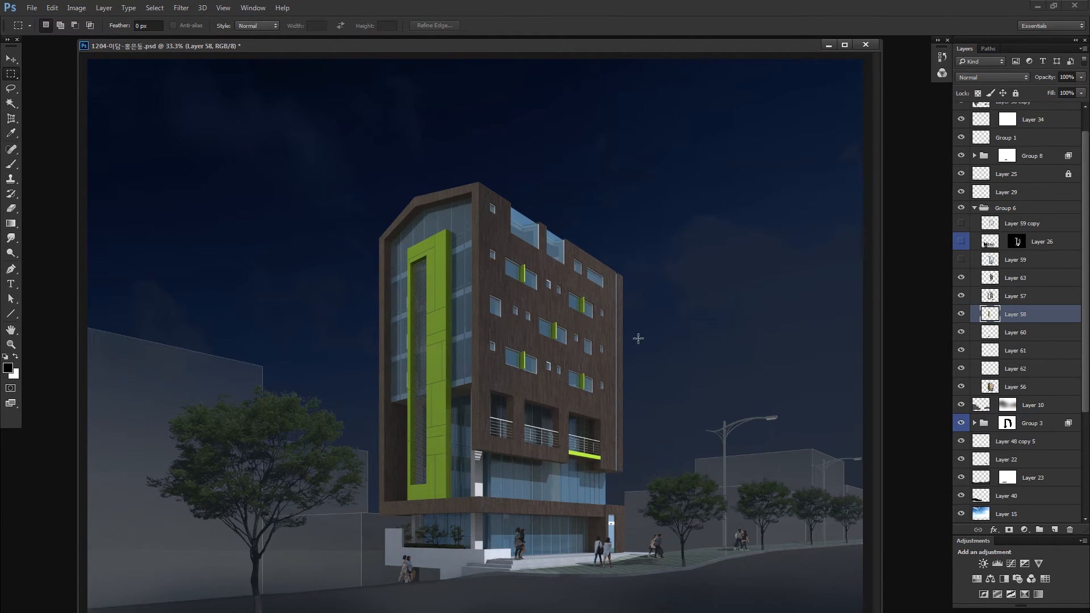
left_click(961, 314, "alt")
left_click(961, 313, "alt")
- On Layer 58, outline the bright front edge of the green fin on the upper-left window with a polygonal selection
key("z")
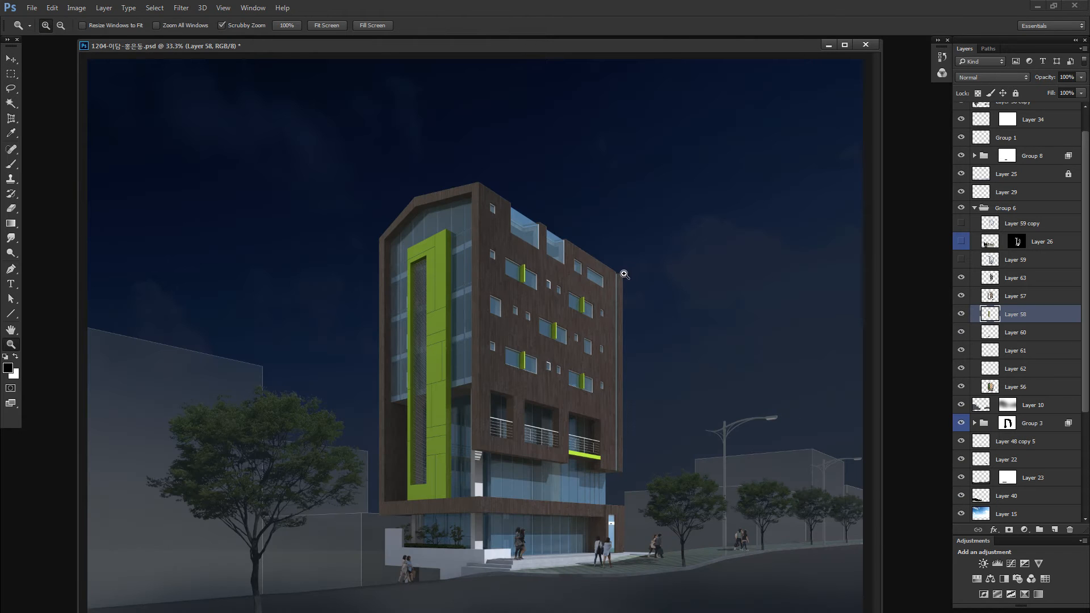
left_click(549, 283)
left_click_drag(548, 283, 596, 292)
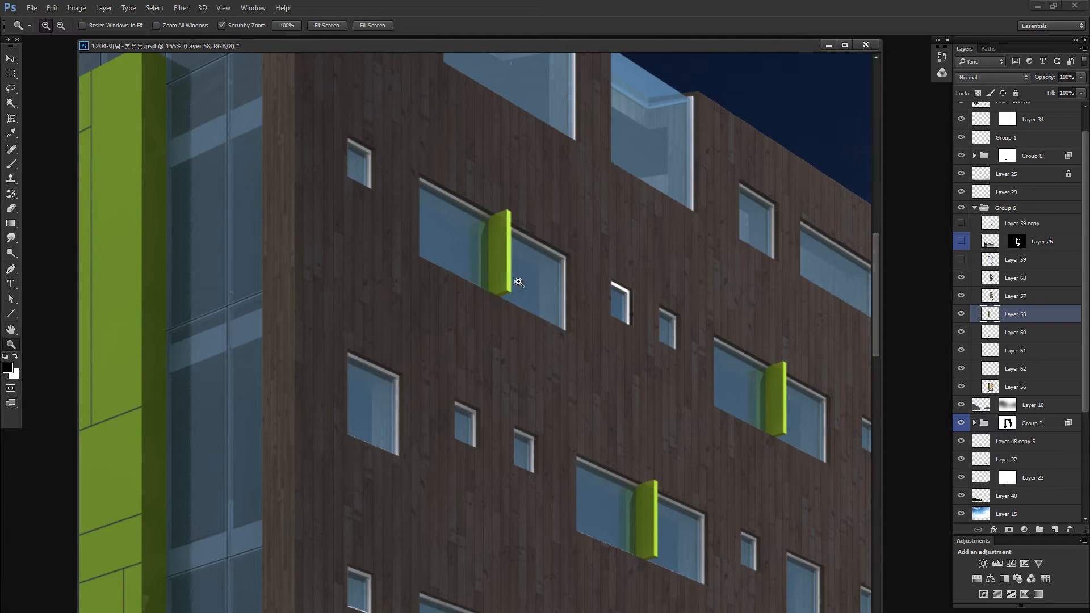
key("m")
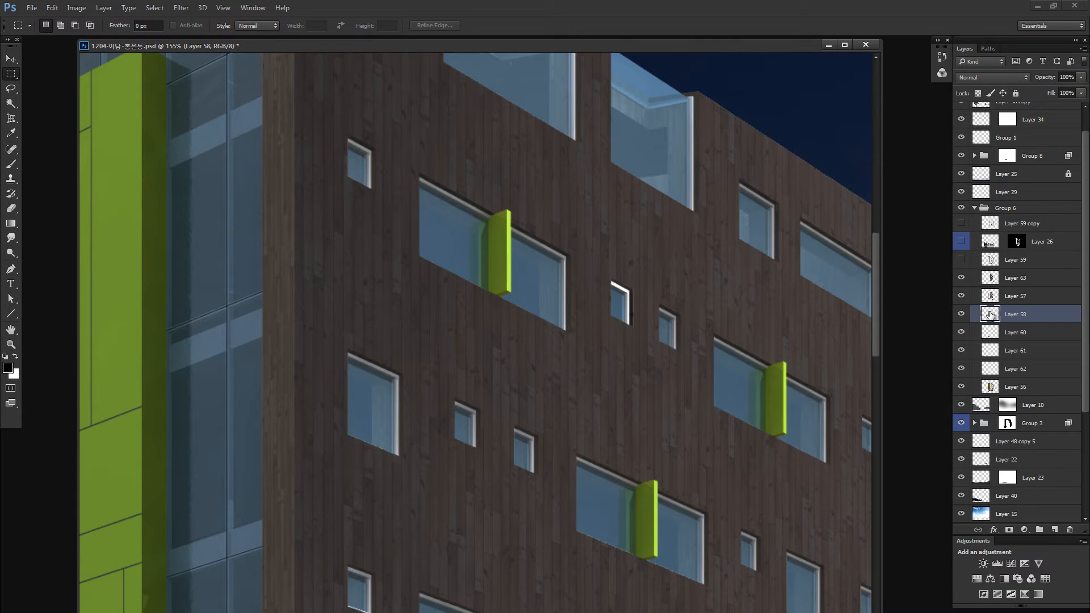
key("z")
mouse_move(557, 239)
left_mouse_down()
mouse_move(627, 224)
mouse_move(615, 238)
left_mouse_up()
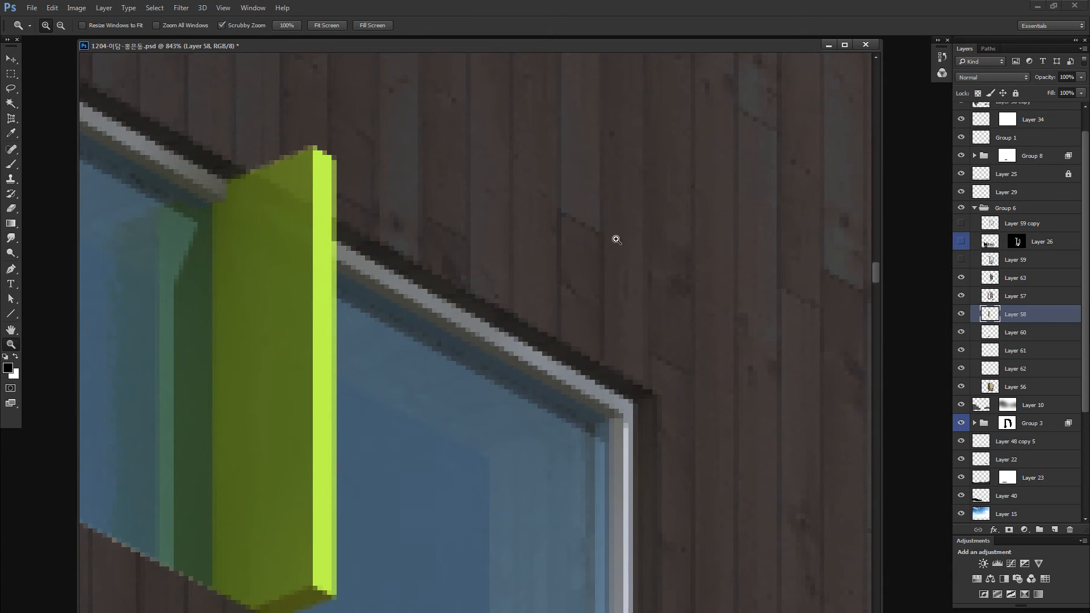
key("l")
left_click(350, 103)
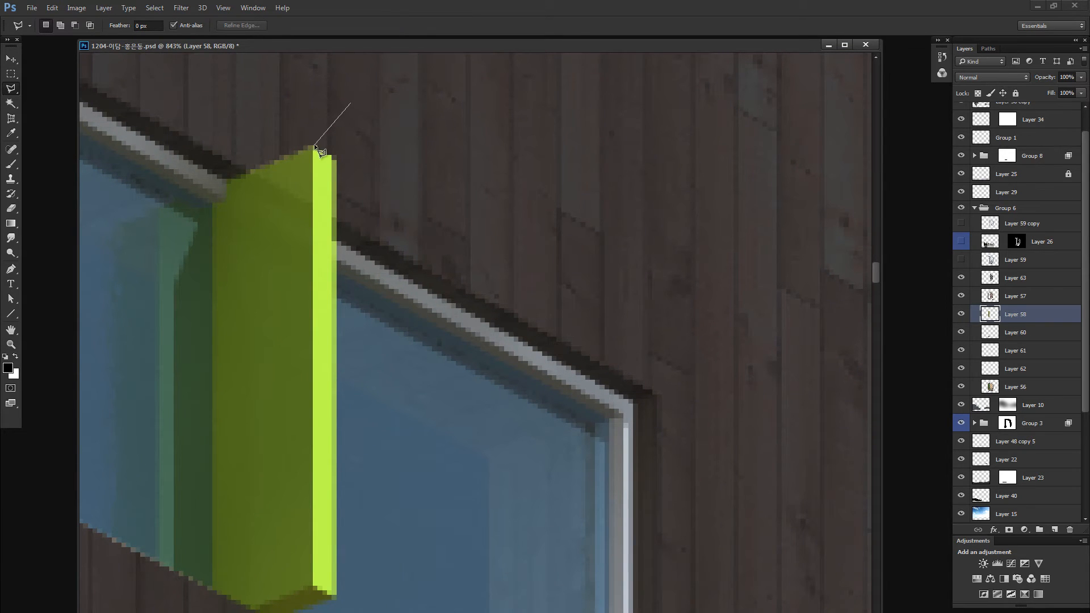
left_click(313, 146)
left_click_drag(326, 258, 329, 138)
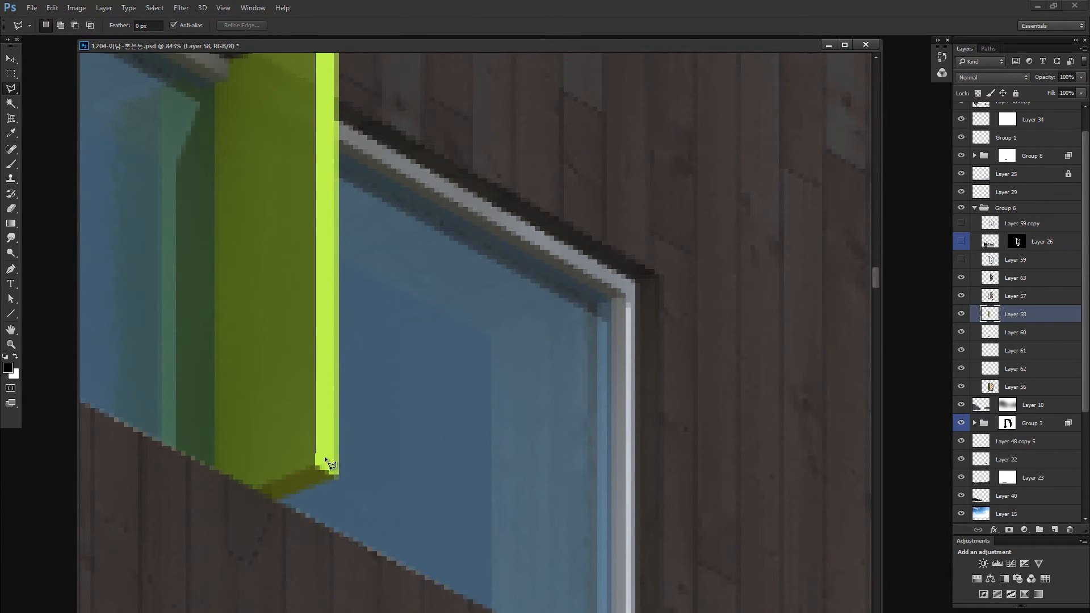
left_click(367, 492)
left_click(463, 259)
left_click_drag(514, 289, 515, 442)
double_click(521, 213)
- Add the bright front edge of the upper-right window's green fin to the selection with a polygonal outline
mouse_move(852, 488)
left_mouse_down()
mouse_move(394, 289)
mouse_move(152, 159)
left_mouse_up()
left_click_drag(764, 475, 239, 189)
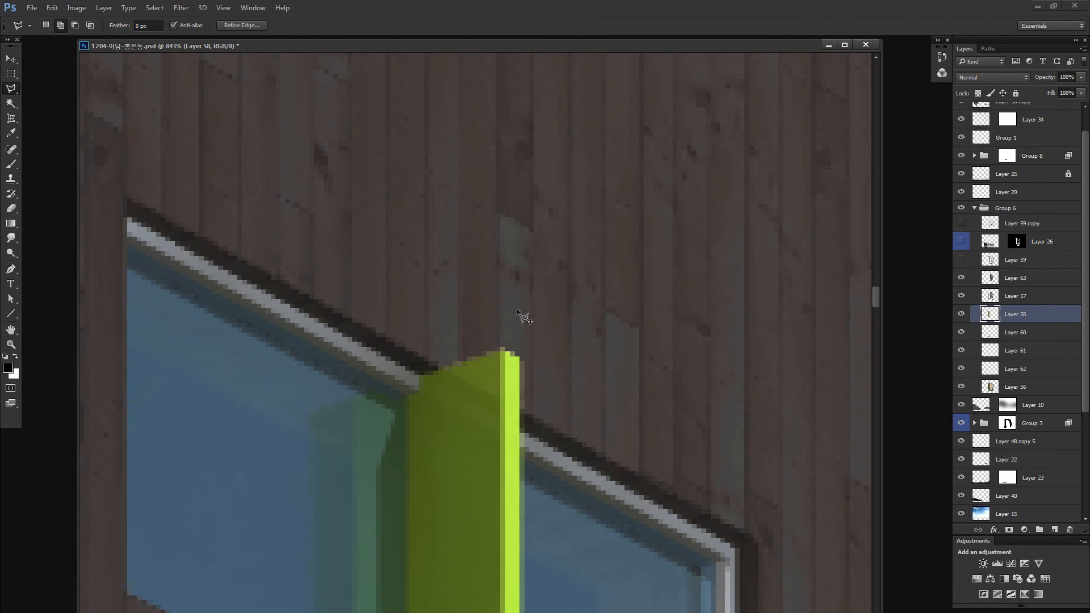
left_click(500, 344)
scroll(510, 448, "down", 3)
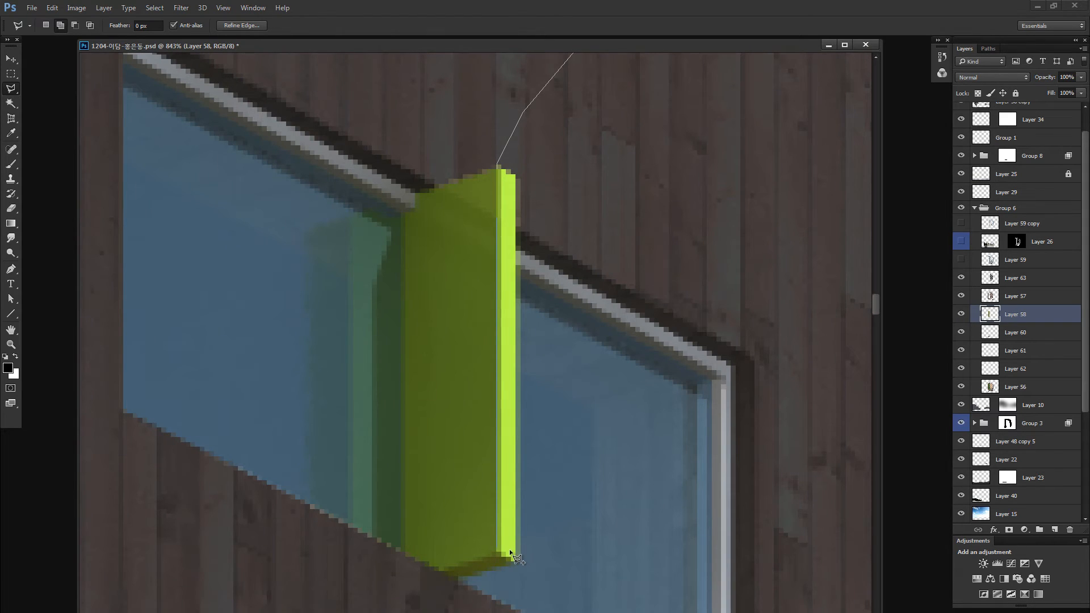
left_click(519, 567)
double_click(573, 568)
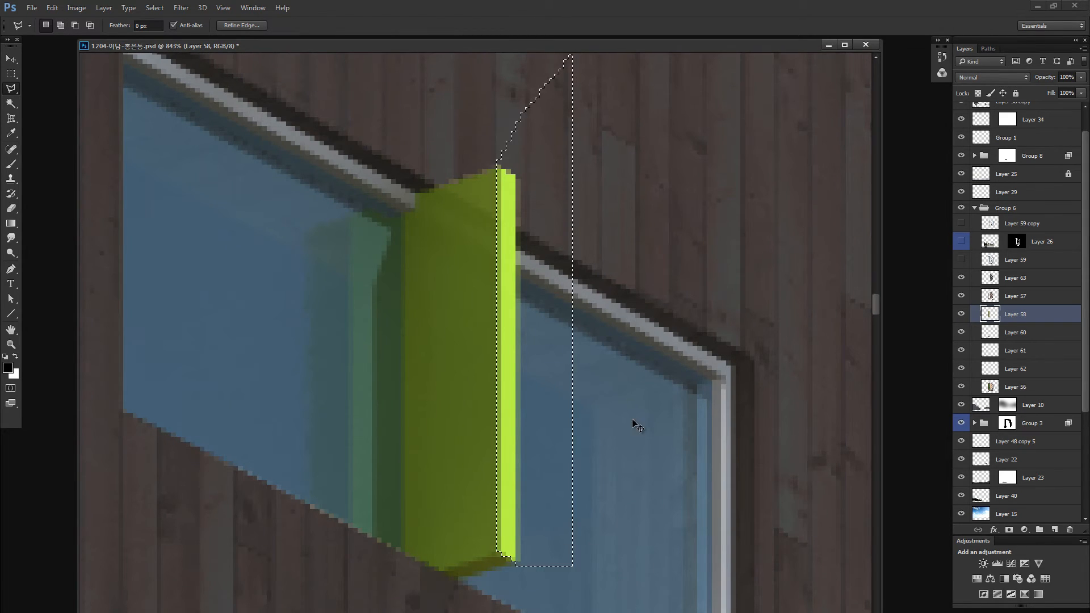
- Add the bright front edge of the middle window's green fin to the polygonal selection
key("ctrl+0")
key("z")
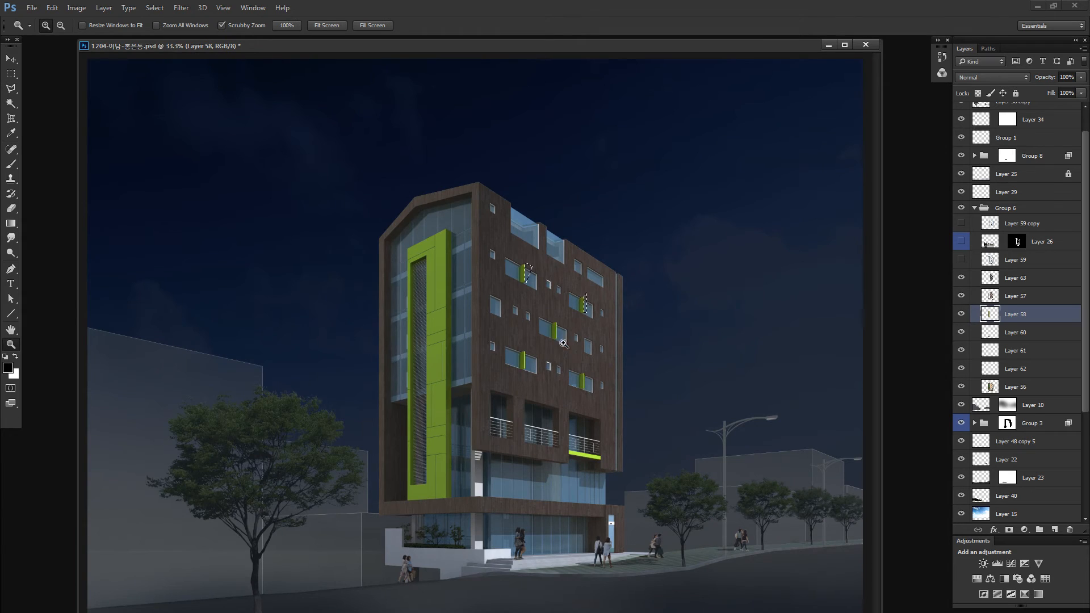
left_click_drag(563, 336, 662, 339)
key("l")
left_click(485, 107, "shift")
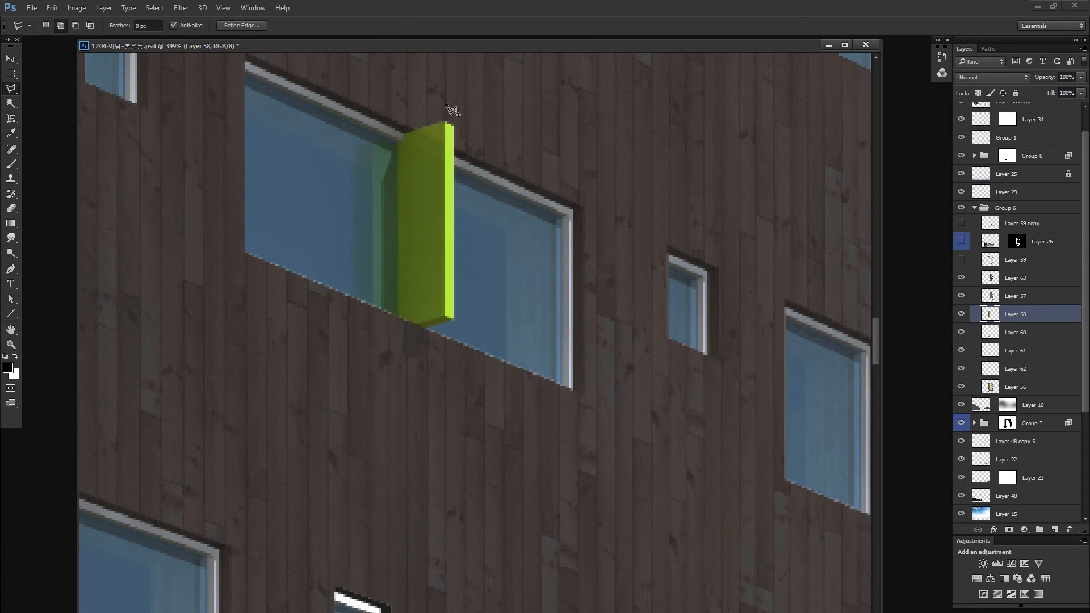
left_click(445, 105)
scroll(437, 121, "up", 3)
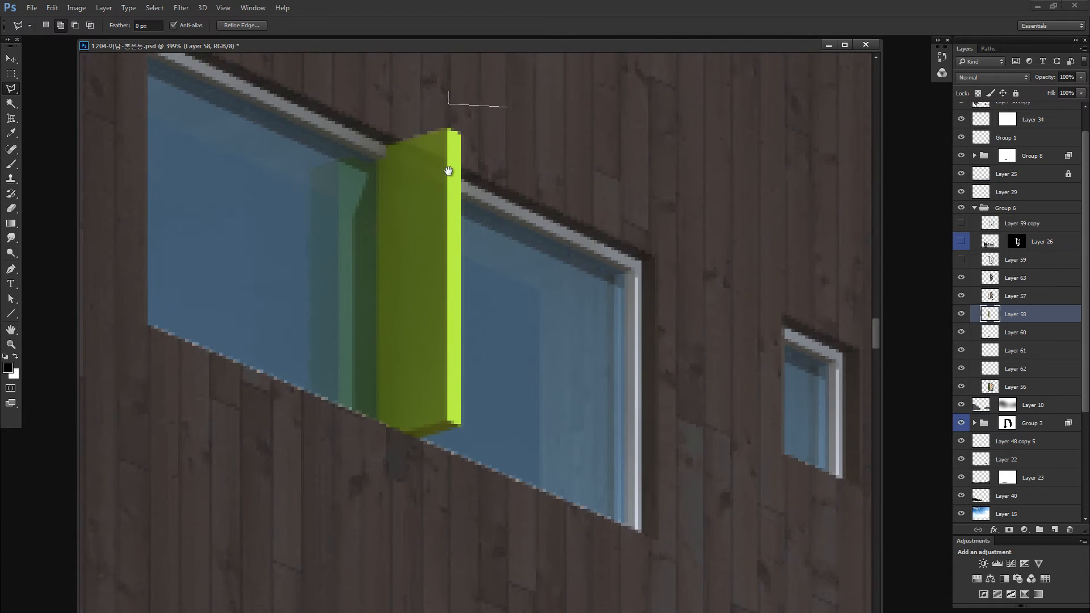
scroll(451, 173, "up", 3)
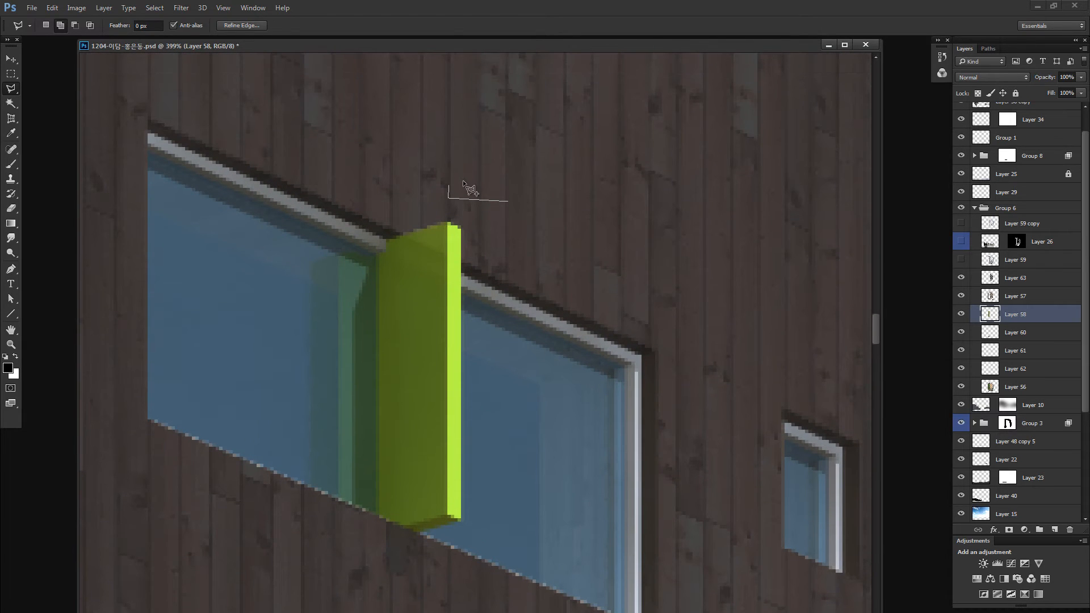
left_click(448, 223)
left_click(469, 523)
double_click(516, 475)
- Extend the polygonal selection with the bright front edge of the green fin on the lower-left window
mouse_move(369, 449)
left_mouse_down()
mouse_move(608, 146)
mouse_move(456, 251)
left_mouse_up()
scroll(451, 318, "up", 3)
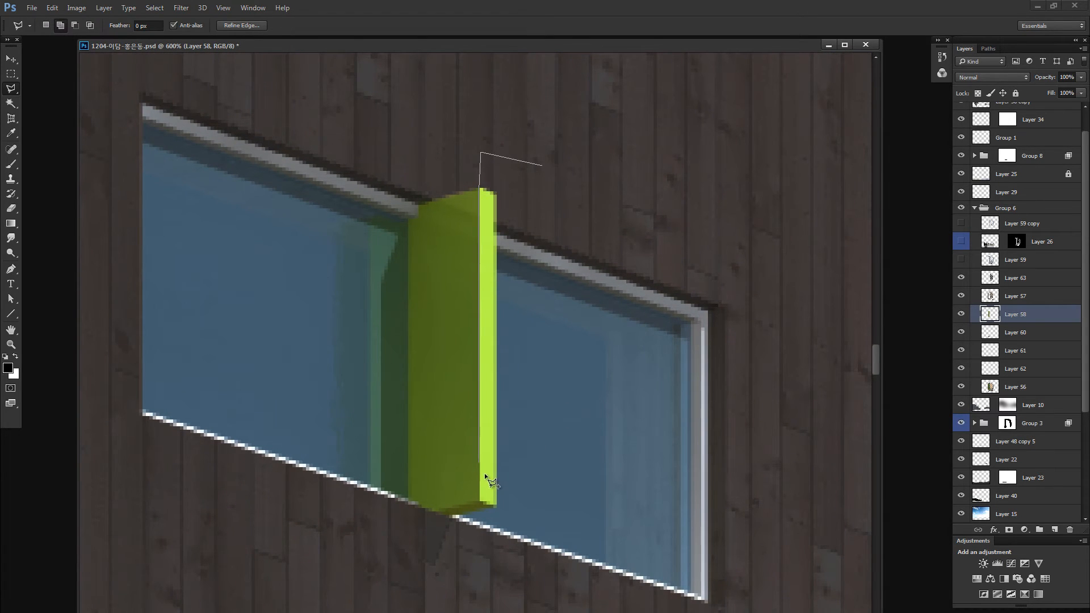
left_click(480, 502)
left_click(502, 510)
double_click(542, 463)
- Include the bright front edge of the lower-right window's green fin in the polygonal selection
left_click_drag(668, 453, 186, 138)
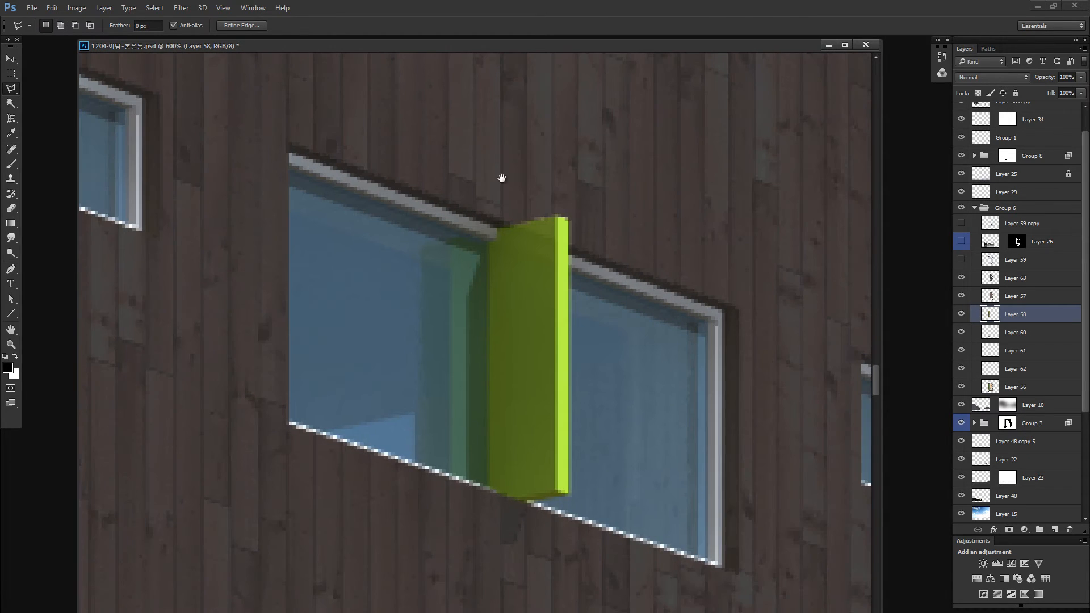
left_click(617, 143, "shift")
left_click(560, 175)
left_click(557, 217)
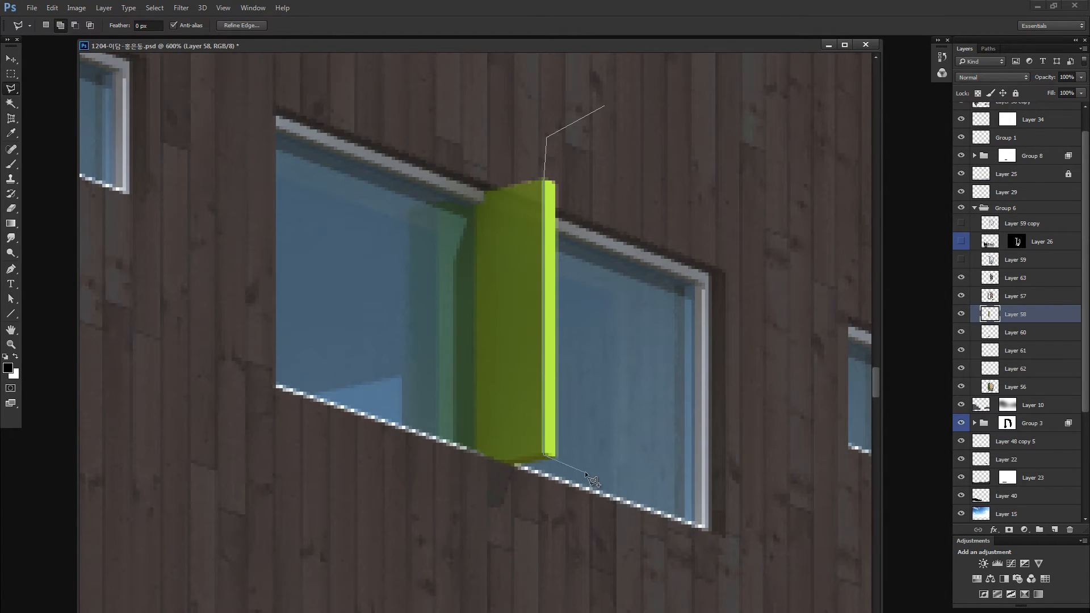
double_click(609, 386)
- Add the bright green band beneath the right-hand balcony railing to the selection, outlining it along its lower edge
key("ctrl+0")
key("z")
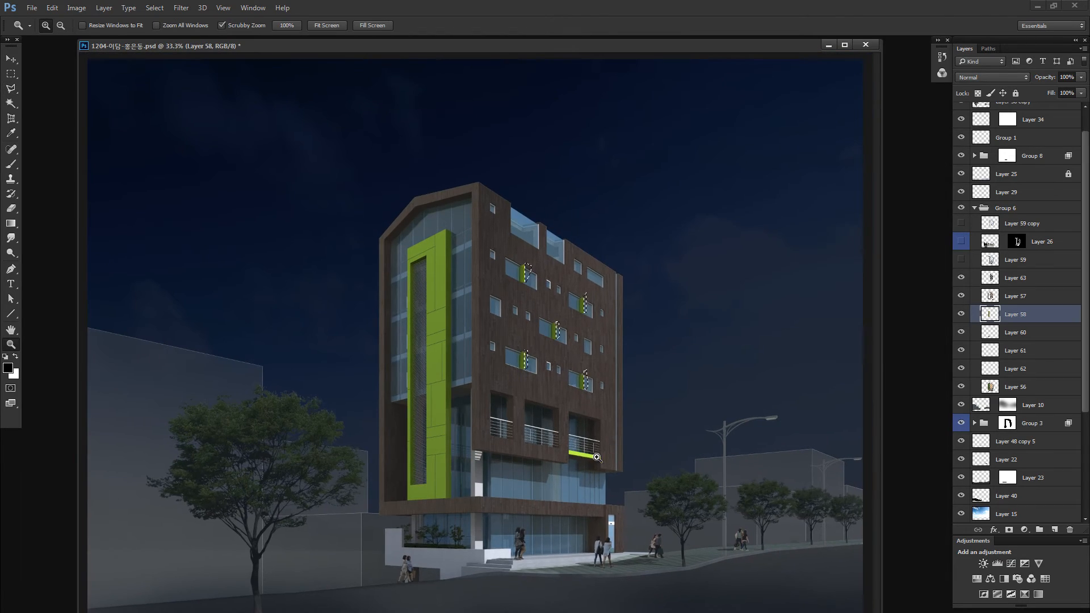
mouse_move(597, 458)
left_mouse_down()
mouse_move(693, 486)
mouse_move(640, 484)
left_mouse_up()
left_click_drag(546, 448, 588, 447)
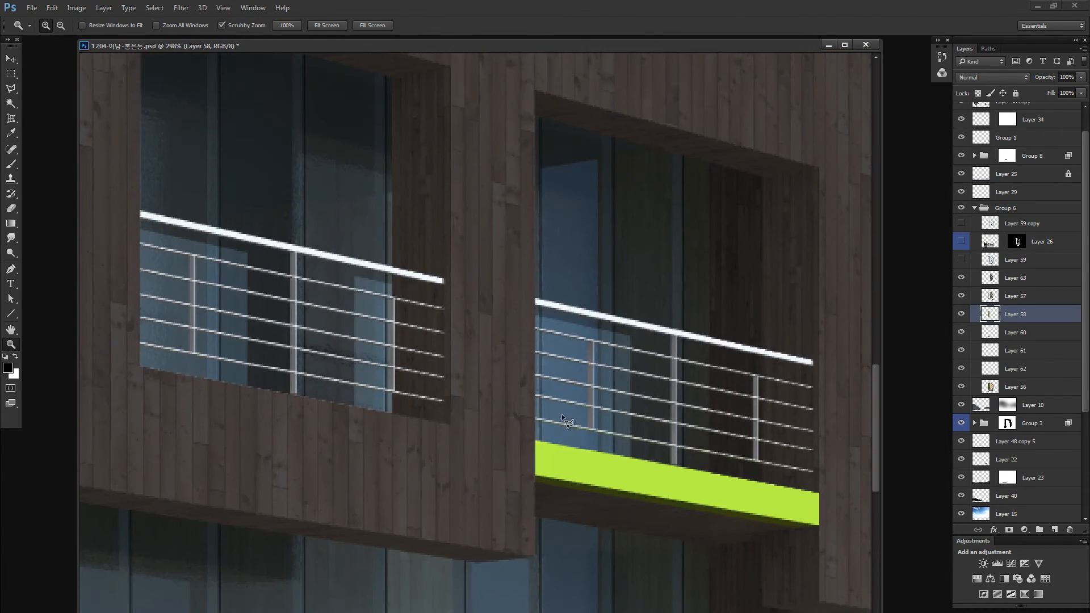
key("l")
left_click(588, 362, "shift")
left_click(475, 364)
left_click(477, 474)
left_click(536, 474)
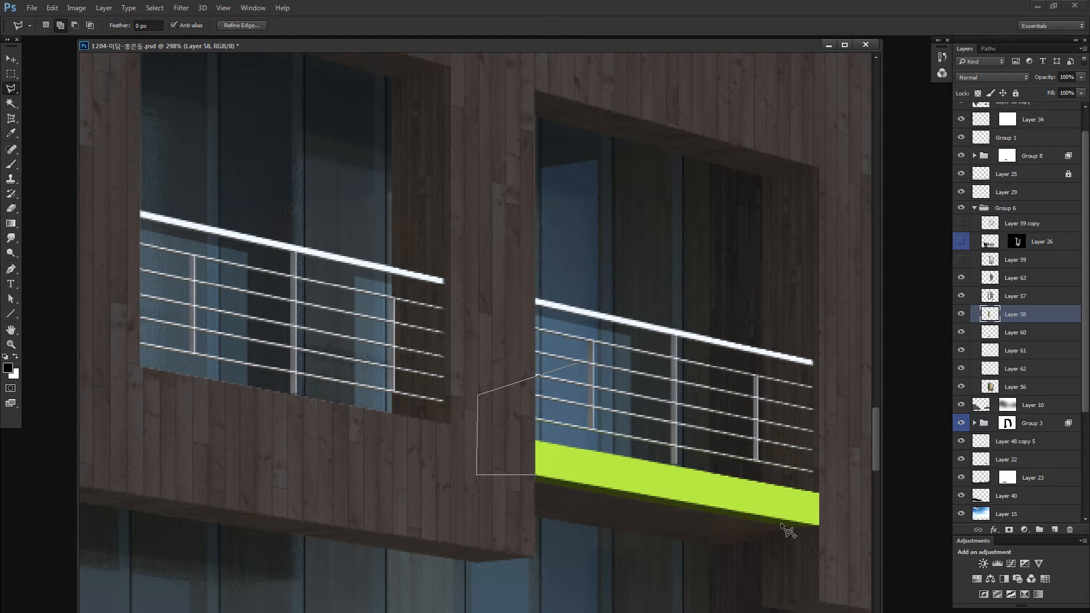
left_click(839, 528)
double_click(839, 487)
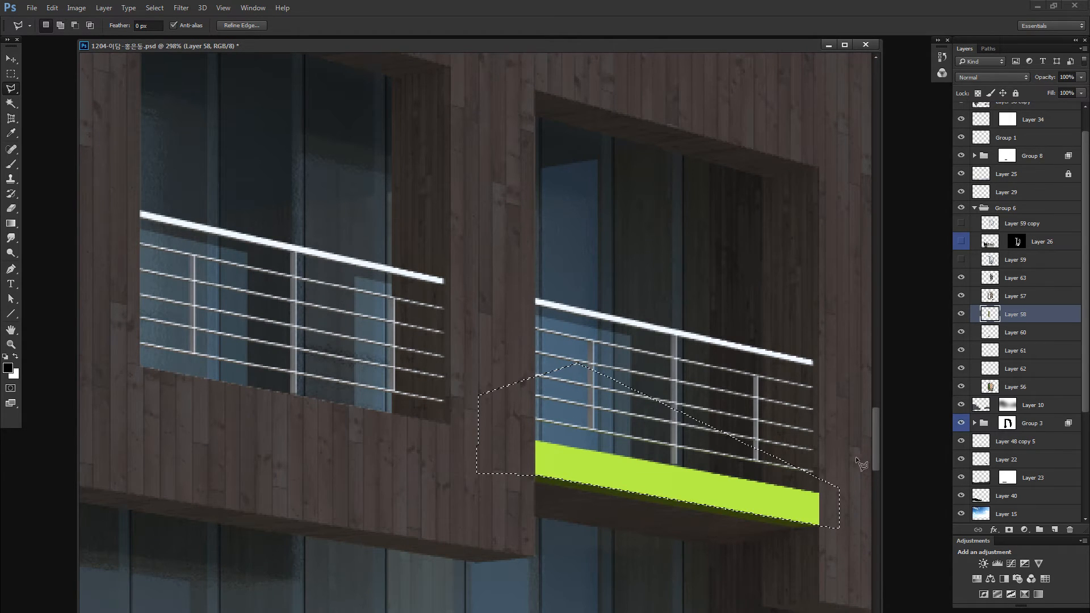
- Copy the selected green fin edges and balcony band to a new layer and compare it on and off
key("ctrl+0")
key("ctrl+j")
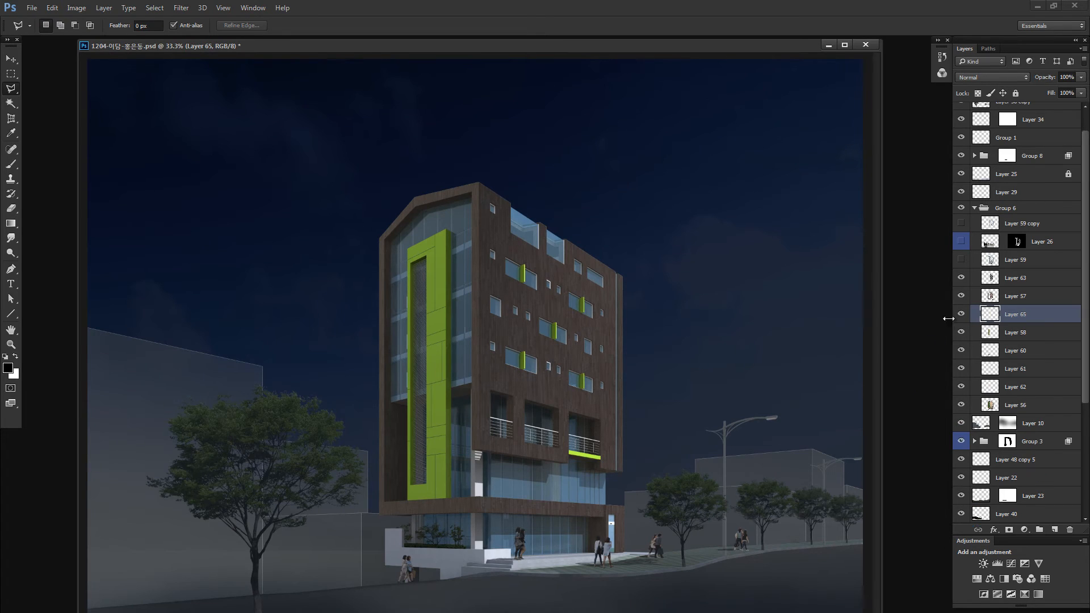
left_click(961, 313, "alt")
left_click(960, 314, "alt")
- Darken the copied green edges and balcony band using Hue/Saturation with Lightness at -62
key("z")
left_click_drag(564, 366, 596, 369)
key("ctrl+u")
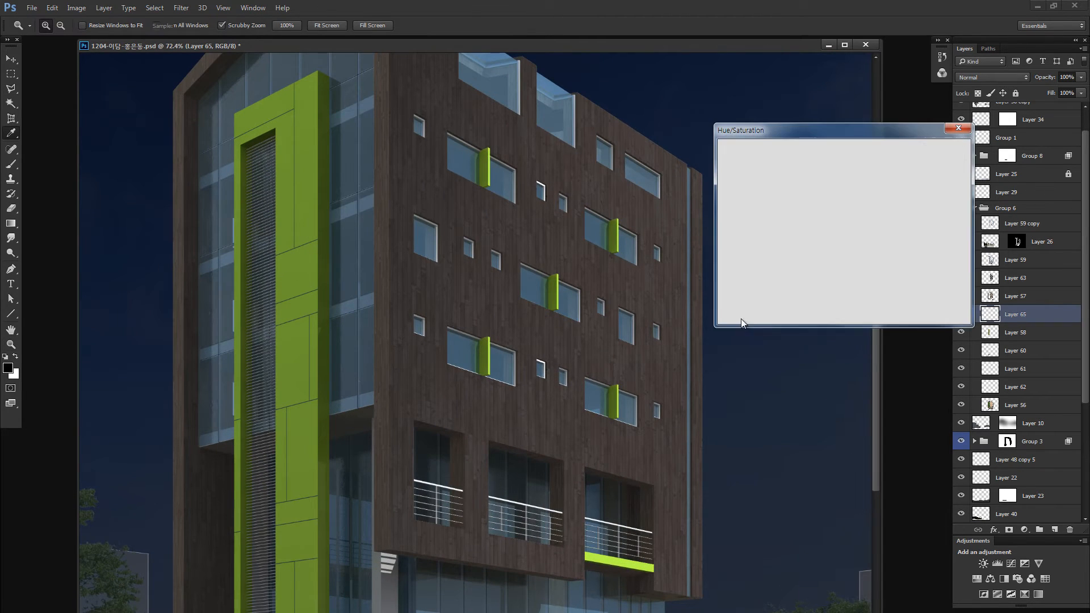
left_click_drag(818, 267, 784, 268)
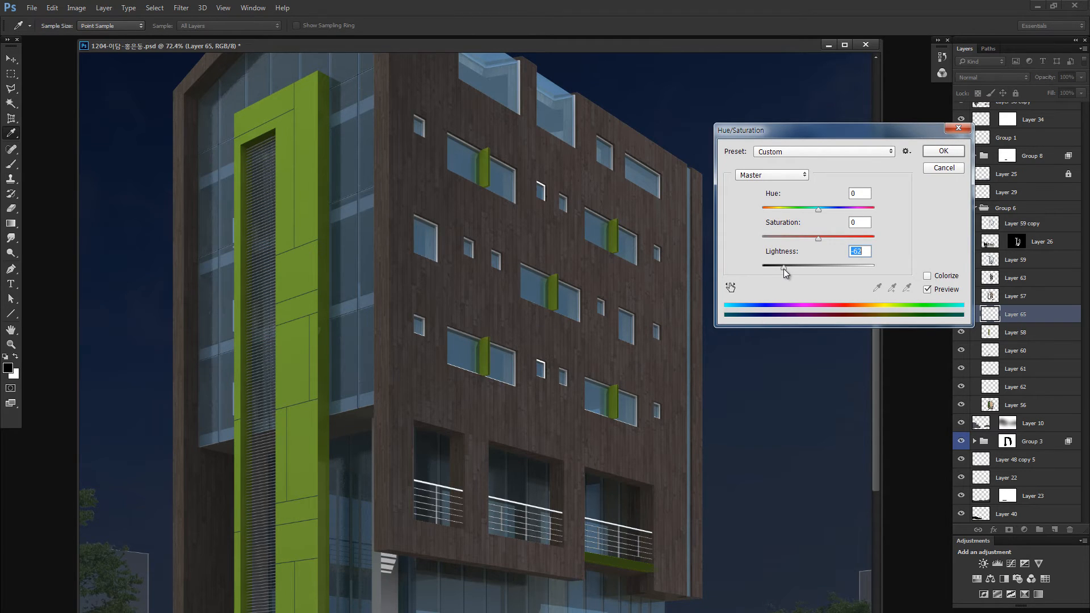
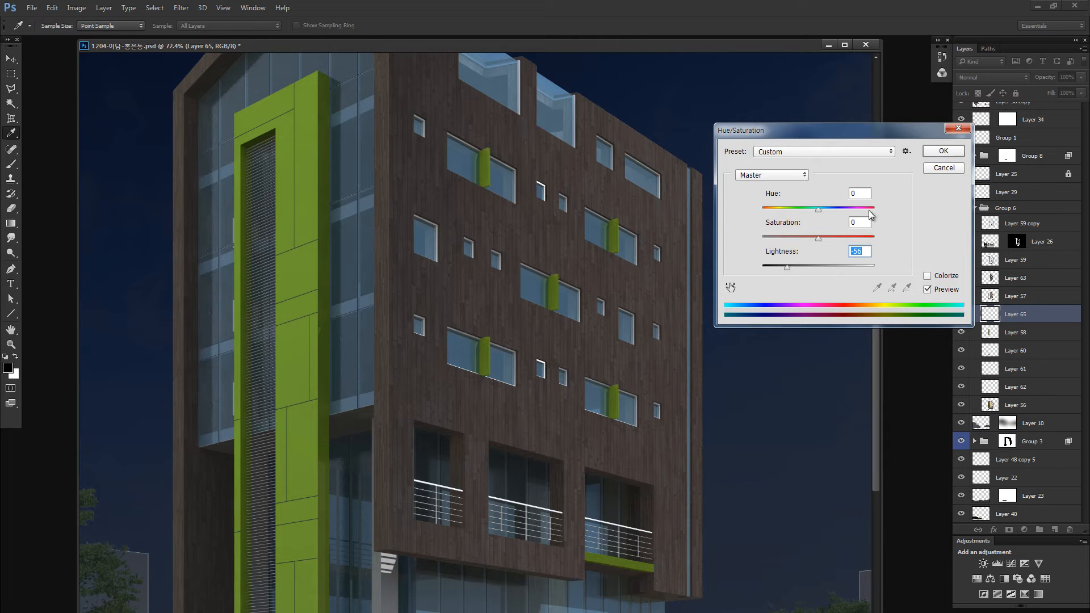
- Apply Hue/Saturation with Lightness -56 to the green edges and balcony band, and compare the image before and after
left_click(943, 151)
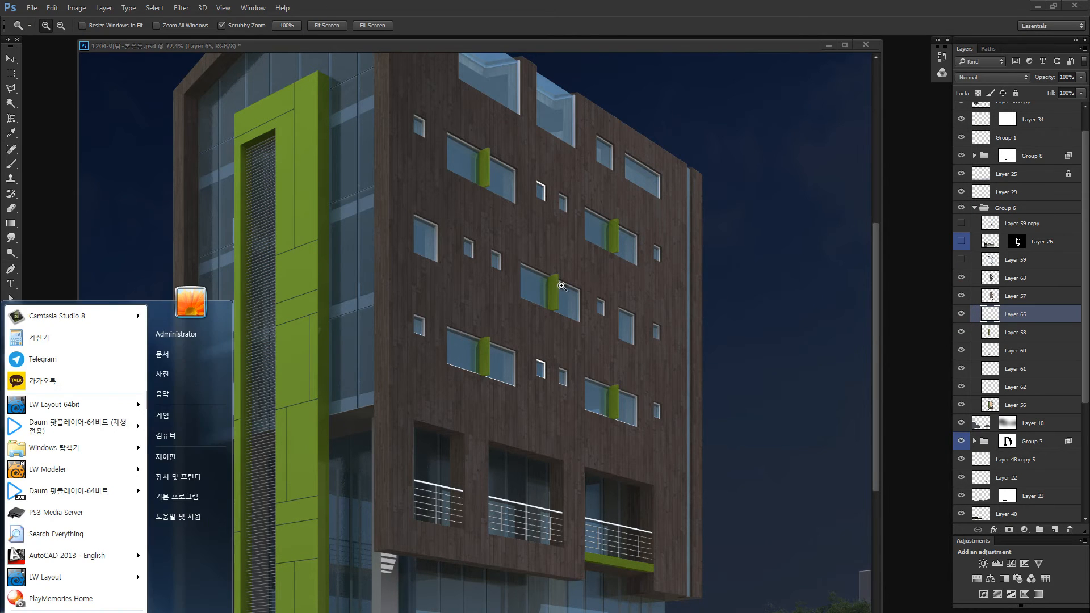
left_click_drag(573, 287, 630, 314)
key("ctrl+z")
key("ctrl+z")
key("ctrl+0")
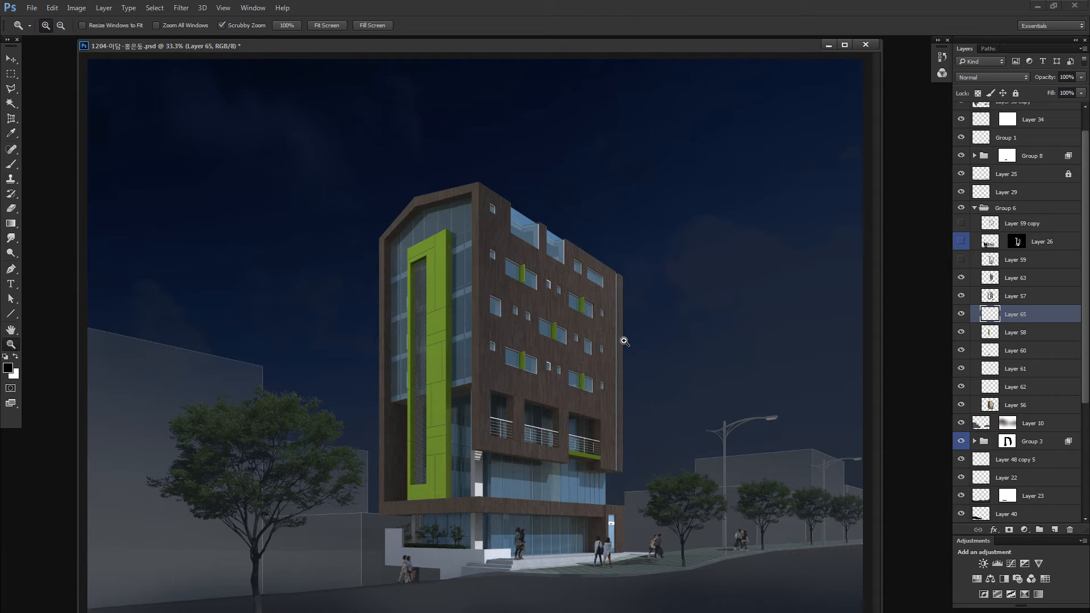
- Select the layer holding the tall green facade frame and undo its accidental shift
key("v")
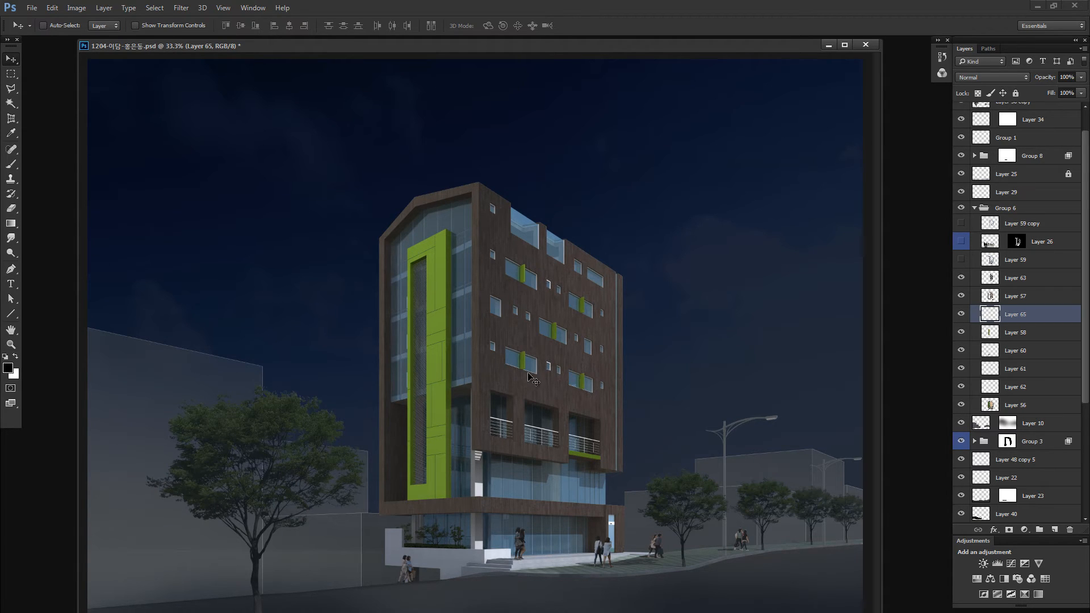
left_click(444, 350, "ctrl")
left_click_drag(444, 350, 456, 352)
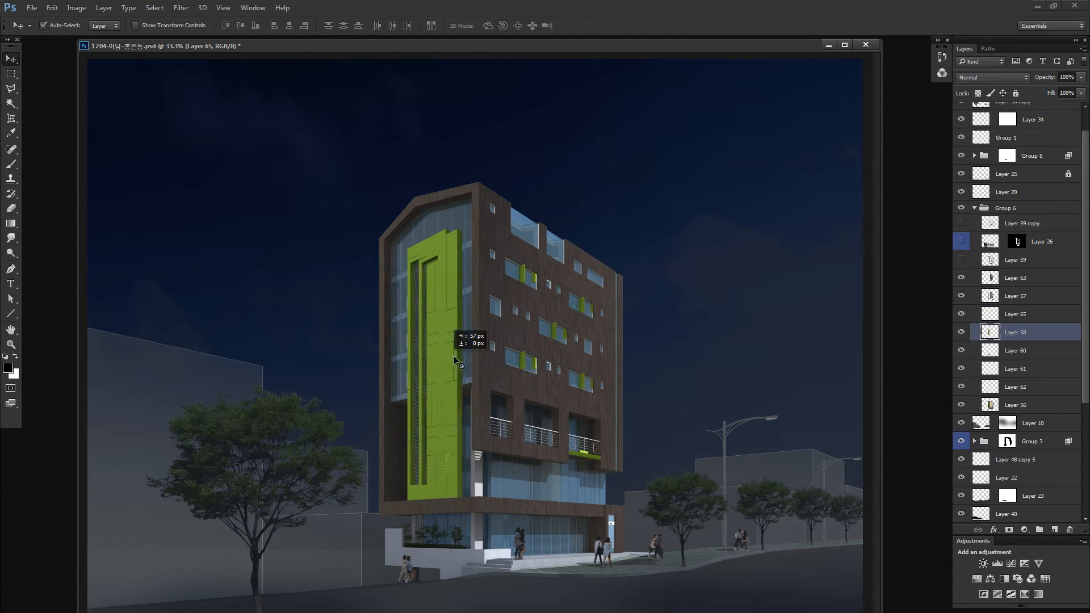
key("ctrl+z")
- Start a polygonal selection above the roof and run it down to the upper front corner of the green frame
key("l")
left_click(360, 201)
left_click(424, 185)
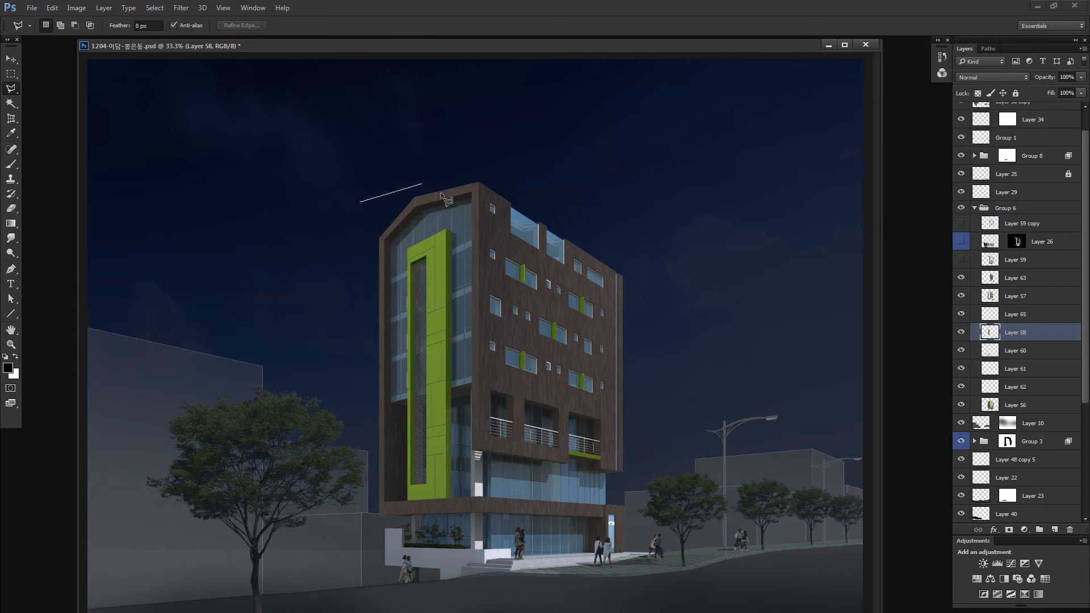
left_click(442, 193)
left_click(452, 218, "ctrl")
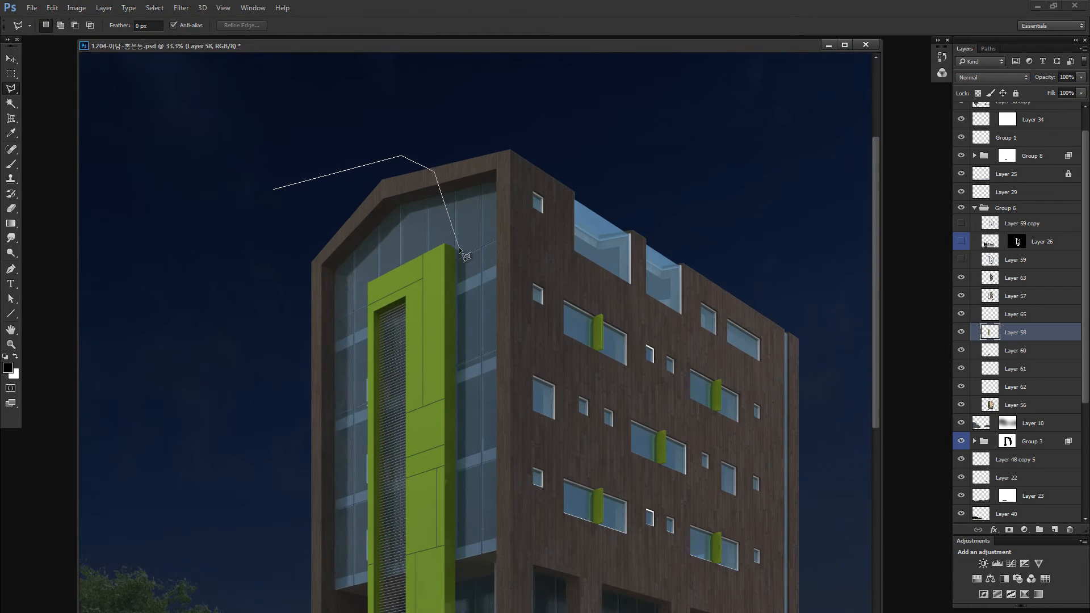
left_click(447, 233, "ctrl")
left_click(445, 231, "ctrl")
left_click(444, 231, "ctrl")
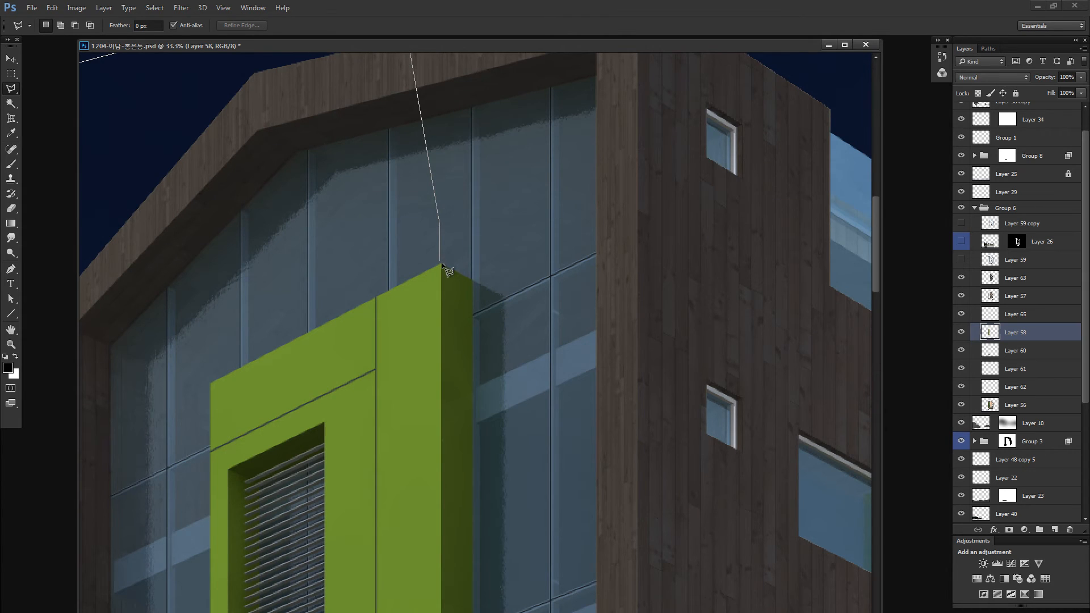
- Follow the green frame's vertical corner down, close the selection around its front face, and put that face on a new layer
left_click_drag(447, 460, 461, 70)
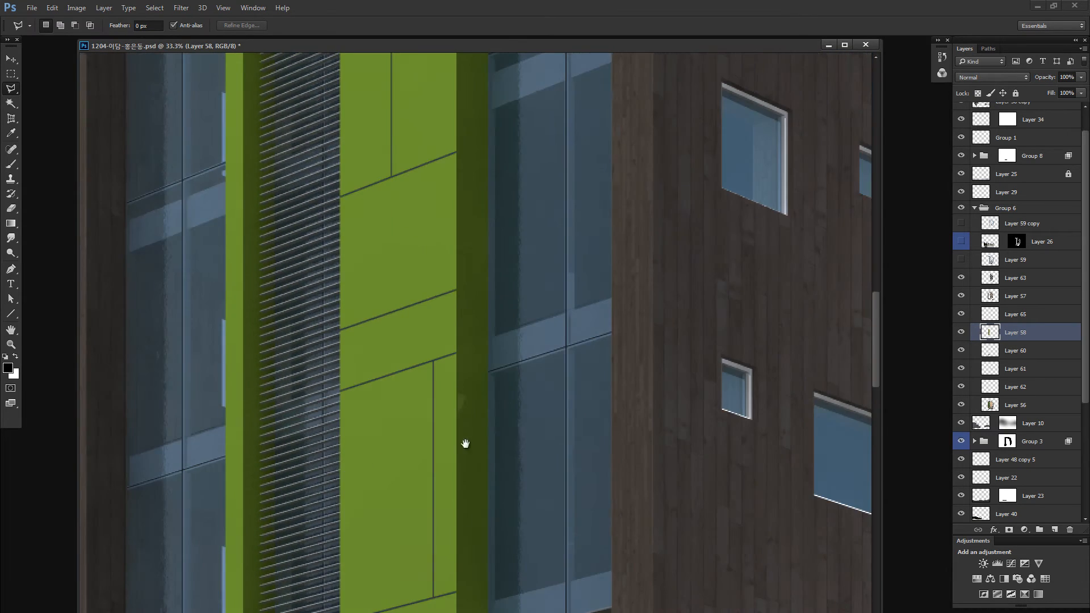
left_click_drag(465, 443, 475, 102)
left_click_drag(474, 565, 472, 461)
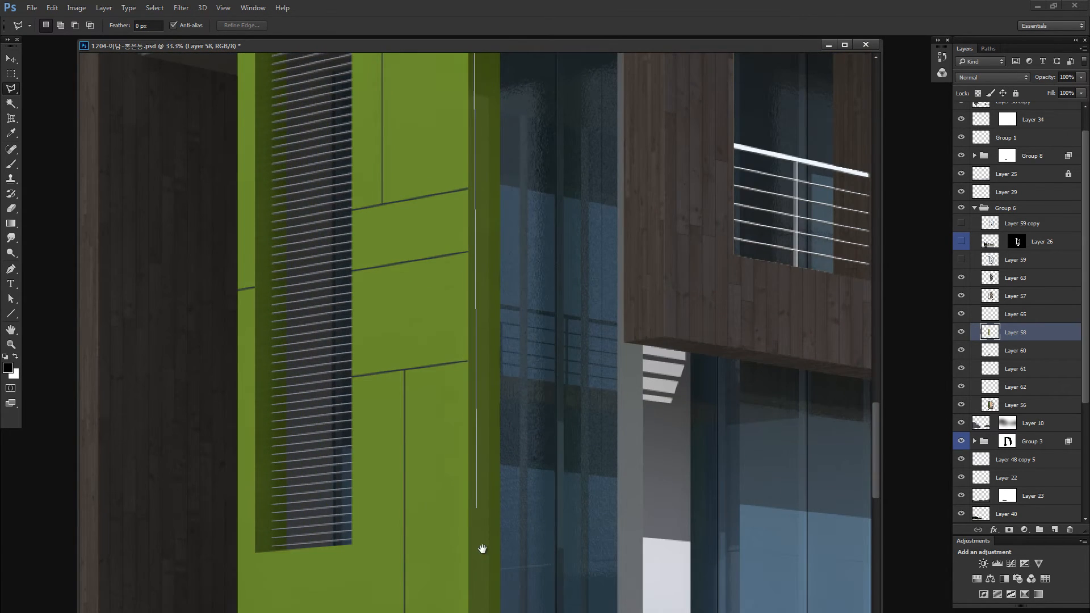
left_click_drag(479, 548, 468, 403)
double_click(216, 437)
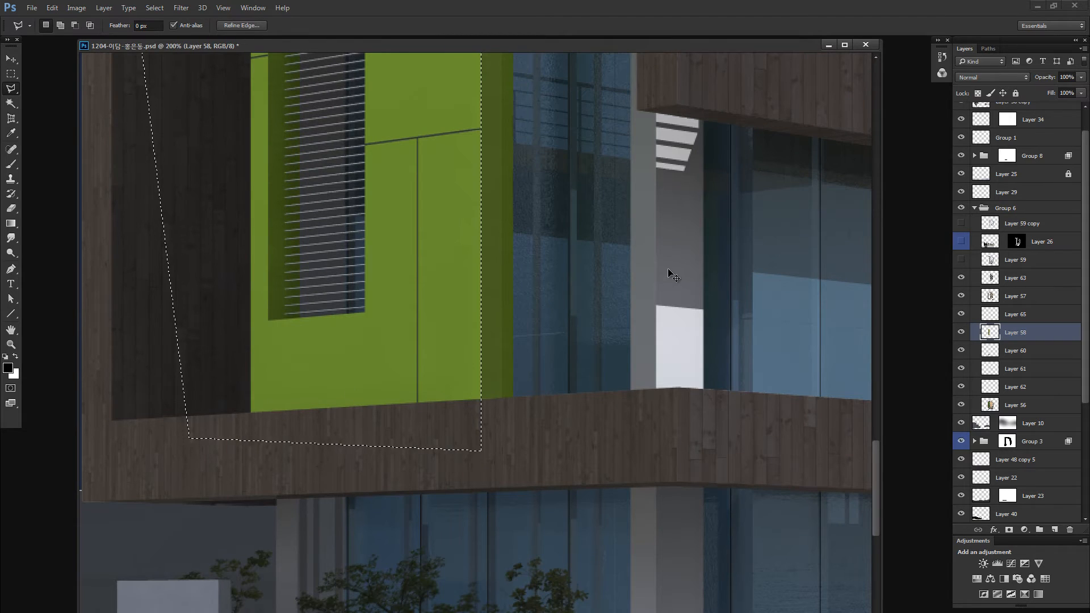
key("ctrl+j")
left_click(961, 333, "alt")
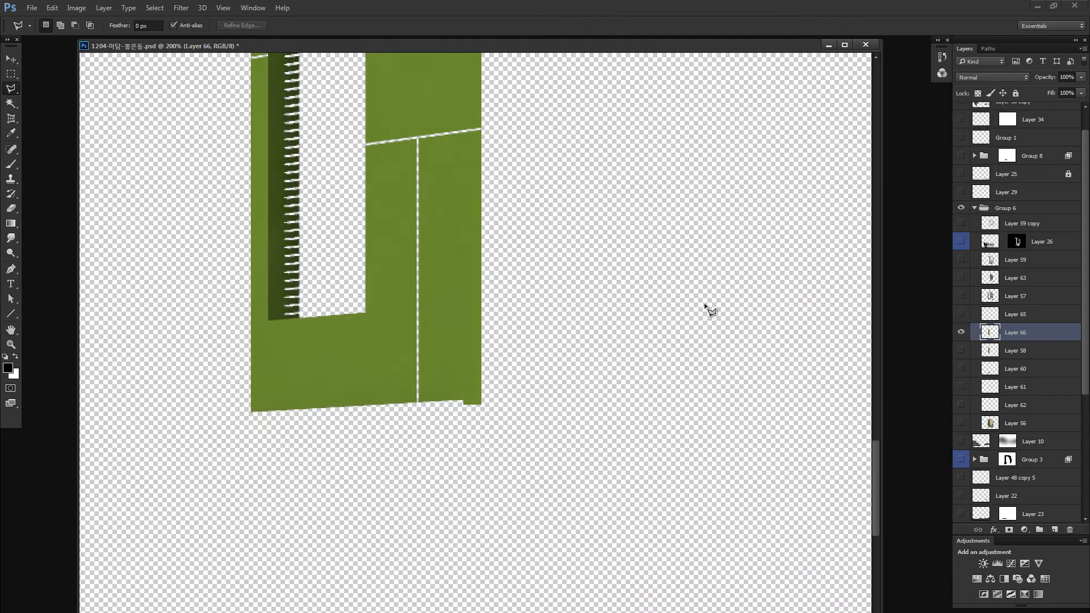
- Outline the dark inner recess of the green frame with the polygonal lasso and cut it to its own layer
left_click(332, 256)
left_click(333, 298)
left_click_drag(267, 310, 332, 475)
left_click_drag(325, 132, 334, 445)
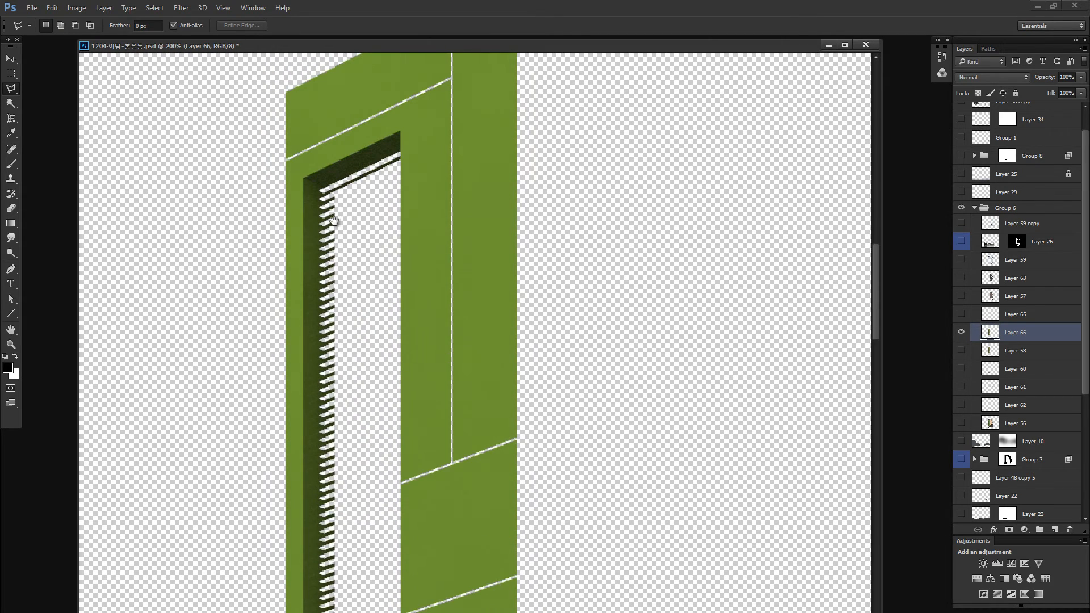
left_click(304, 177)
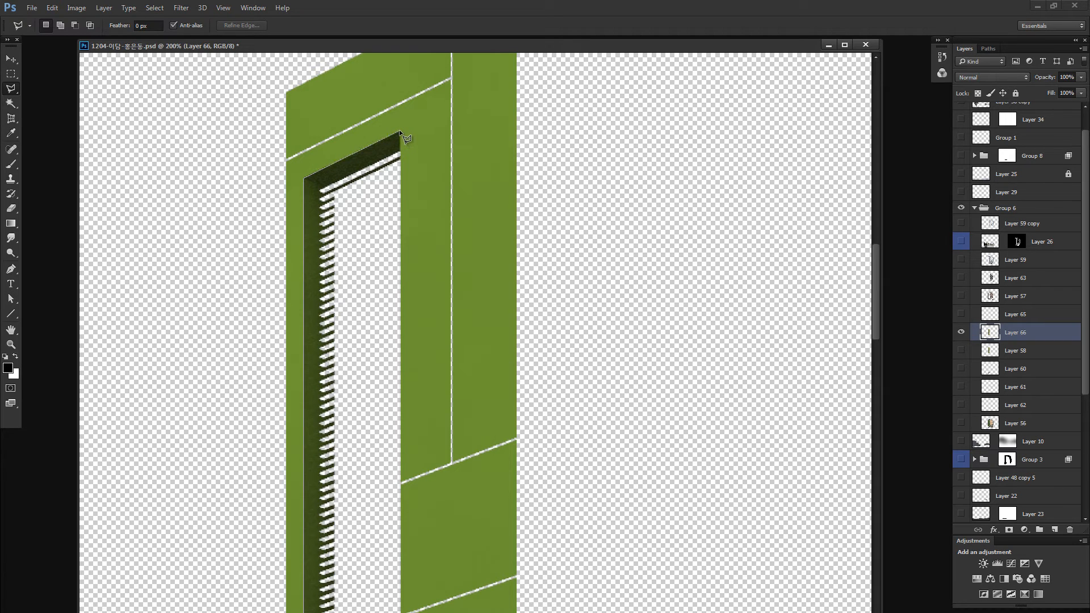
left_click(400, 179)
double_click(381, 253)
key("ctrl+j")
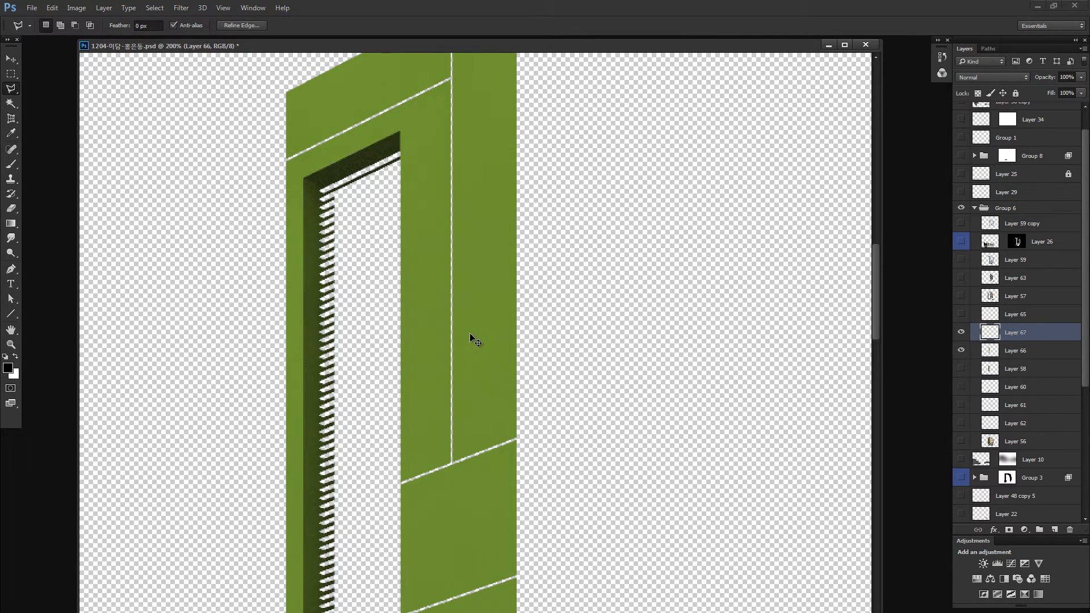
- Check the separated recess layer on its own and turn the visibility of all layers back on
left_click(961, 333, "alt")
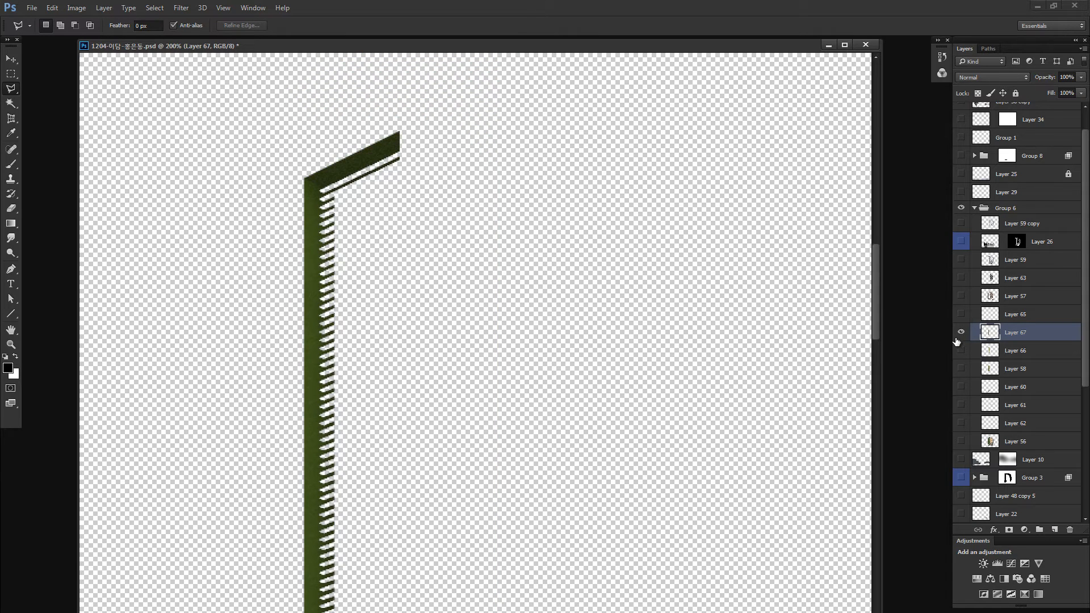
key("ctrl+minus")
key("ctrl+minus")
key("ctrl+minus")
key("ctrl+minus")
left_click(962, 333, "alt")
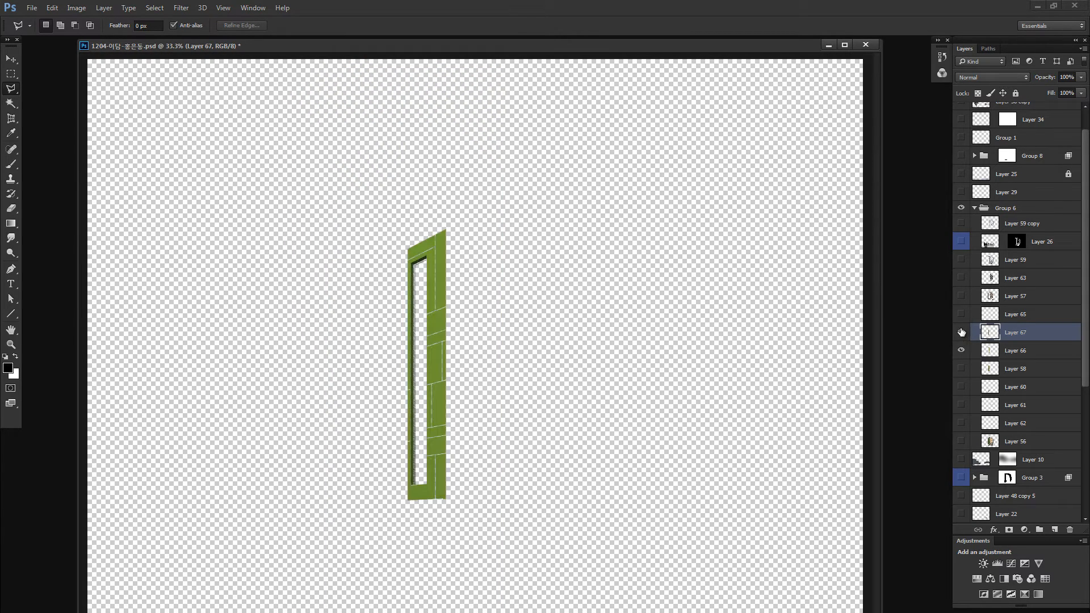
right_click(961, 334)
left_click(976, 352)
right_click(961, 333)
left_click(977, 352)
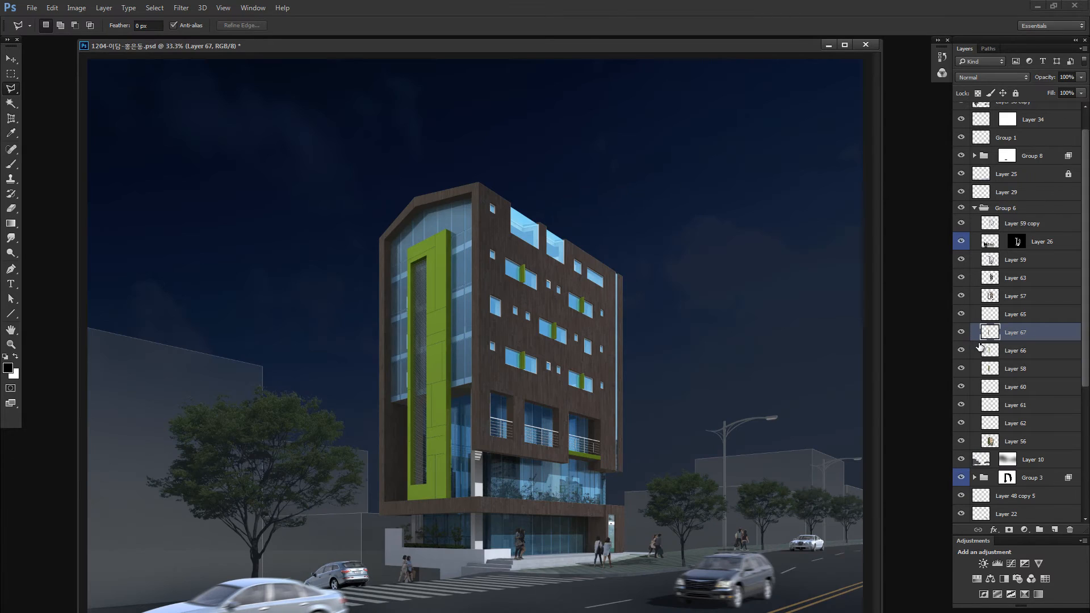
- Move the green front-face layer above the recess layer and check it in isolation
left_click(988, 351)
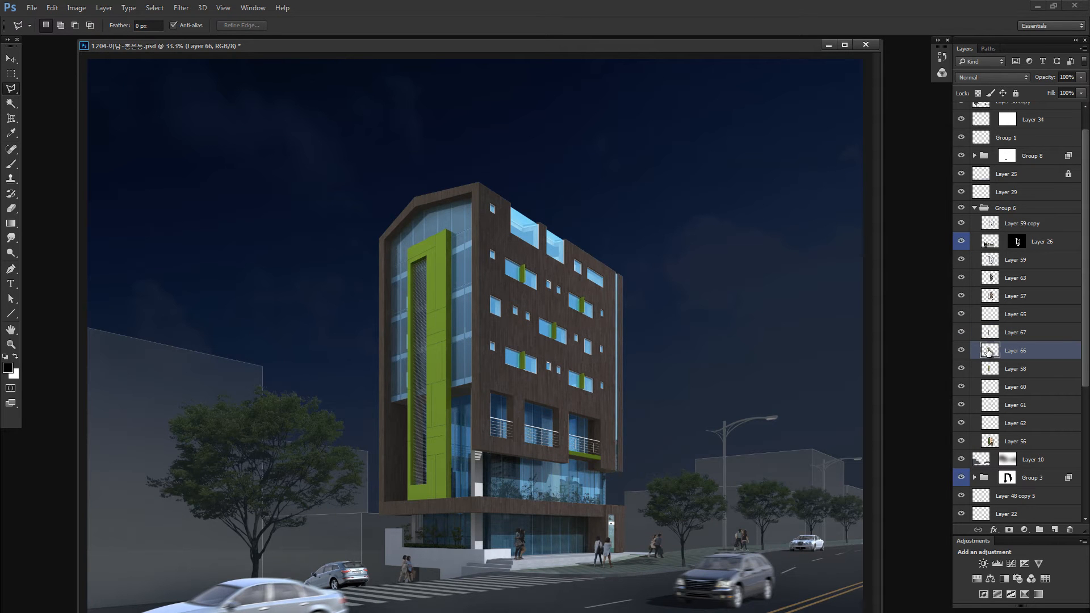
left_click_drag(989, 350, 979, 337)
left_click(962, 333, "alt")
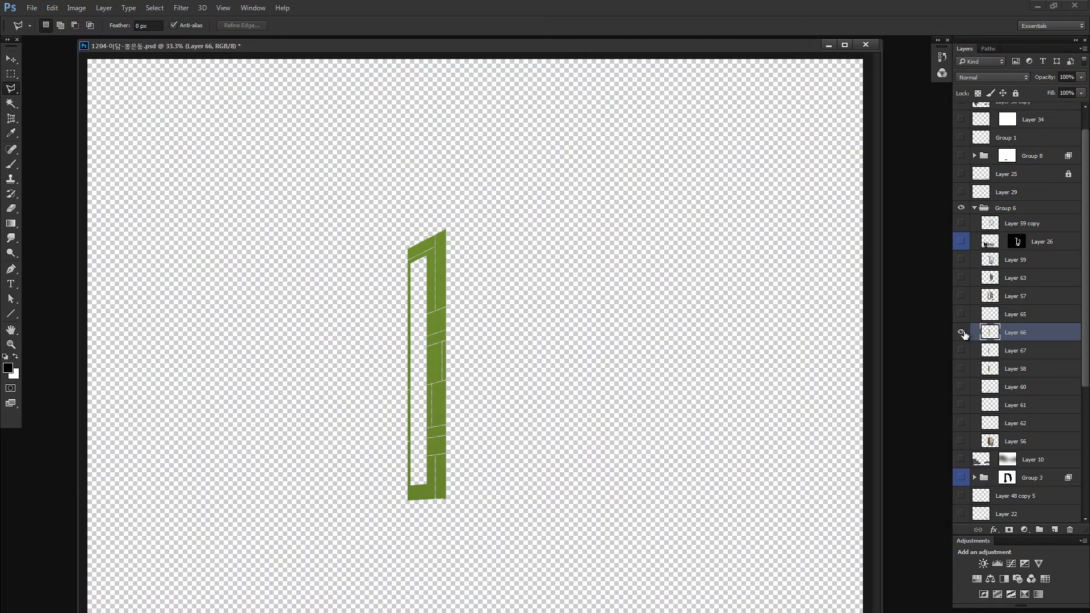
left_click(962, 332, "alt")
- Darken the green frame's front face using Brightness/Contrast with Brightness at -12
key("ctrl+b")
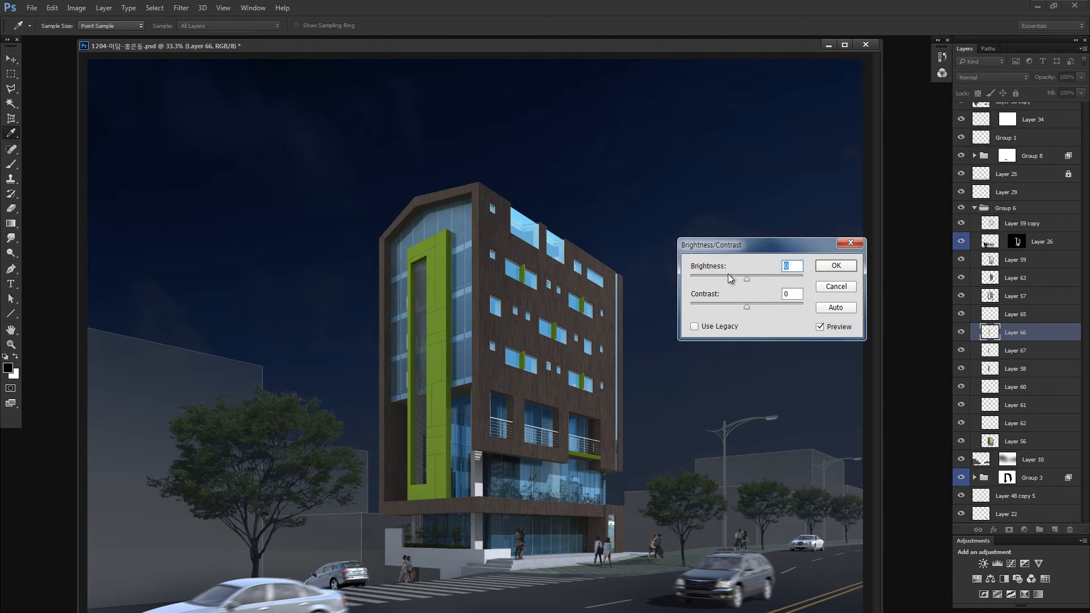
left_click(729, 278)
left_click(737, 278)
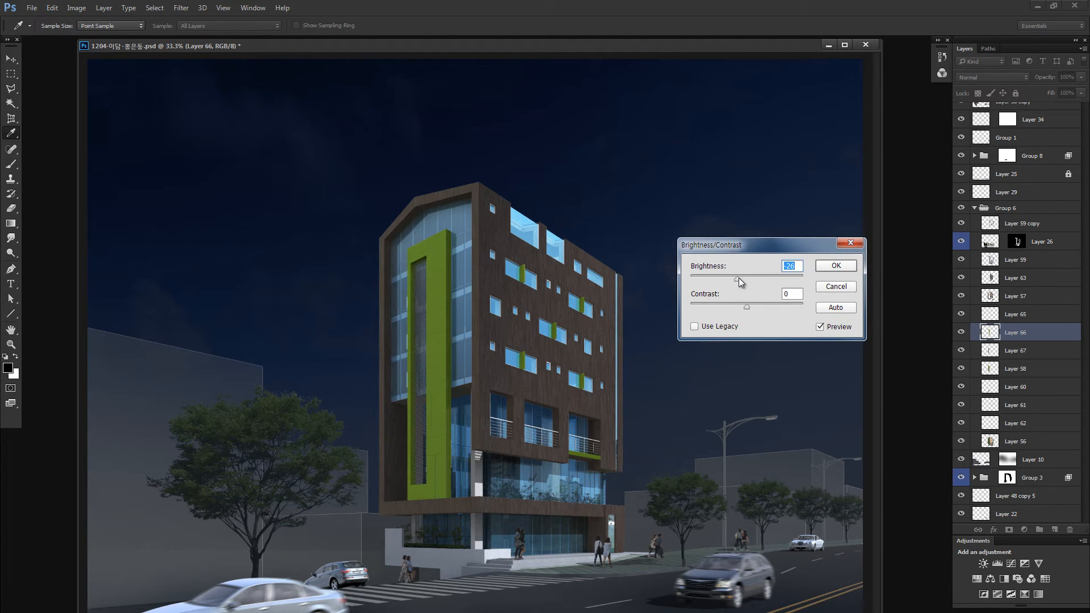
left_click(740, 278)
mouse_move(740, 278)
left_mouse_down()
mouse_move(724, 278)
mouse_move(741, 278)
left_mouse_up()
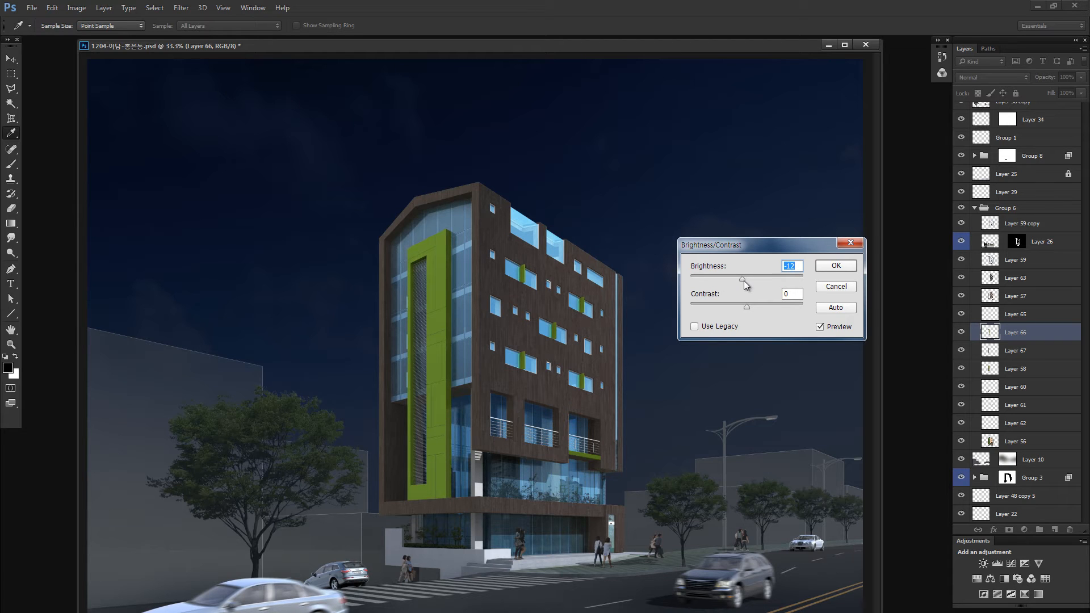
left_click(835, 265)
- Select the layer with the columns and railings, check it in isolation, and examine the lower facade up close
key("v")
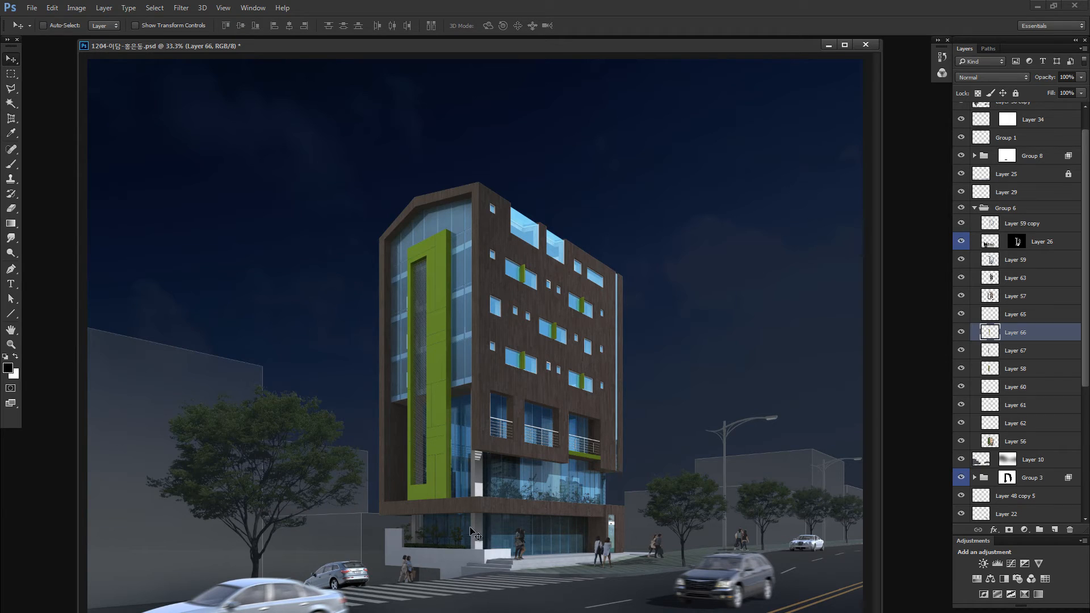
left_click(522, 503, "ctrl")
left_click(961, 424, "alt")
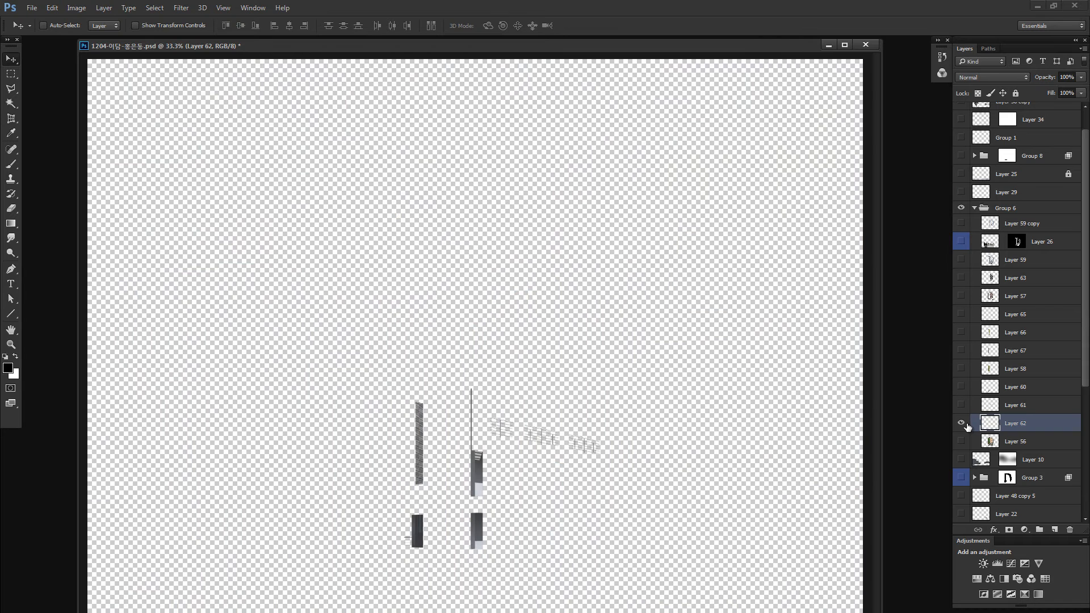
left_click(961, 423, "alt")
key("z")
left_click(543, 465)
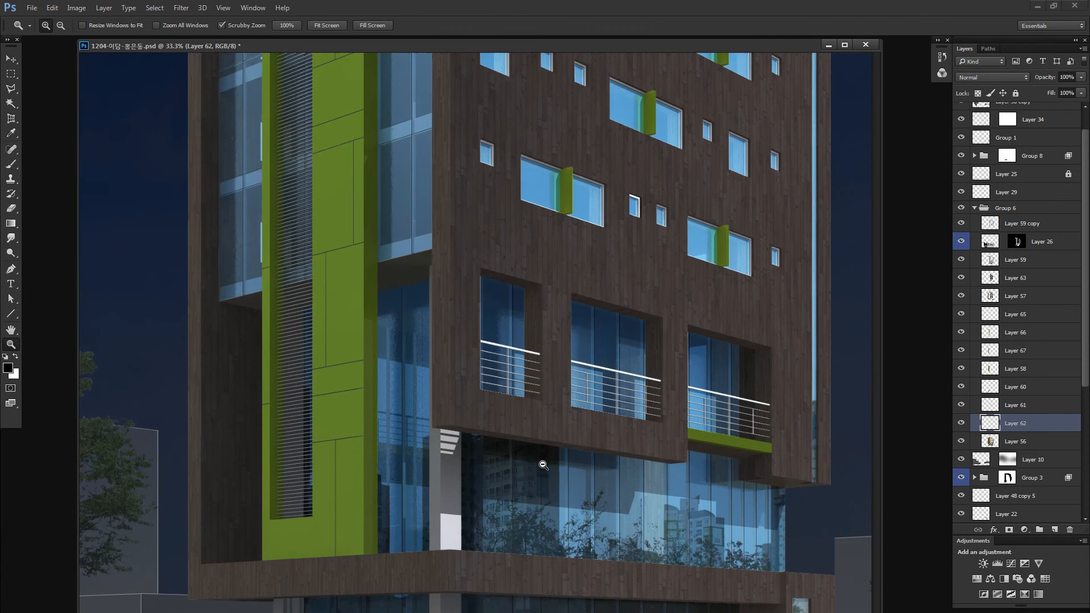
scroll(505, 466, "down", 5)
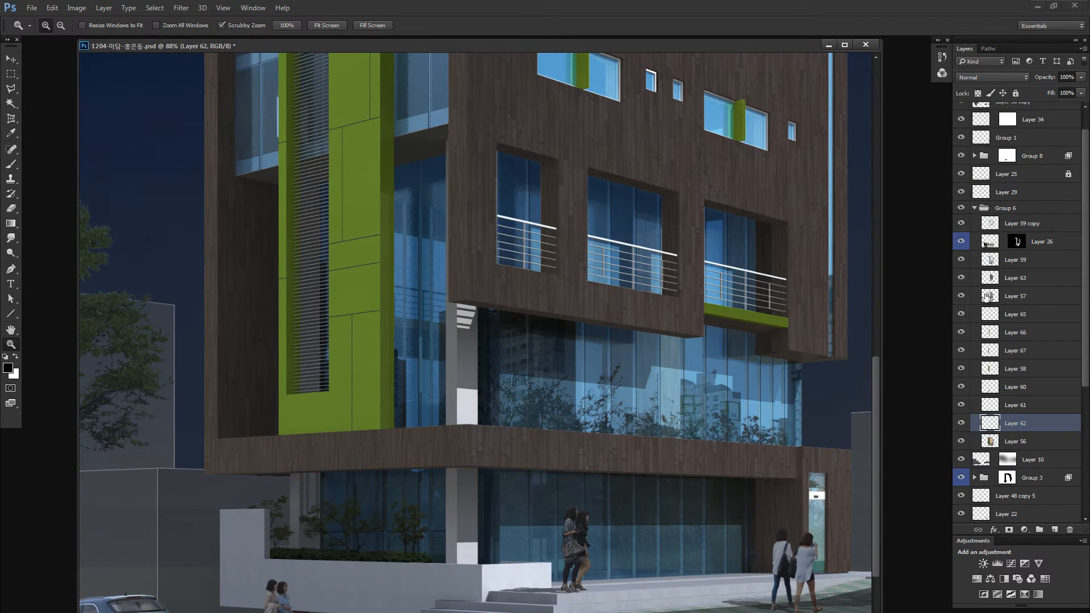
- Add a layer mask to the columns and railings layer from its own pixels and inspect the mask
left_click_drag(990, 423, 1010, 529)
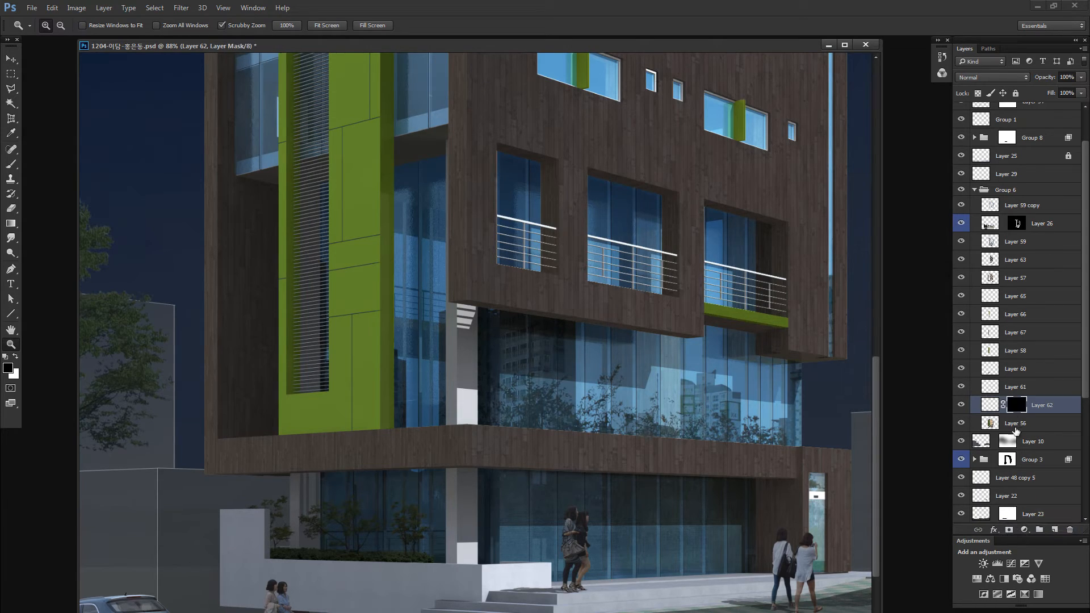
left_click(1015, 405, "alt")
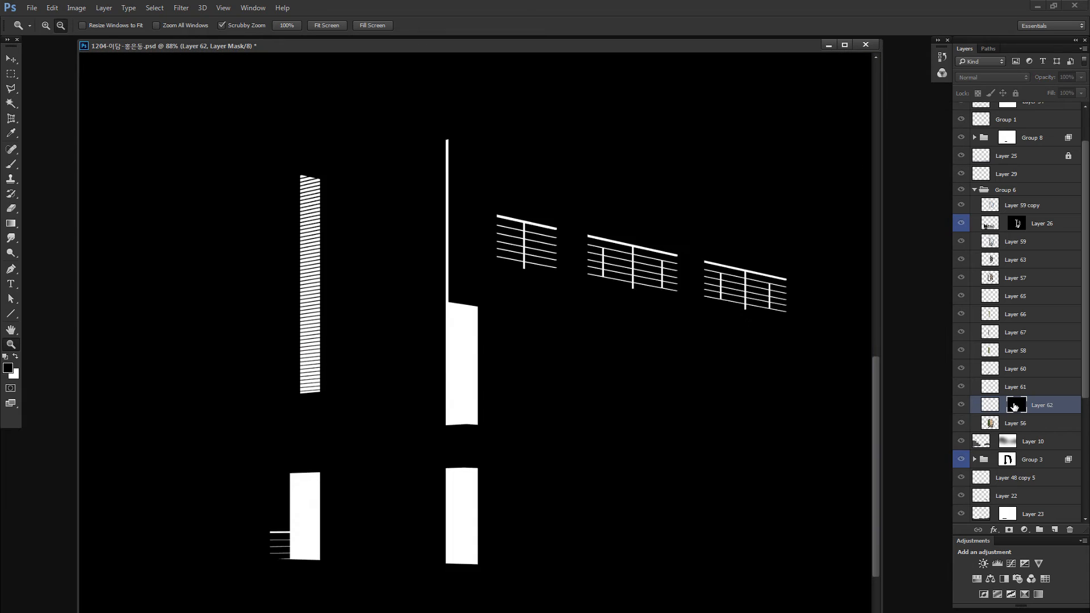
left_click(1015, 404, "alt")
left_click(962, 405, "alt")
left_click(962, 405, "alt")
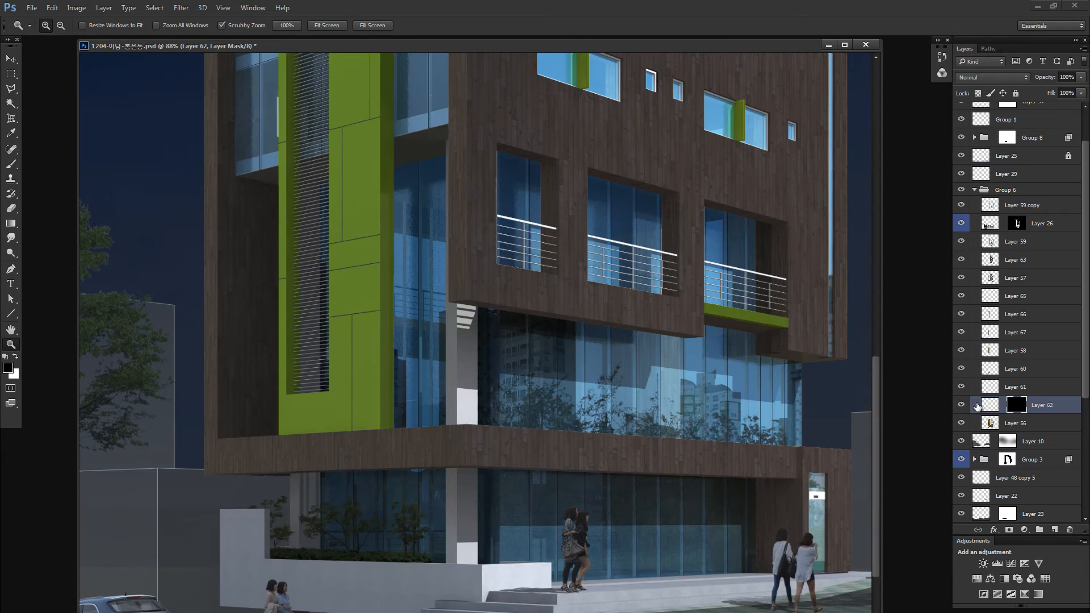
- Target the layer's image and marquee the sunlit side of the corner column, from its top down to the ground floor
left_click(989, 405)
key("m")
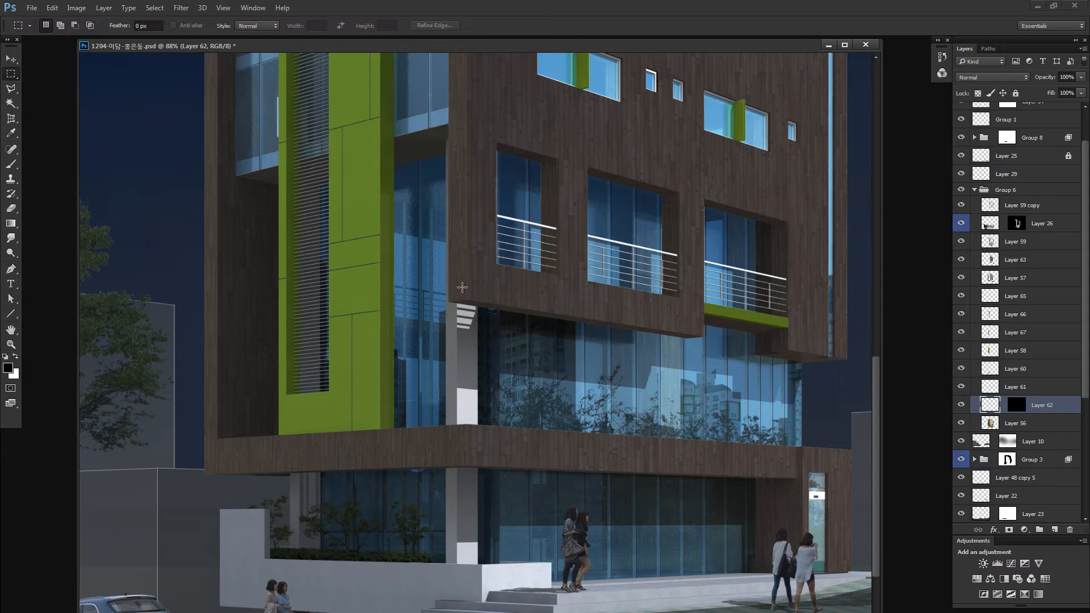
left_click_drag(458, 288, 610, 595)
key("z")
left_click_drag(449, 359, 530, 388)
key("m")
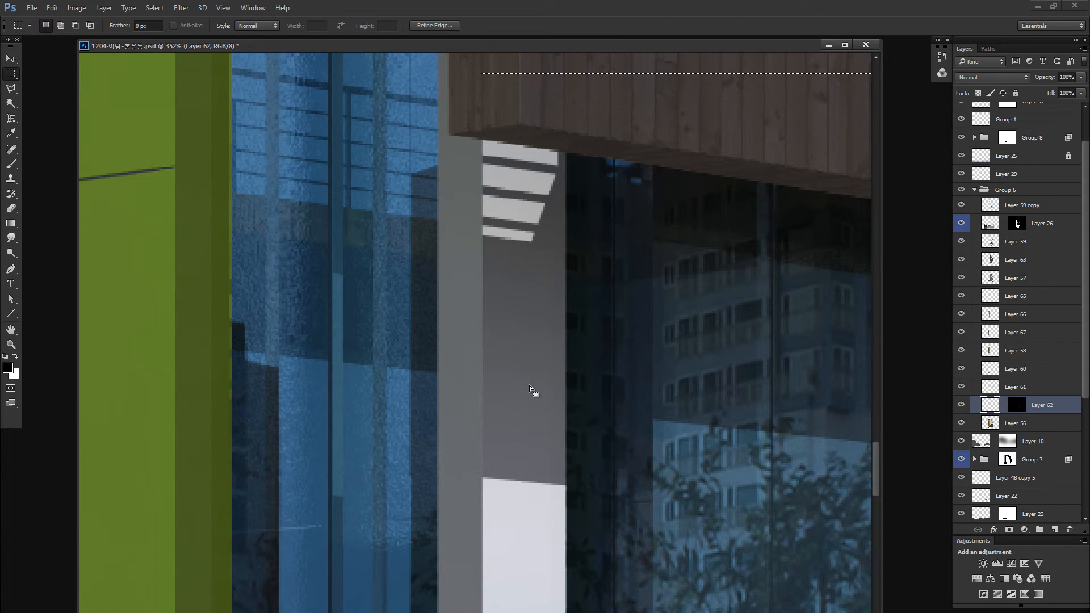
key("ctrl+minus")
key("ctrl+minus")
key("ctrl+minus")
key("ctrl+minus")
key("ctrl+minus")
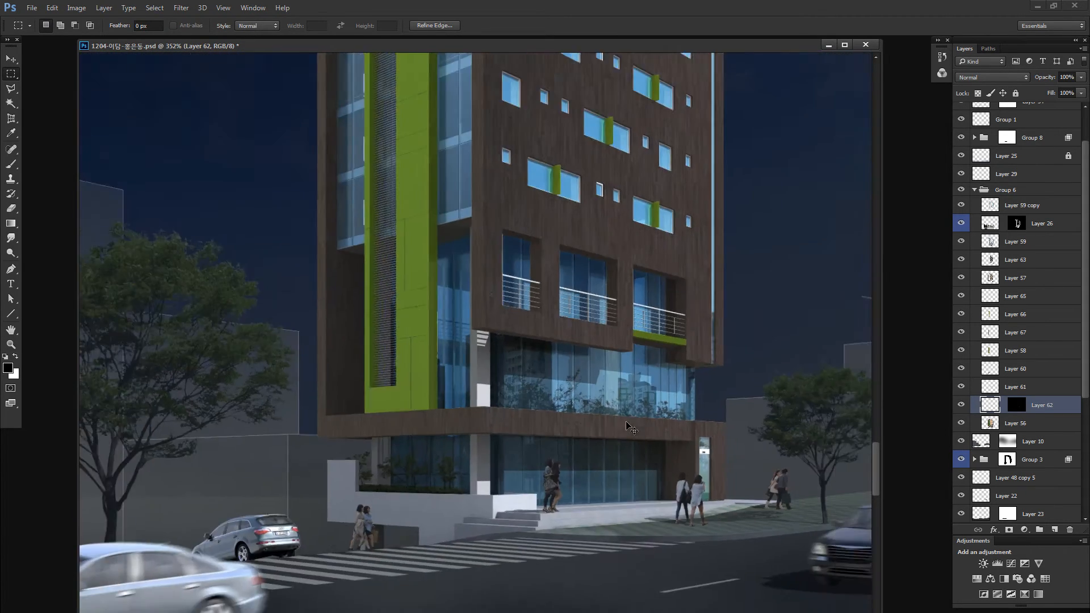
key("ctrl+minus")
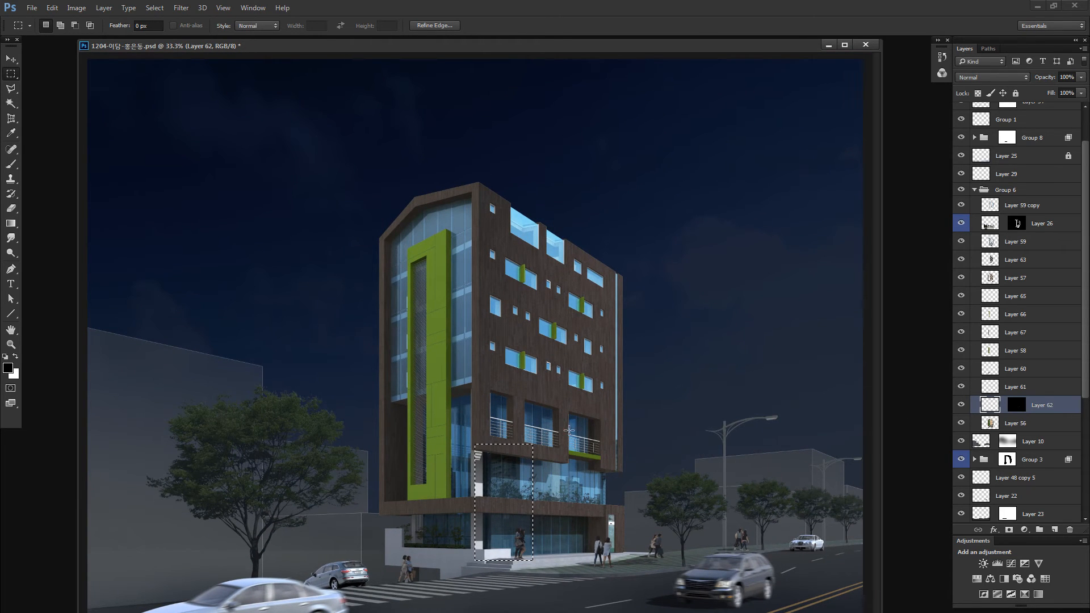
- Subtract the railing area above the column from the selection with a slanted polygonal outline
key("l")
left_click(489, 402, "alt")
left_click(469, 435, "alt")
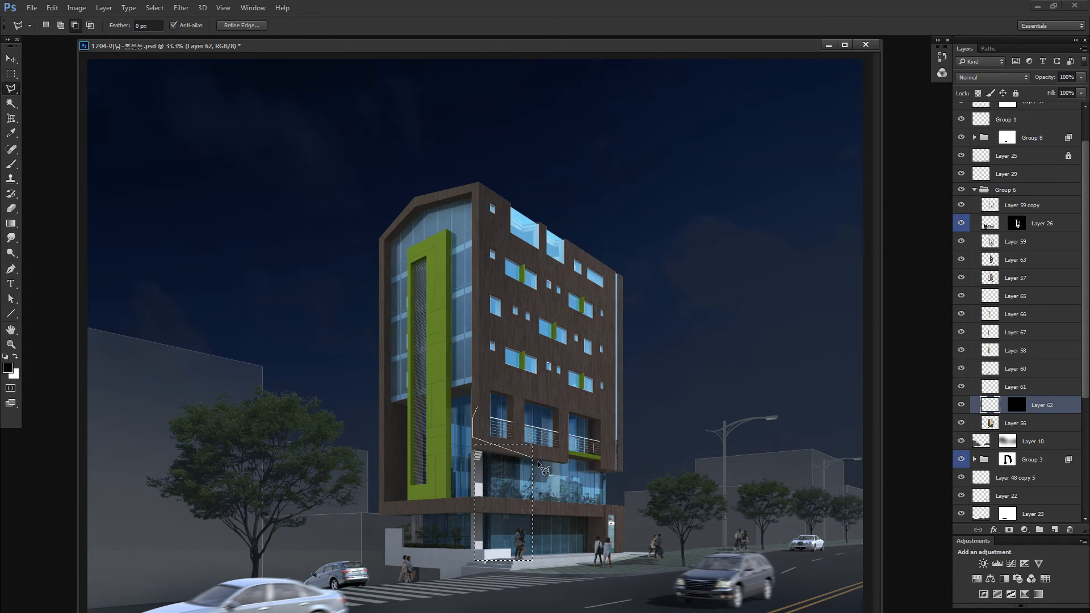
left_click(553, 462, "alt")
double_click(633, 394, "alt")
- Hide the selection edges and flatten the contrast of the selected sunlit corner column with a legacy Brightness/Contrast adjustment
key("ctrl+h")
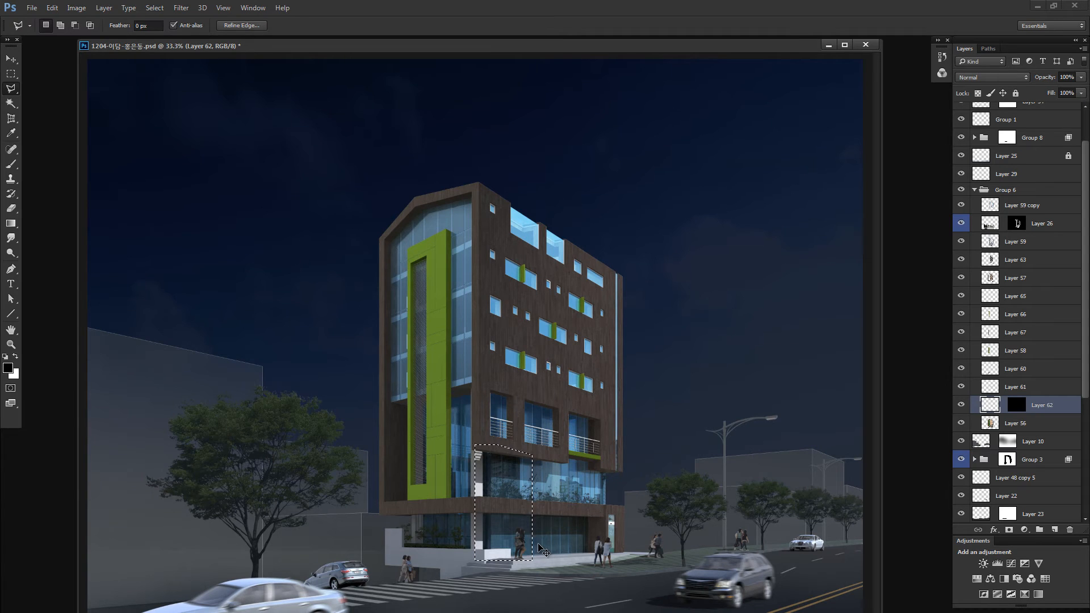
key("alt+i")
key("j")
key("c")
left_click(720, 327)
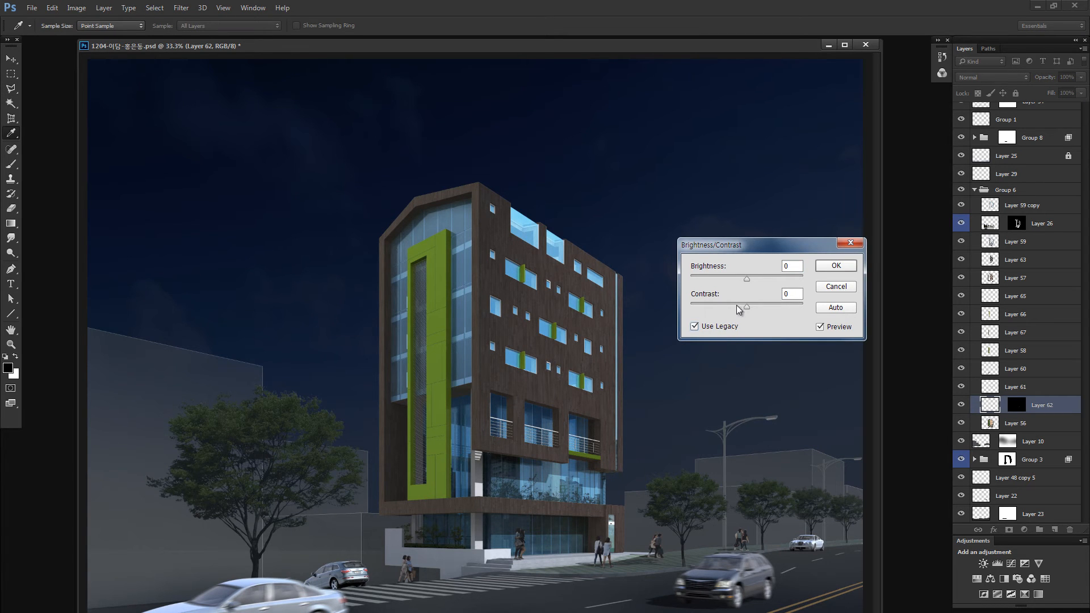
left_click_drag(746, 307, 636, 288)
left_click(832, 266)
- Lower the corner column's brightness with a second legacy Brightness/Contrast adjustment so it sits darker against the facade
key("z")
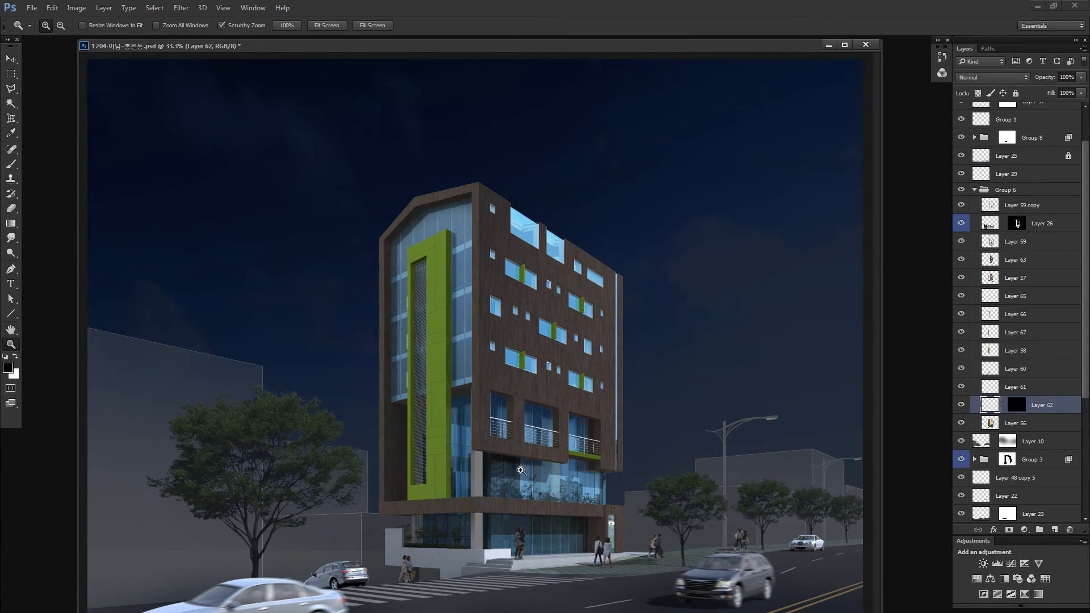
left_click_drag(508, 473, 553, 470)
key("space")
left_click_drag(498, 536, 536, 422)
key("alt+i")
key("a")
key("c")
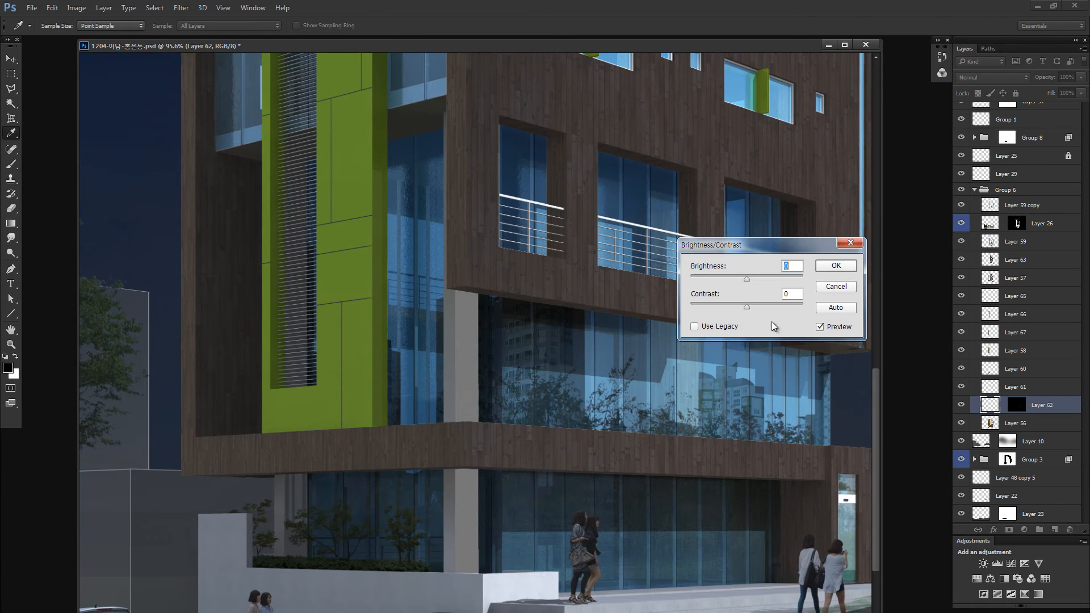
left_click(733, 327)
left_click(725, 277)
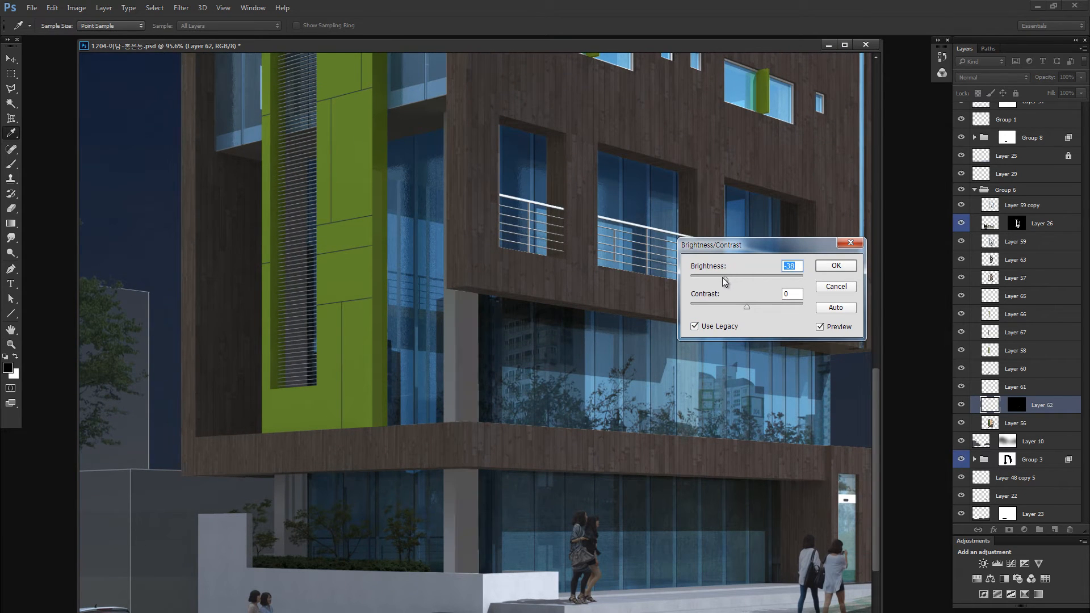
left_click_drag(725, 277, 727, 278)
left_click(826, 266)
- Paint soft quick-mask spots over the tops of the corner column's upper and lower segments and convert them to a selection
key("z")
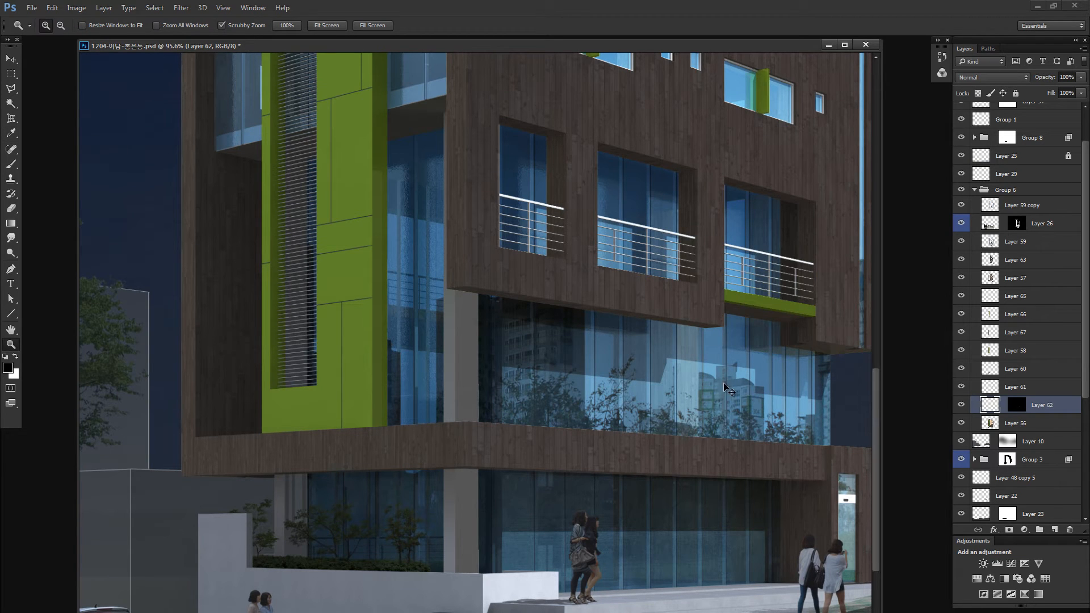
key("q")
key("b")
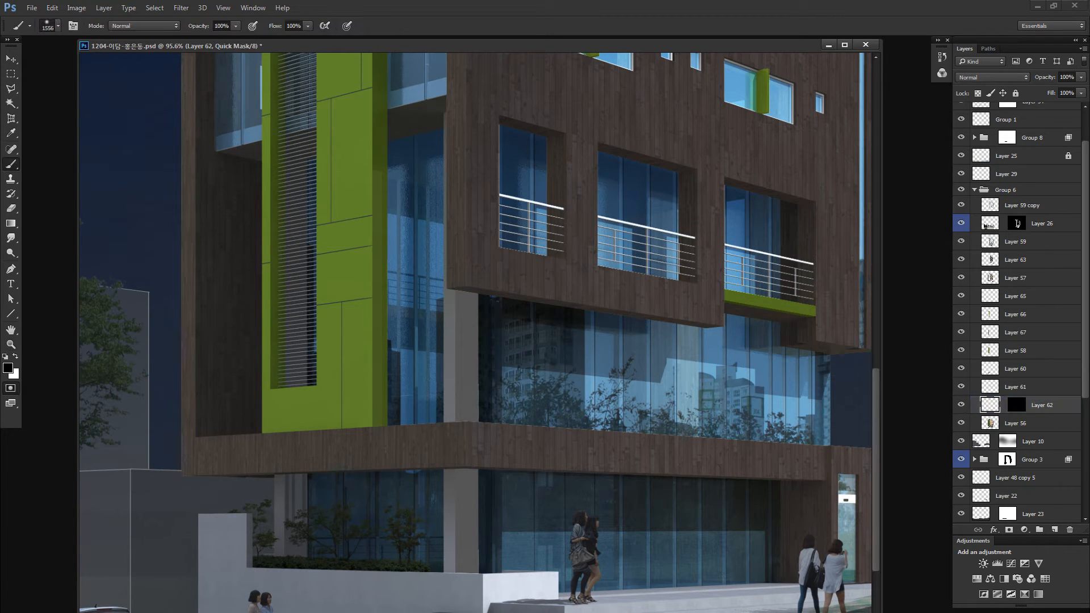
left_click_drag(500, 232, 187, 268)
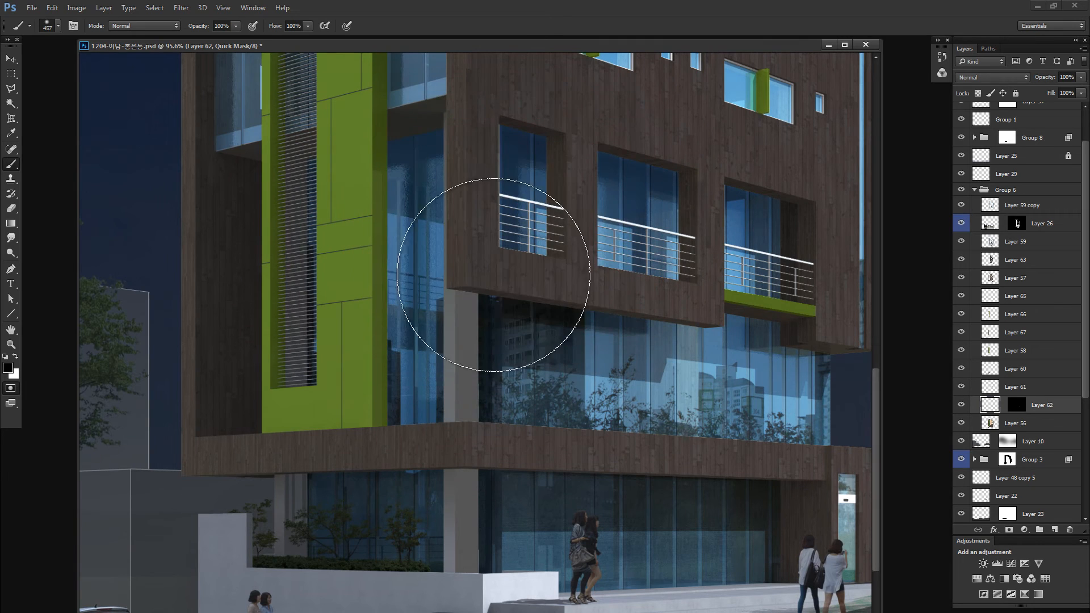
left_click(539, 255)
left_click_drag(518, 259, 424, 268)
left_click(470, 287)
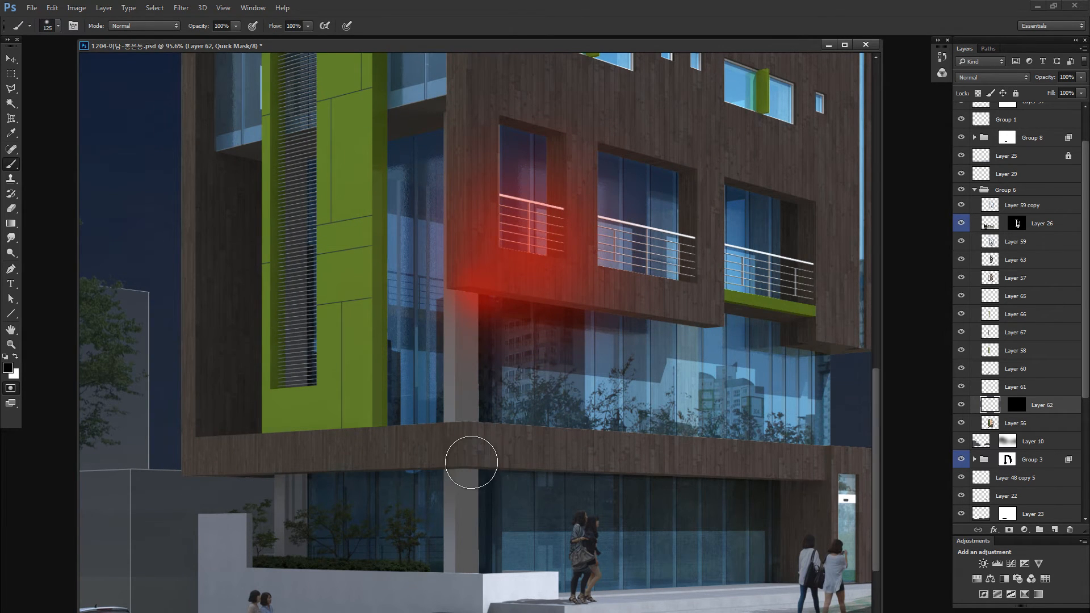
left_click(473, 459)
key("q")
- Shade the selected column areas by reducing their lightness with Hue/Saturation
key("ctrl+u")
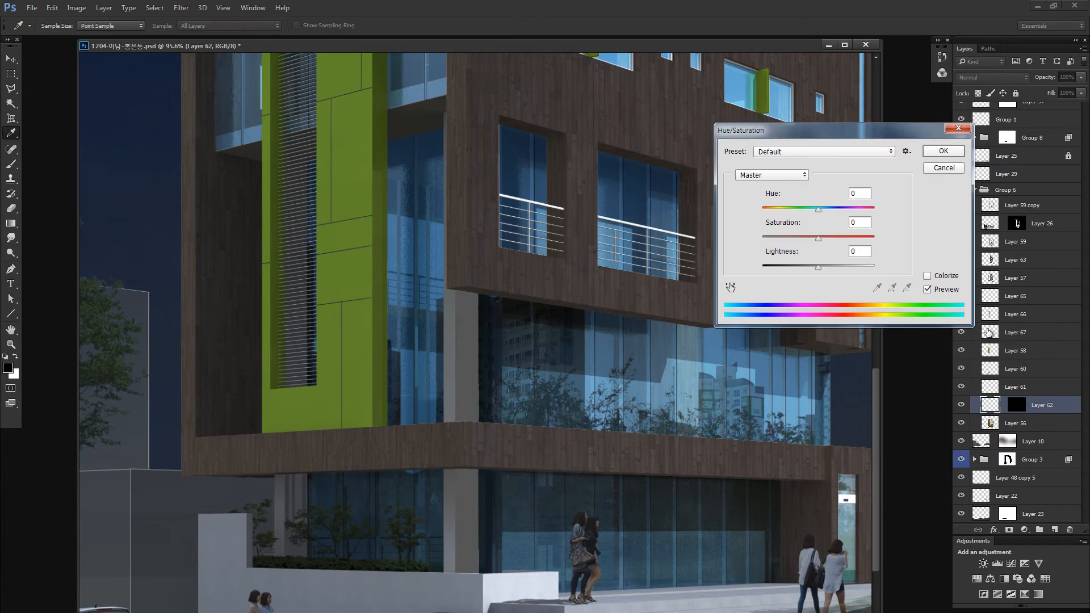
left_click_drag(824, 272, 810, 272)
left_click_drag(807, 275, 799, 275)
left_click(943, 151)
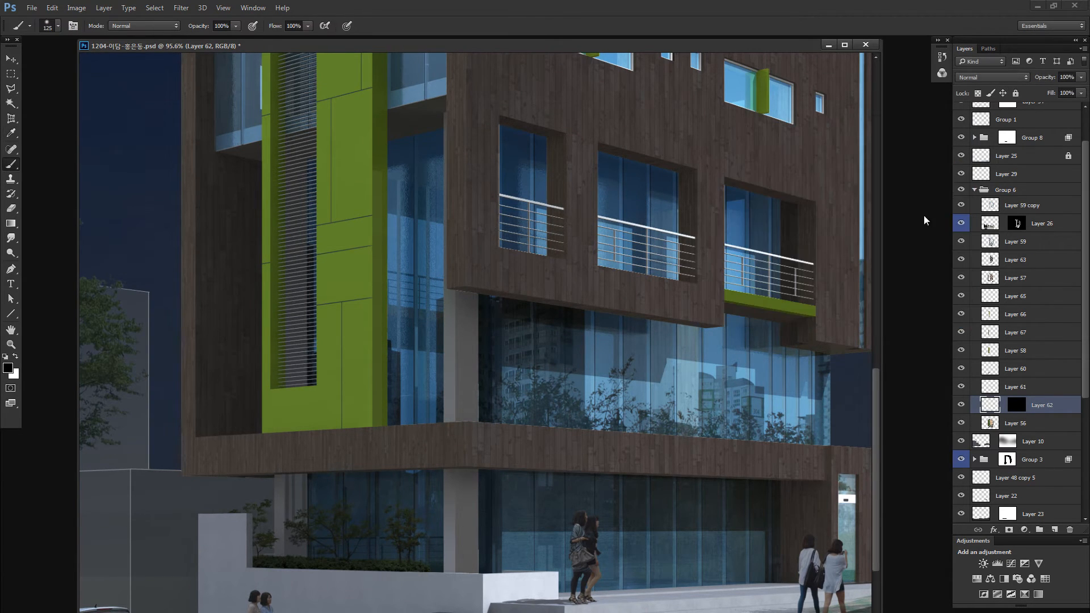
- Select the layer with the low entrance wall in front of the building and check it in isolation
key("ctrl+minus")
key("ctrl+minus")
key("ctrl+minus")
key("b")
key("v")
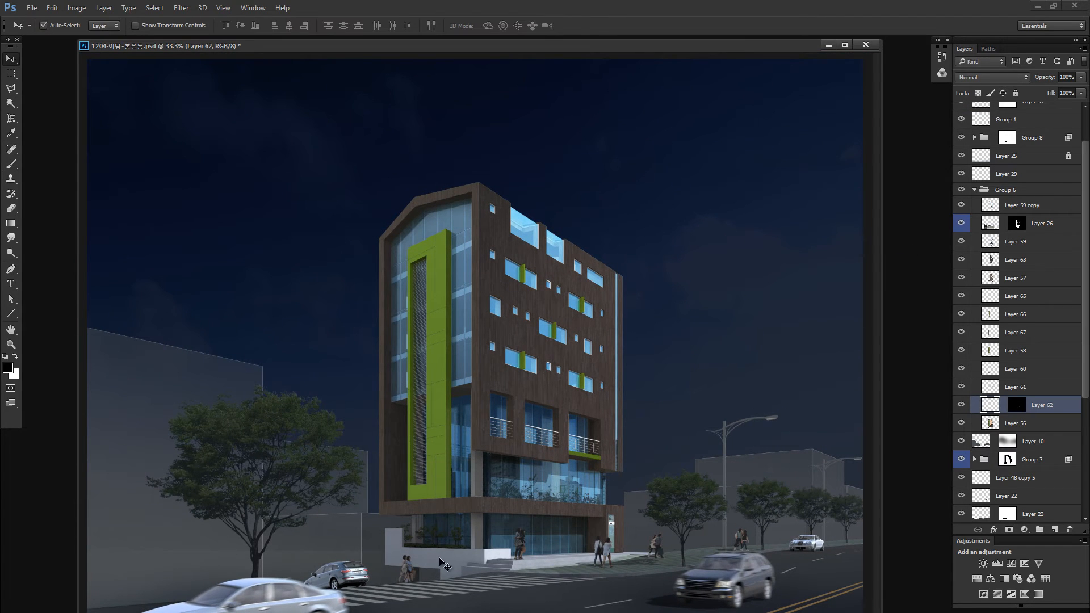
left_click(451, 559, "ctrl")
left_click(961, 369, "alt")
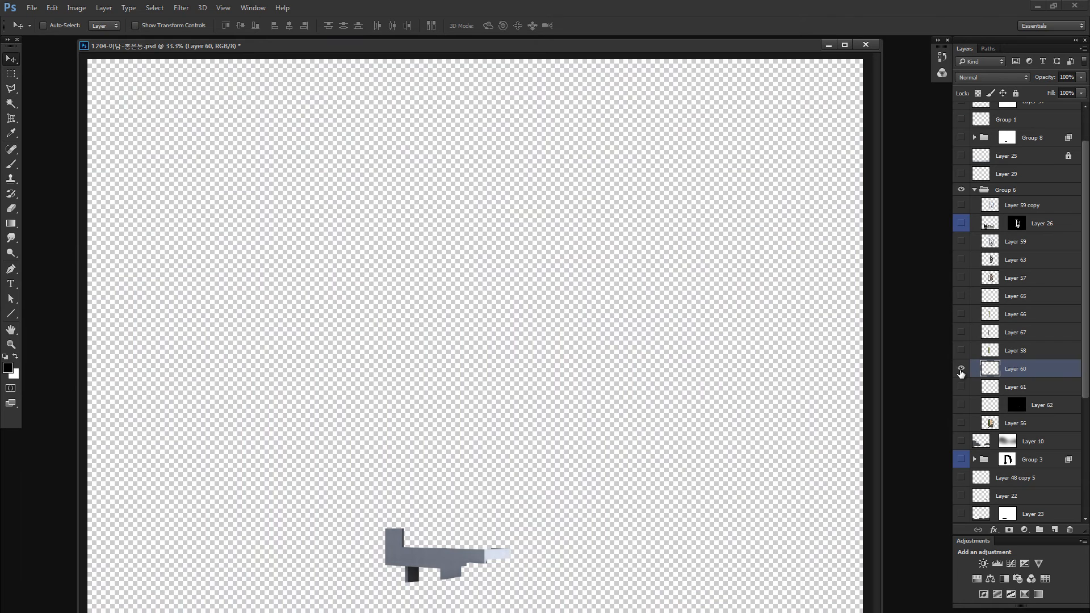
left_click(960, 370, "alt")
- Darken the low entrance wall with legacy Brightness/Contrast, setting brightness to -36 and contrast to -62
key("alt+i")
key("j")
key("c")
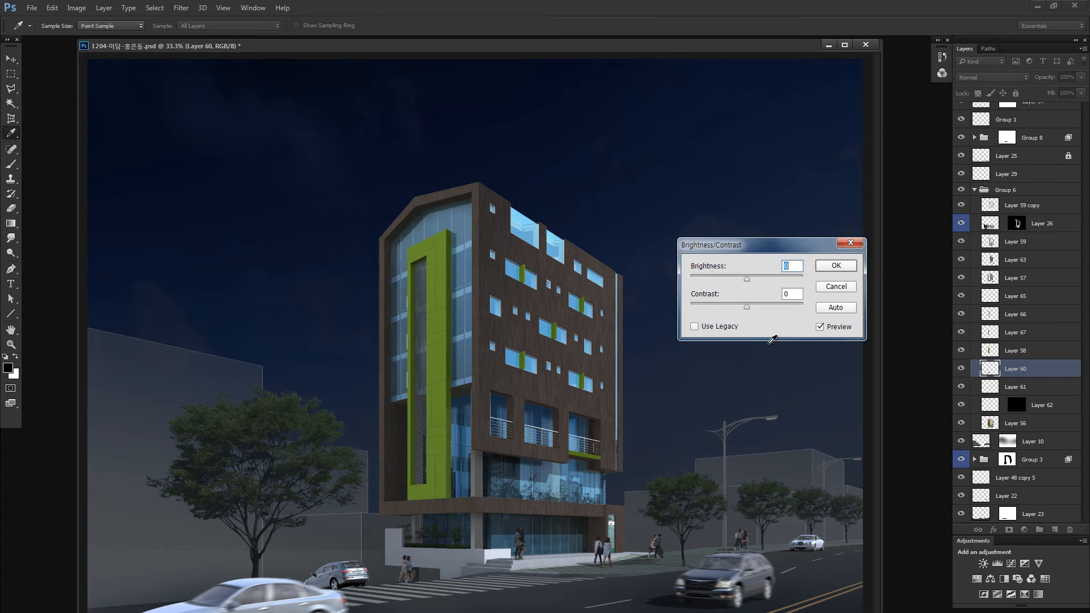
left_click(720, 327)
left_click(726, 277)
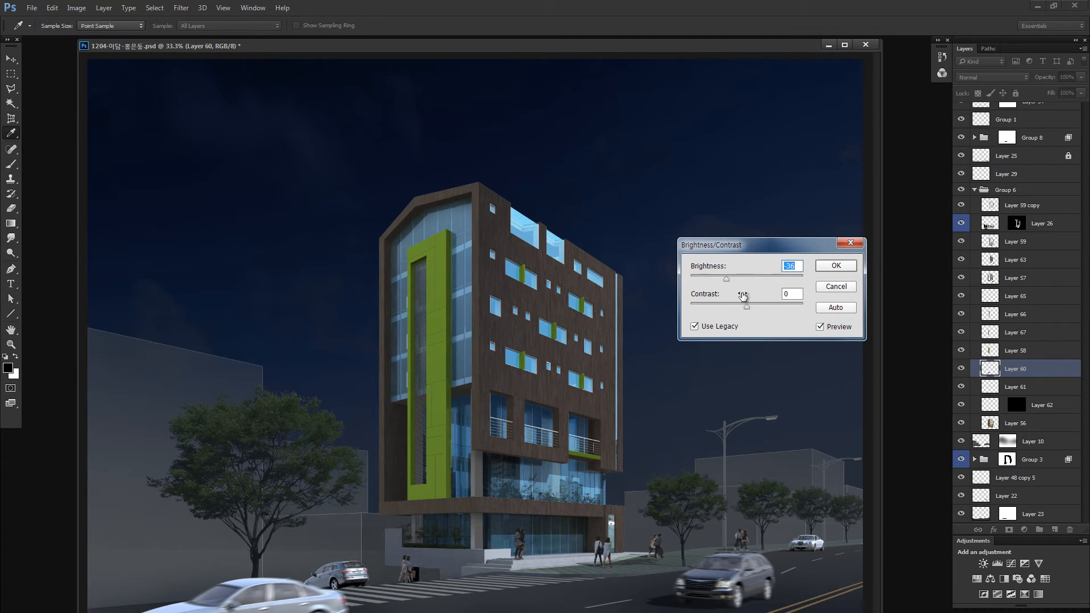
left_click_drag(718, 304, 708, 303)
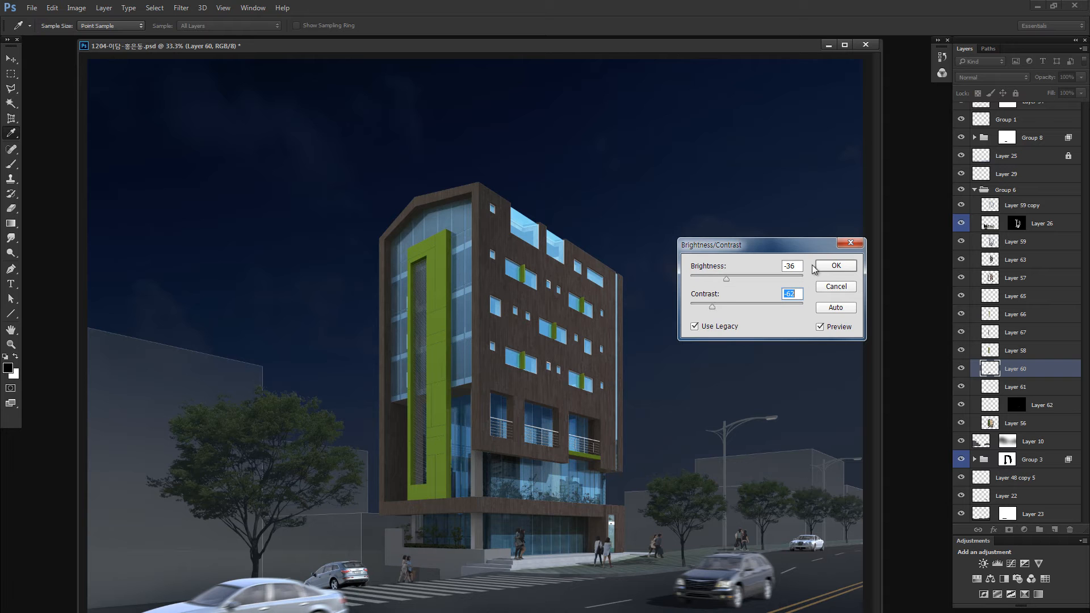
left_click(833, 266)
- Select the layer with the complete base rendering of the building and check it in isolation
key("v")
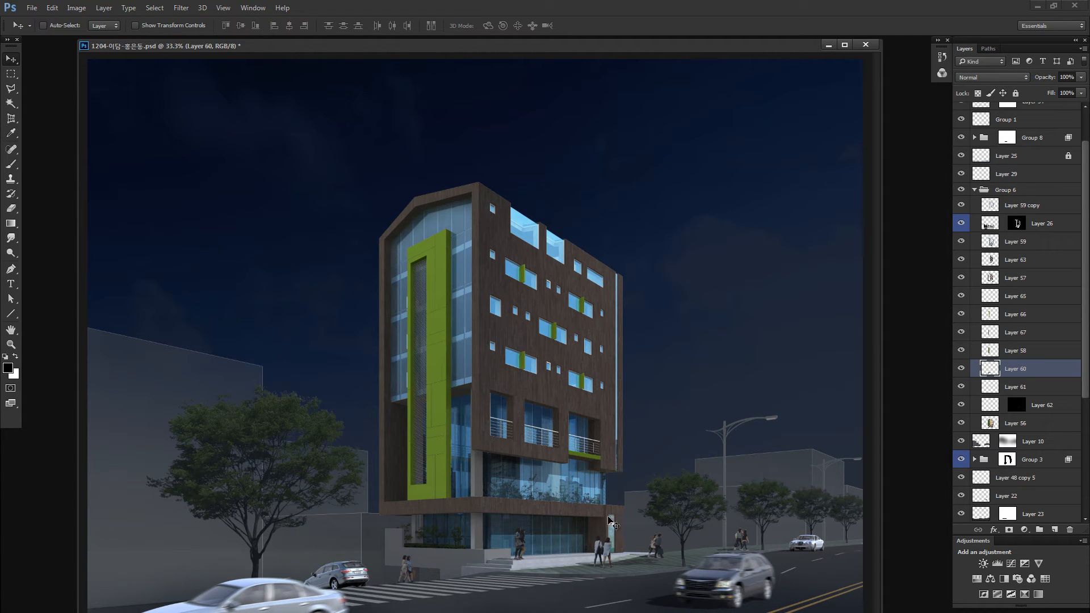
left_click(543, 564, "ctrl")
left_click(962, 425, "alt")
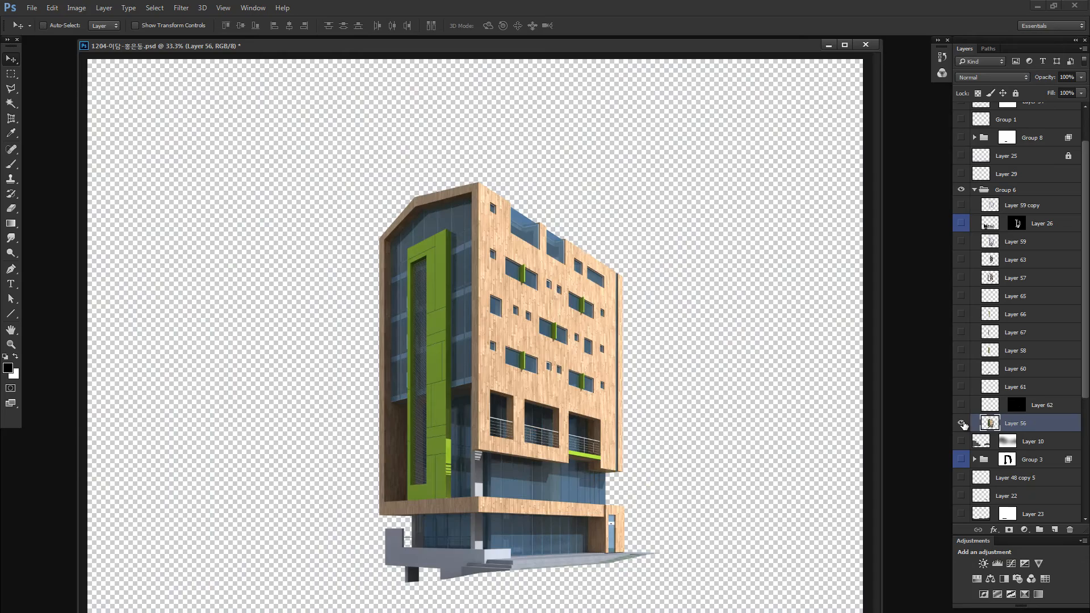
left_click(962, 424, "alt")
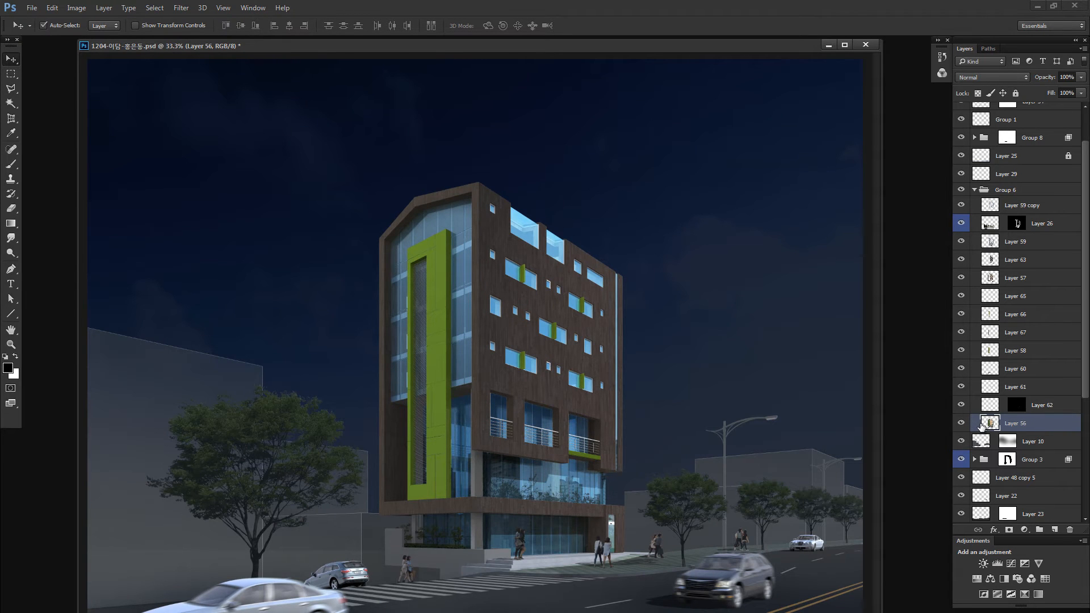
- Reduce the contrast and slightly lower the brightness of the base building layer with legacy Brightness/Contrast
key("alt+i")
key("a")
key("c")
left_click(724, 326)
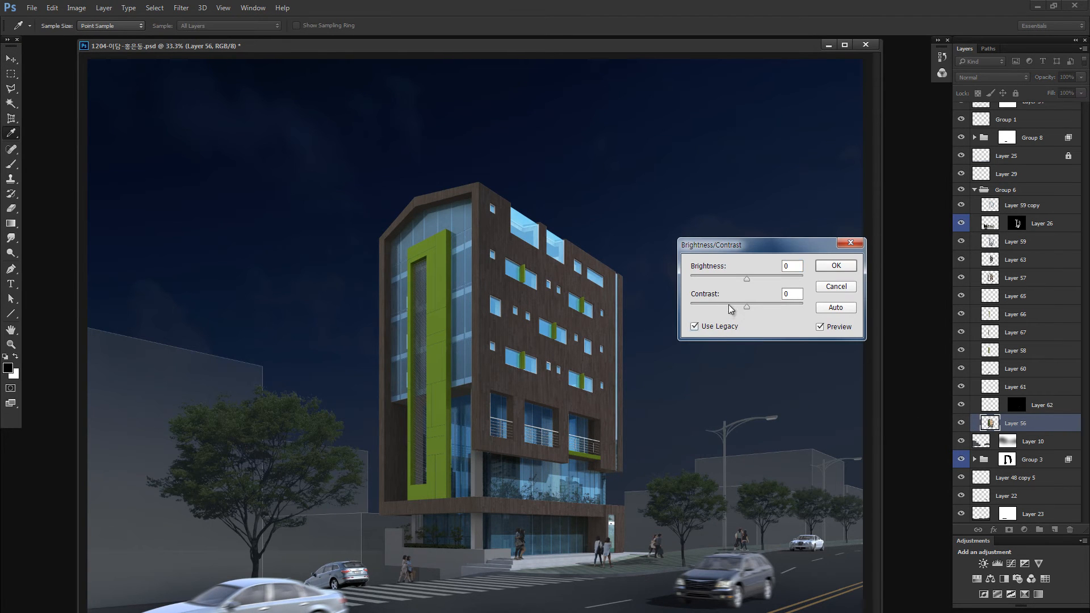
left_click(729, 305)
left_click_drag(746, 278, 741, 275)
left_click(836, 265)
key("v")
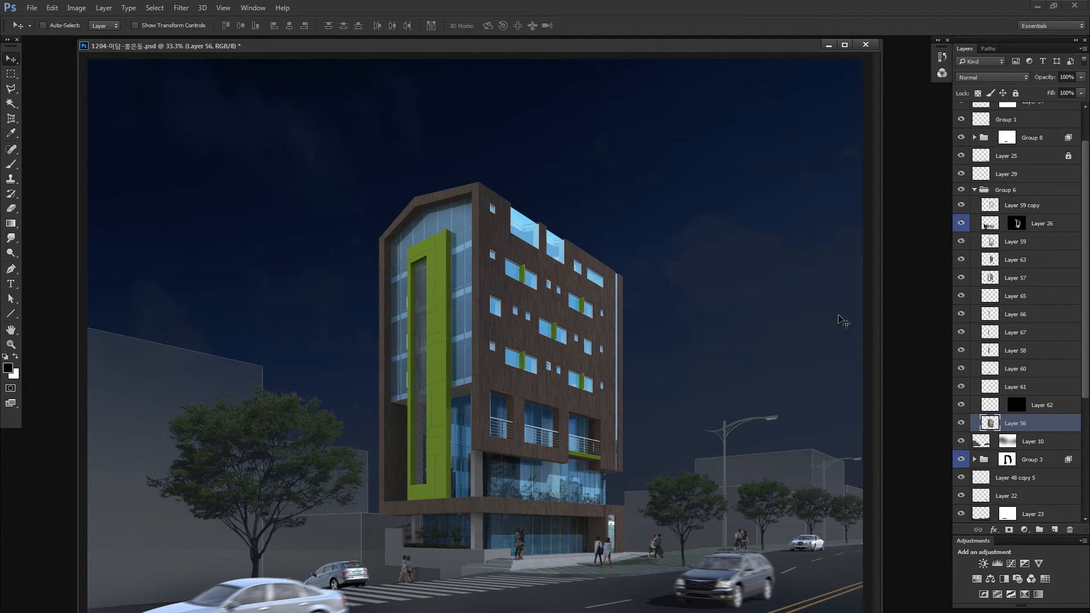
- Select the Screen-mode glass copy layer and compare the facade with it shown, hidden and isolated
left_click(1016, 205)
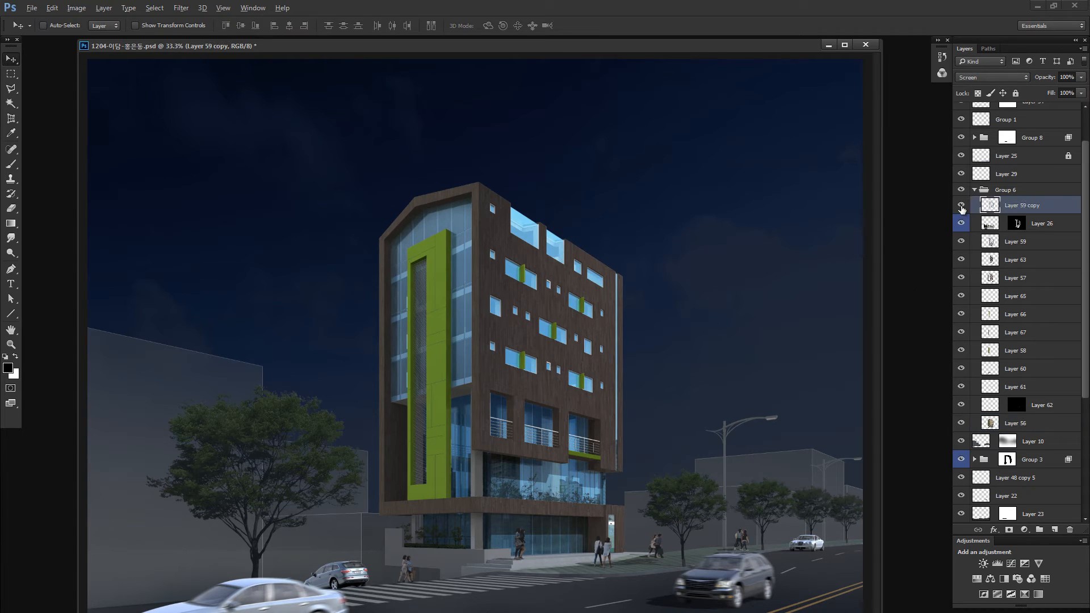
left_click(961, 206, "alt")
left_click(961, 205, "alt")
left_click(961, 205)
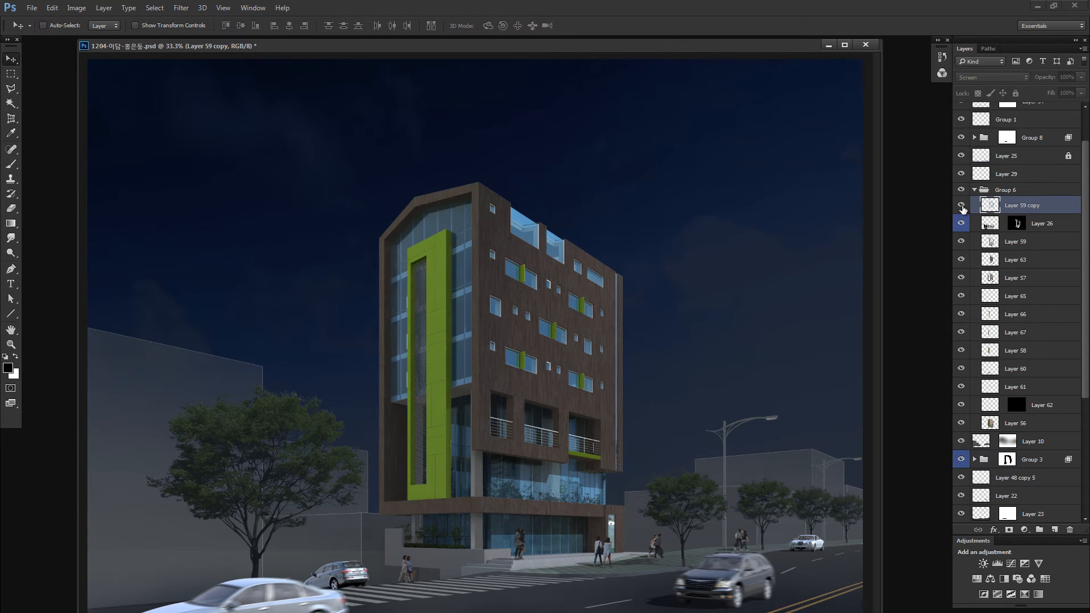
left_click(961, 206, "alt")
left_click(961, 206, "alt")
left_click(961, 205)
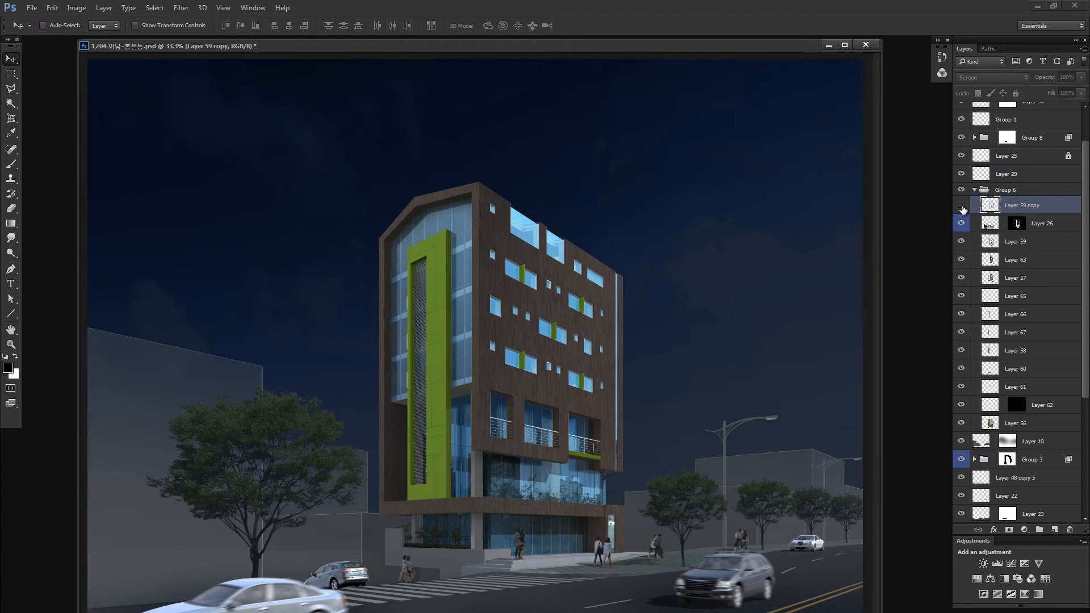
left_click(961, 206)
left_click(962, 206, "alt")
- Inspect the glass and reflection layers on their own and merge Layer 59 copy, Layer 26 and Layer 59
left_click(964, 224)
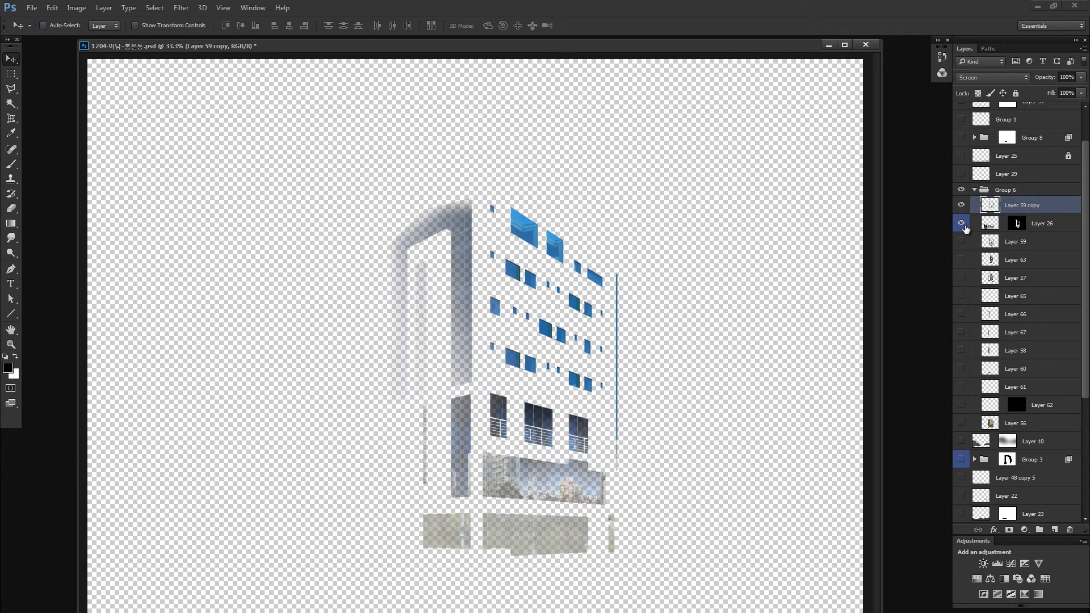
left_click(961, 242)
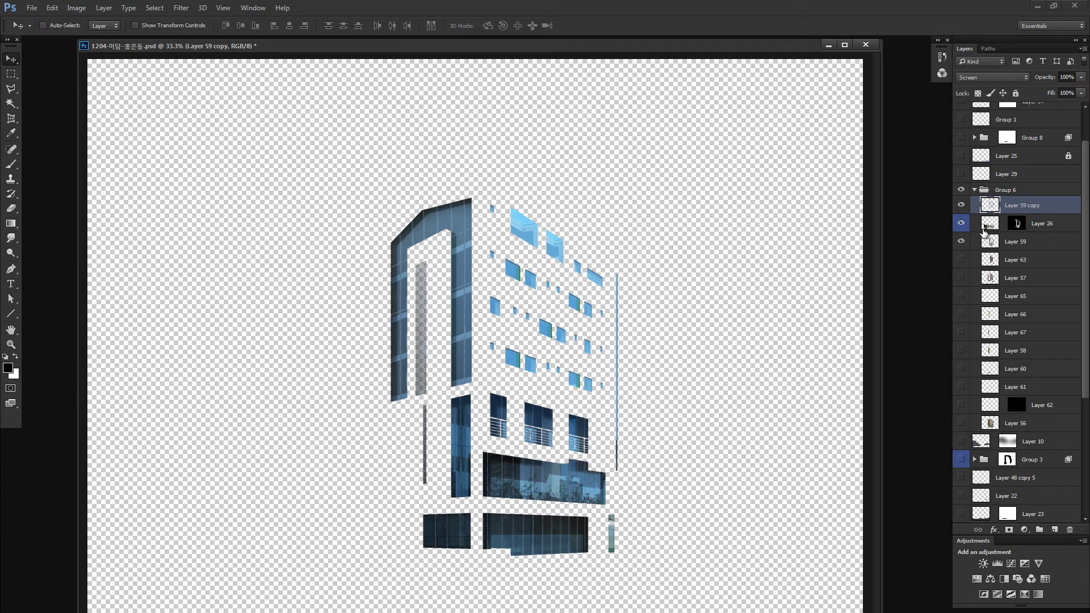
left_click(960, 260)
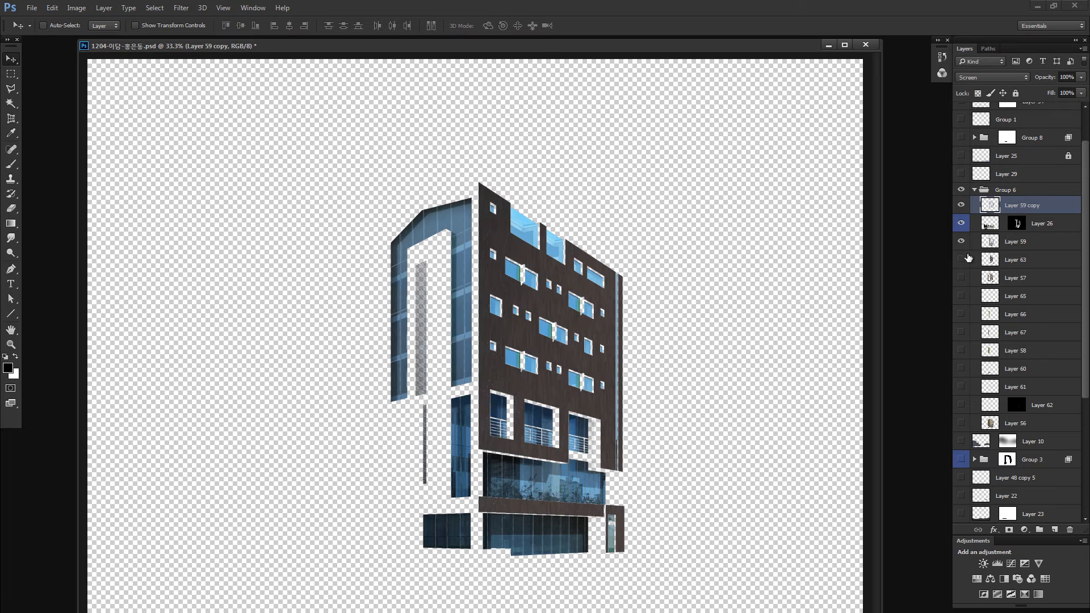
left_click(992, 242, "shift")
key("ctrl+e")
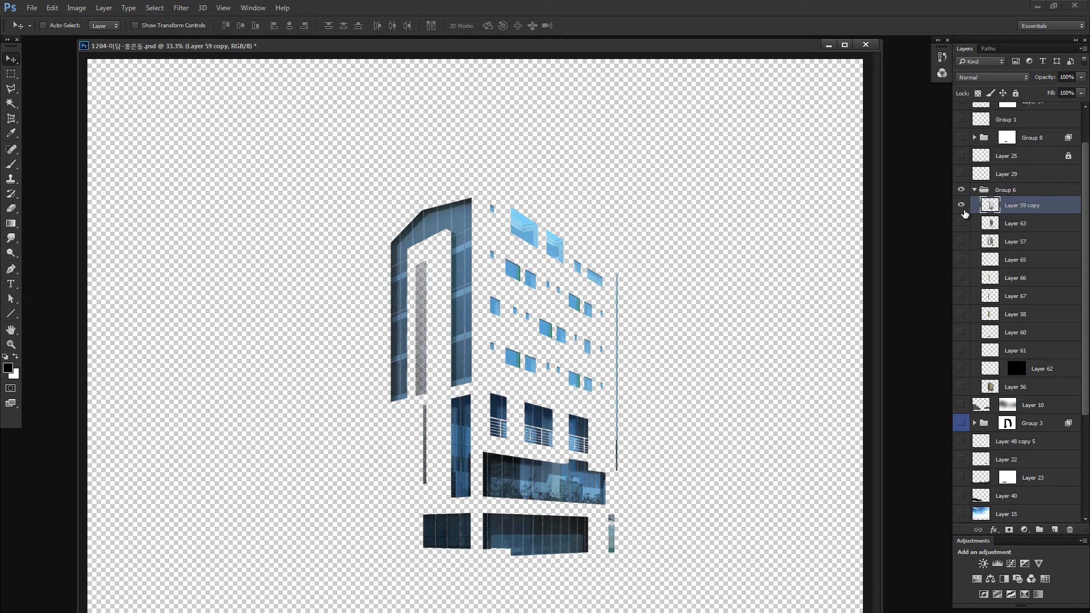
- Compare the merged glass layer alone and in the full scene, leaving all layers shown
right_click(965, 213)
left_click(971, 221)
right_click(963, 210)
left_click(972, 222)
right_click(961, 209)
left_click(974, 223)
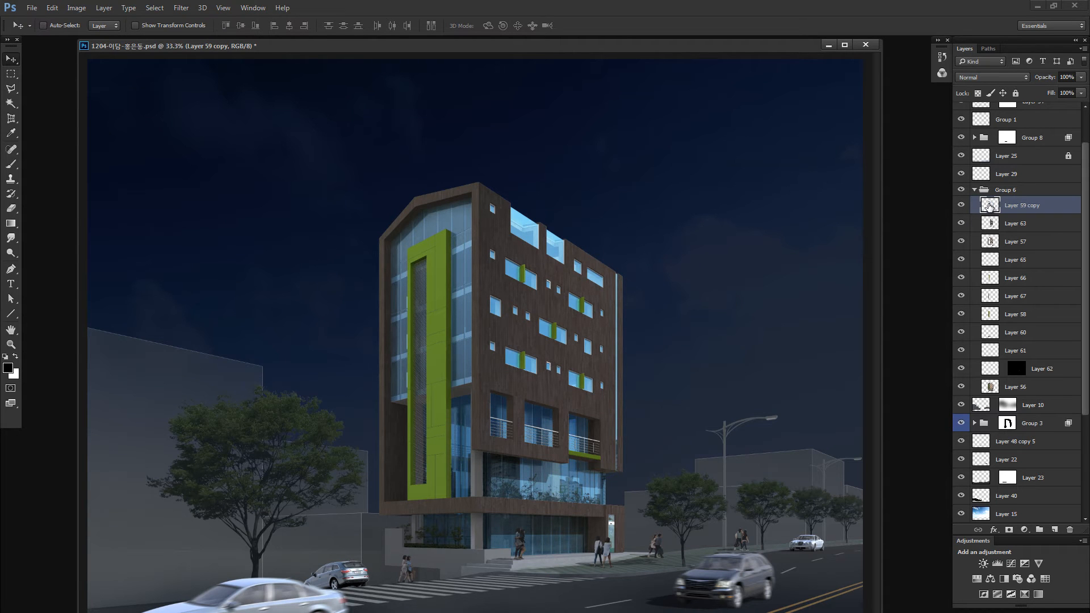
- Darken the merged glass layer with legacy Brightness/Contrast, setting brightness to -26 and contrast to -41
key("alt+i")
key("j")
key("c")
left_click(719, 327)
left_click(727, 304)
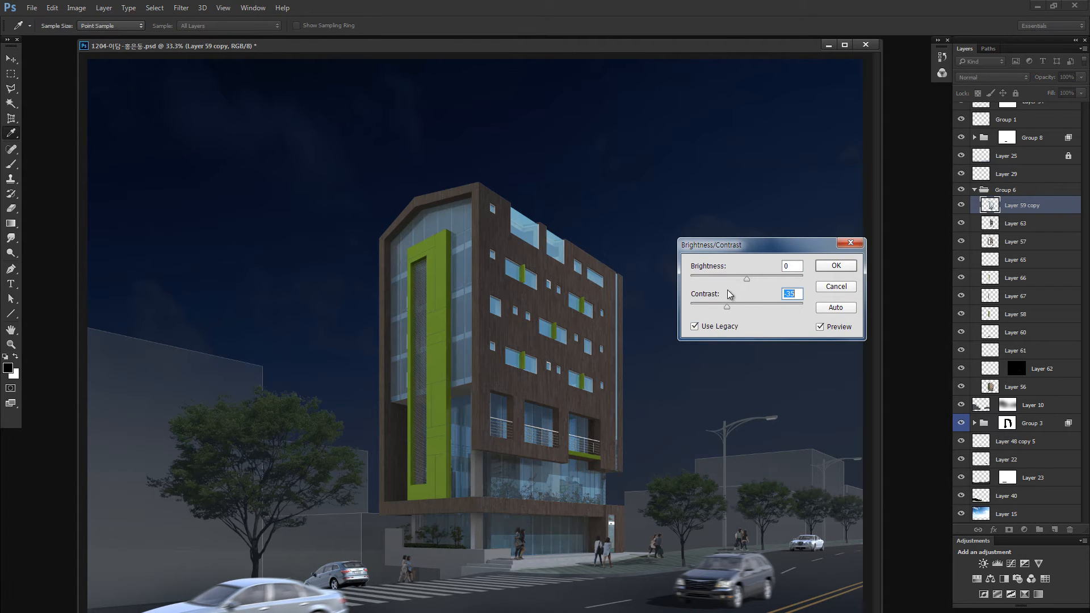
left_click_drag(739, 279, 726, 306)
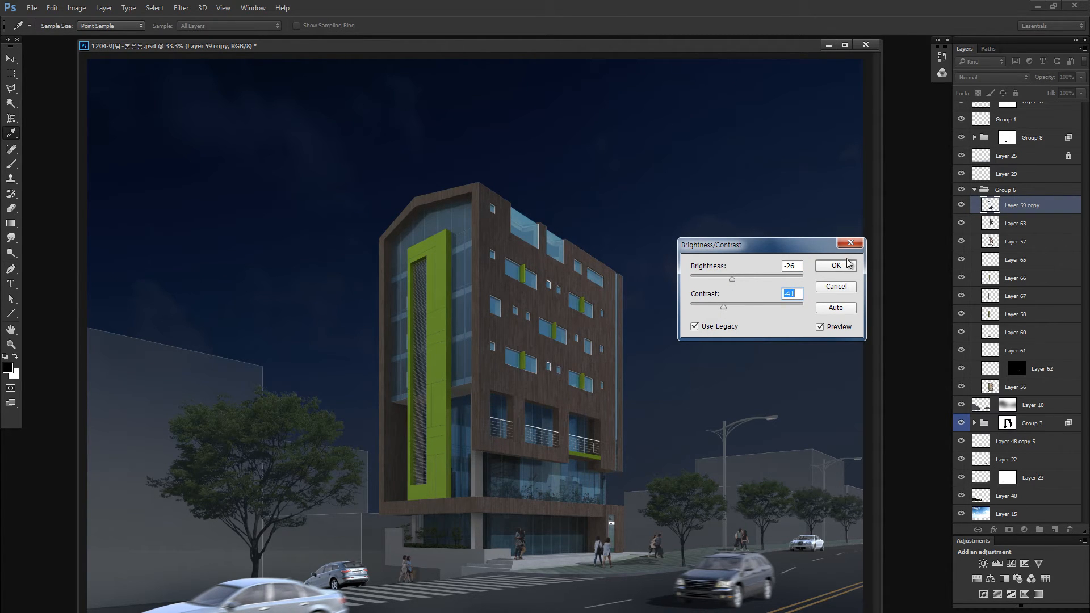
left_click(837, 266)
- Outline the upper floors of the side facade with a polygonal selection running from the roof corner to above the balconies
key("l")
left_click(568, 160)
left_click(513, 167)
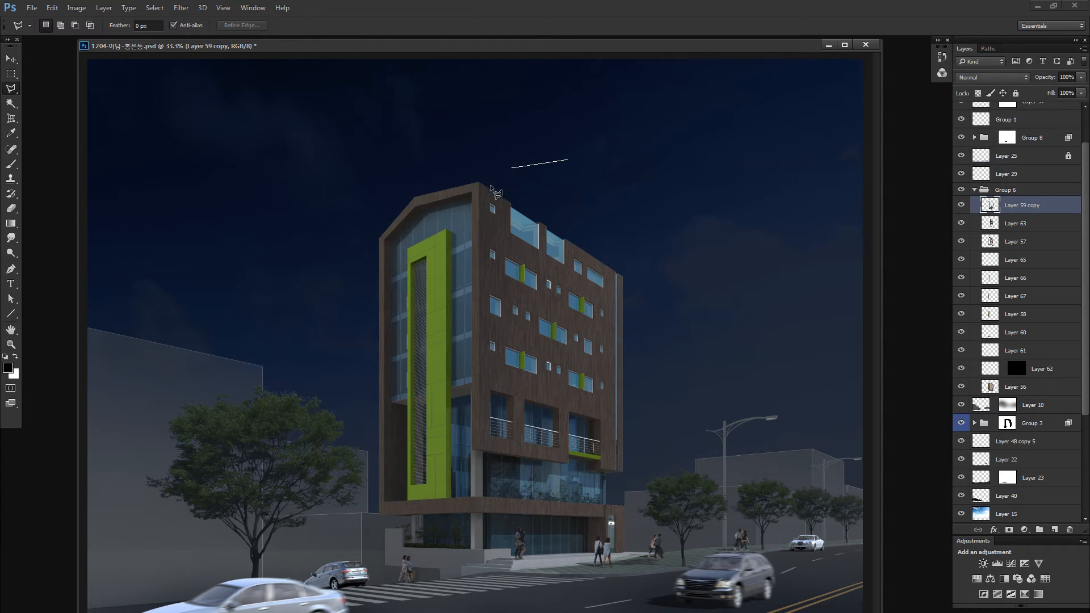
left_click(482, 188)
left_click(482, 383)
left_click(641, 415)
double_click(725, 258)
- Hide the selection edges and lower the brightness and contrast of the selected upper side windows without the legacy option
key("ctrl+h")
key("alt+i")
key("j")
key("c")
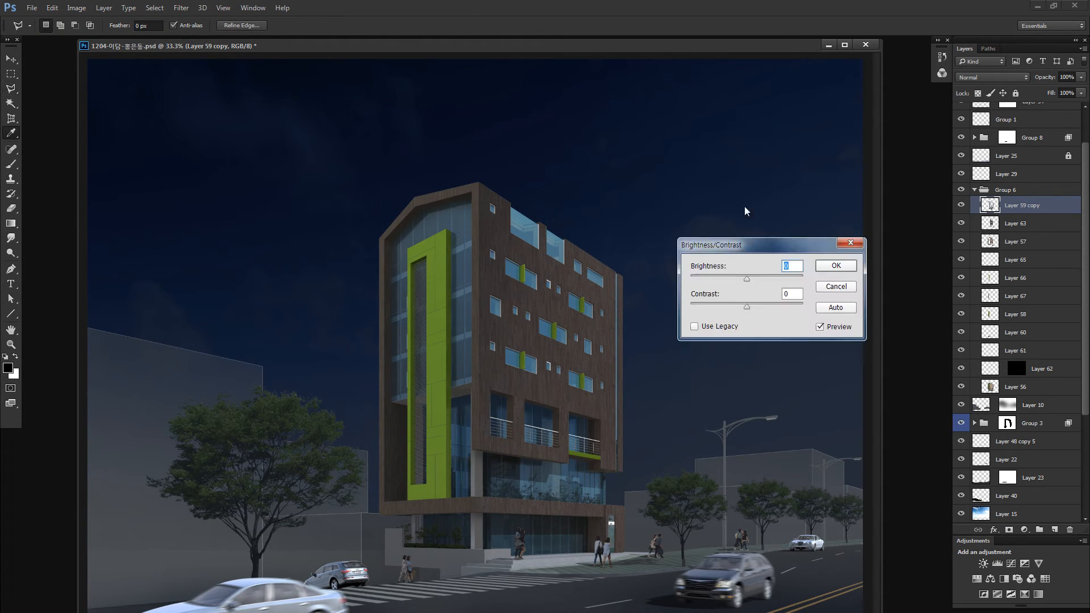
left_click_drag(731, 277, 728, 277)
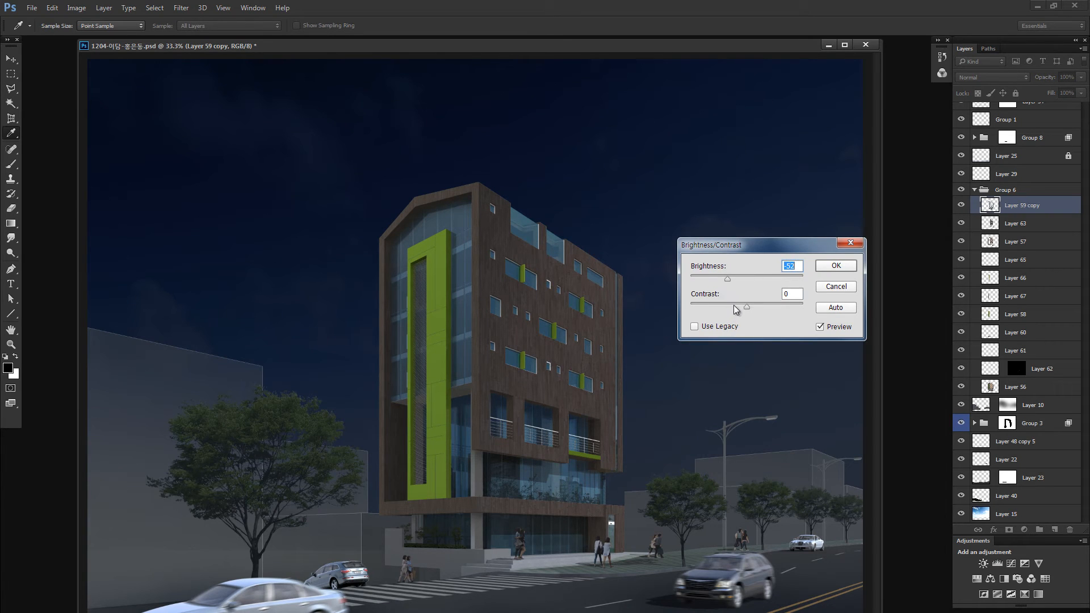
left_click(733, 304)
left_click_drag(727, 278, 724, 279)
left_click(845, 267)
- Lasso the upper front glazing, upper side windows and lower storefront with a 3 px feather and check the selection in quick mask
key("l")
key("shift+l")
mouse_move(437, 216)
left_mouse_down()
mouse_move(478, 307)
mouse_move(475, 247)
mouse_move(505, 261)
mouse_move(546, 342)
left_mouse_up()
mouse_move(505, 456)
left_mouse_down()
mouse_move(522, 573)
mouse_move(607, 472)
left_mouse_up()
key("q")
- Lasso the upper floors of the side facade and preview the selection in quick mask
key("q")
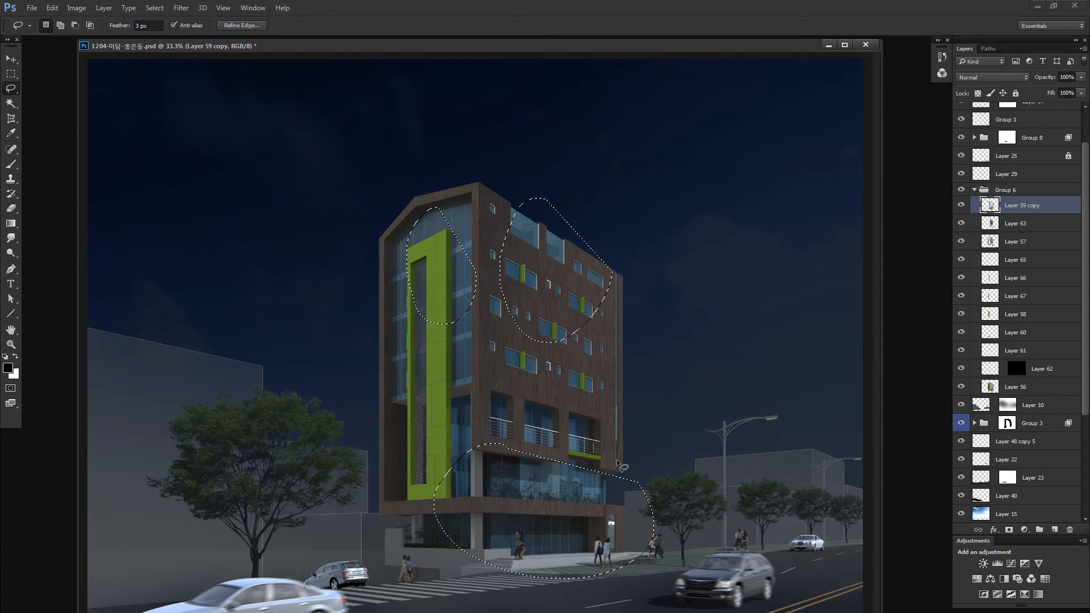
mouse_move(601, 411)
left_mouse_down()
mouse_move(354, 445)
mouse_move(604, 411)
left_mouse_up()
mouse_move(682, 394)
left_mouse_down()
mouse_move(624, 390)
mouse_move(636, 372)
left_mouse_up()
mouse_move(618, 279)
left_mouse_down()
mouse_move(527, 185)
mouse_move(491, 206)
mouse_move(479, 355)
mouse_move(559, 414)
mouse_move(688, 308)
left_mouse_up()
key("q")
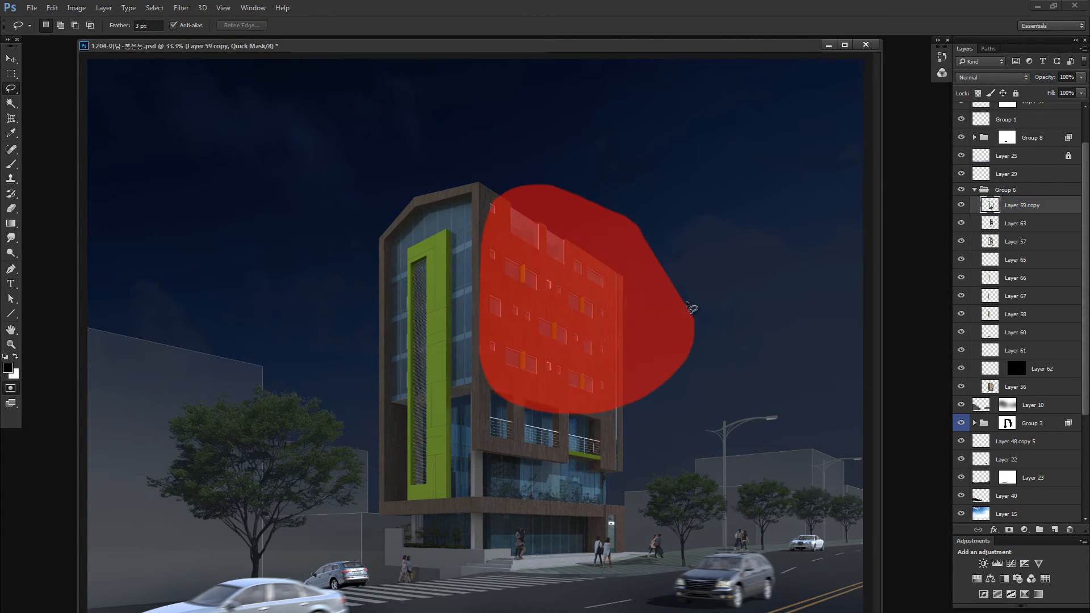
key("q")
- Lasso the front glazing and the lower floors, preview the area in quick mask, and clear the selections
mouse_move(469, 210)
left_mouse_down()
mouse_move(404, 486)
mouse_move(477, 227)
left_mouse_up()
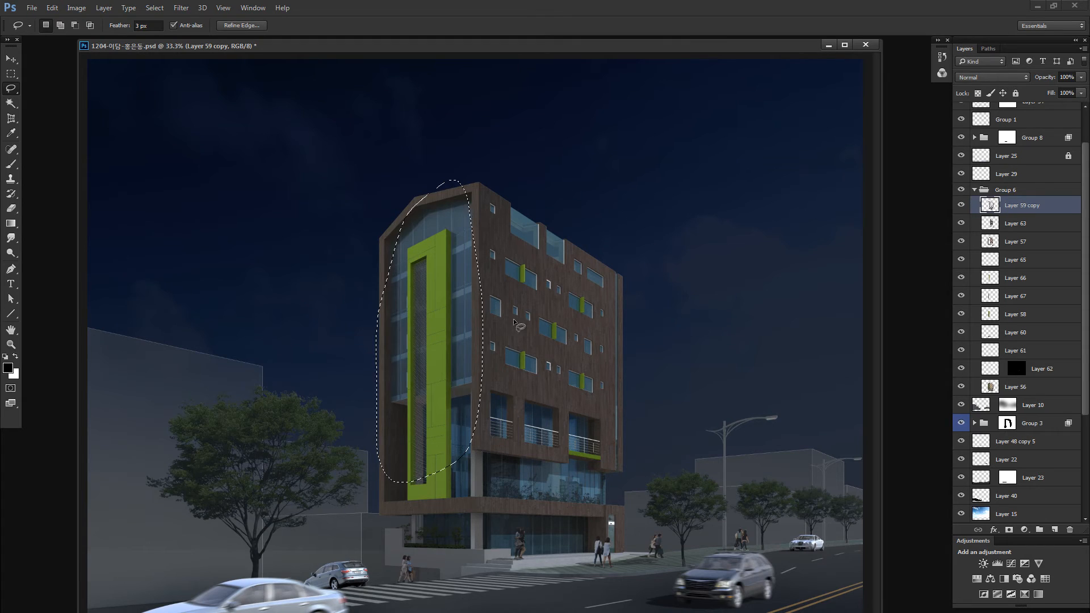
key("q")
mouse_move(539, 394)
left_mouse_down()
mouse_move(468, 397)
mouse_move(517, 553)
mouse_move(639, 410)
mouse_move(594, 400)
left_mouse_up()
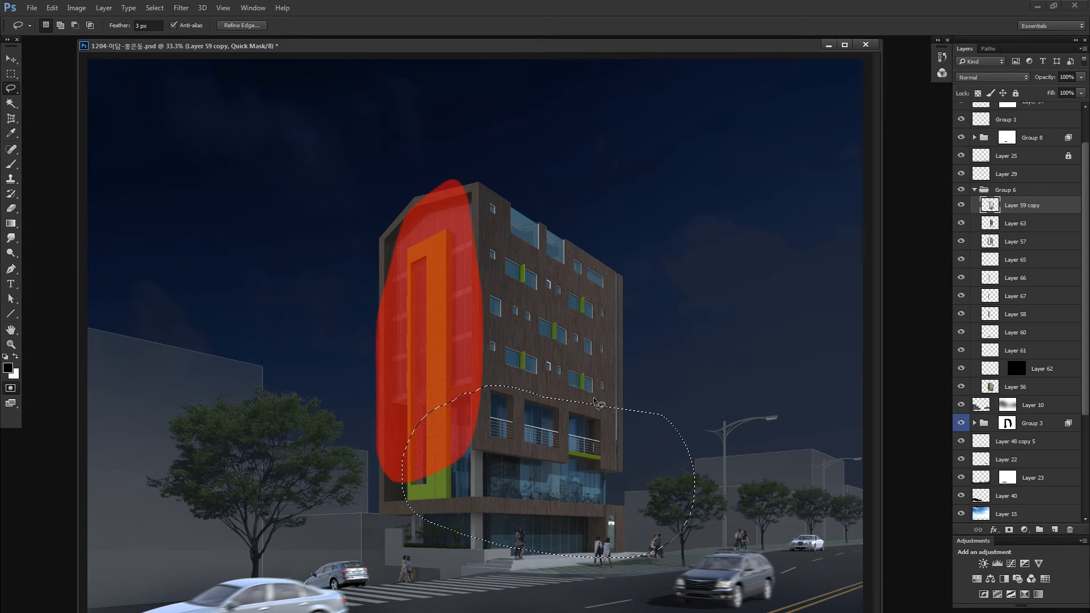
key("ctrl+d")
key("q")
key("ctrl+d")
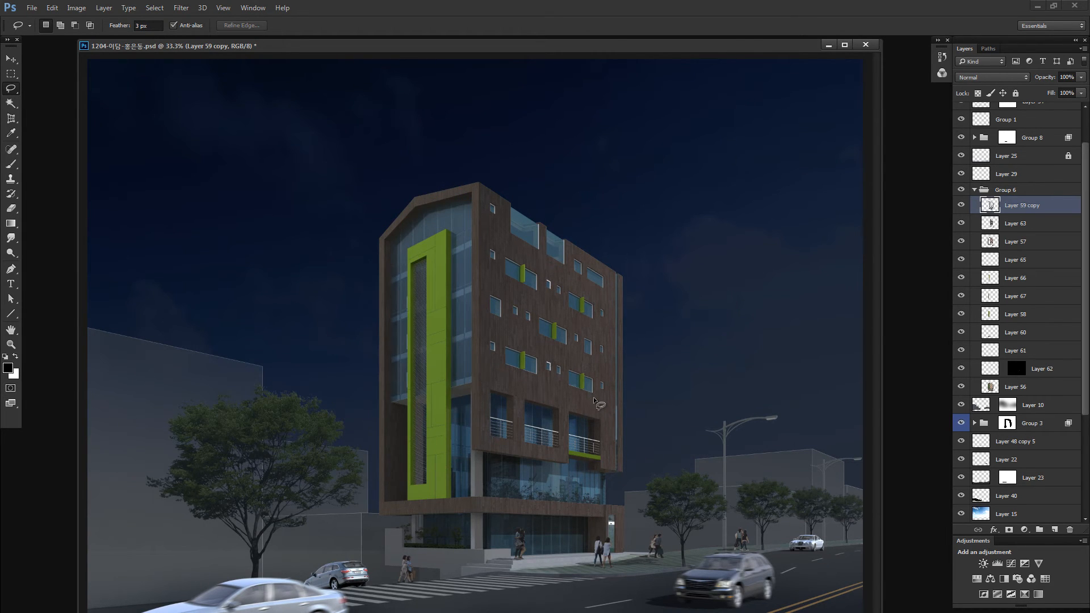
mouse_move(521, 148)
left_mouse_down()
mouse_move(435, 143)
mouse_move(449, 149)
left_mouse_up()
key("ctrl+d")
- Fully desaturate the merged glass layer with Hue/Saturation, setting saturation to -100
key("i")
key("ctrl+u")
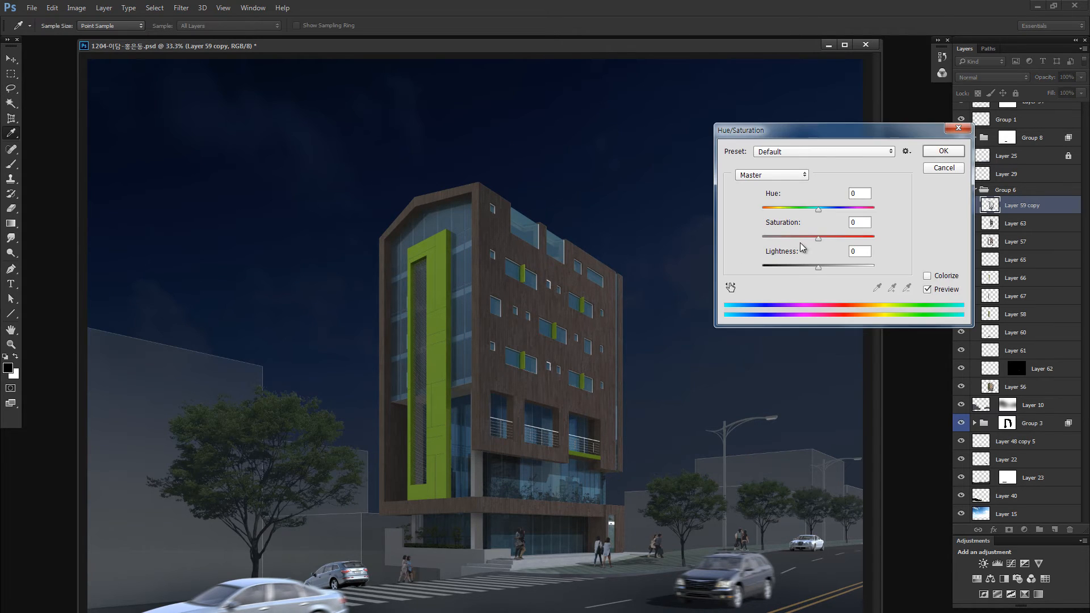
left_click_drag(784, 239, 762, 239)
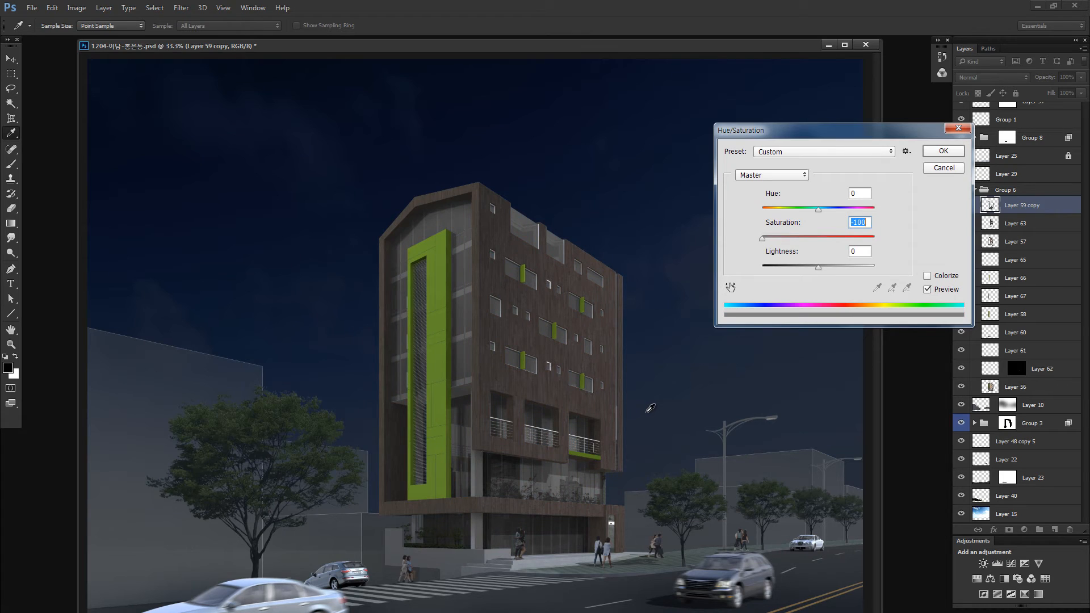
left_click(931, 154)
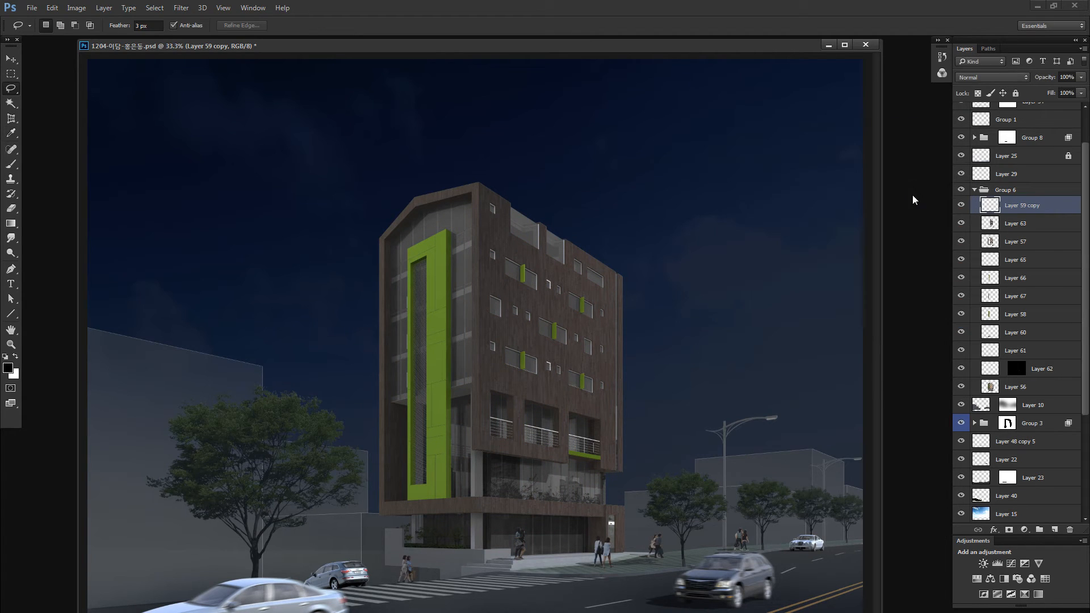
- Tint the midtones of the merged glass layer toward cyan and blue with Color Balance
key("ctrl+b")
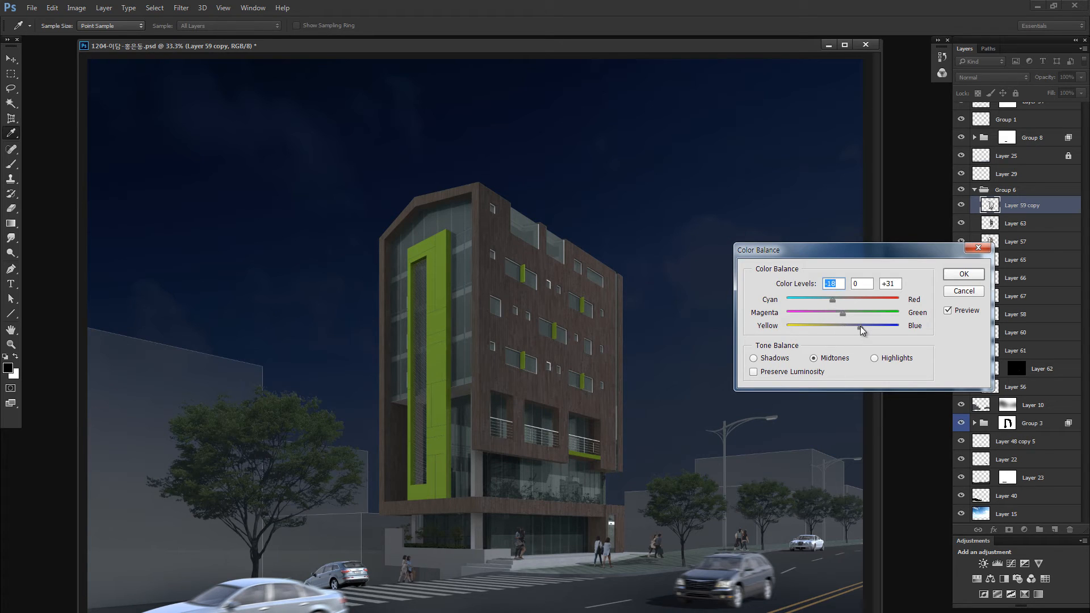
left_click_drag(860, 326, 861, 326)
left_click(964, 275)
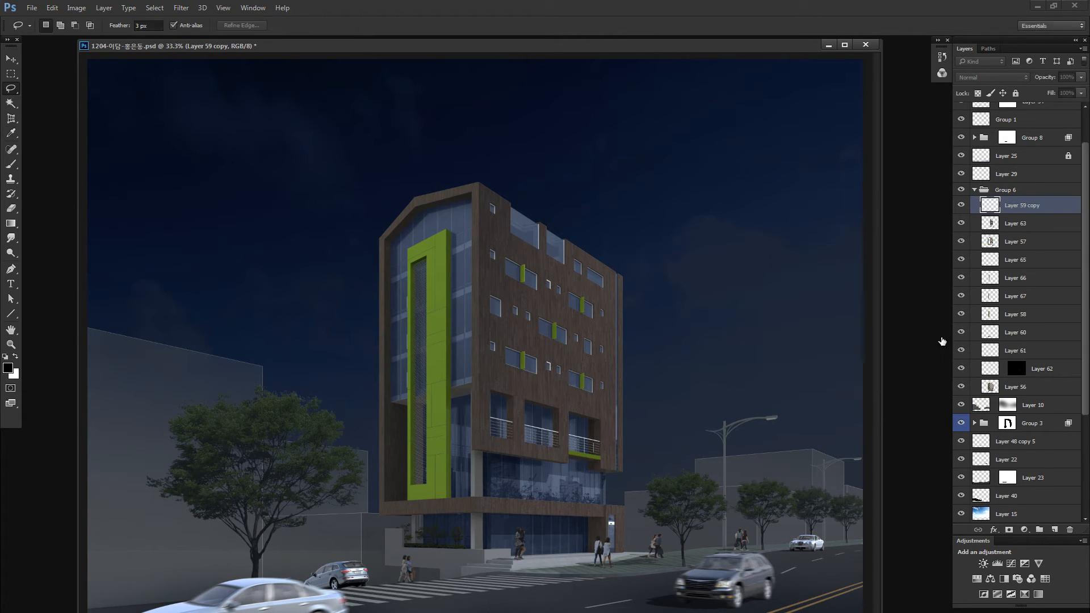
- Isolate the balcony railing layer to check it, restore all layers, and lower the railings' contrast with legacy Brightness/Contrast
key("z")
left_click_drag(542, 425, 657, 425)
key("v")
left_click(466, 454)
left_click(960, 369, "alt")
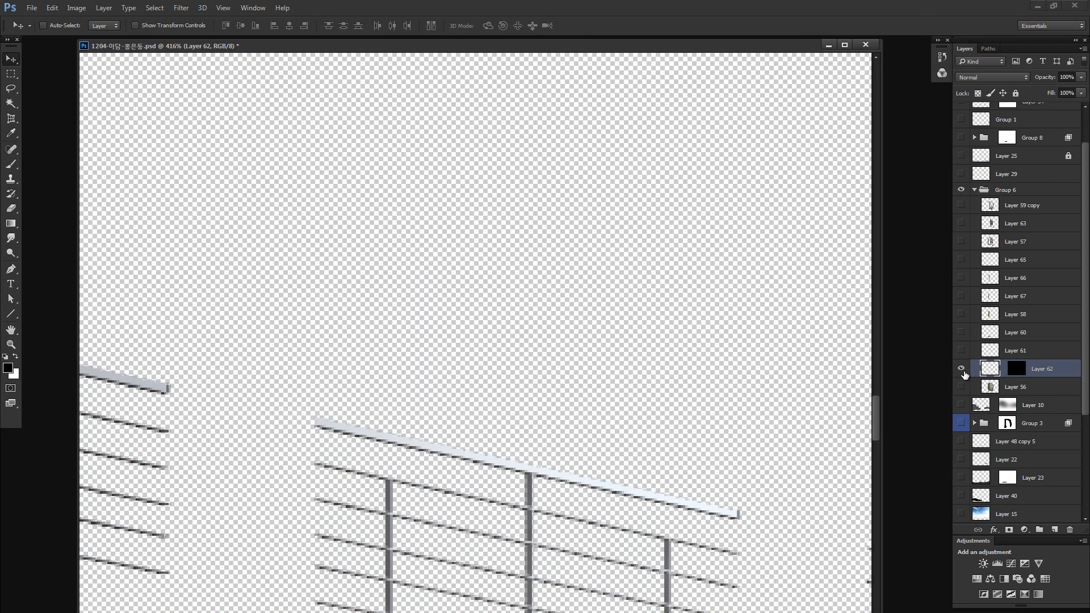
left_click(963, 372, "alt")
key("alt+i")
key("a")
key("c")
left_click(713, 329)
left_click_drag(746, 307, 709, 306)
left_click(836, 265)
key("ctrl+0")
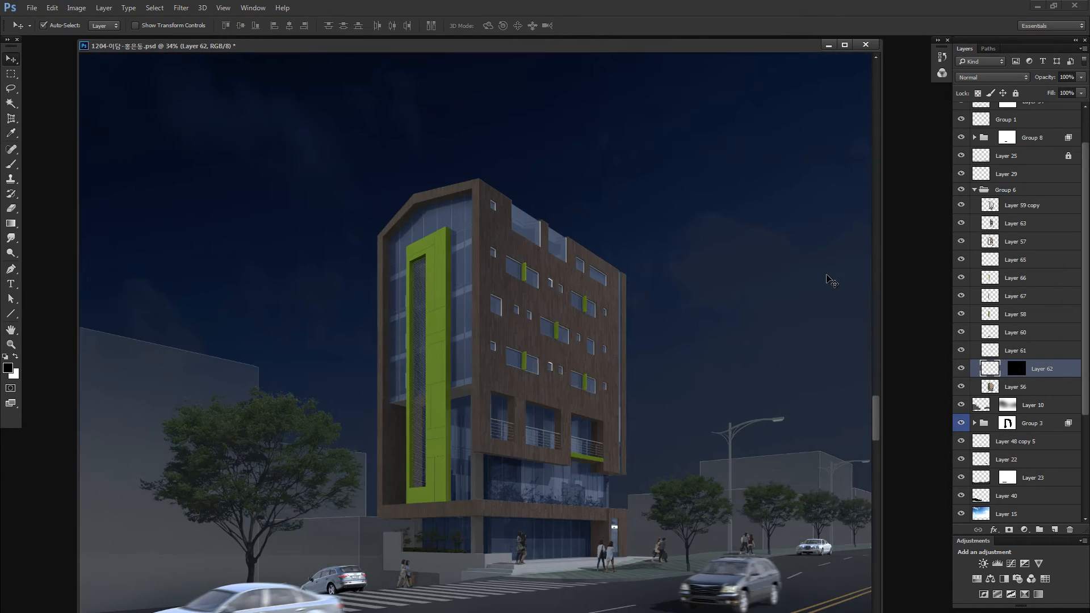
- Shift the balcony railings' midtones slightly toward cyan with Color Balance
key("z")
left_click(585, 424)
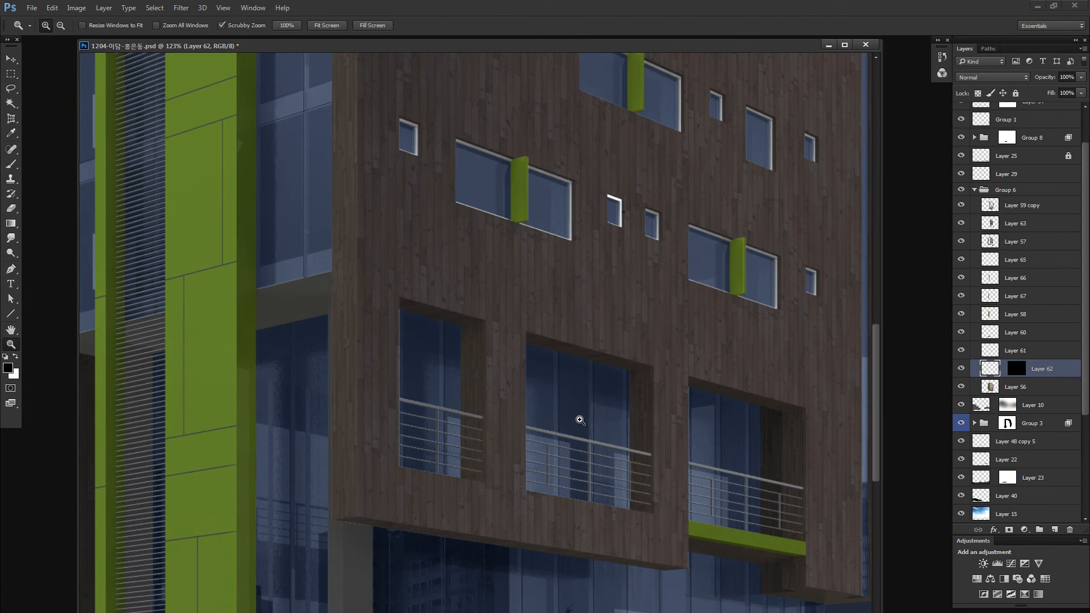
key("ctrl+b")
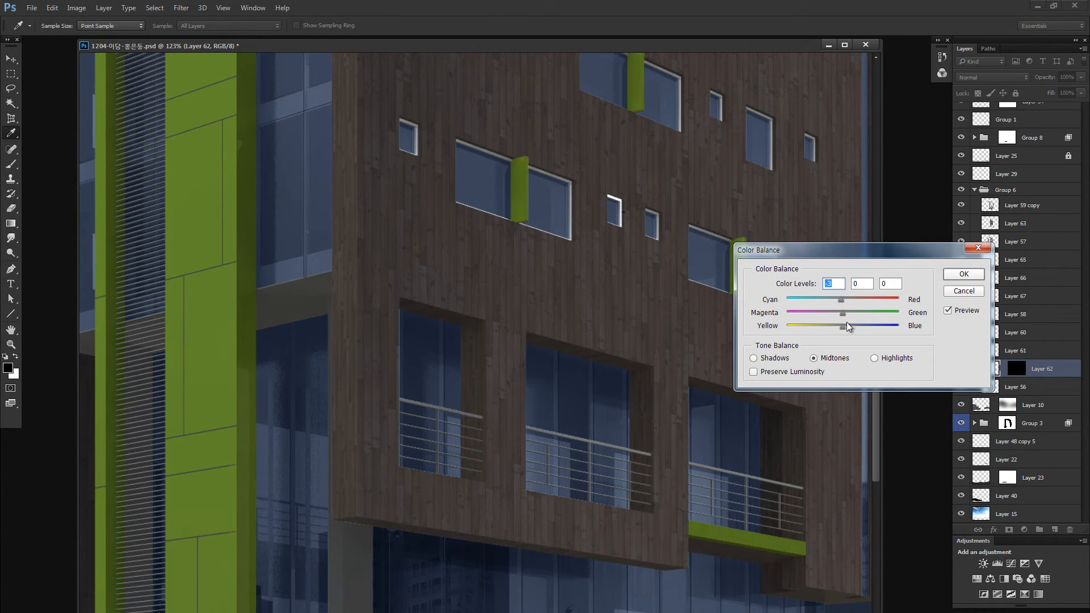
left_click(964, 274)
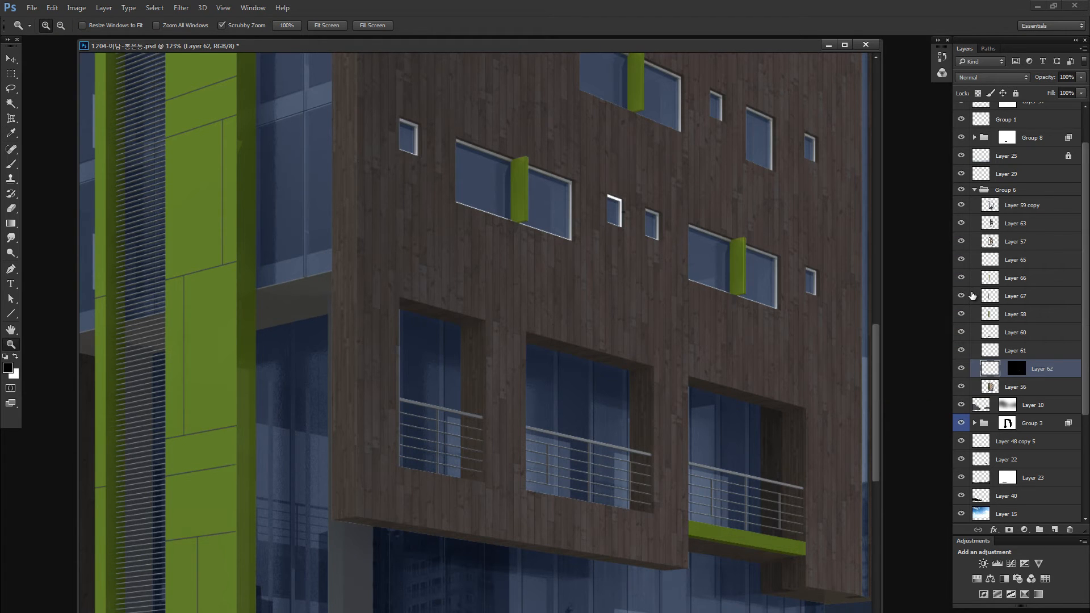
key("ctrl+0")
- Darken the white window frame layer with legacy Brightness/Contrast, setting brightness to -30 and contrast to -76
left_click_drag(540, 355, 656, 358)
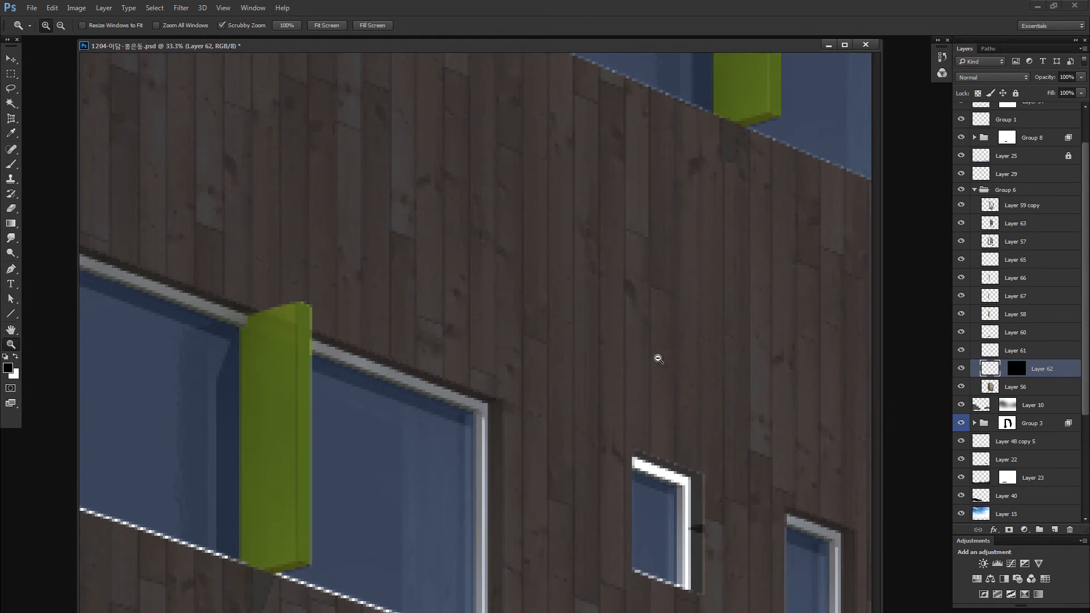
key("v")
left_click(640, 467)
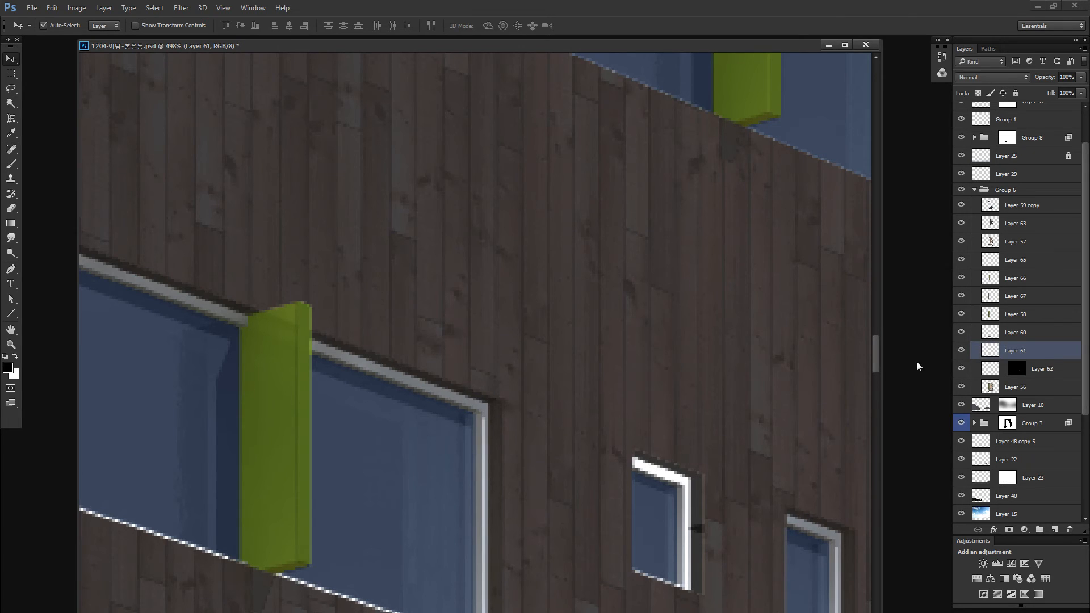
left_click(961, 351, "alt")
left_click(963, 351, "alt")
key("alt+i")
key("j")
key("c")
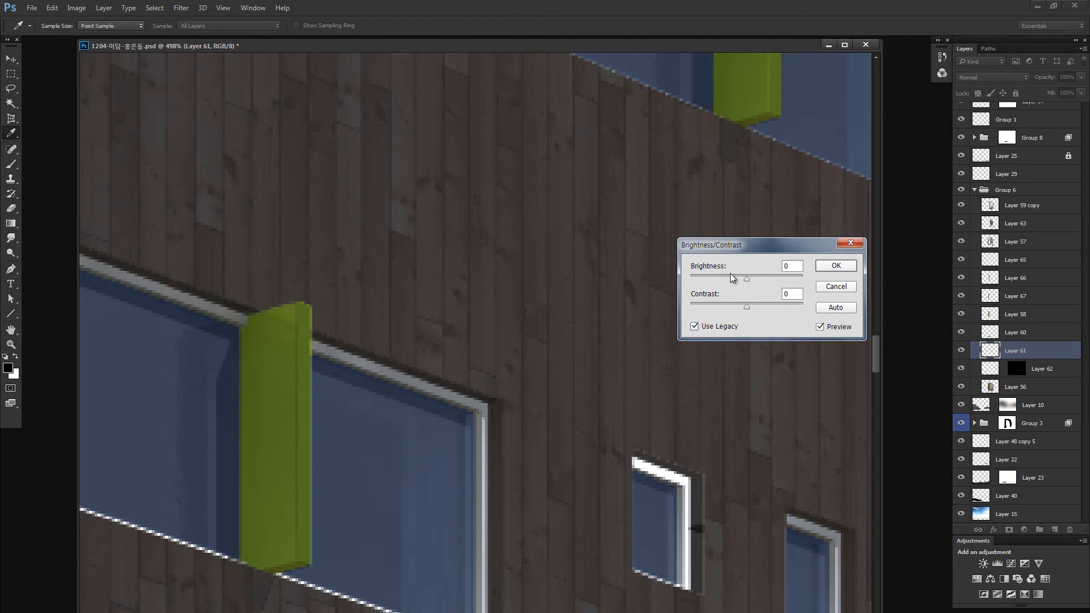
left_click(721, 278)
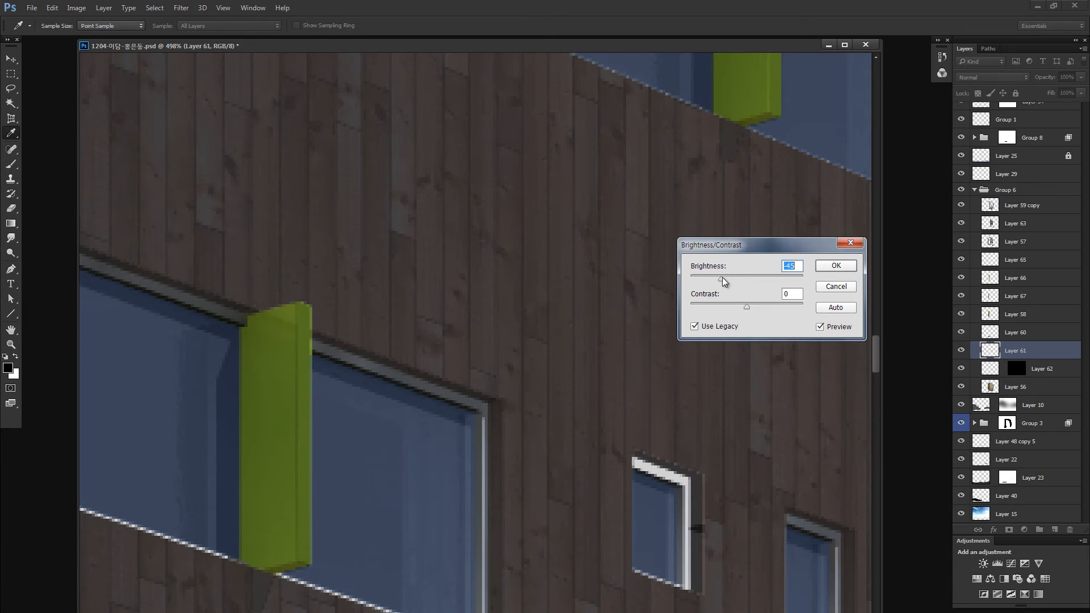
left_click(713, 304)
left_click_drag(714, 303, 704, 303)
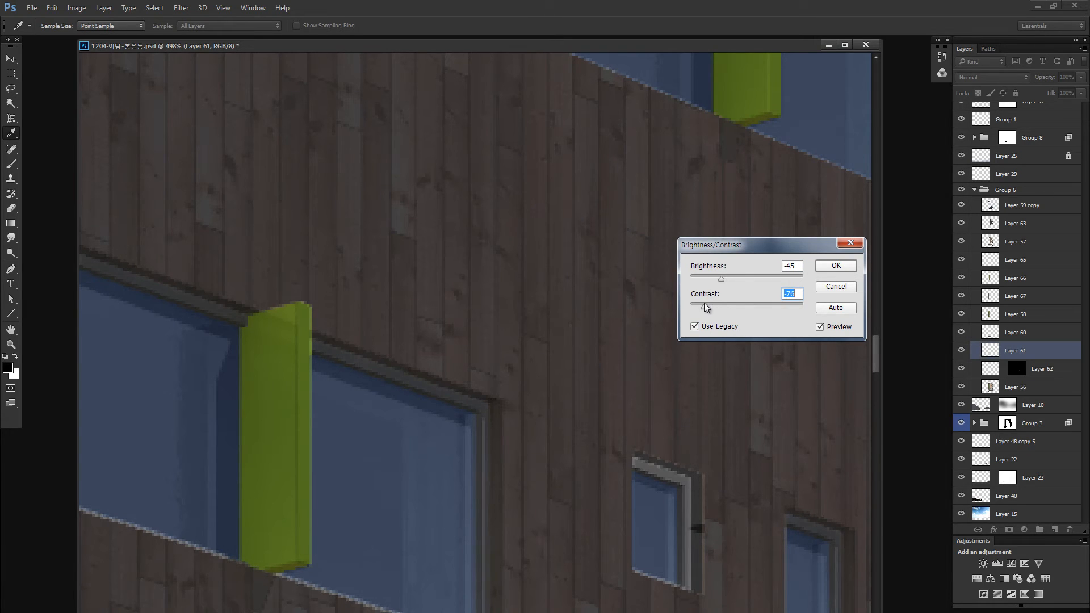
left_click(833, 266)
key("v")
key("ctrl+0")
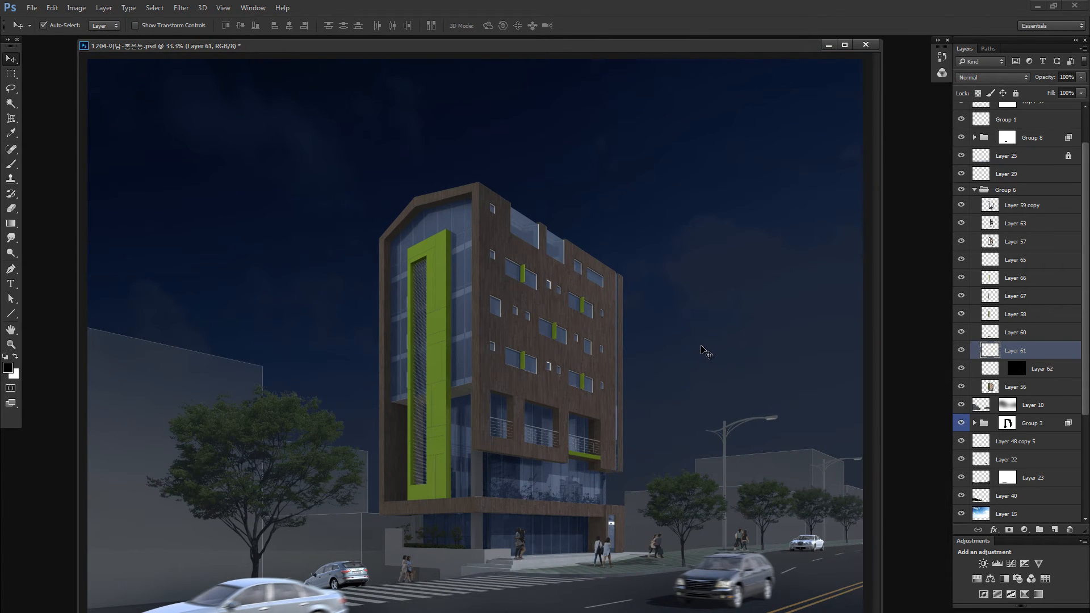
- Shift the window frames' midtones toward cyan and blue with Color Balance
key("z")
left_click_drag(587, 327, 613, 323)
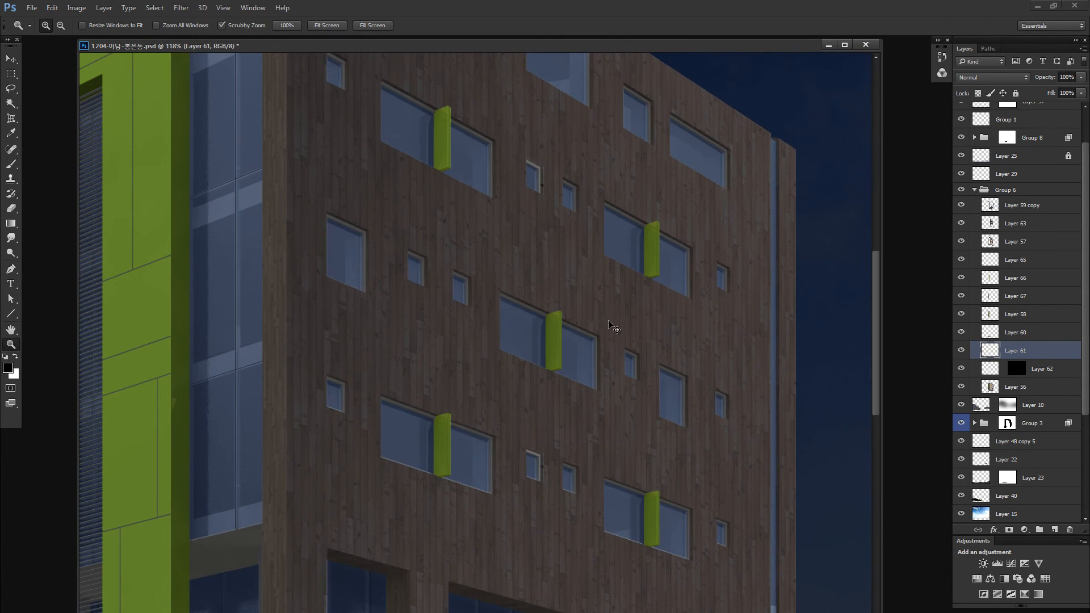
key("ctrl+b")
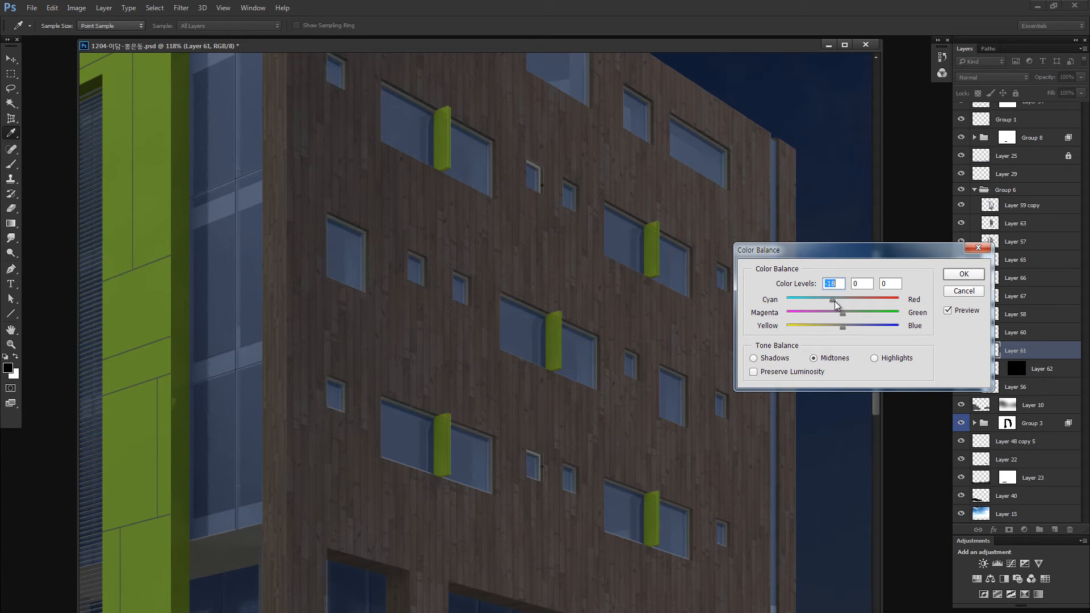
left_click_drag(836, 301, 847, 325)
left_click(958, 275)
key("ctrl+0")
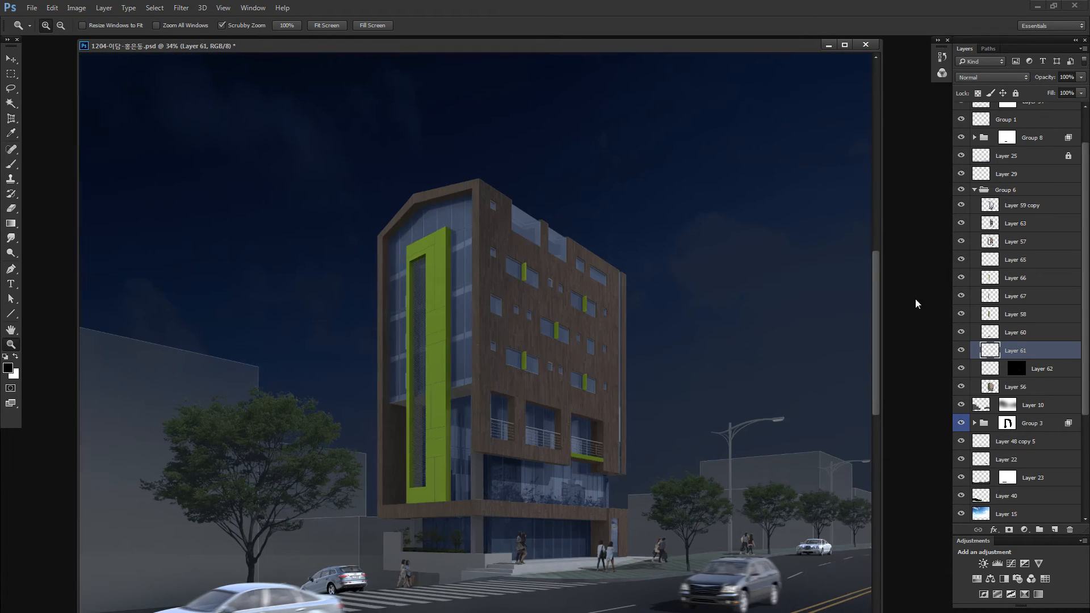
- Check the green frame's front panel layer in isolation, then lower its brightness and contrast with legacy Brightness/Contrast
left_click_drag(443, 343, 505, 342)
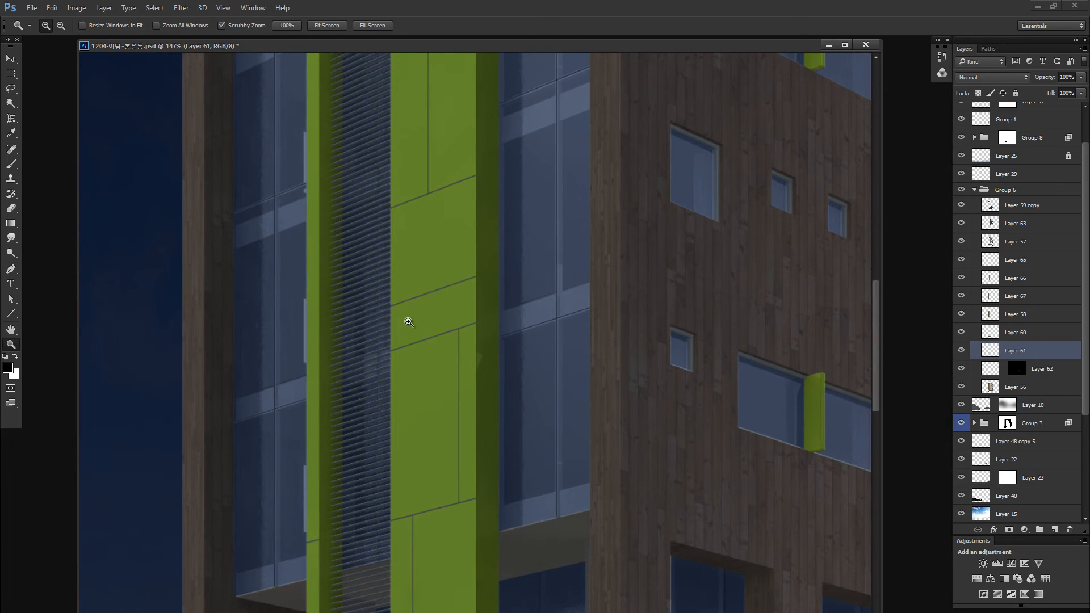
key("ctrl+0")
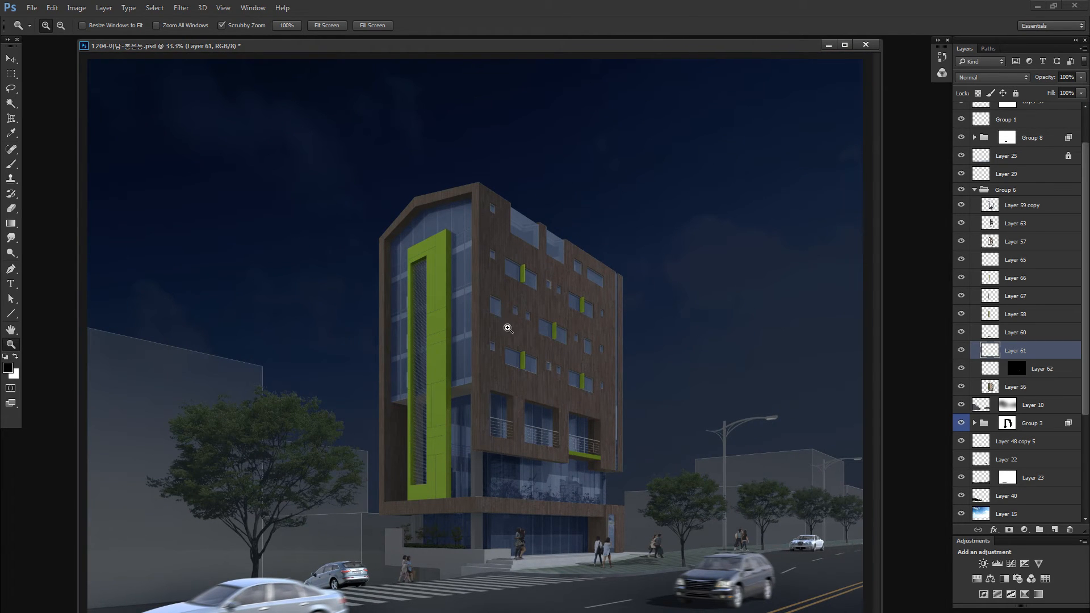
key("v")
left_click(615, 316)
left_click(961, 278, "alt")
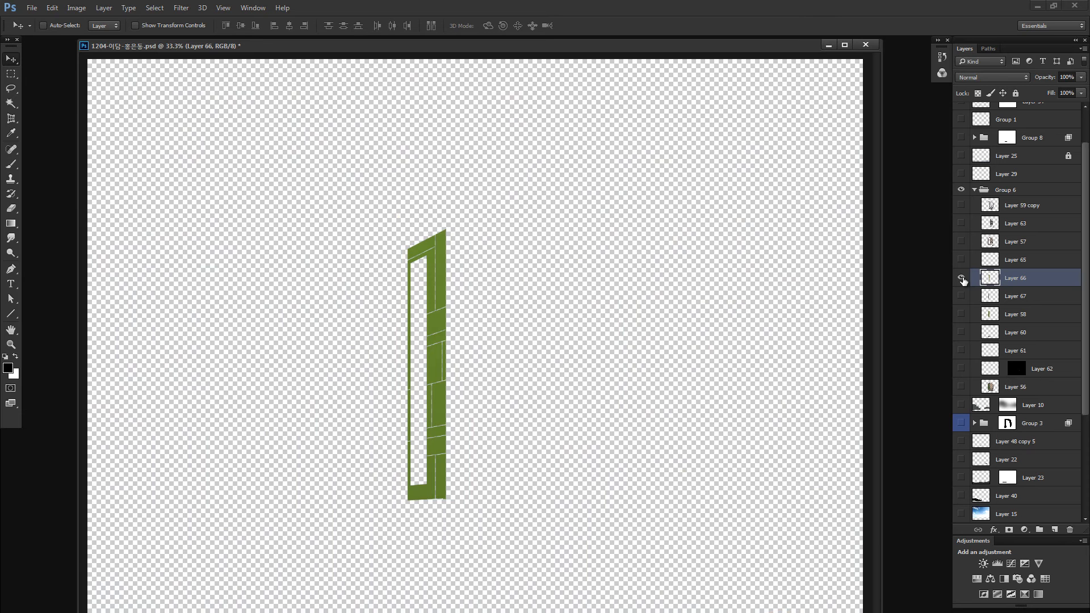
left_click(960, 278, "alt")
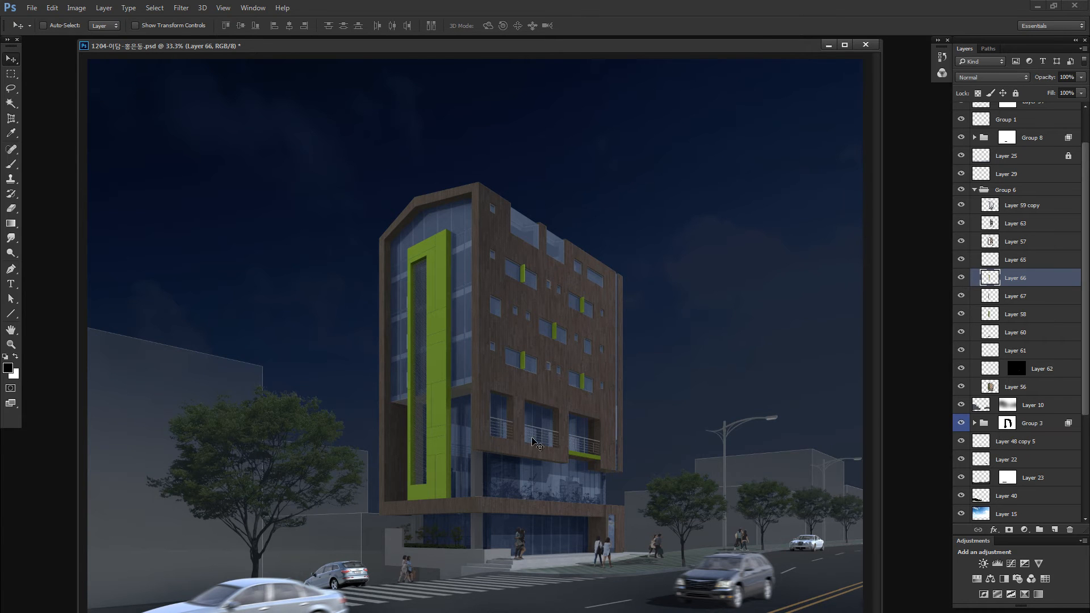
key("alt+i")
key("j")
key("c")
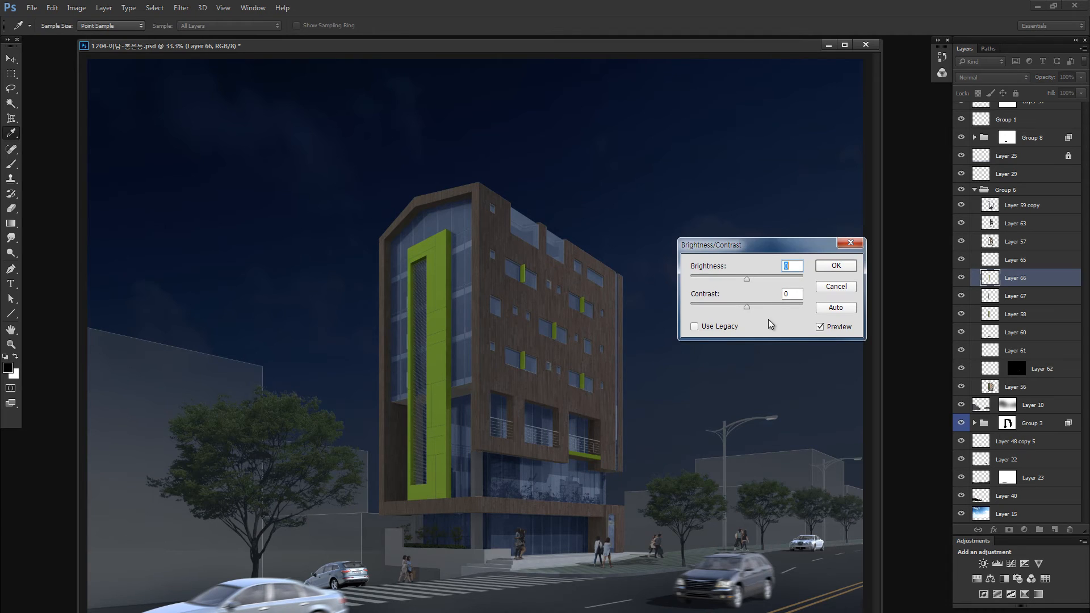
left_click(728, 332)
left_click_drag(746, 279, 740, 278)
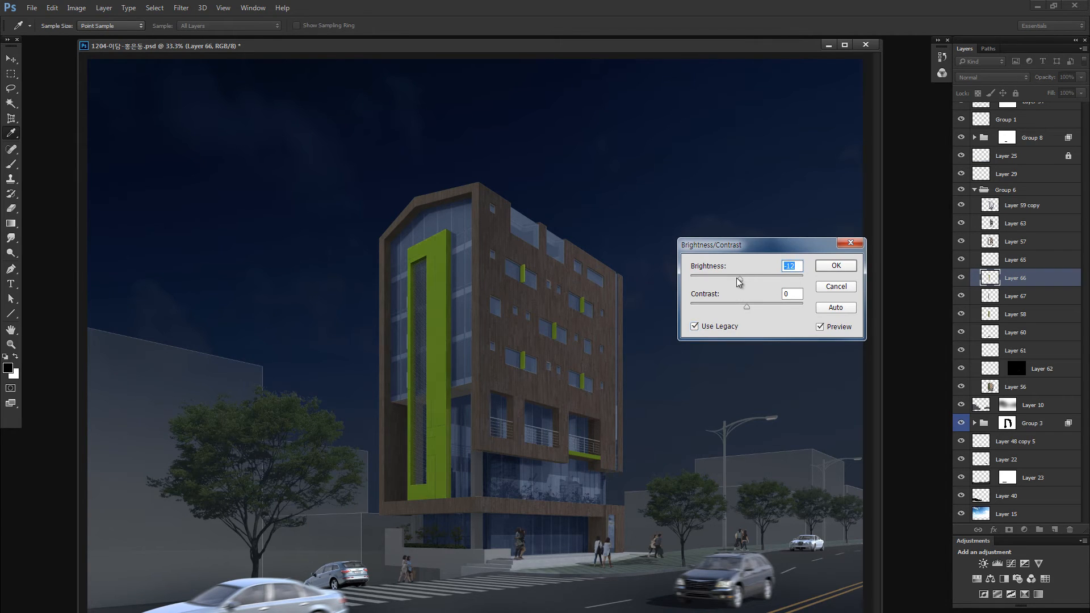
left_click(739, 307)
left_click_drag(741, 275, 737, 283)
left_click(729, 278)
left_click(836, 265)
- Undo and redo the green panel's darkening to compare it before and after
key("v")
key("ctrl+z")
key("z")
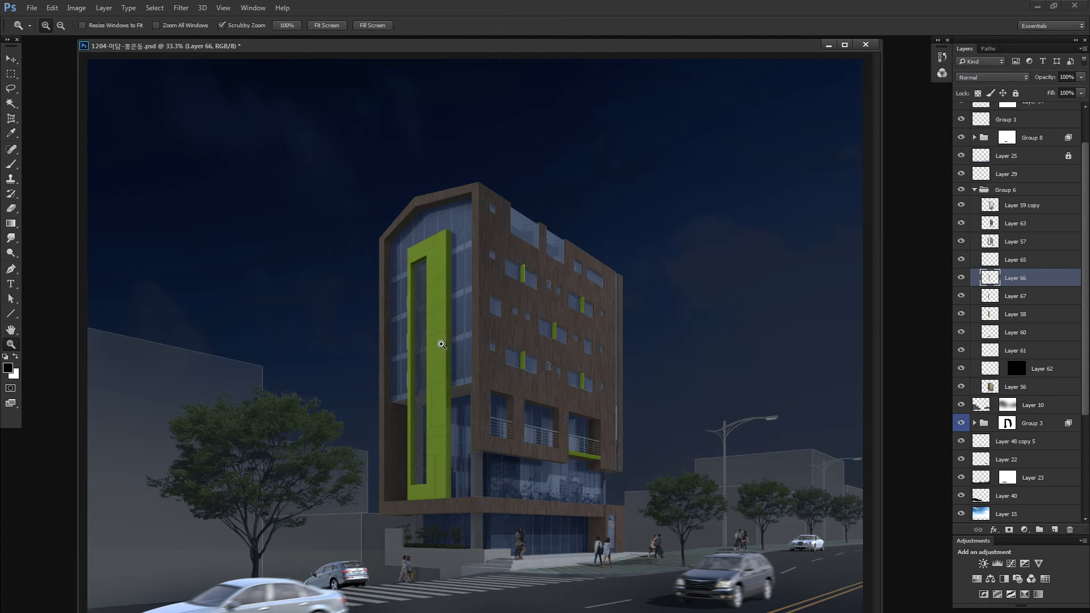
left_click_drag(449, 343, 532, 338)
key("ctrl+z")
- Delete the leftover sunlit triangle on the green frame's shaded side from Layer 58 using a rectangular selection, then deselect
left_click_drag(429, 342, 382, 373)
key("v")
left_click(562, 369)
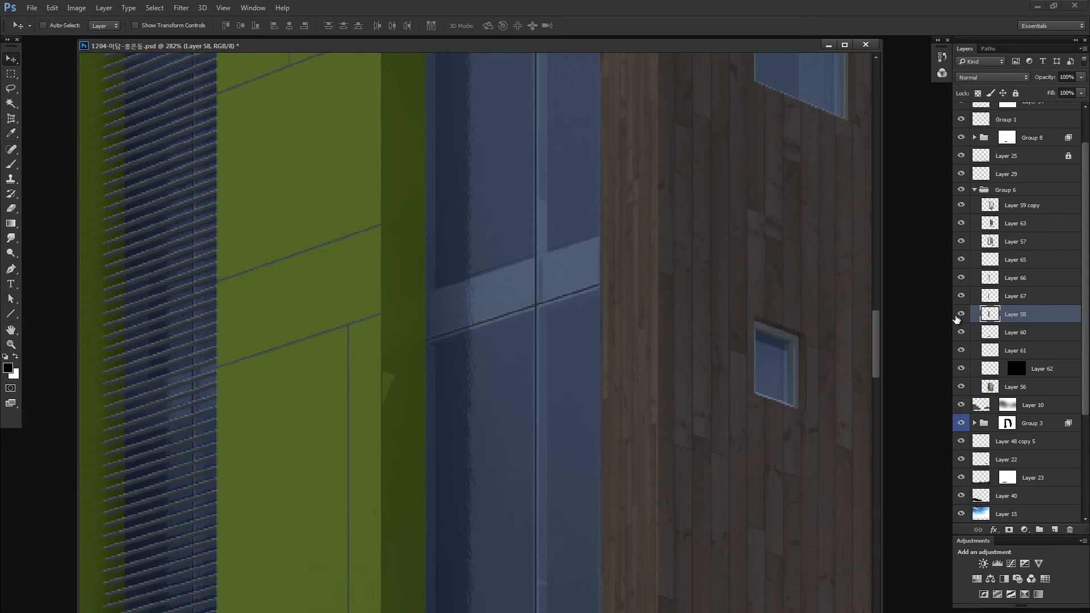
left_click(961, 314)
left_click(961, 314)
key("m")
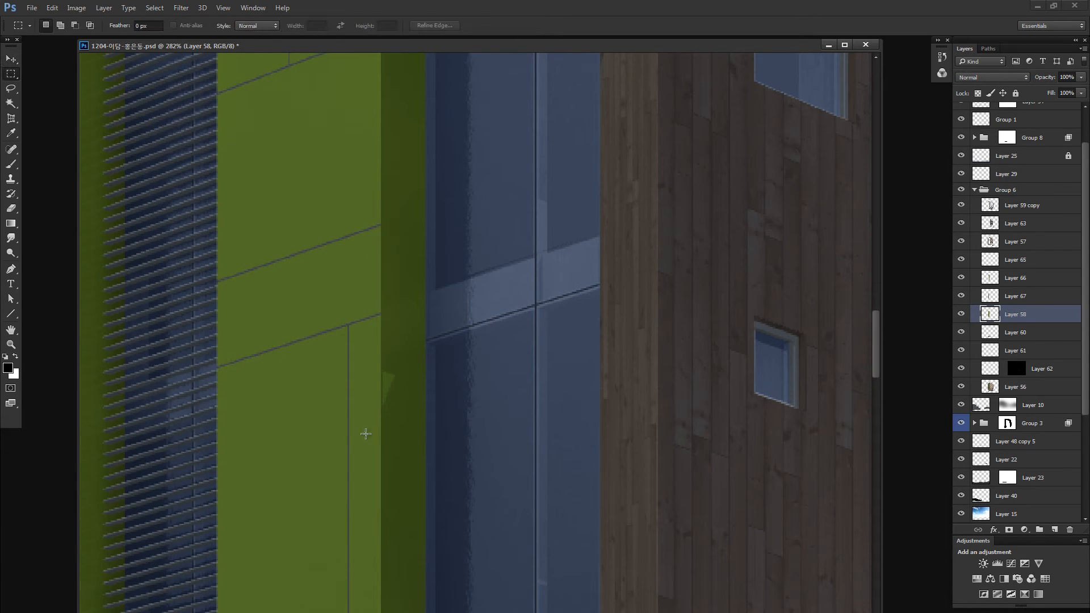
left_click_drag(365, 437, 432, 366)
key("Delete")
key("ctrl+d")
key("ctrl+0")
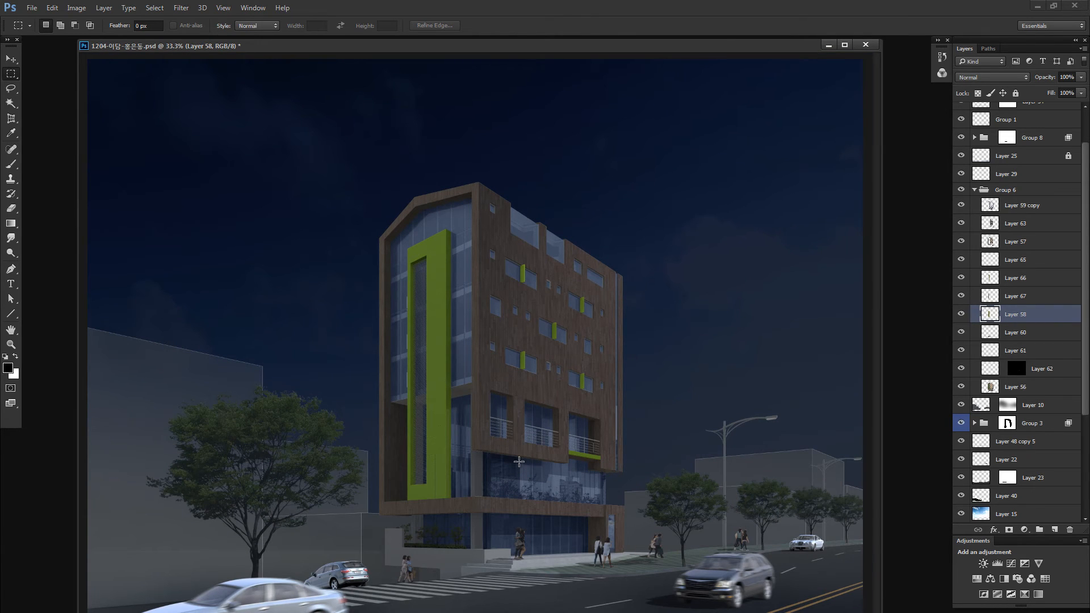
- Check the green frame's joint gaps by isolating Layers 58 and 67 together with Layers 66 and 60
key("z")
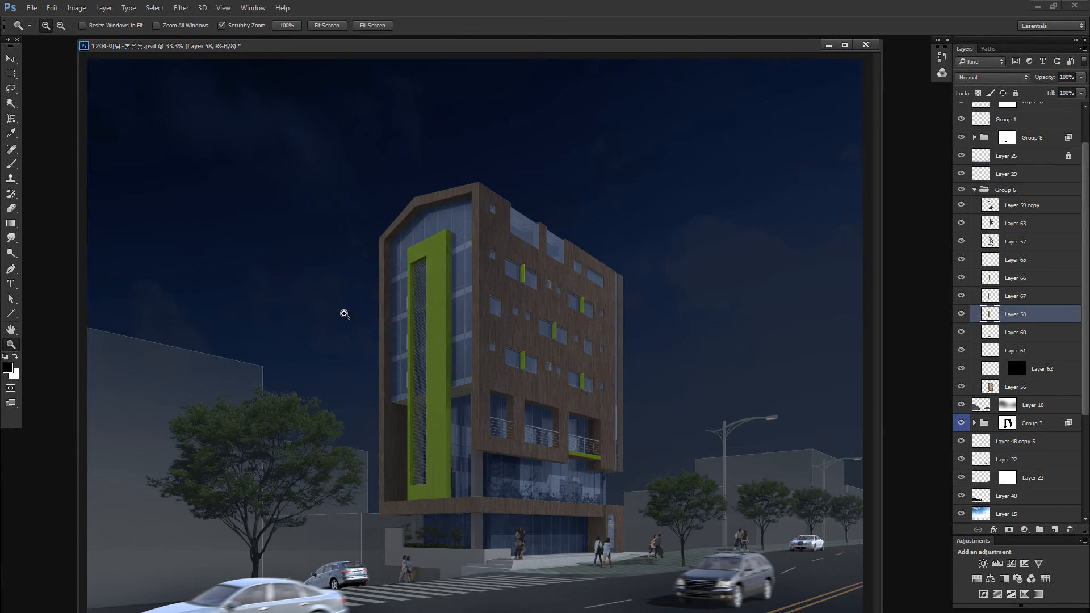
left_click_drag(464, 267, 532, 304)
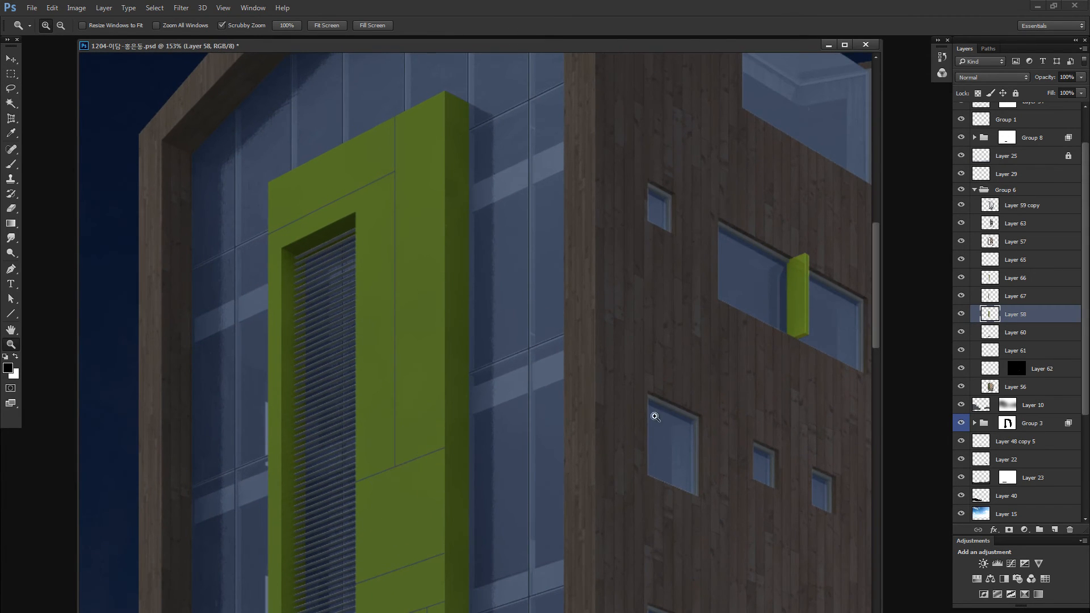
left_click(992, 335)
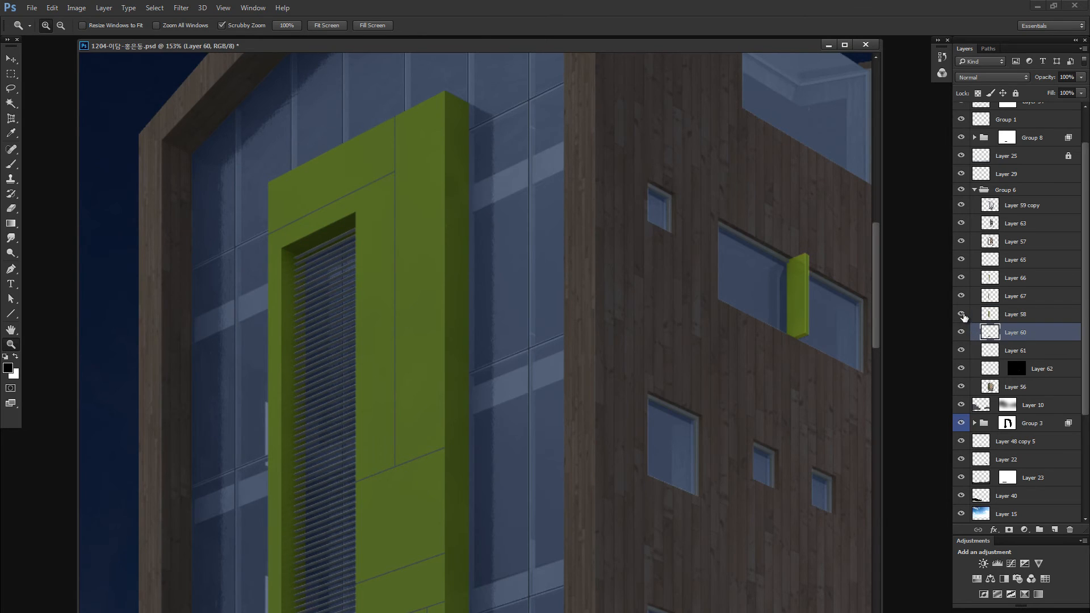
left_click(961, 313, "alt")
left_click(961, 296)
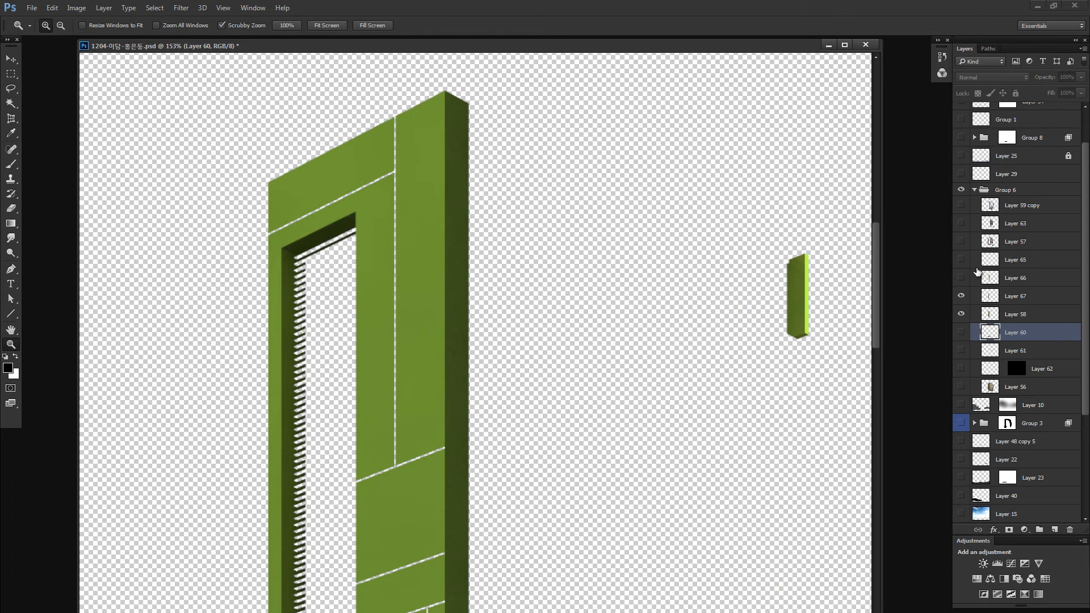
left_click(961, 277)
left_click(961, 332)
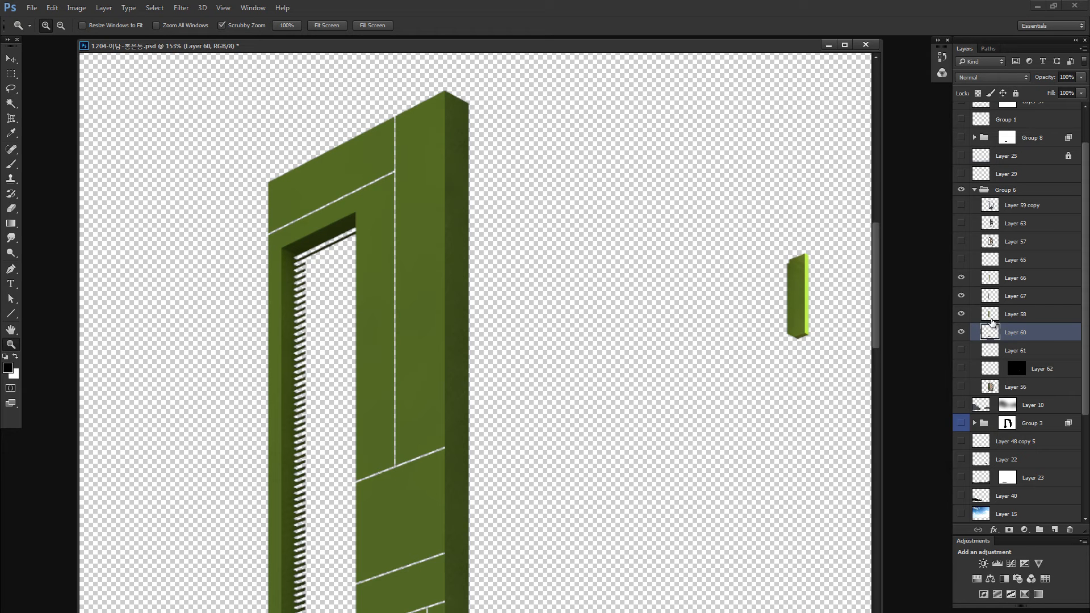
- Add a new empty layer between Layer 58 and Layer 60, then restore the visibility of all layers
left_click(1055, 529)
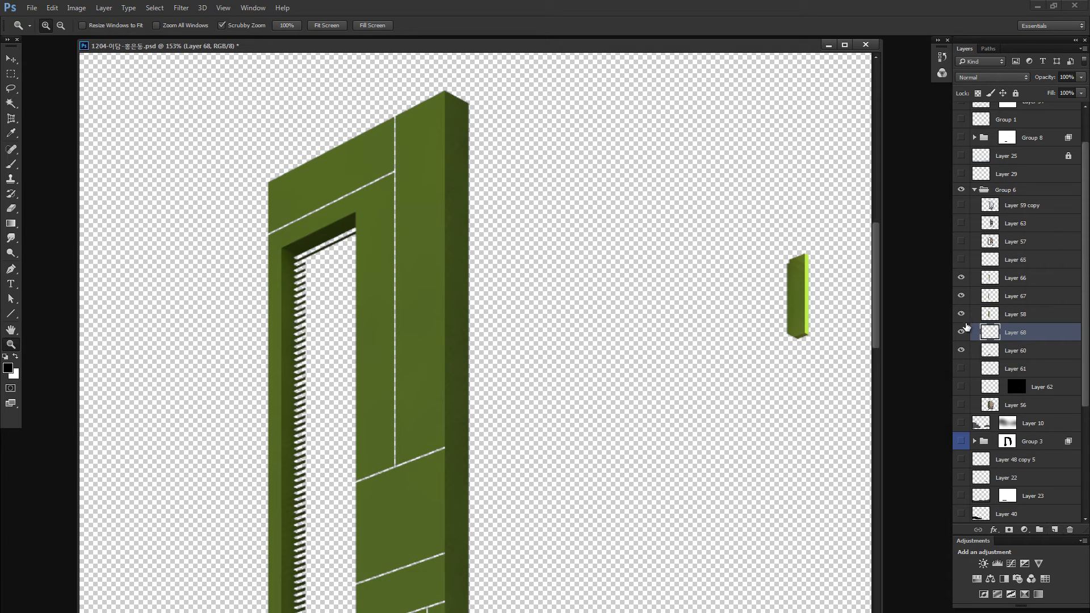
right_click(970, 338)
left_click(972, 354)
right_click(971, 337)
left_click(975, 355)
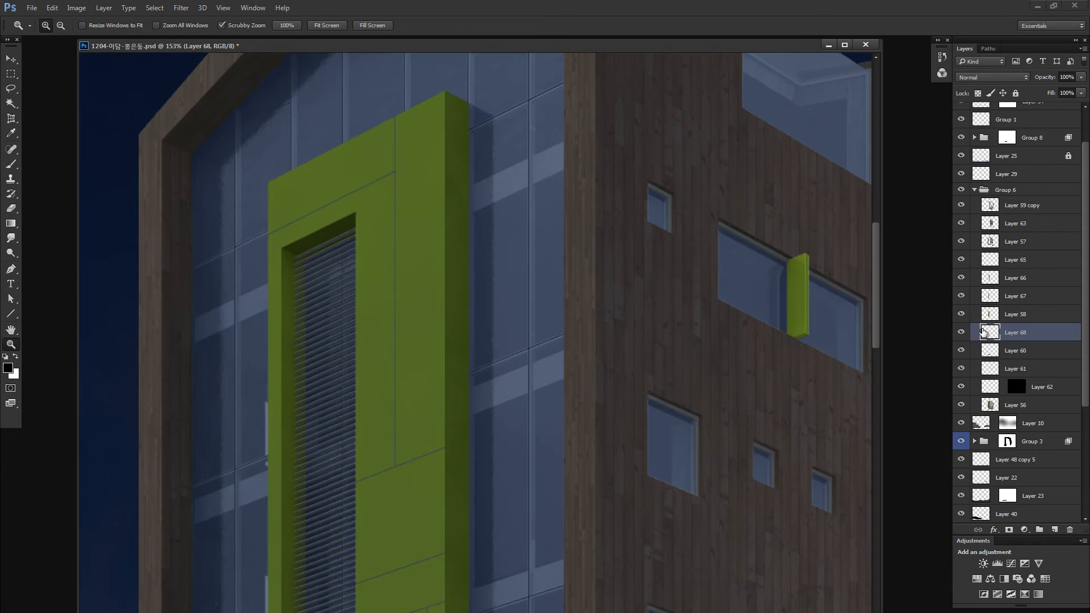
- Paint black behind the green frame's upper slanted joint and long vertical joint with the 40 px brush on the new layer
mouse_move(345, 190)
left_mouse_down()
mouse_move(392, 195)
mouse_move(327, 190)
mouse_move(284, 202)
left_mouse_up()
key("b")
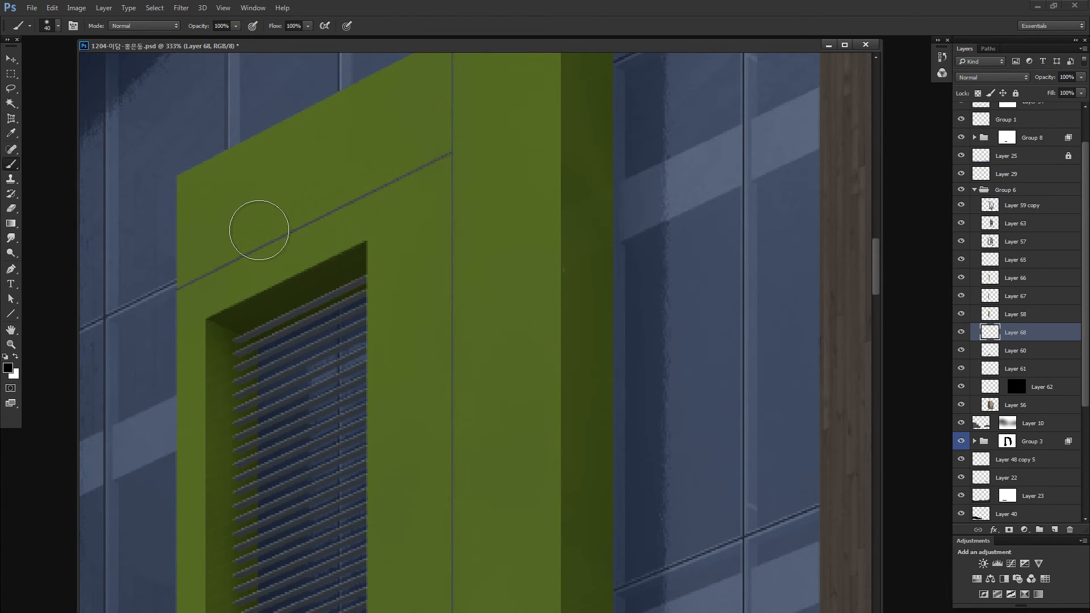
mouse_move(244, 256)
left_mouse_down()
mouse_move(346, 206)
mouse_move(462, 150)
mouse_move(452, 404)
mouse_move(449, 261)
mouse_move(449, 516)
mouse_move(430, 154)
left_mouse_up()
mouse_move(438, 215)
left_mouse_down()
mouse_move(441, 115)
mouse_move(440, 471)
mouse_move(404, 480)
left_mouse_up()
- Reduce the brush to 17 px and blacken the slanted joint below the vertical seam and the unpainted ends of the top joints
left_click(57, 26)
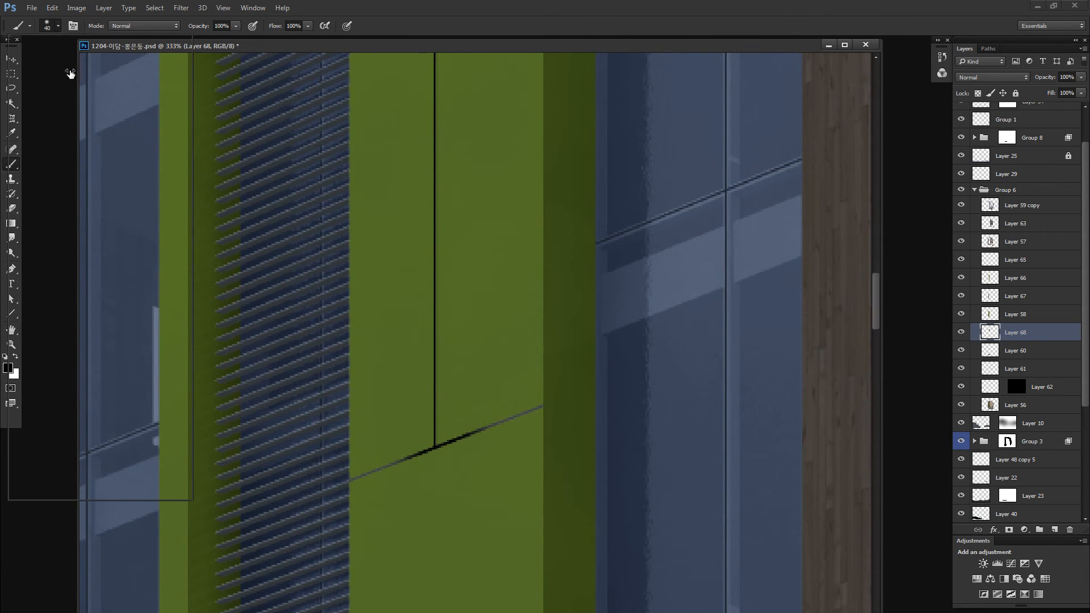
mouse_move(401, 444)
left_mouse_down()
mouse_move(323, 455)
mouse_move(351, 461)
left_mouse_up()
key("ctrl+z")
right_click(447, 445, "alt")
mouse_move(433, 454)
left_mouse_down()
mouse_move(371, 481)
mouse_move(539, 404)
left_mouse_up()
left_click_drag(500, 124, 496, 427)
mouse_move(440, 65)
left_mouse_down()
mouse_move(437, 282)
mouse_move(434, 220)
left_mouse_up()
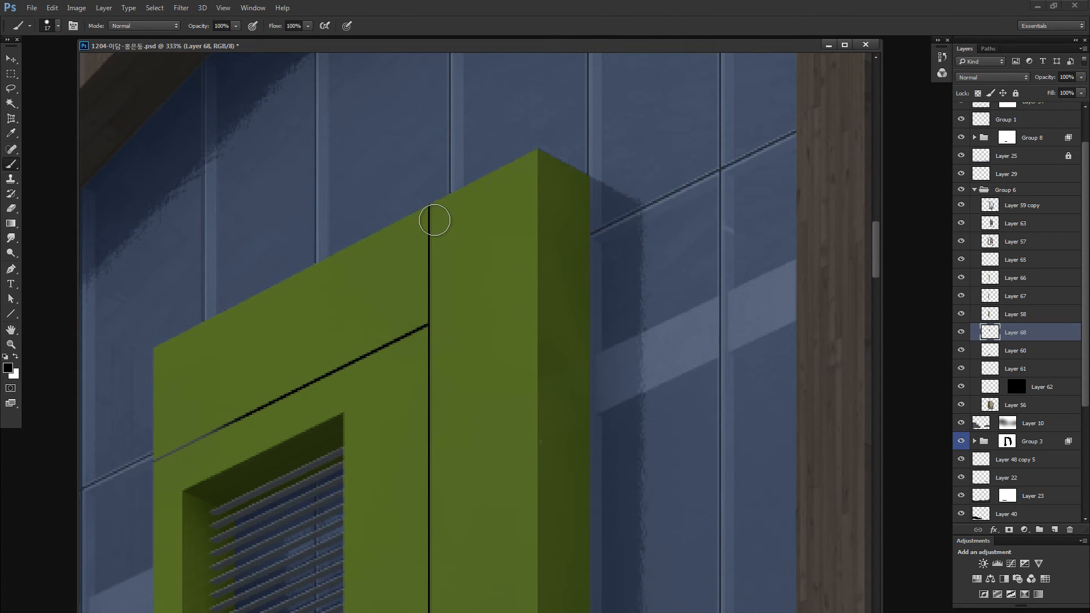
left_click_drag(153, 476, 348, 280)
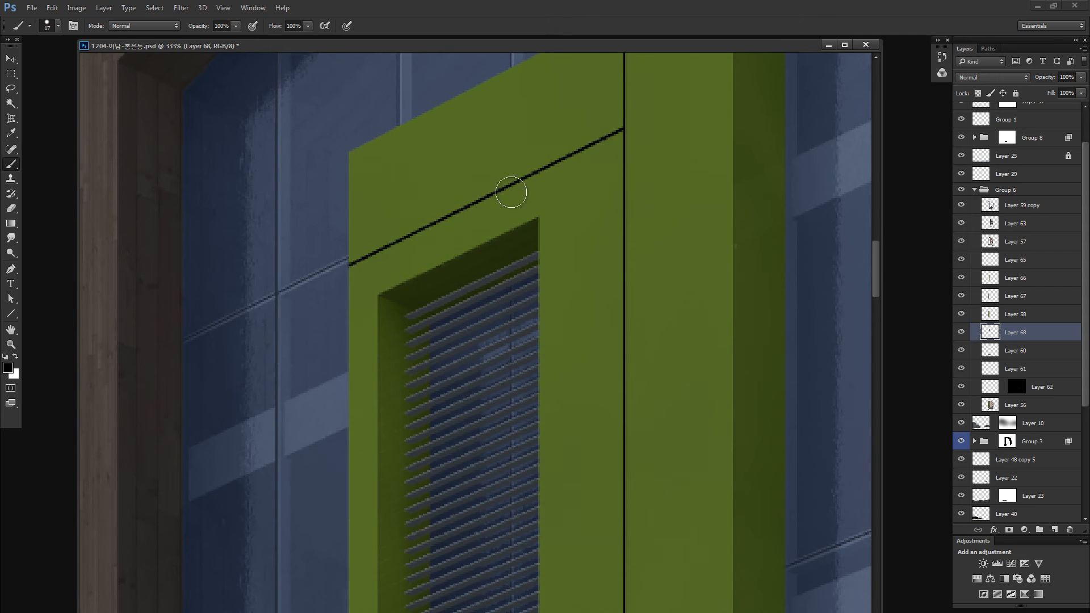
- Blacken the joints on the middle of the green frame, including the short joint on the narrow strip beside the louvres
left_click_drag(443, 432, 494, 129)
left_click_drag(445, 511, 485, 224)
left_click_drag(483, 487, 444, 212)
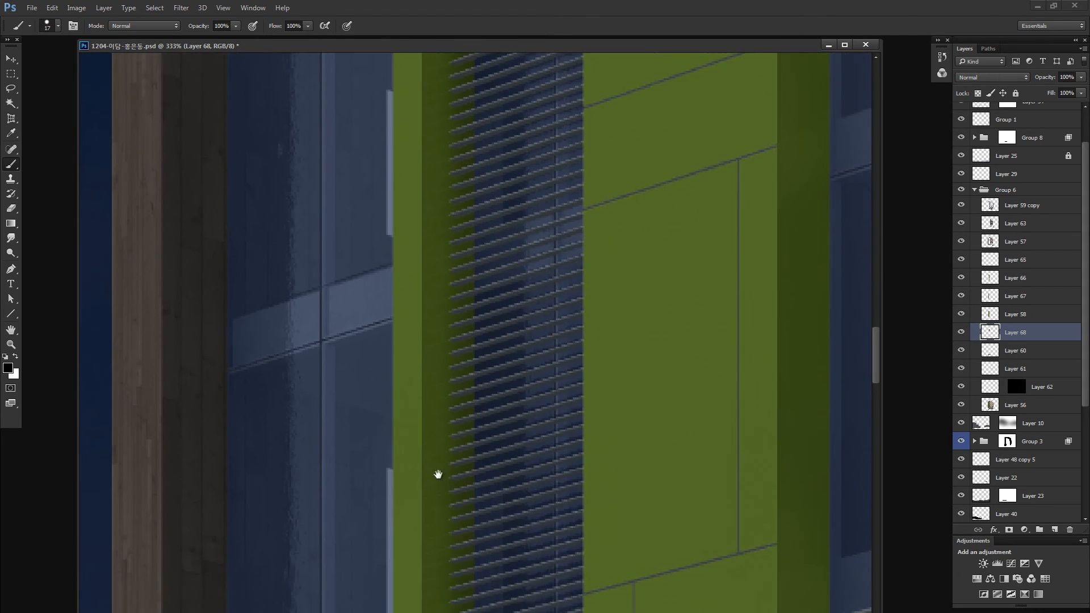
mouse_move(640, 134)
left_mouse_down()
mouse_move(489, 327)
mouse_move(465, 296)
mouse_move(624, 233)
left_mouse_up()
mouse_move(448, 396)
left_mouse_down()
mouse_move(571, 348)
mouse_move(626, 338)
mouse_move(603, 404)
mouse_move(569, 247)
mouse_move(552, 336)
mouse_move(552, 565)
left_mouse_up()
left_click_drag(530, 526, 543, 211)
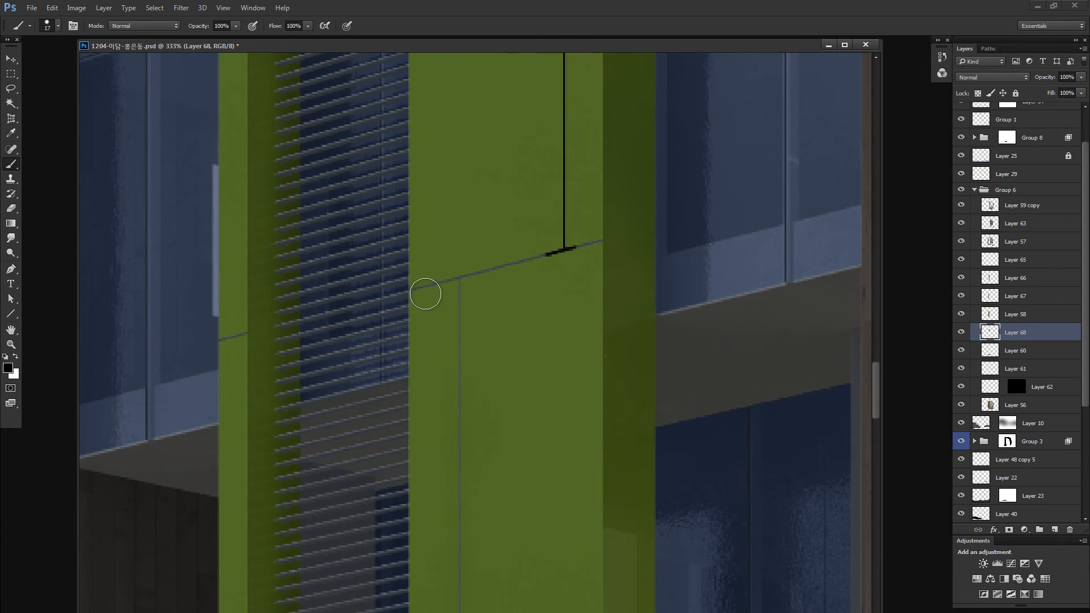
left_click_drag(410, 290, 602, 240)
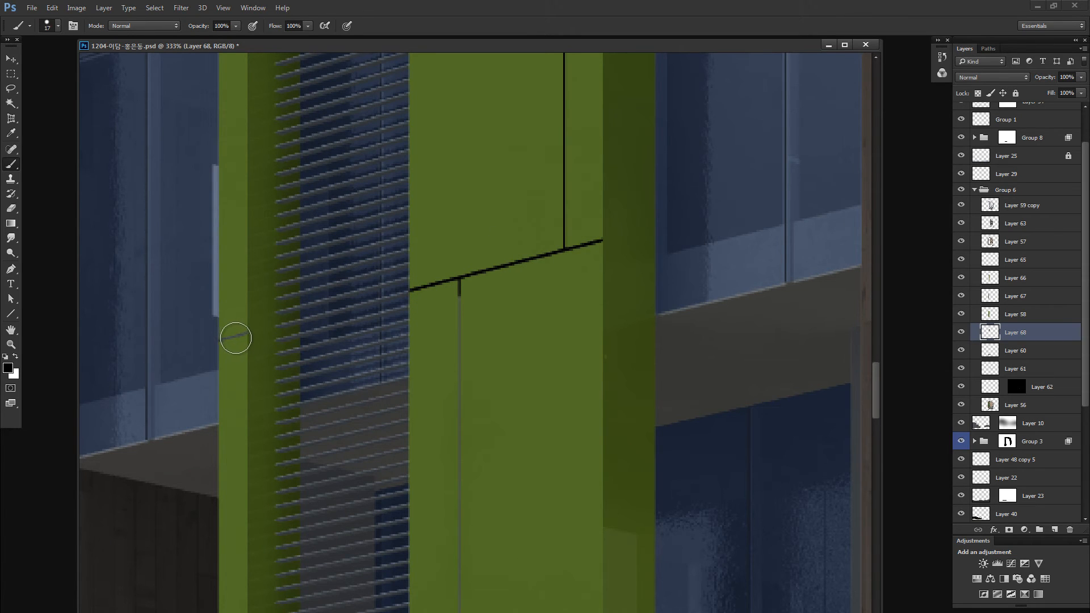
left_click_drag(239, 335, 235, 343)
- Brush black along the vertical joint below the middle panels and the slanted joints beneath it
left_click_drag(465, 332, 445, 183)
left_click_drag(440, 133, 433, 566)
left_click_drag(423, 544, 416, 307)
mouse_move(401, 343)
left_mouse_down()
mouse_move(405, 331)
mouse_move(574, 304)
left_mouse_up()
left_click_drag(569, 403, 490, 417)
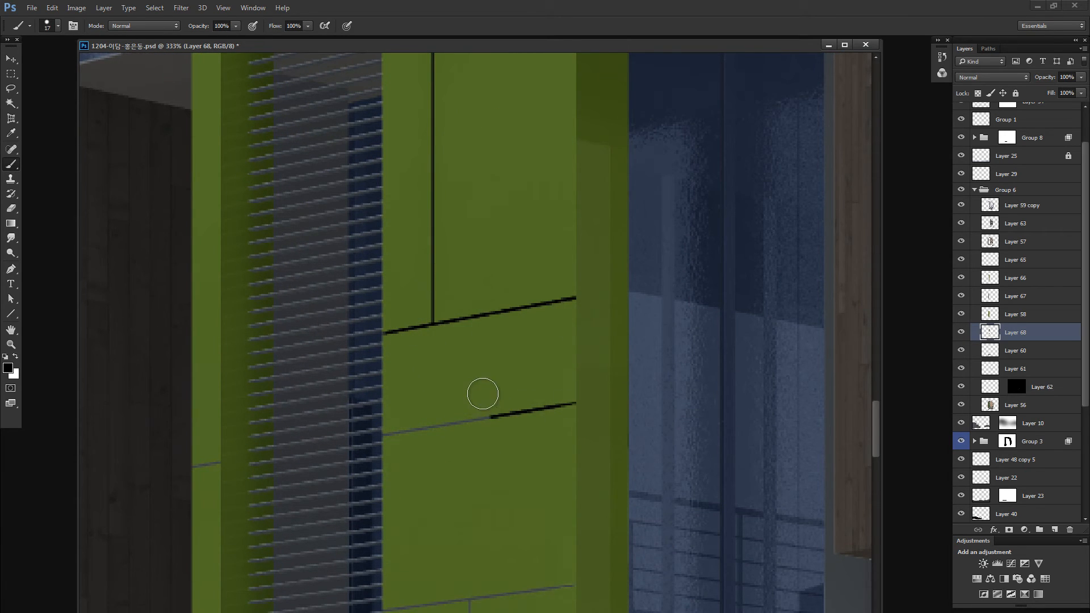
- Outline the green frame's lower front panels with the Polygonal Lasso and fill the selection with black to darken their joints
key("l")
left_click(491, 366)
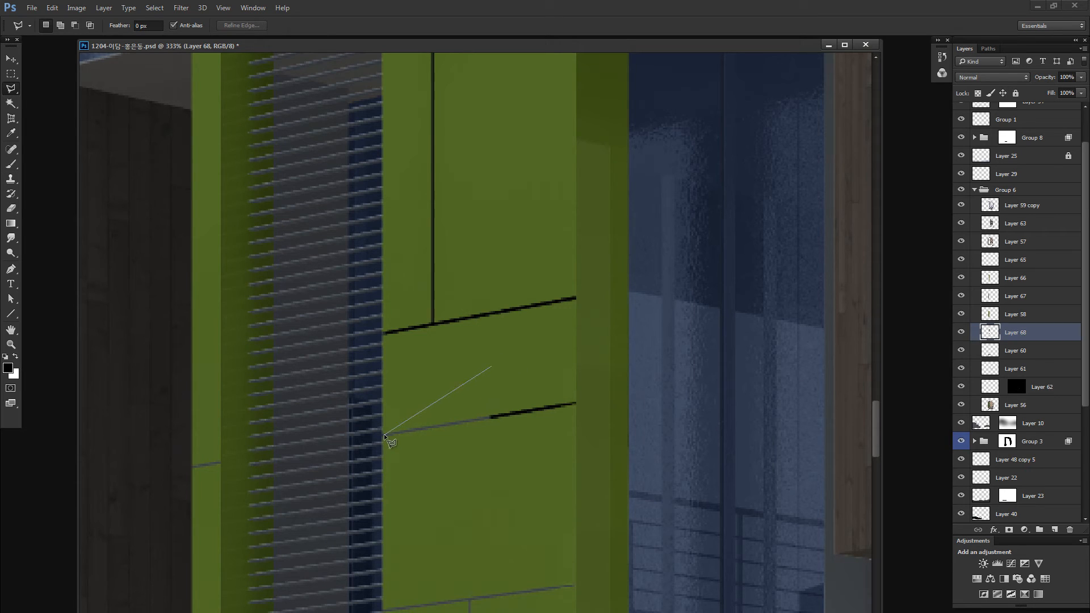
left_click_drag(390, 513, 419, 211)
left_click_drag(437, 526, 449, 292)
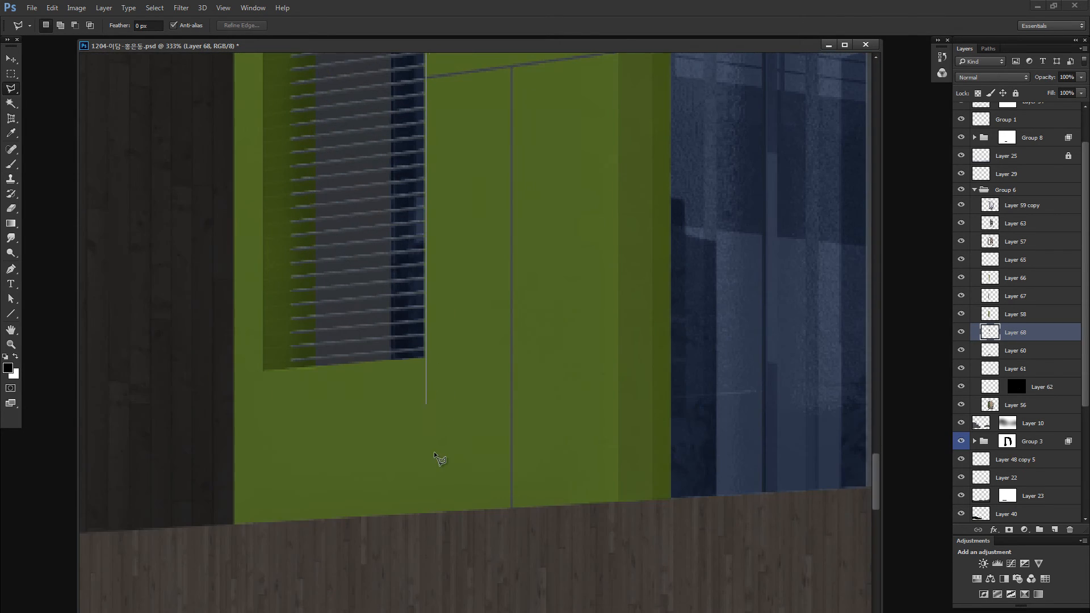
left_click(514, 507)
left_click(511, 508)
left_click_drag(616, 204, 607, 446)
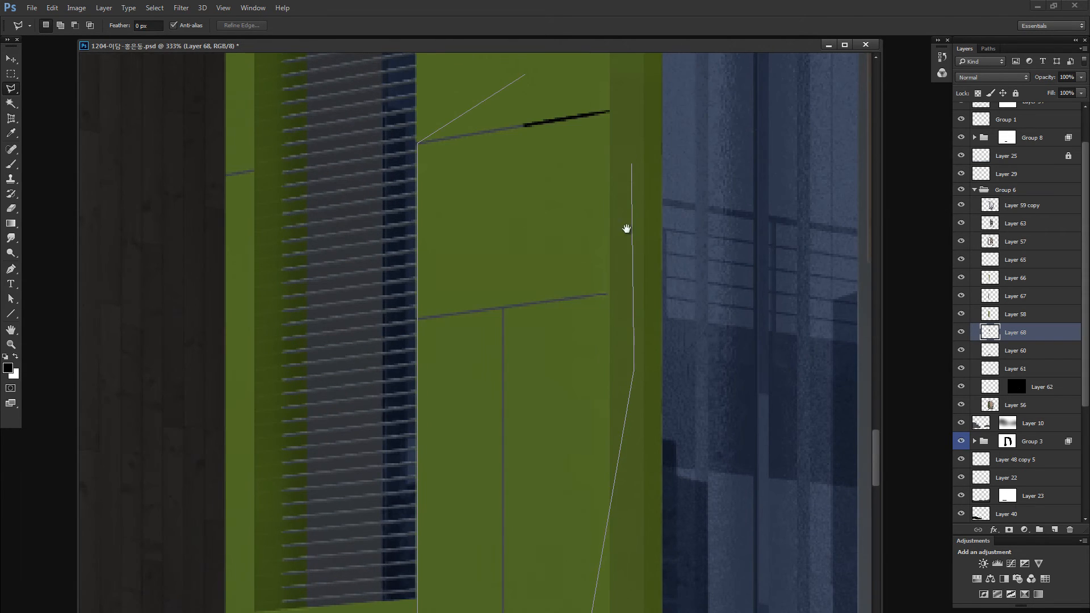
left_click_drag(626, 229, 604, 419)
double_click(615, 250)
key("alt+shift+Delete")
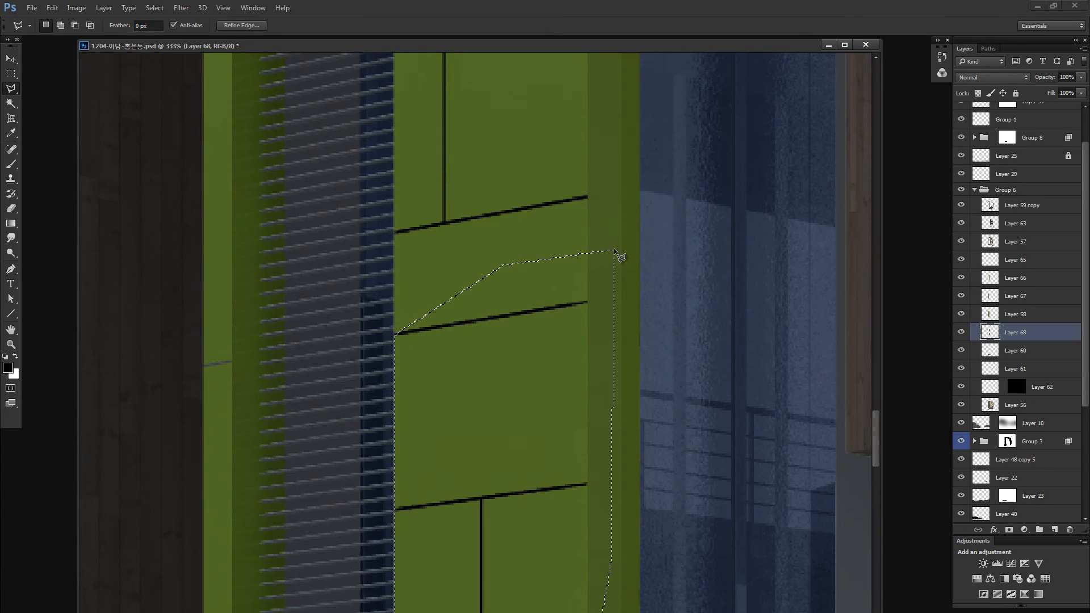
- Fill the remaining joint on the narrow strip beside the louvres with black using a rectangular selection, then deselect
left_click_drag(353, 269, 488, 250)
key("m")
left_click_drag(602, 262, 619, 339)
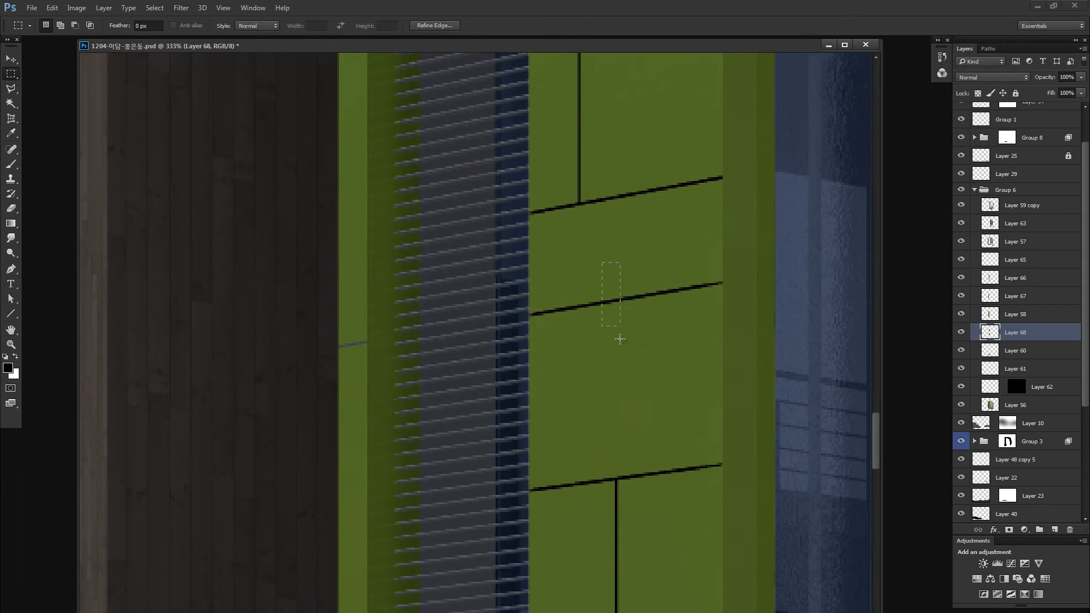
left_click_drag(591, 221, 667, 441)
left_click_drag(574, 204, 631, 415)
left_click_drag(623, 345, 392, 334)
left_click_drag(316, 210, 457, 308)
left_click_drag(369, 219, 464, 477)
left_click_drag(377, 377, 374, 374)
left_click_drag(346, 275, 355, 547)
left_click_drag(340, 244, 354, 473)
left_click_drag(397, 556, 383, 248)
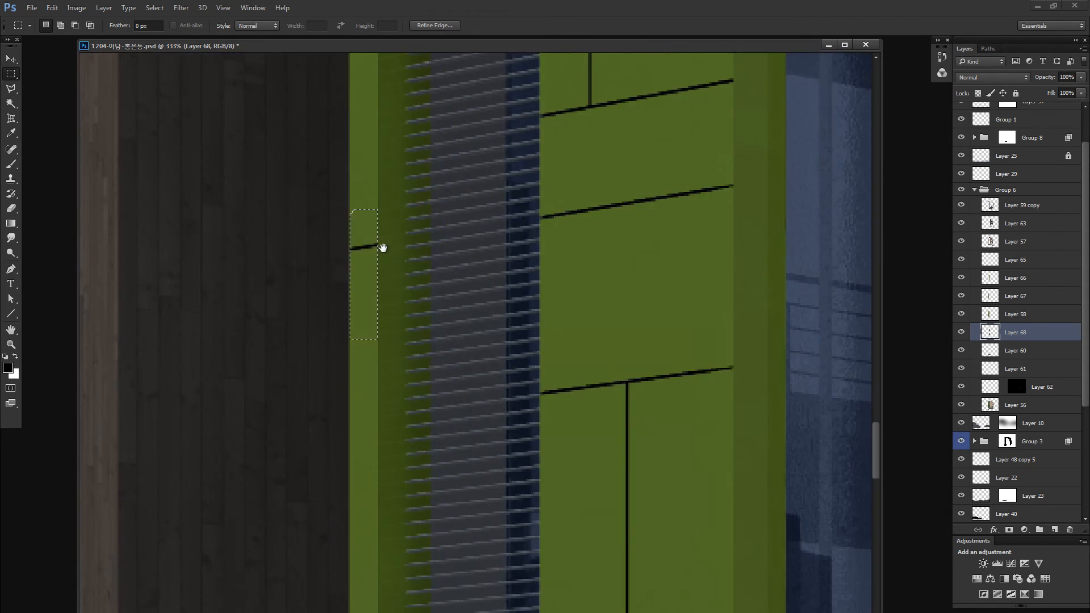
left_click_drag(387, 395, 424, 61)
key("ctrl+d")
- Review the whole image, then select the dark SUV's layer and check its contents in isolation
key("ctrl+0")
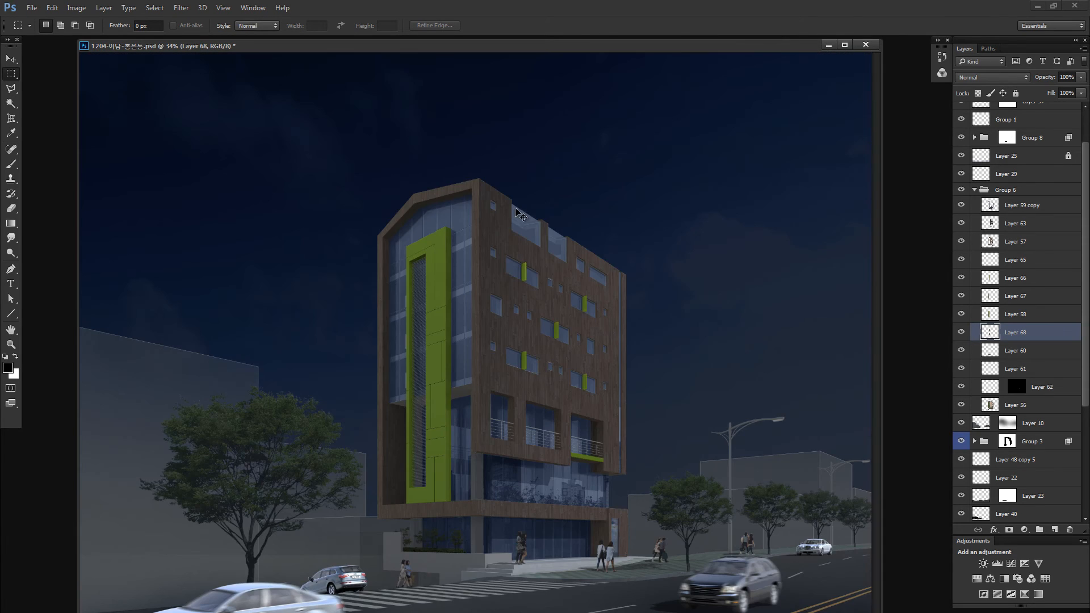
key("z")
mouse_move(445, 252)
left_mouse_down()
mouse_move(506, 241)
mouse_move(460, 262)
left_mouse_up()
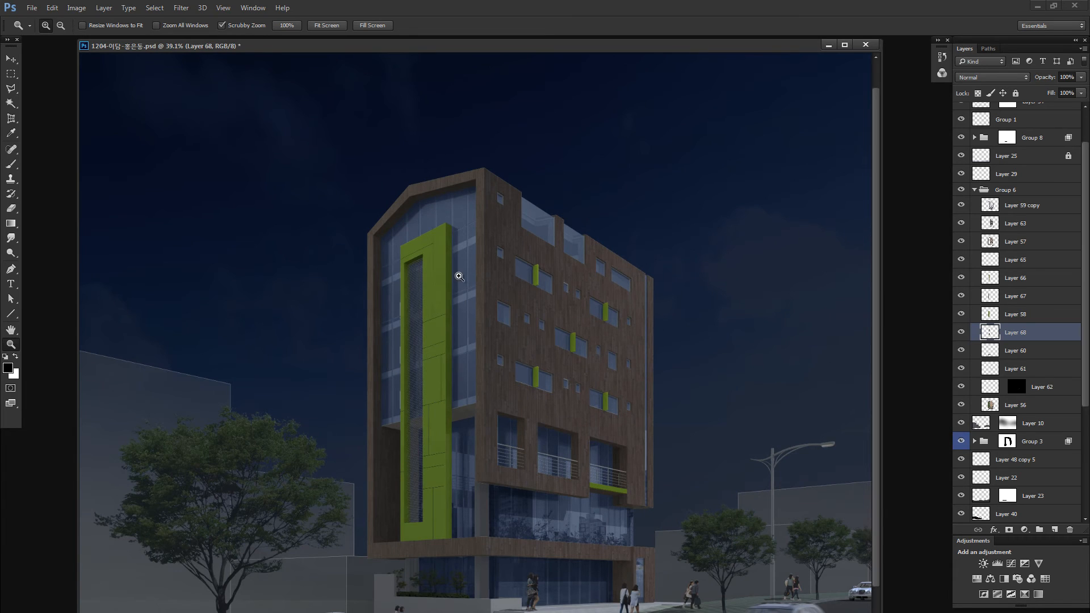
key("ctrl+minus")
key("v")
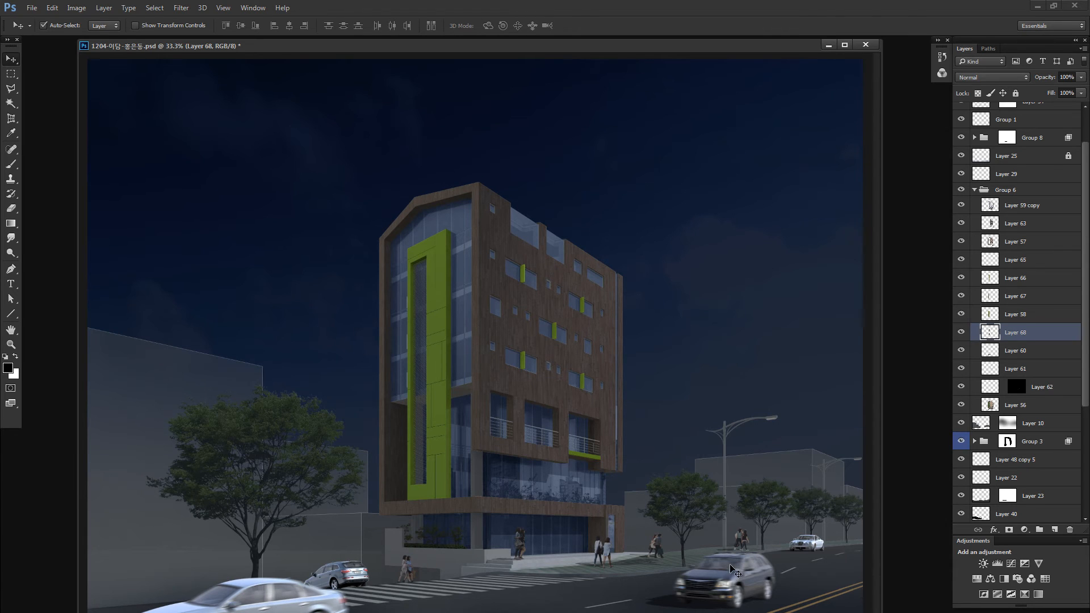
left_click(732, 569)
left_click(961, 111, "alt")
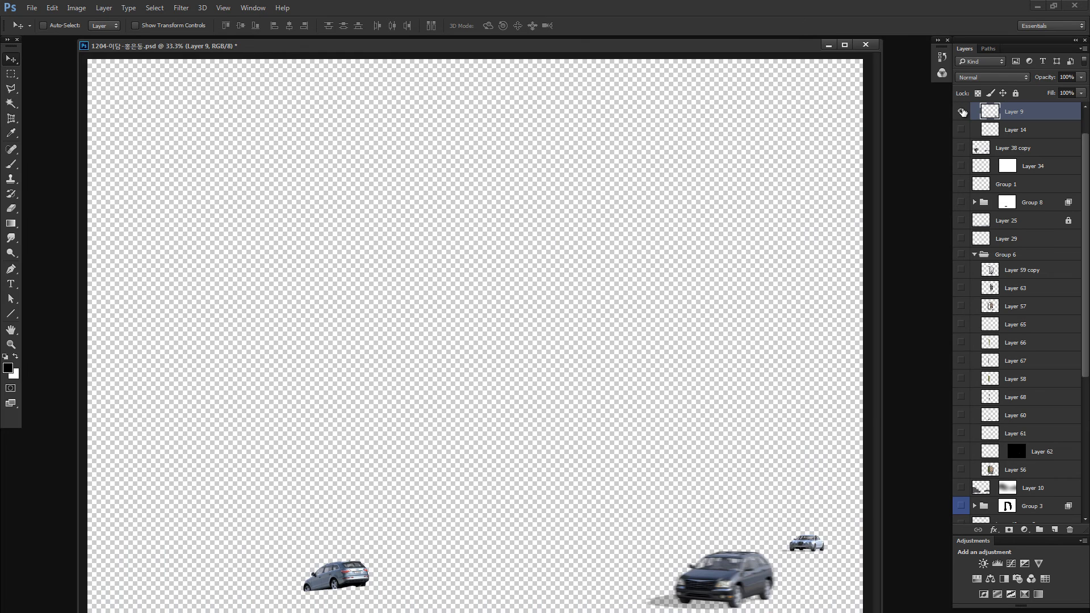
left_click(961, 111, "alt")
scroll(981, 136, "up", 1)
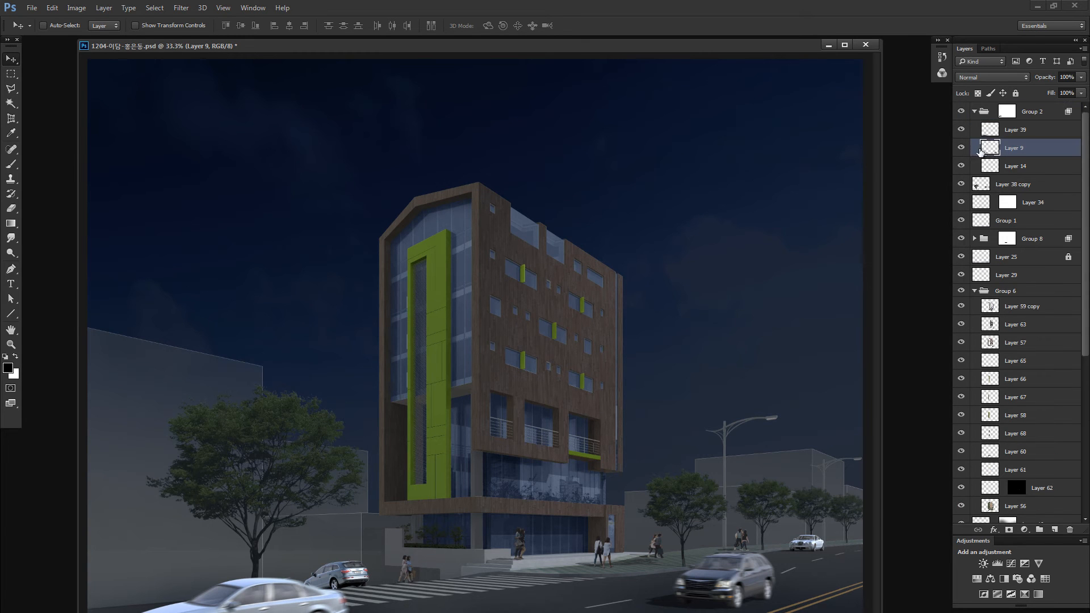
- Darken the cars on Layer 9 with legacy Brightness/Contrast at brightness -49 and contrast -41
key("alt+i")
key("j")
key("c")
left_click_drag(730, 301, 720, 278)
left_click(716, 275)
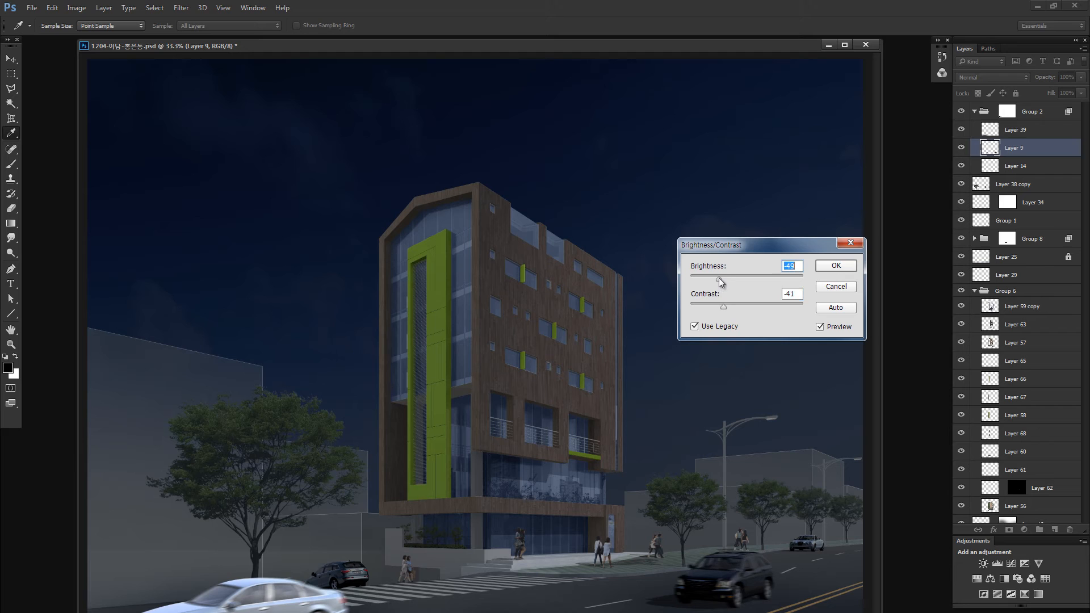
left_click(837, 265)
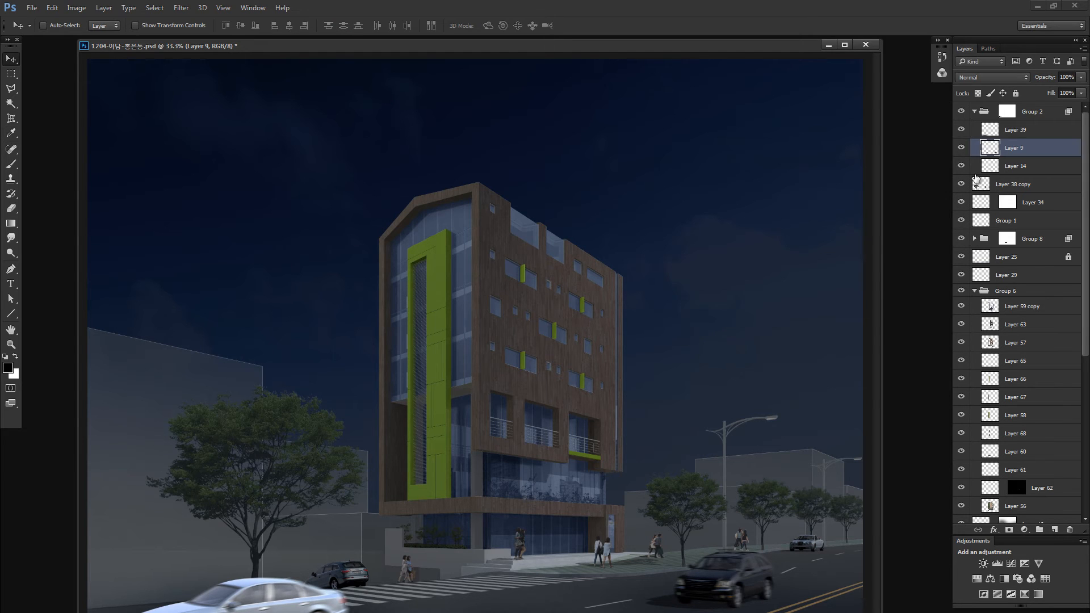
- Check Layer 14 by toggling its visibility, then lower its brightness to about -109 with Brightness/Contrast
left_click(964, 168)
left_click(964, 166)
left_click(978, 169)
key("alt+i")
key("j")
key("c")
mouse_move(727, 278)
left_mouse_down()
mouse_move(721, 301)
mouse_move(717, 289)
left_mouse_up()
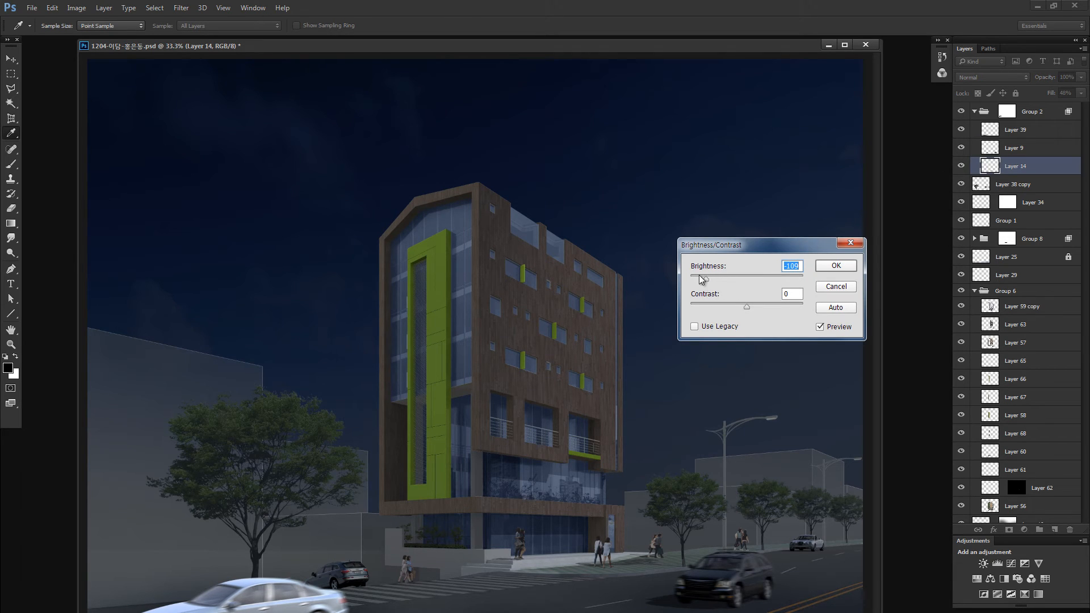
left_click(826, 270)
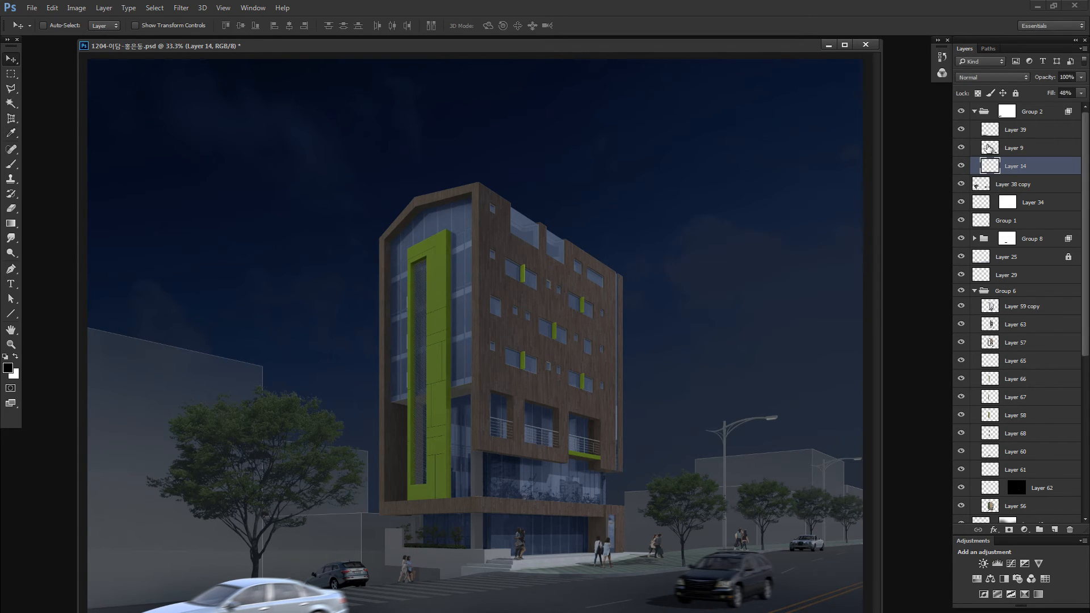
- Darken the white foreground sedan on Layer 39 with legacy Brightness/Contrast at brightness -85 and contrast -73
left_click(960, 133)
left_click(959, 131)
left_click(988, 131)
key("alt+i")
key("j")
key("c")
left_click(732, 327)
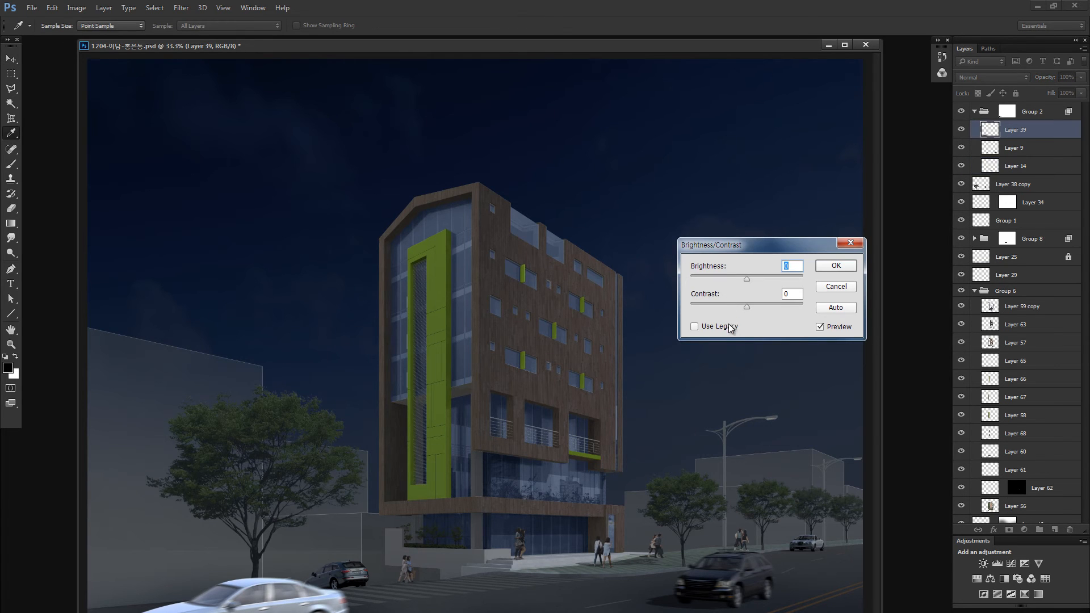
left_click_drag(732, 279, 722, 307)
left_click(722, 306)
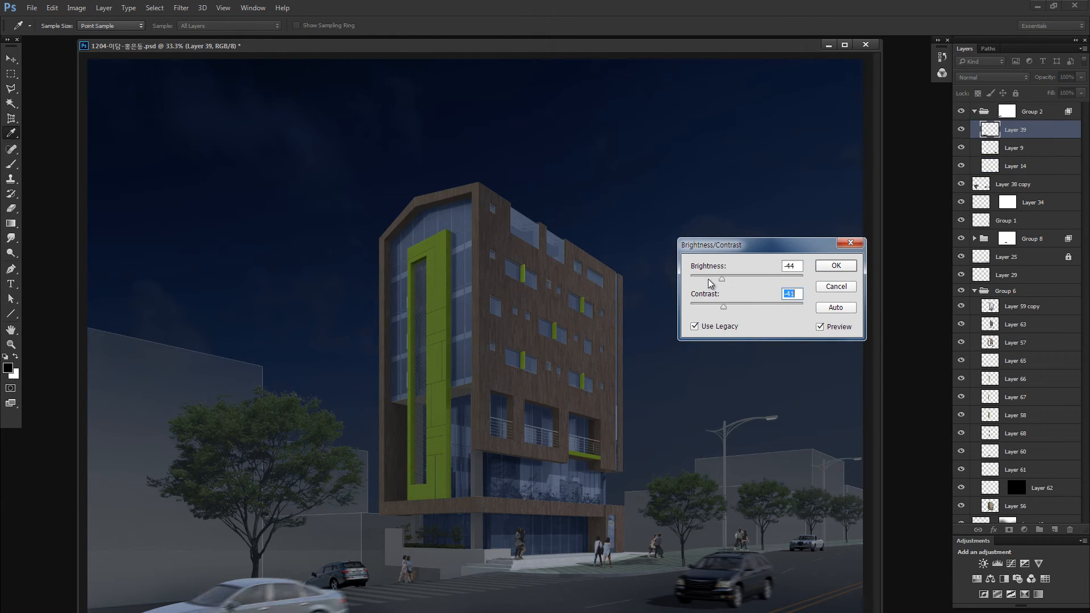
left_click(709, 281)
left_click(714, 306)
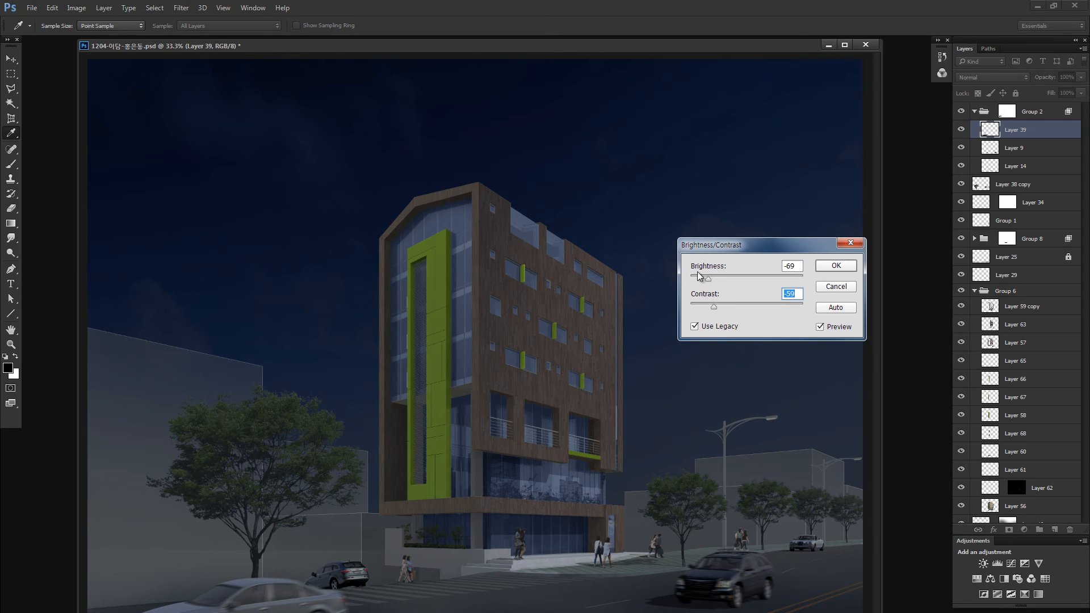
left_click(699, 277)
left_click(697, 277)
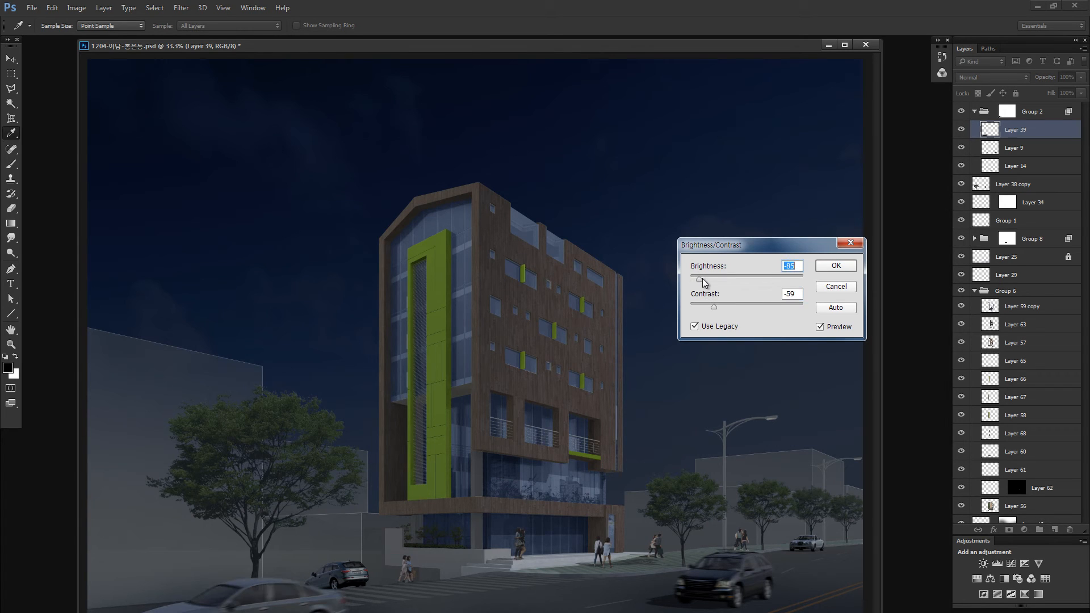
left_click(839, 266)
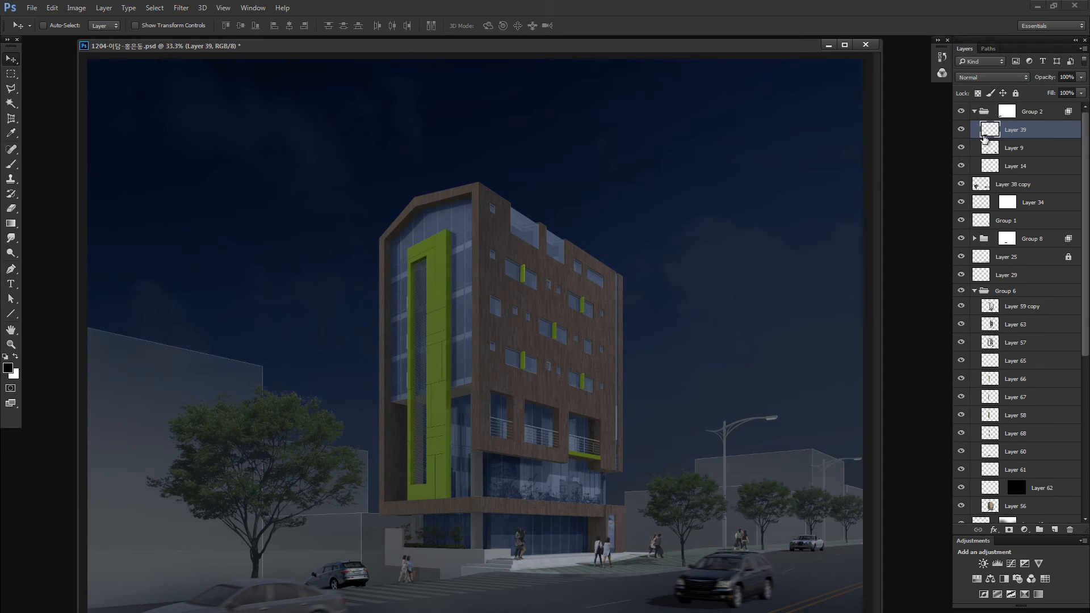
- Collapse Group 2, then raise Layer 62's brightness to 53 with Brightness/Contrast
left_click(974, 112)
key("ctrl+minus")
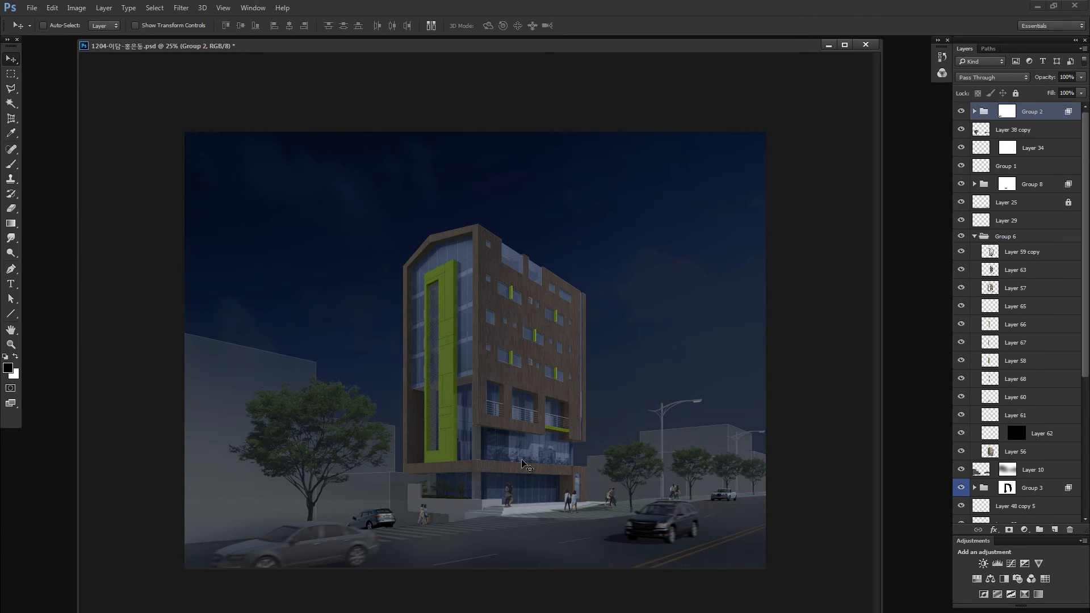
left_click(482, 435, "ctrl")
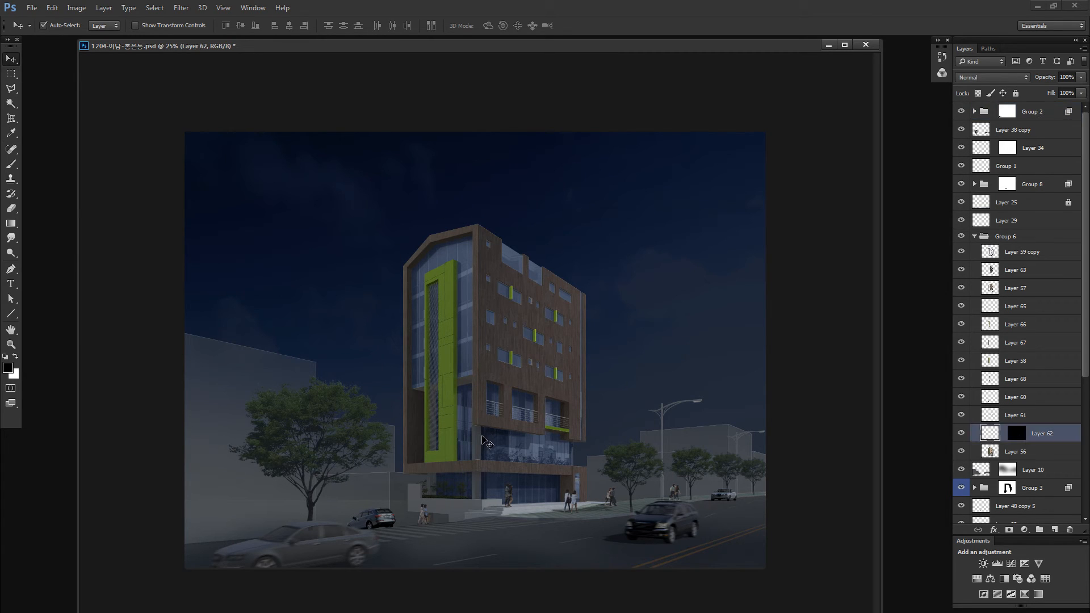
key("alt+i")
key("j")
key("c")
left_click(762, 276)
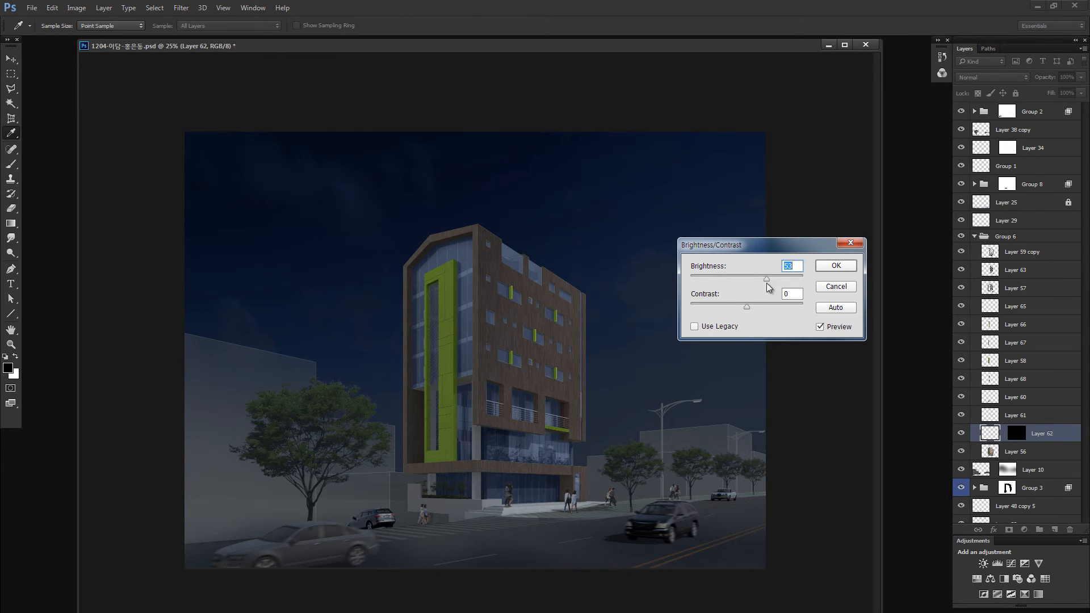
left_click(835, 265)
- Select Layer 10 and paint a soft Quick Mask with a large brush across both sides of the foreground road
key("v")
left_click(591, 312)
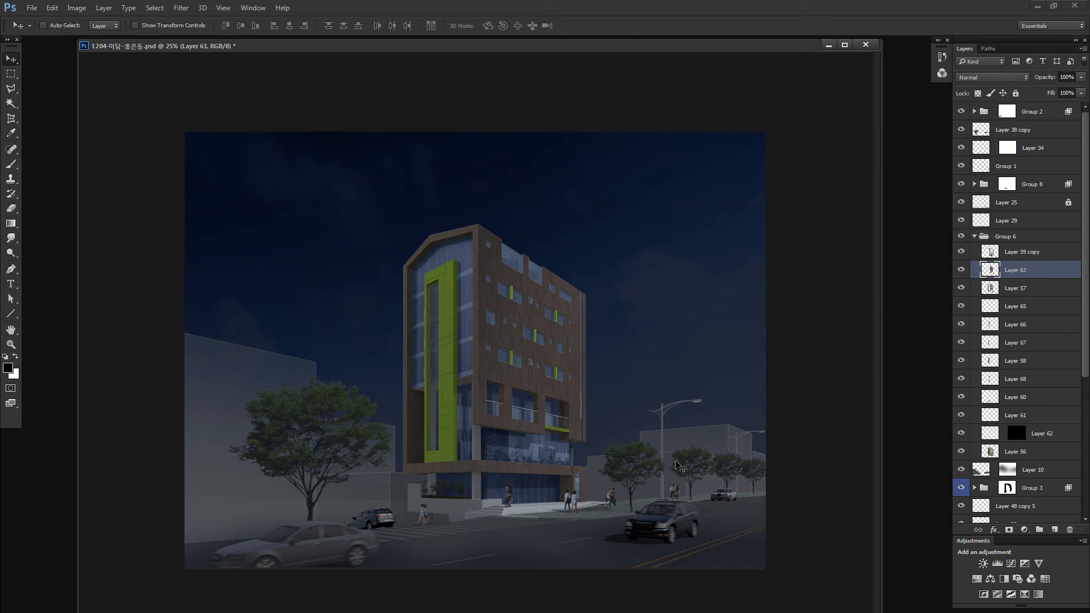
left_click(706, 483, "ctrl")
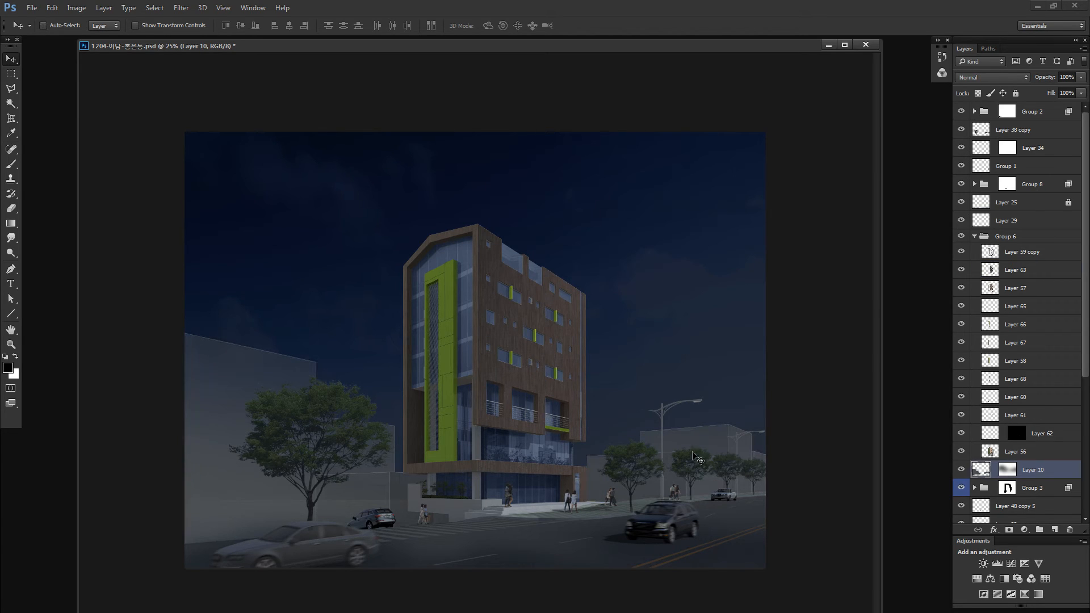
key("q")
key("b")
left_click_drag(301, 441, 363, 445)
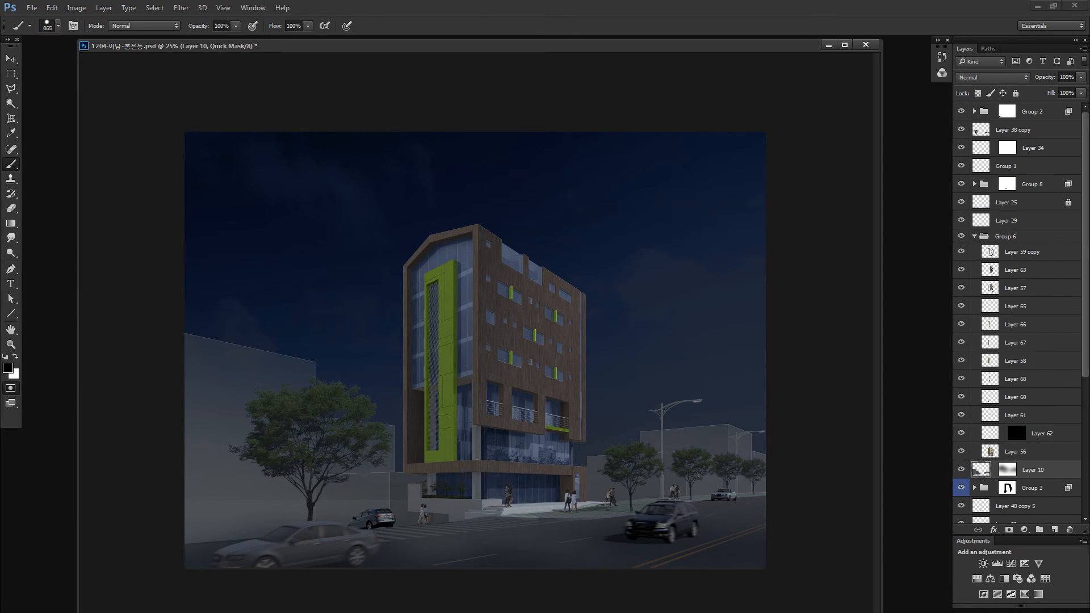
left_click(52, 26)
left_click(99, 140)
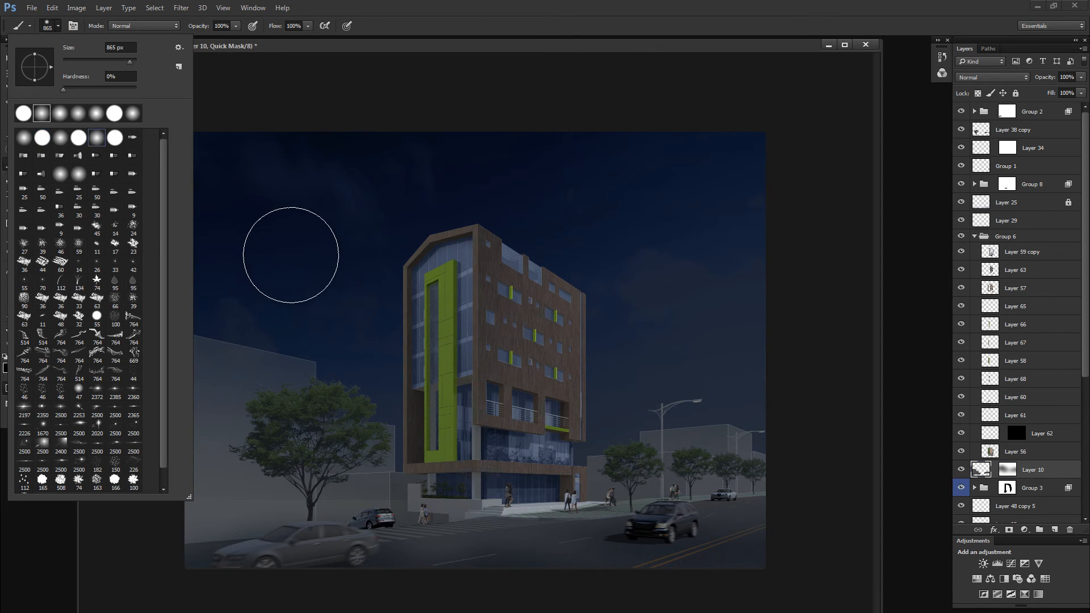
left_click_drag(287, 248, 307, 248)
left_click_drag(161, 556, 338, 581)
key("ctrl+z")
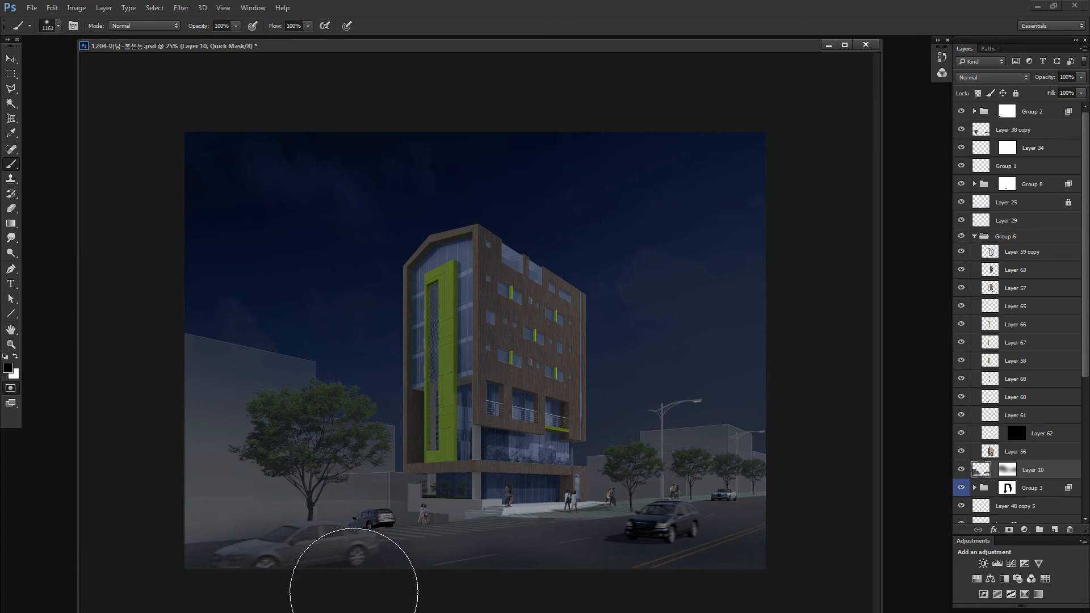
key("ctrl+z")
left_click_drag(638, 548, 787, 549)
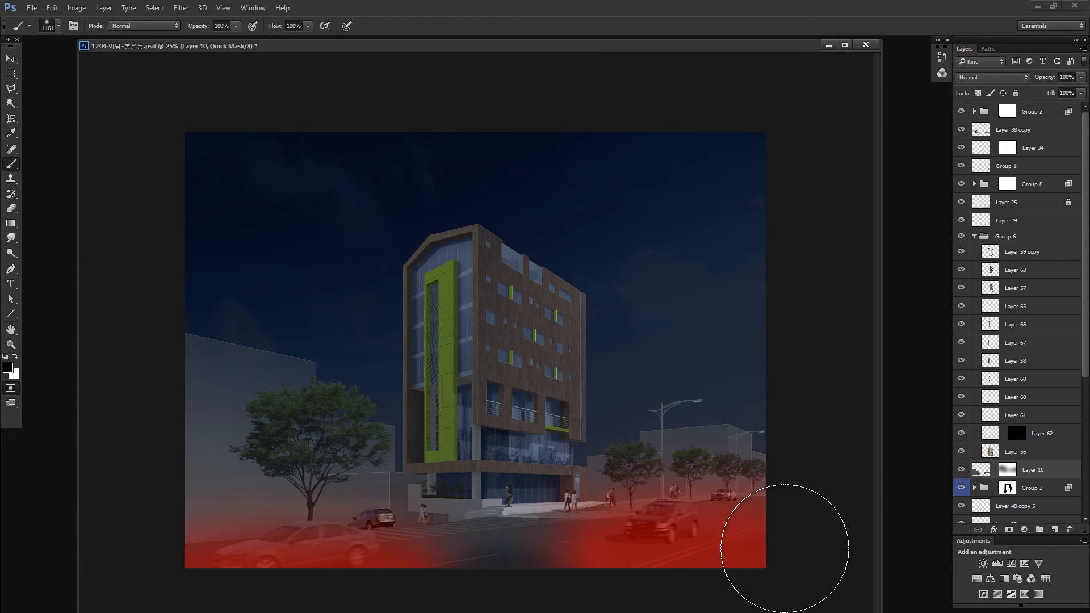
- Turn the Quick Mask into a selection and darken Layer 10 with Hue/Saturation at lightness -35
key("q")
key("ctrl+u")
left_click_drag(802, 266, 799, 265)
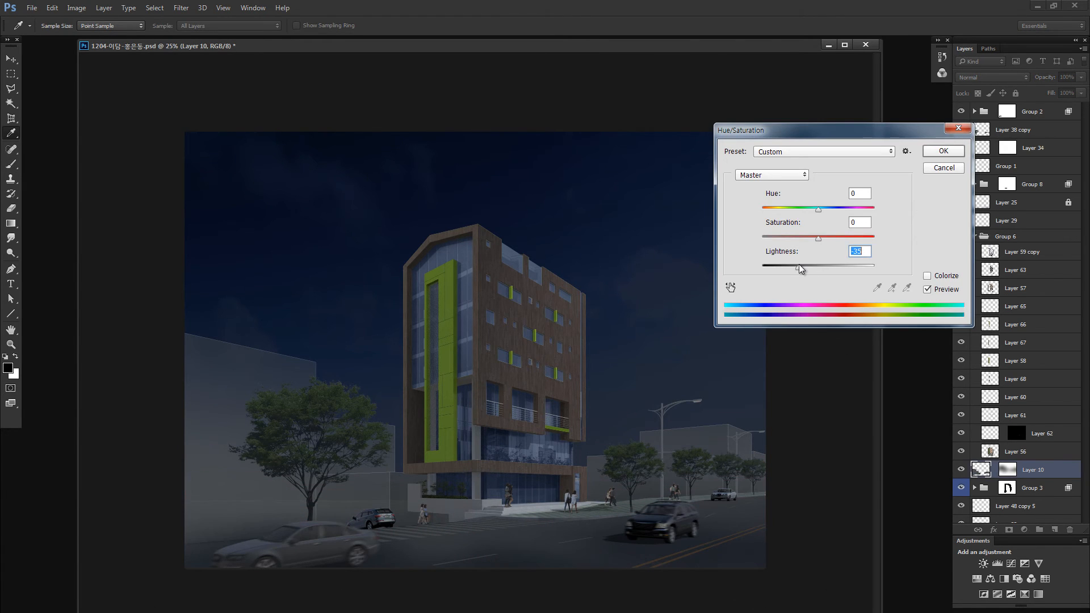
left_click(938, 152)
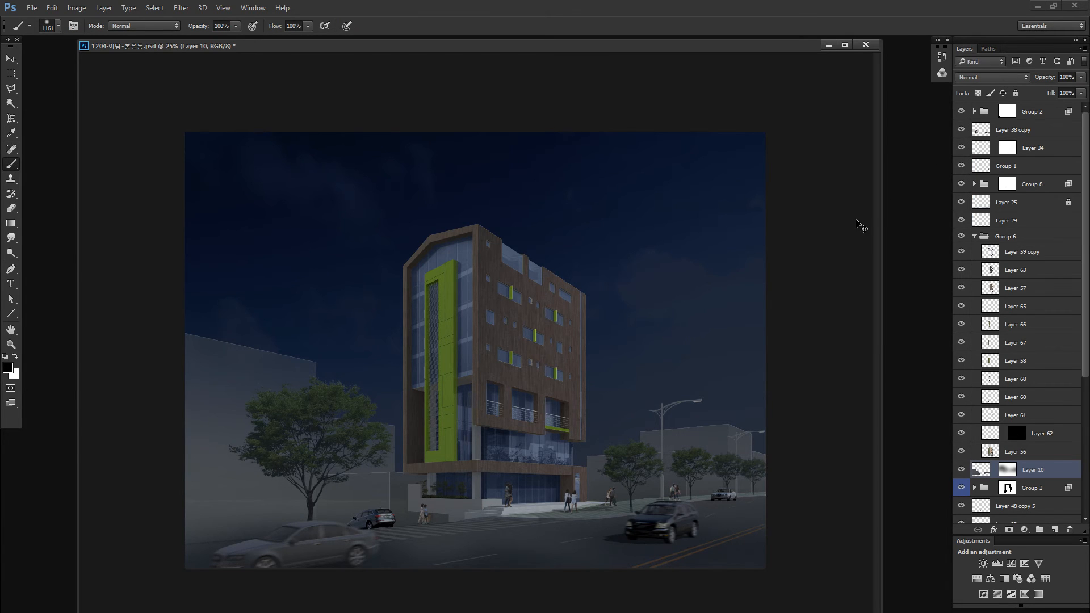
- Desaturate the sky on Layer 15 with Hue/Saturation at saturation -69
key("ctrl+minus")
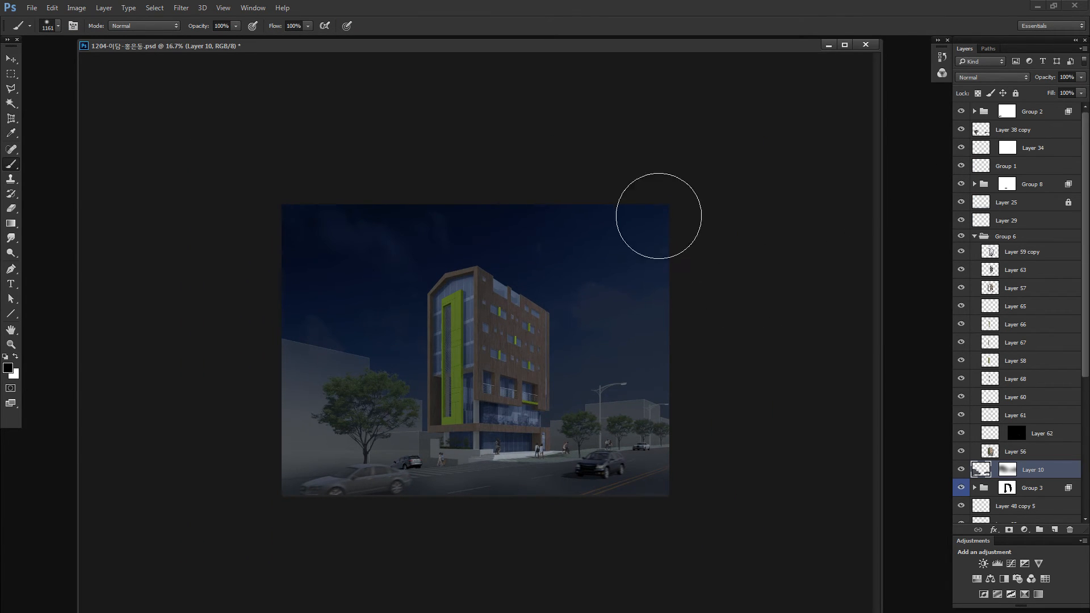
key("v")
scroll(1012, 412, "down", 3)
left_click(986, 471)
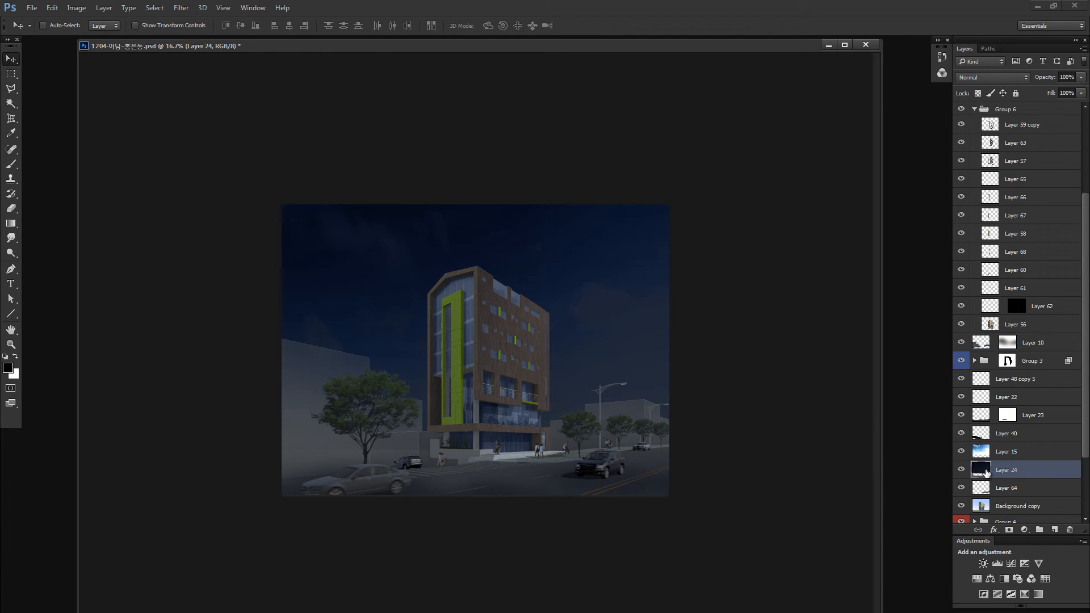
key("ctrl+u")
key("Escape")
left_click(978, 450)
key("ctrl+u")
left_click_drag(818, 237, 790, 237)
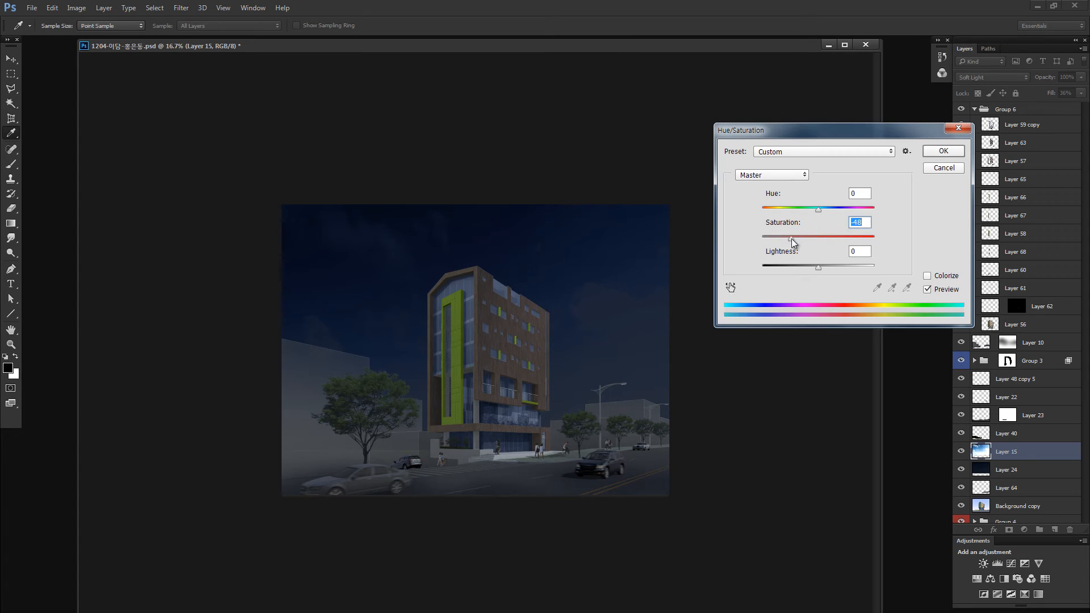
left_click(954, 152)
- Reduce the dark night sky on Layer 24 to saturation -34 with Hue/Saturation
left_click(998, 467)
key("ctrl+u")
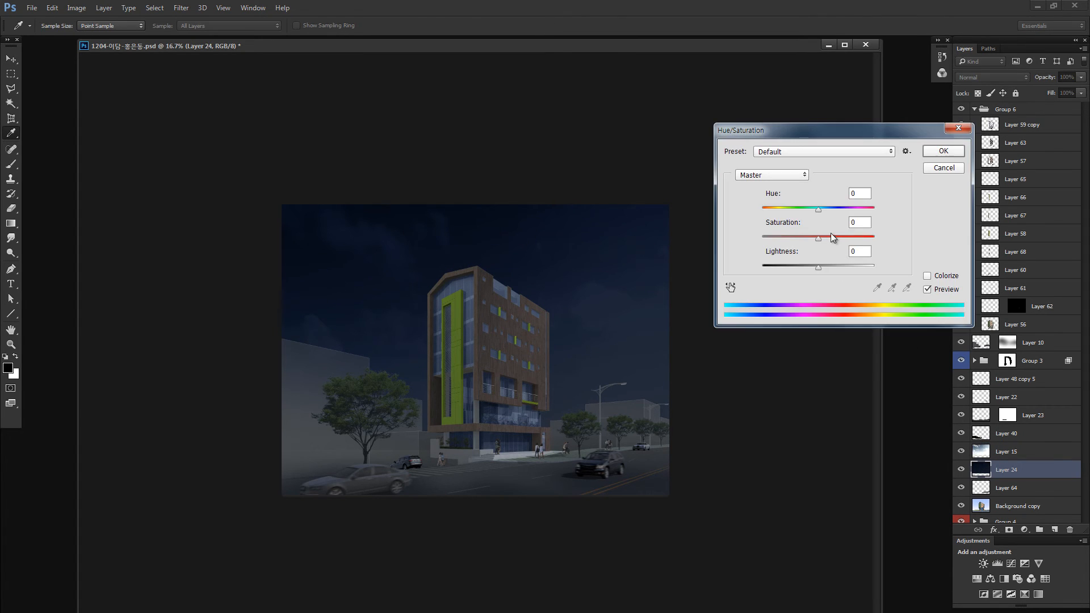
left_click_drag(817, 236, 798, 236)
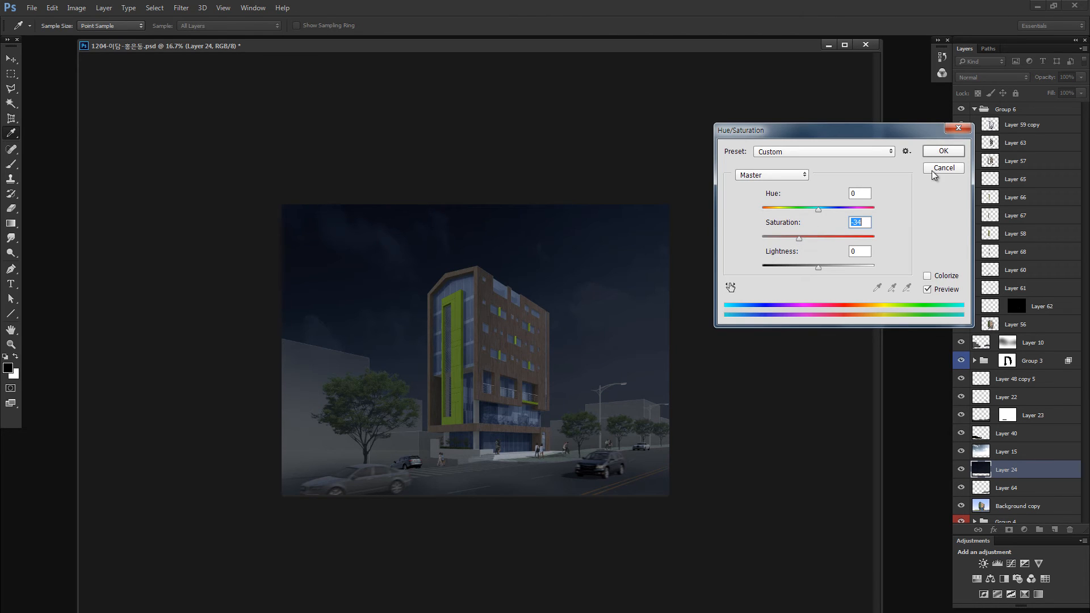
left_click(950, 154)
- Switch to the 62176_1.jpg bakery photo and outline its lit storefront with the Polygonal Lasso
key("z")
left_click_drag(480, 331, 493, 331)
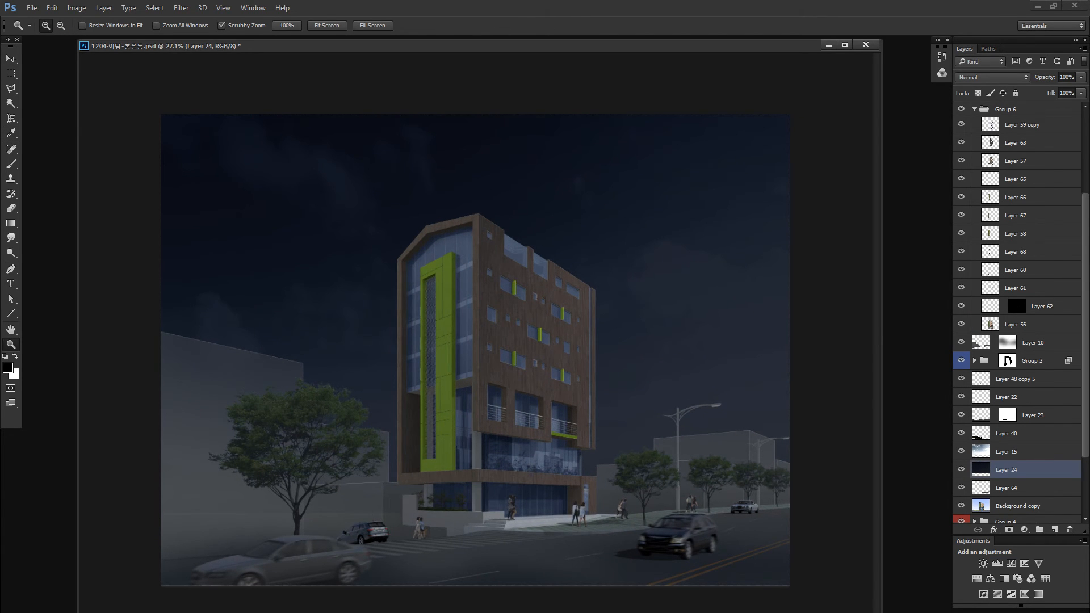
key("ctrl+u")
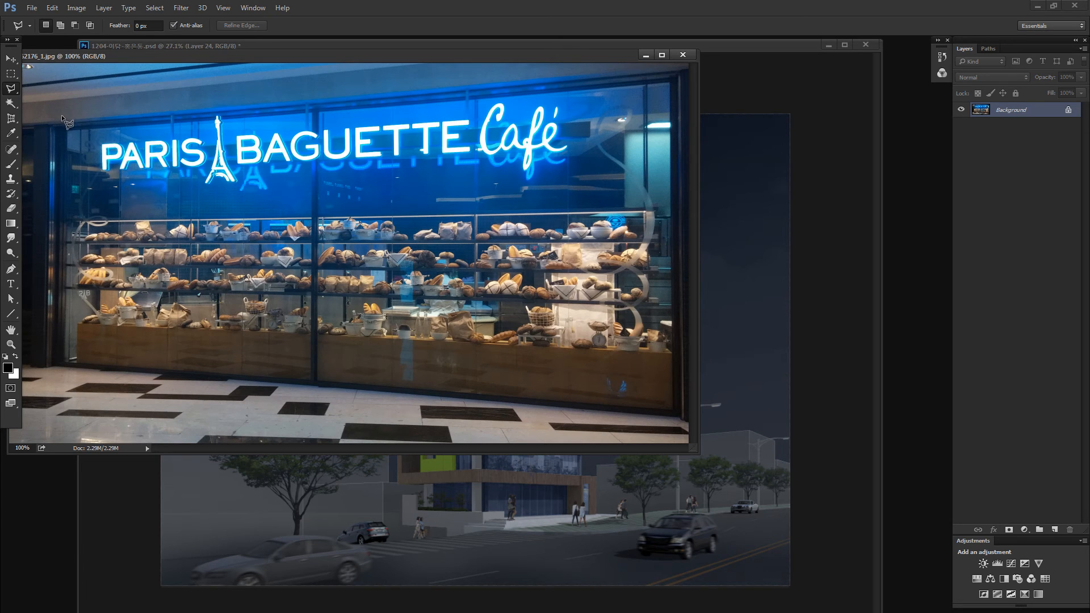
key("shift+l")
key("ctrl+minus")
key("ctrl+0")
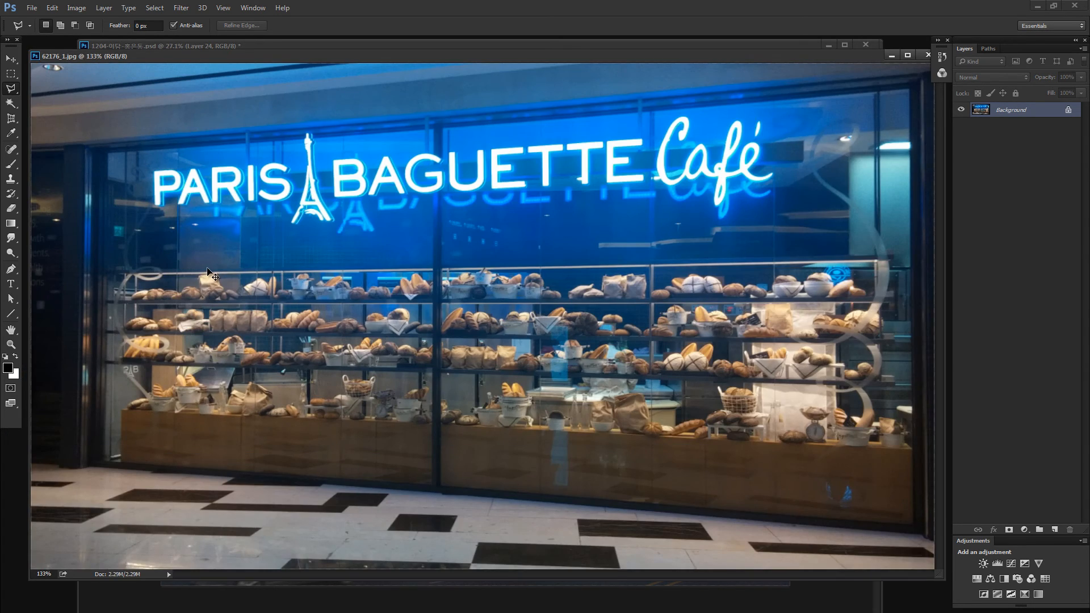
key("ctrl+minus")
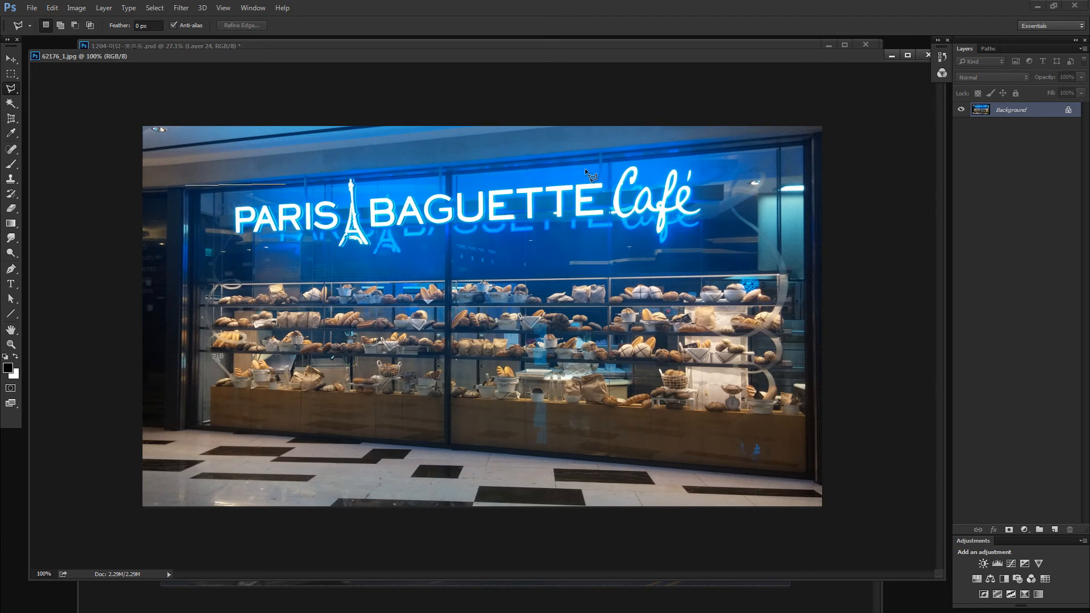
left_click(808, 130)
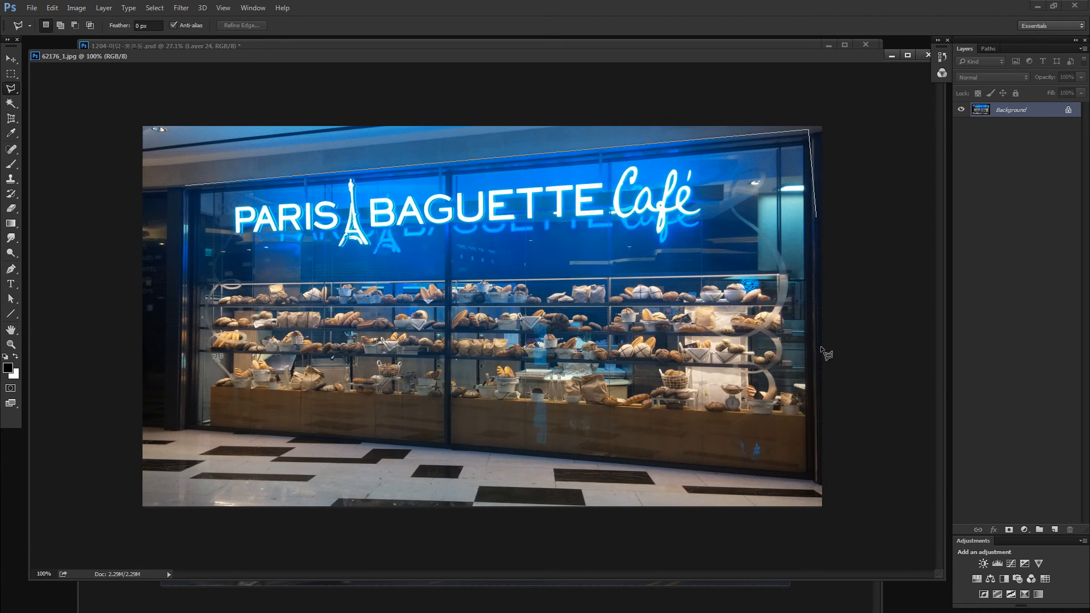
left_click(813, 479)
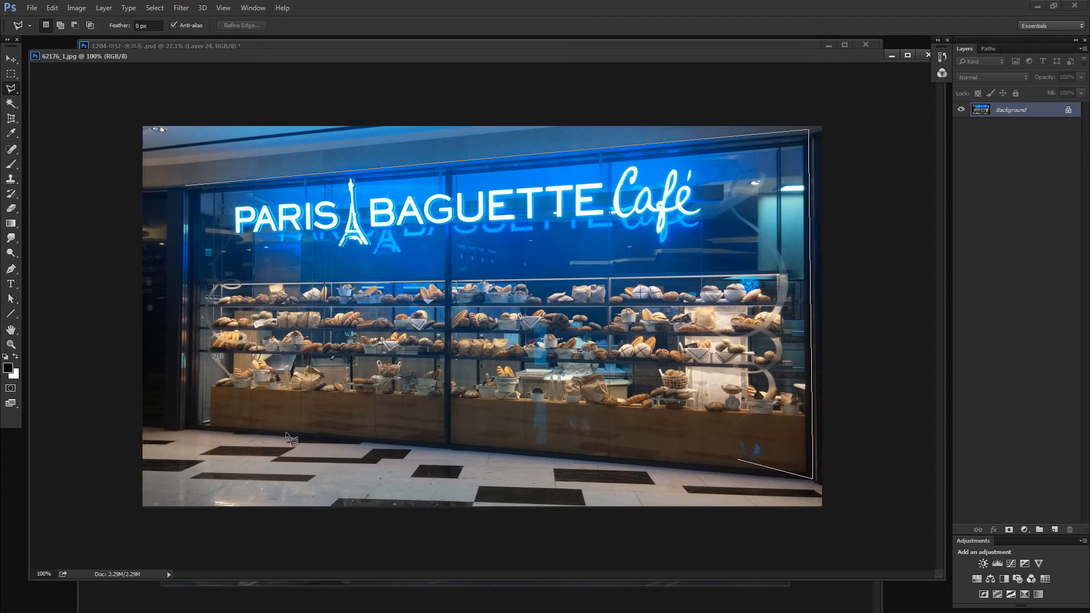
left_click(189, 428)
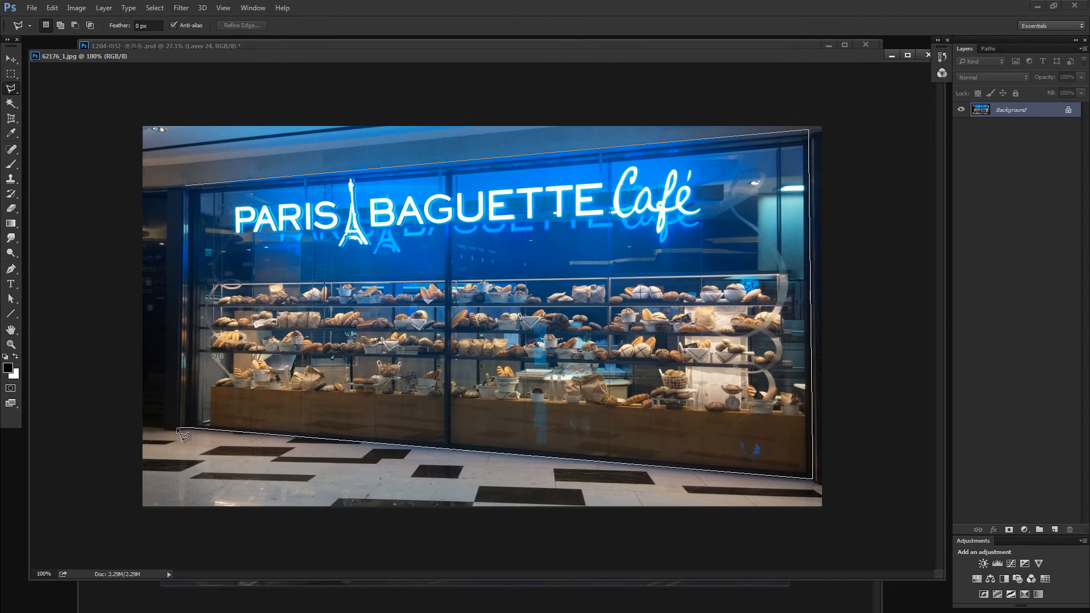
left_click(178, 426)
left_click(184, 186)
- Bring the selected storefront into the building rendering, place its layer at the top of Group 6 and move it over the ground floor
left_click_drag(250, 55, 322, 245)
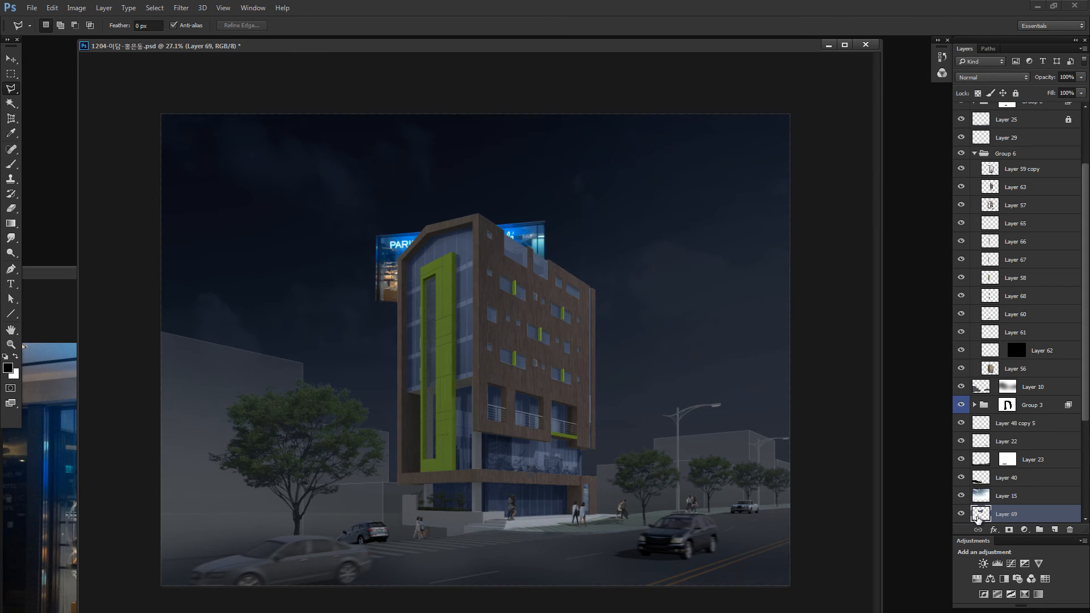
left_click_drag(977, 517, 1003, 158)
key("v")
left_click_drag(528, 319, 571, 507)
- Try to flip the bakery storefront horizontally with Free Transform
key("ctrl+t")
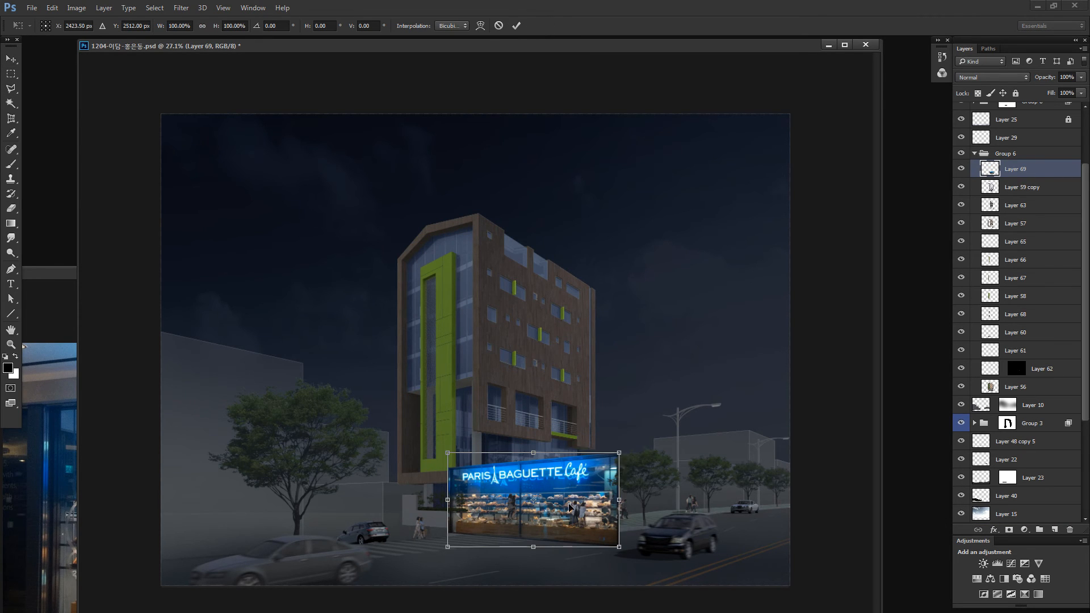
right_click(579, 547)
left_click(570, 480)
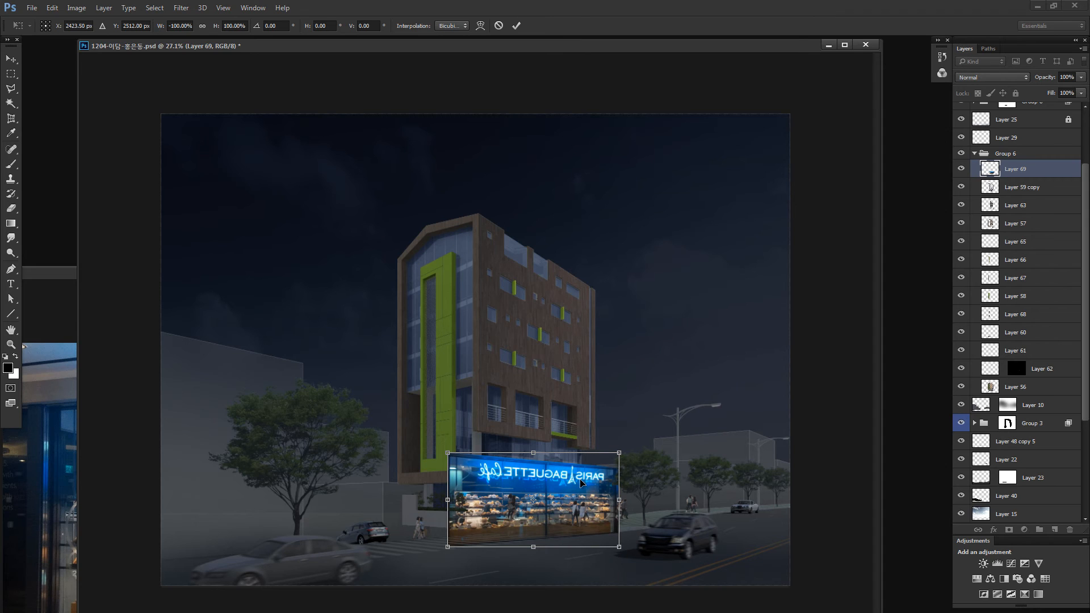
key("Return")
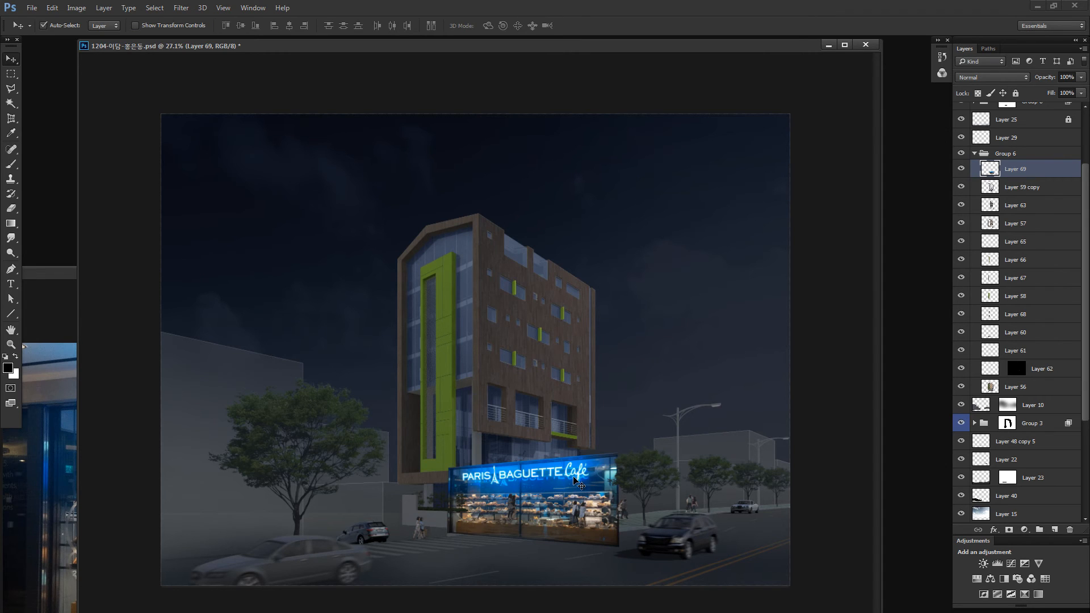
- Scale the bakery storefront down proportionally to about 53% over the building's ground floor with Free Transform
key("ctrl+t")
left_click_drag(617, 453, 550, 487)
key("ctrl+plus")
key("ctrl+plus")
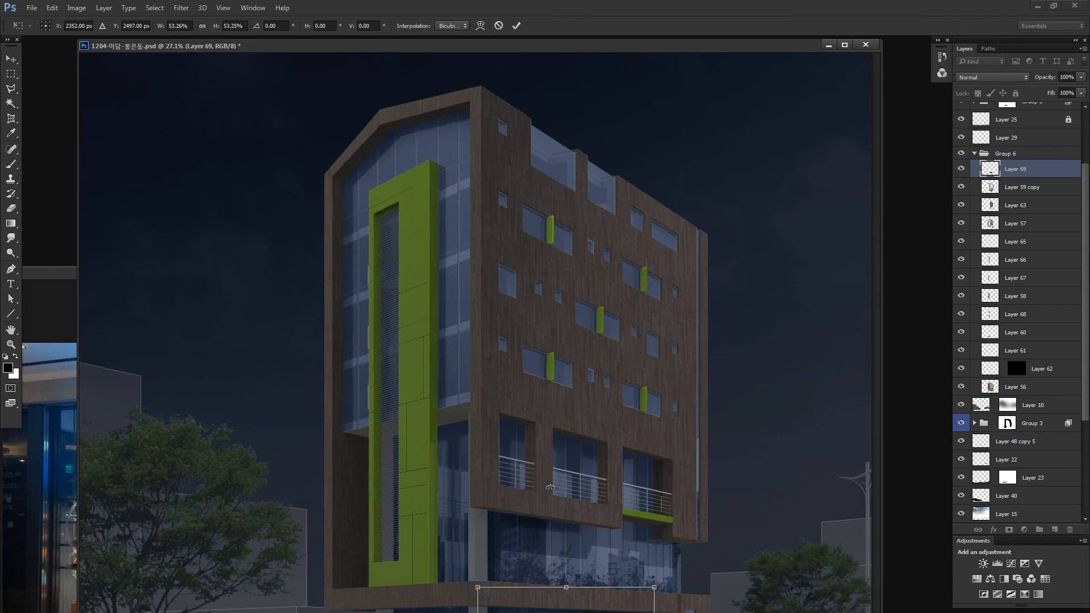
key("ctrl+plus")
key("ctrl+plus")
key("ctrl+plus")
left_click_drag(554, 565, 370, 251)
left_click_drag(613, 587, 408, 226)
left_click_drag(476, 568, 439, 232)
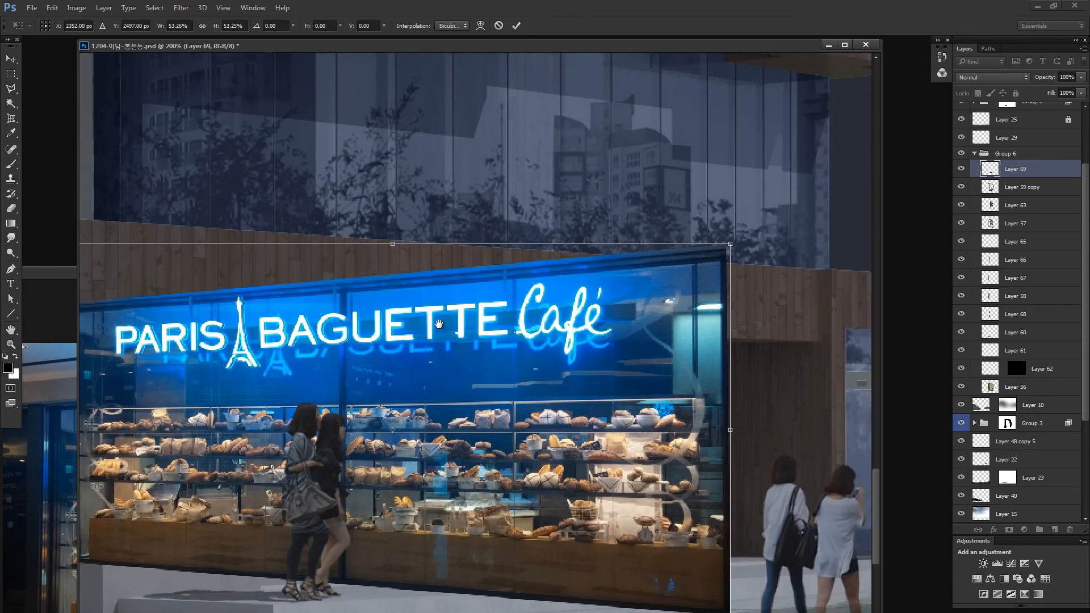
left_click_drag(439, 324, 502, 233)
key("v")
left_click(575, 255)
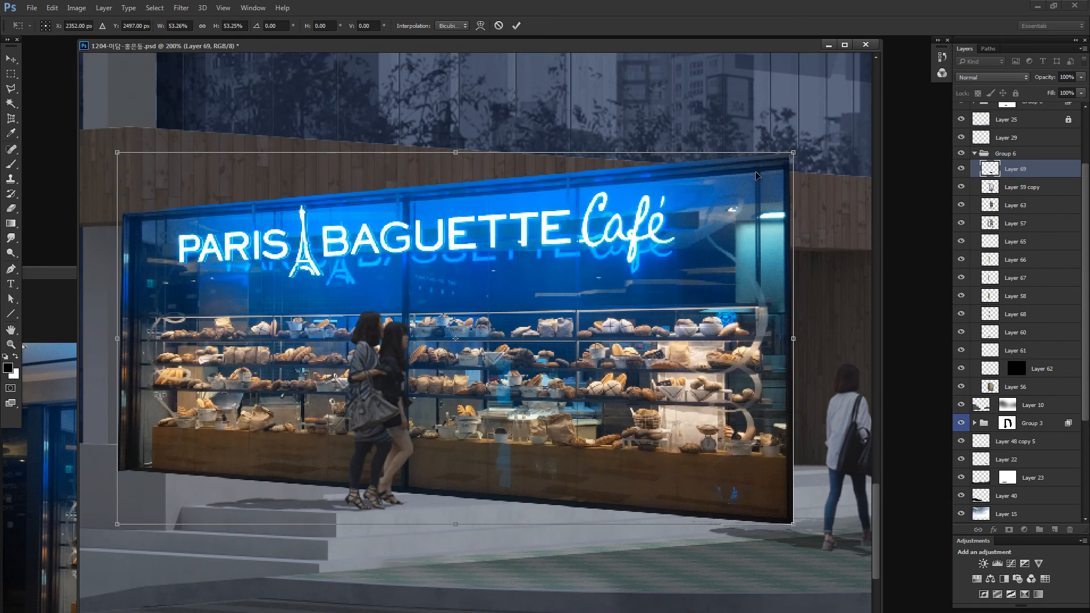
- Distort the storefront's right edge, lowering its upper corner and raising its lower corner to follow the facade's perspective
left_click_drag(793, 153, 793, 279)
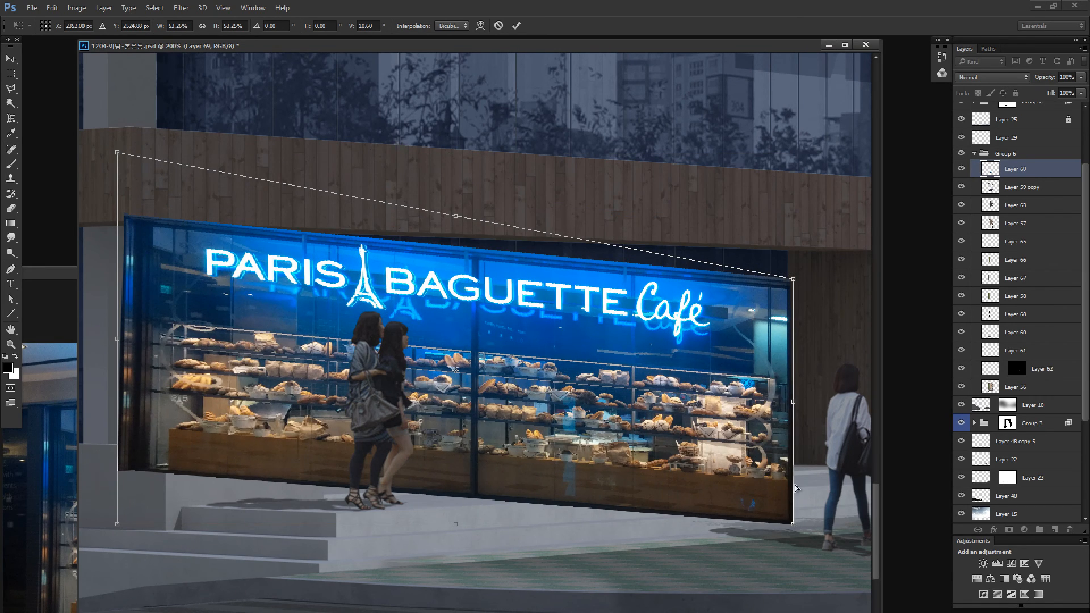
left_click_drag(795, 487, 795, 434)
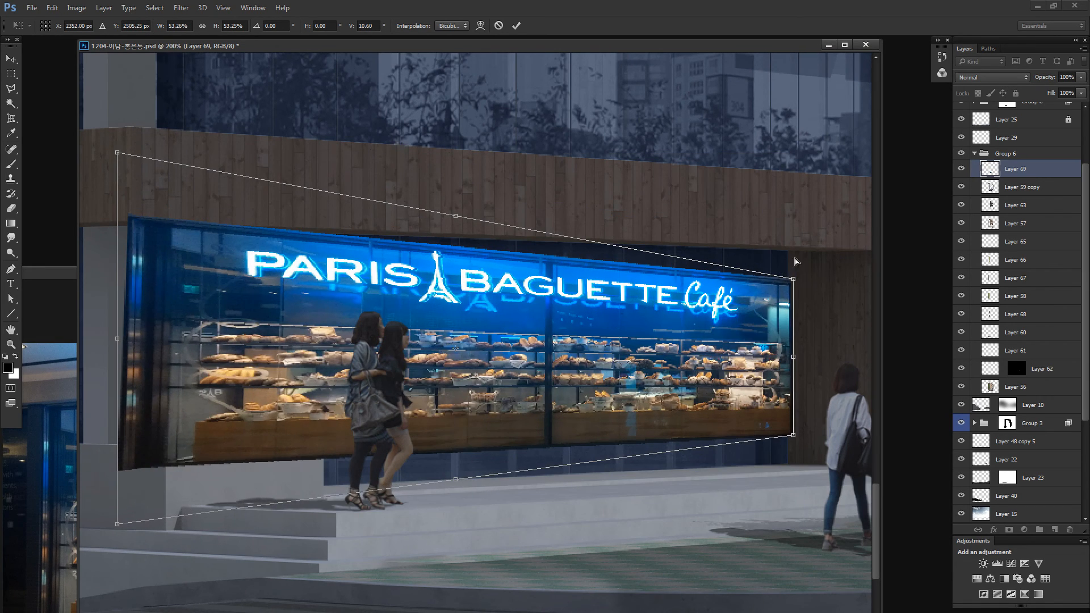
left_click_drag(793, 279, 793, 246)
left_click_drag(794, 435, 793, 441)
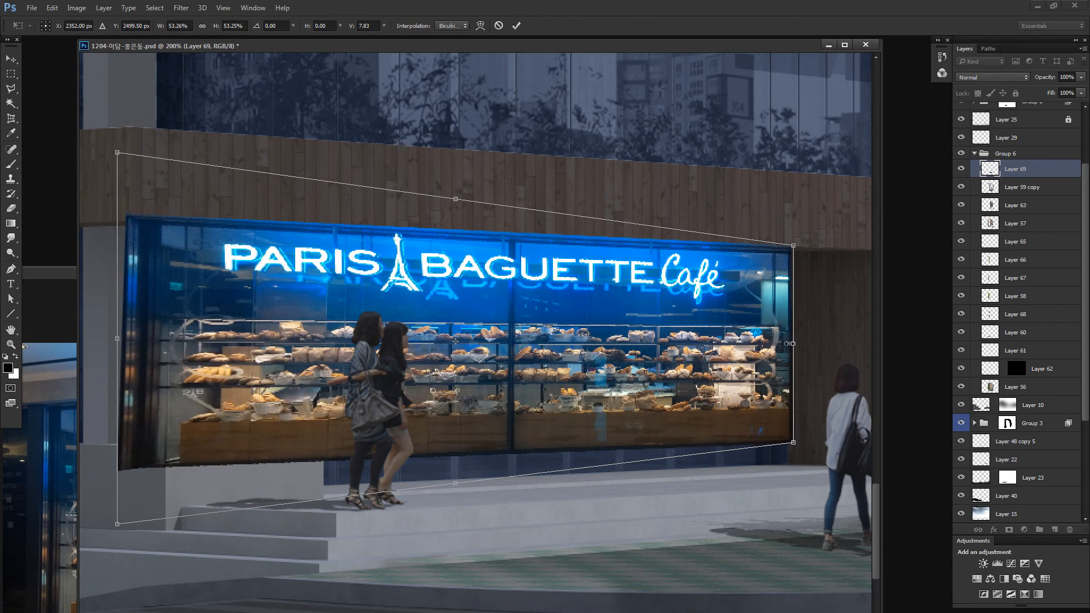
- Narrow the bakery storefront to about 24% width and distort its corners to follow the ground-floor facade's perspective
mouse_move(789, 343)
left_mouse_down()
mouse_move(487, 341)
mouse_move(793, 341)
left_mouse_up()
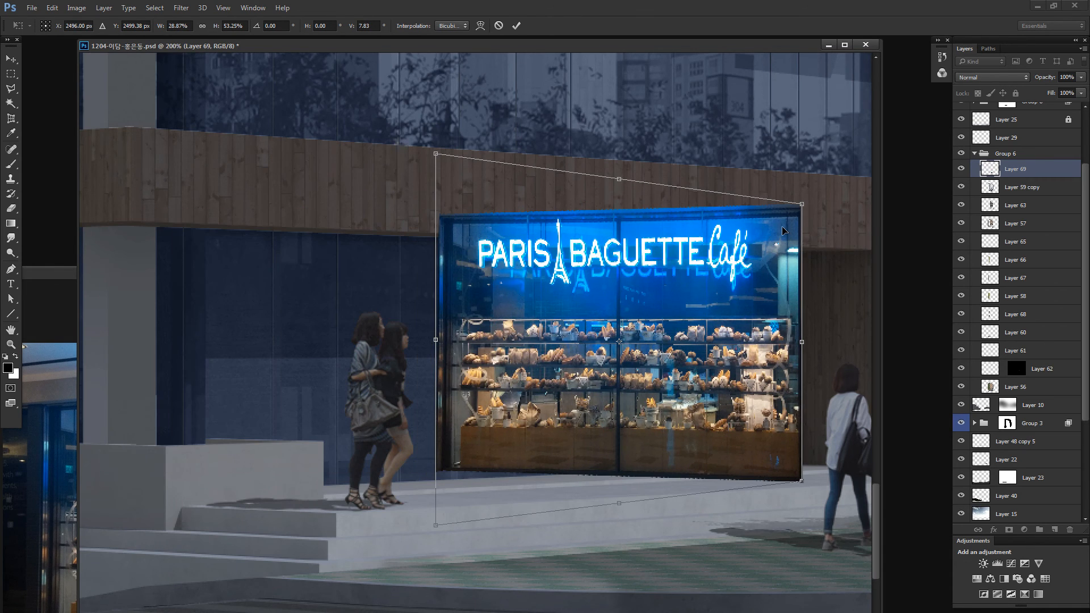
left_click_drag(803, 204, 741, 257)
left_click_drag(681, 380, 692, 359)
left_click_drag(447, 509, 447, 532)
left_click_drag(447, 212, 447, 179)
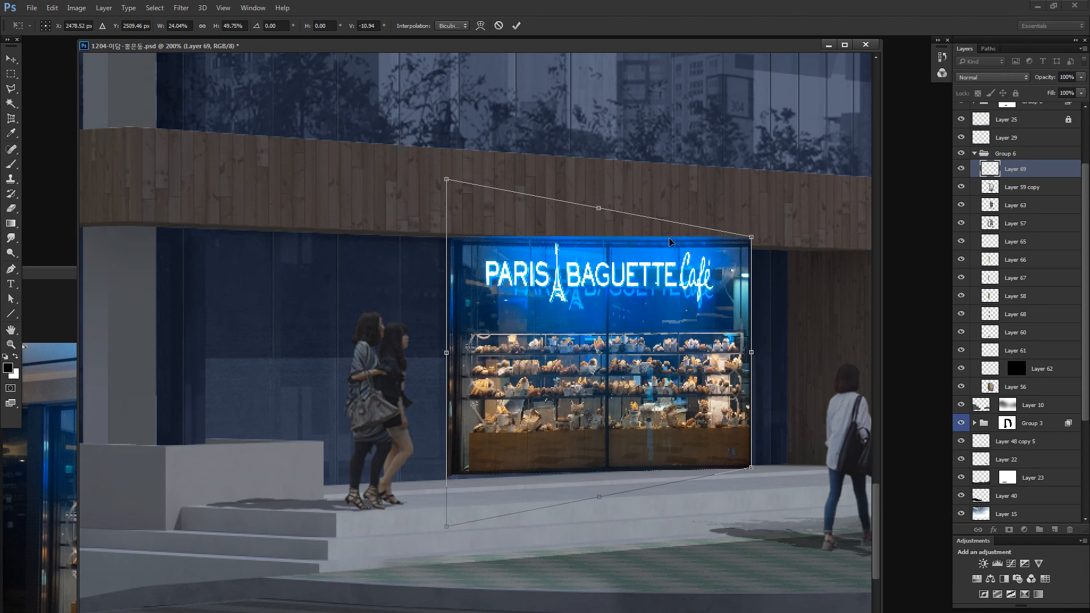
left_click_drag(756, 244, 756, 258)
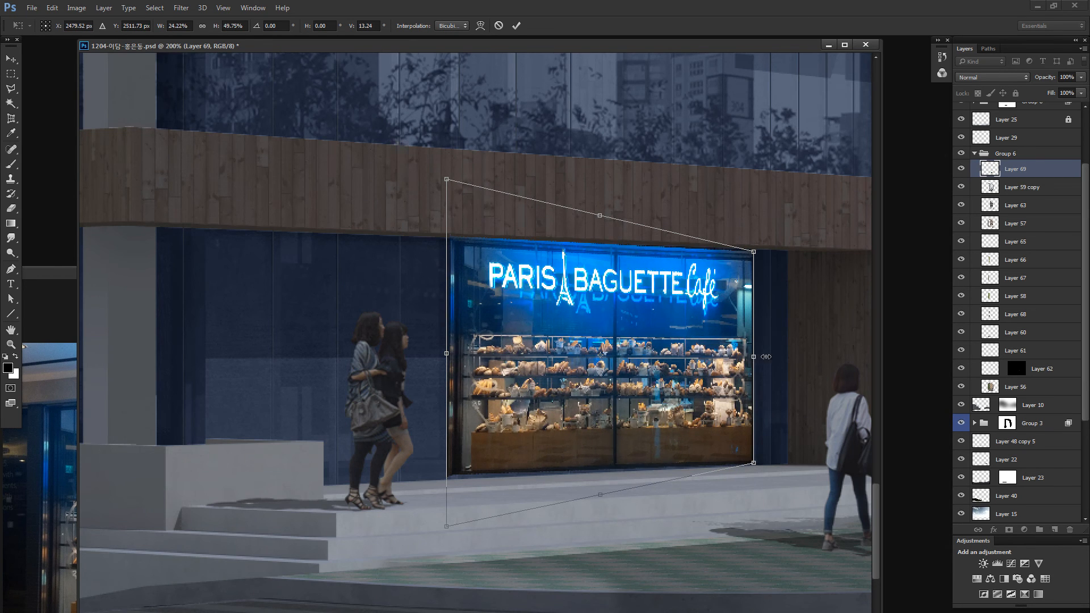
- Widen the storefront to about 30% across the ground-floor glazing, align its right corners with the facade and apply the transform
left_click_drag(751, 359, 791, 358)
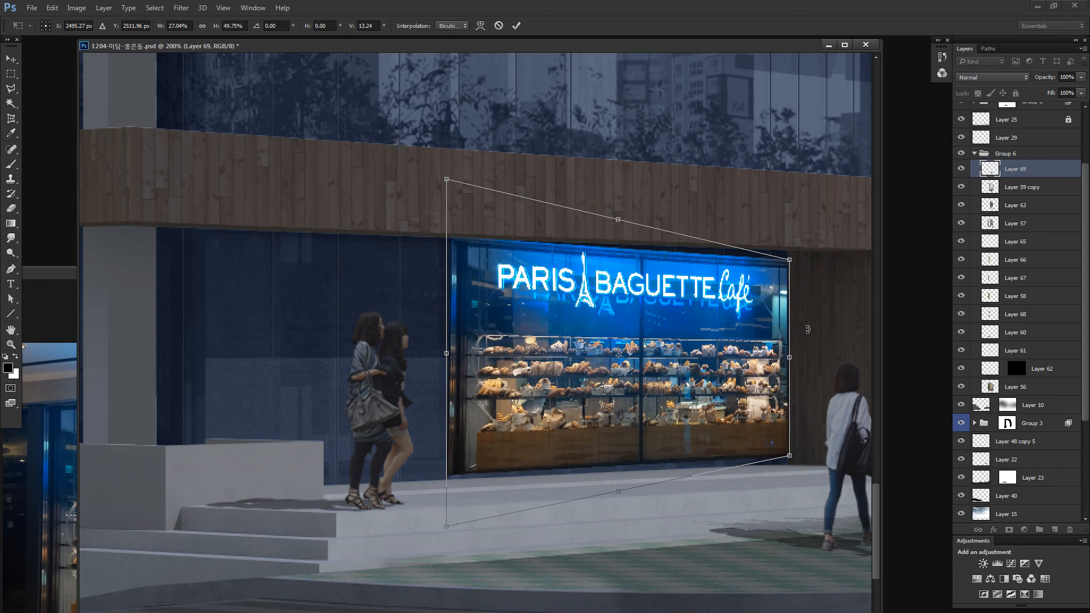
left_click_drag(792, 259, 791, 254)
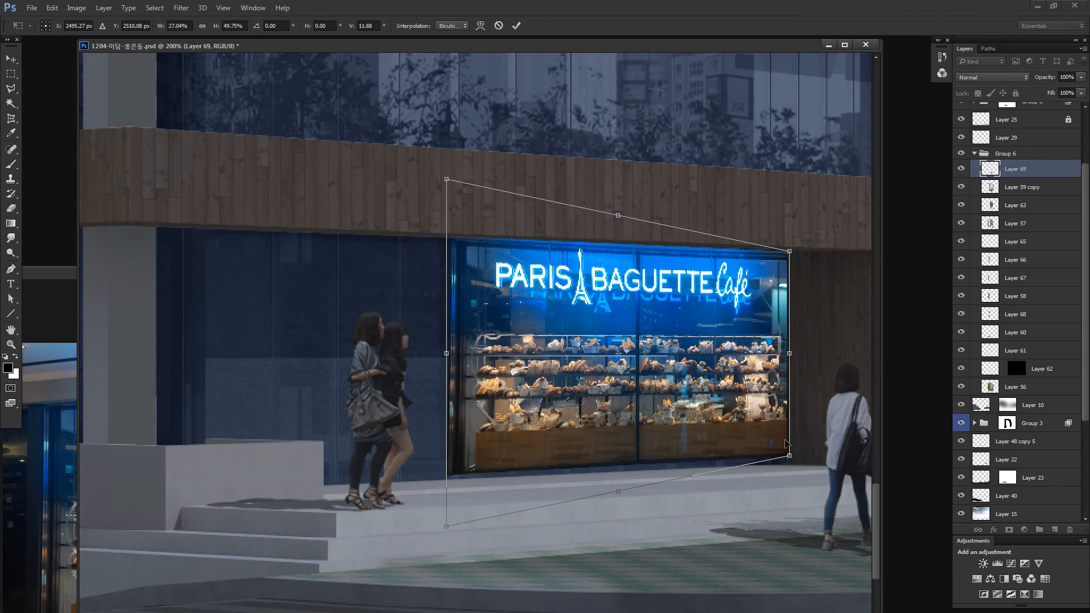
left_click_drag(792, 462, 793, 471)
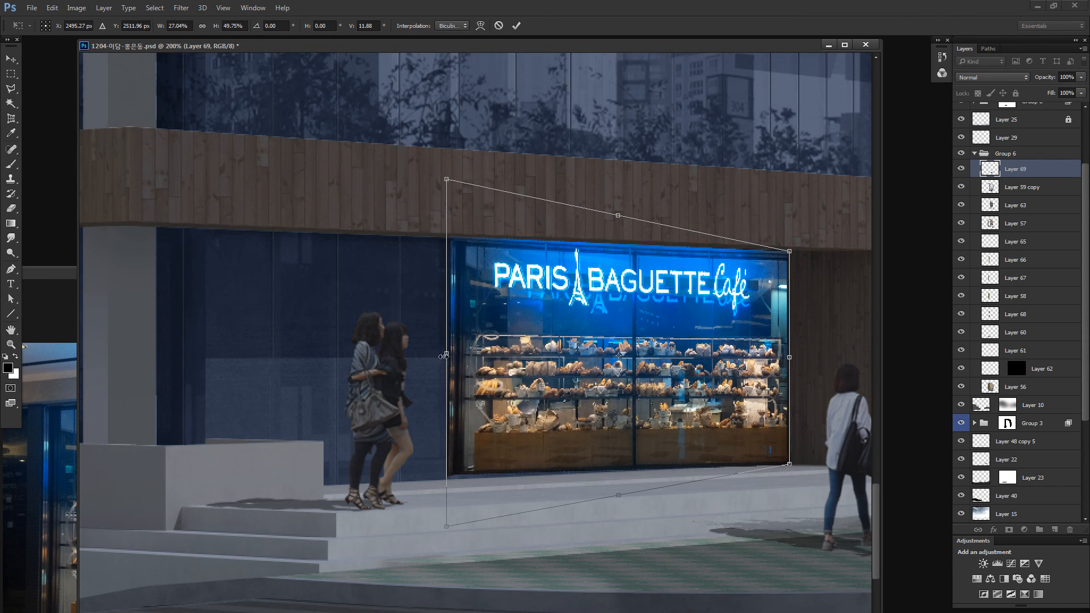
left_click_drag(446, 356, 408, 353)
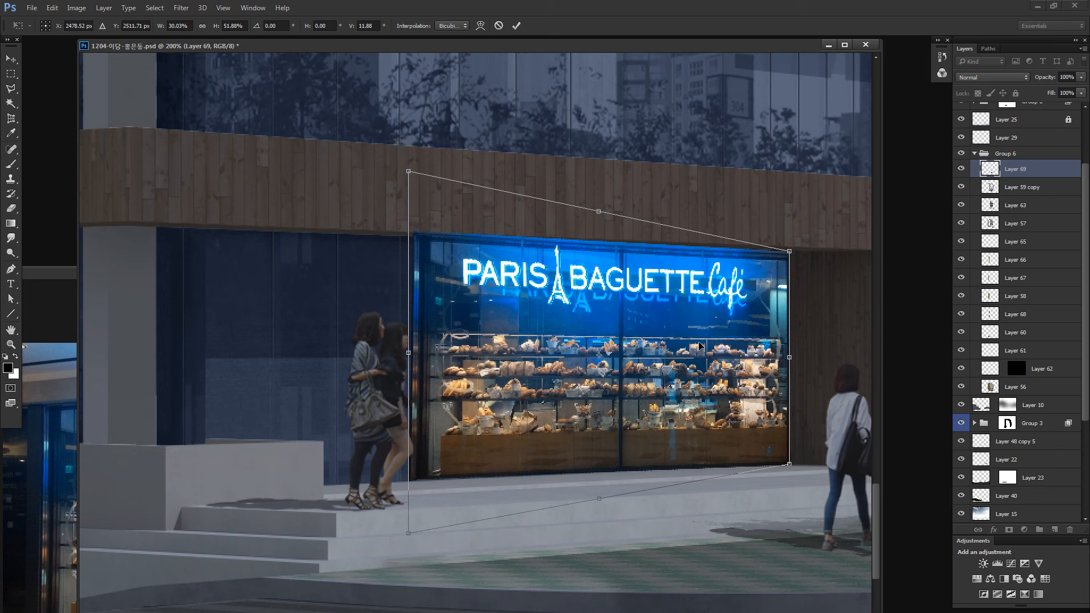
key("Return")
mouse_move(723, 347)
left_mouse_down()
mouse_move(710, 347)
mouse_move(725, 346)
left_mouse_up()
- Set the storefront layer's blend mode to Color Dodge and reduce its fill to 64%
left_click(992, 78)
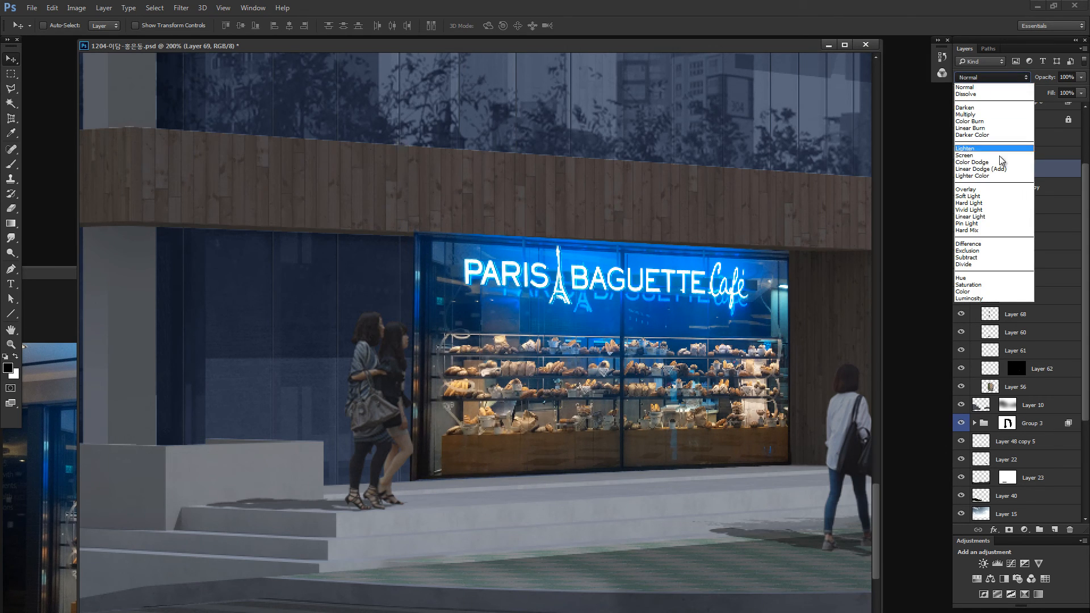
left_click(992, 148)
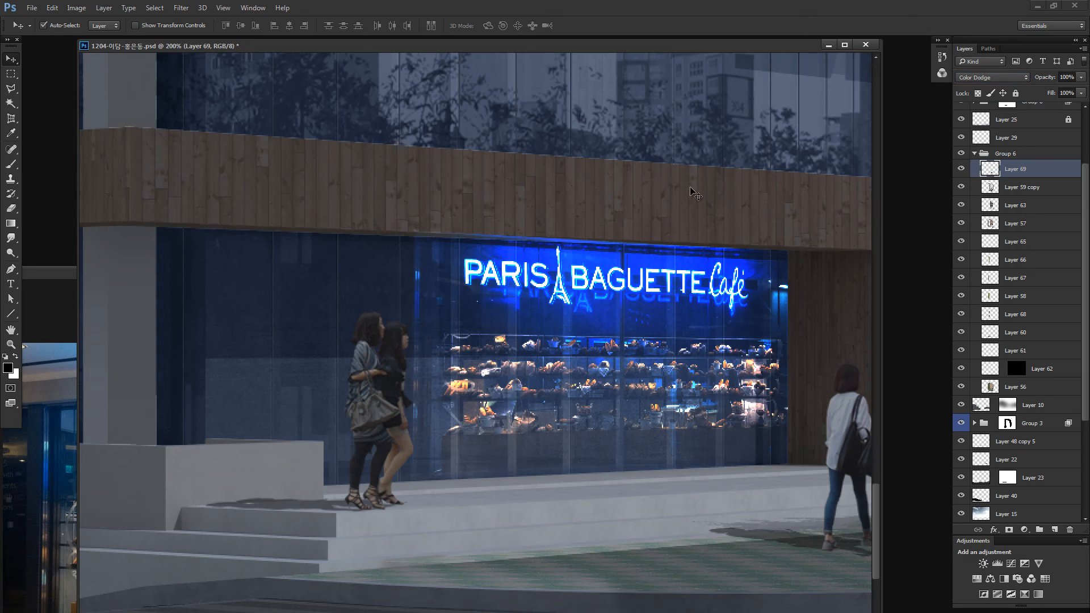
key("ctrl+minus")
key("ctrl+minus")
key("ctrl+minus")
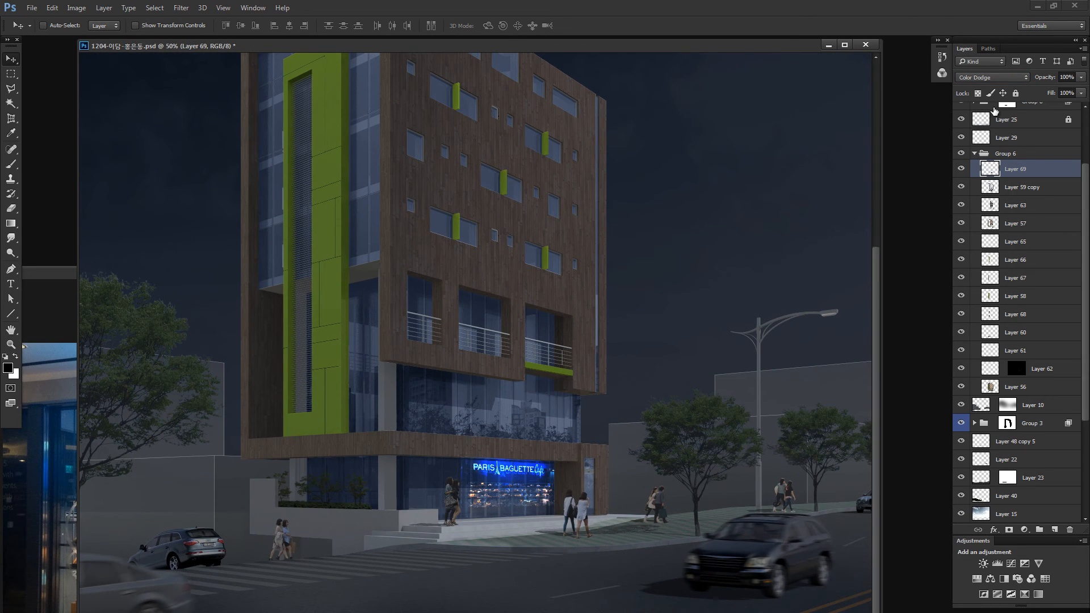
left_click(1079, 94)
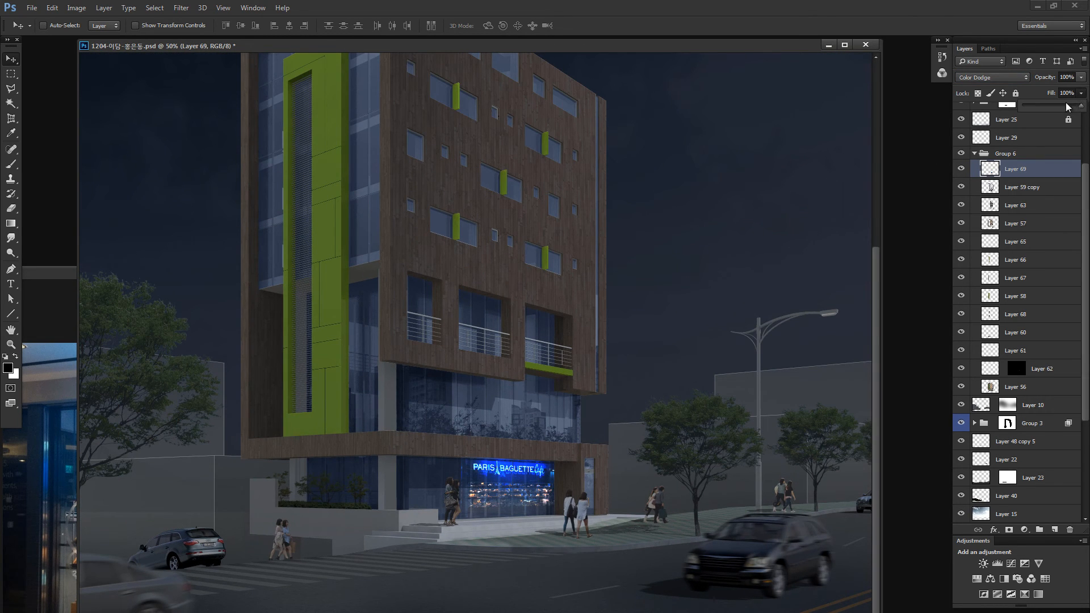
left_click_drag(1066, 109, 1059, 111)
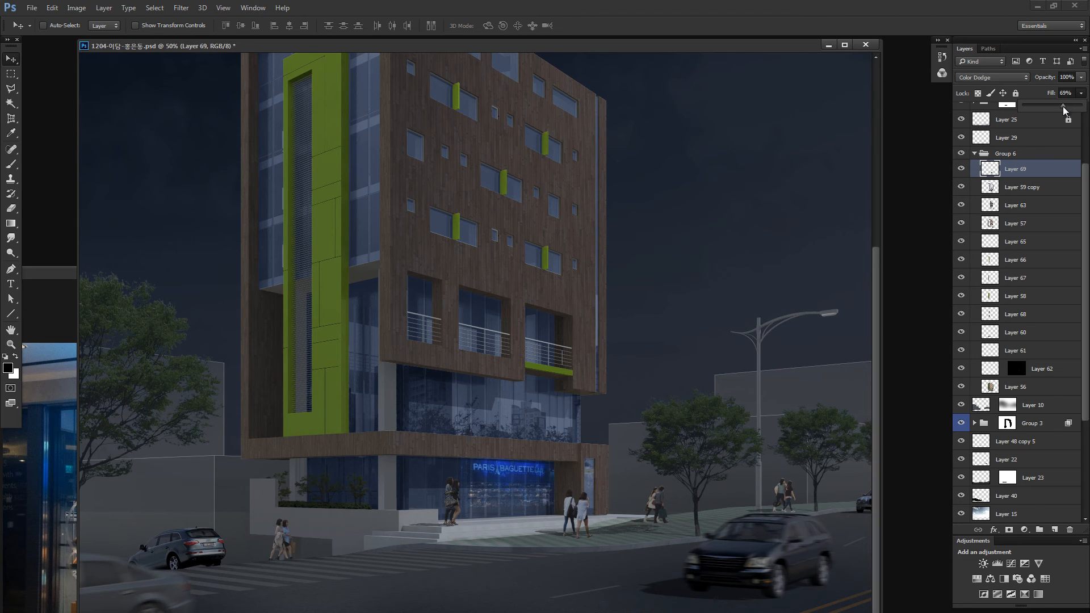
left_click(625, 461)
- Fine-tune the storefront's two upper corners against the wooden band above it with Free Transform
key("ctrl+space")
left_click_drag(540, 462, 621, 449)
key("space")
left_click_drag(335, 532, 542, 289)
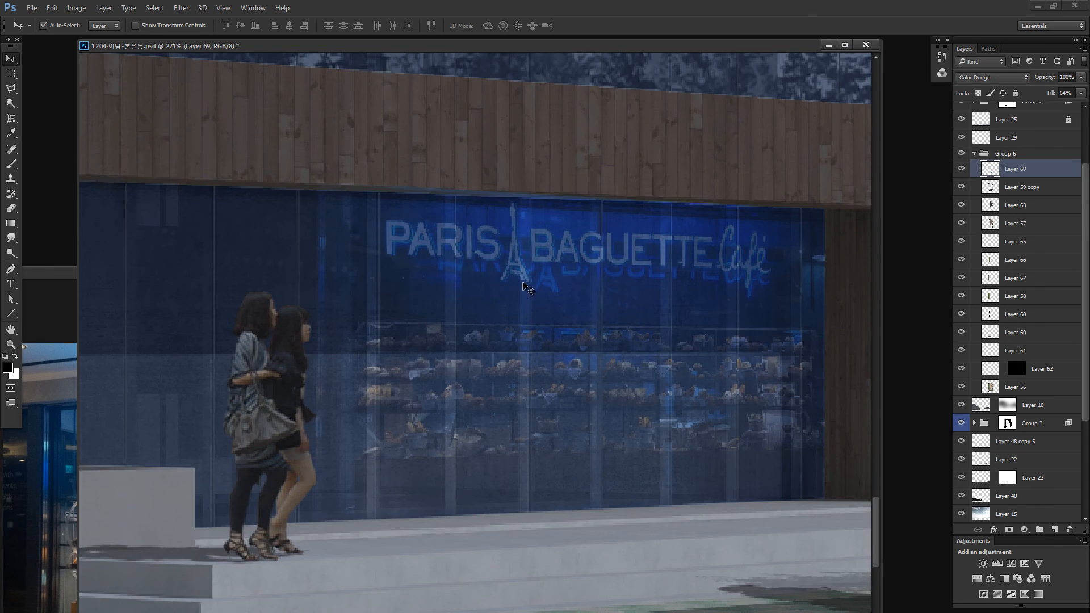
key("ctrl+t")
left_click_drag(311, 180, 312, 184)
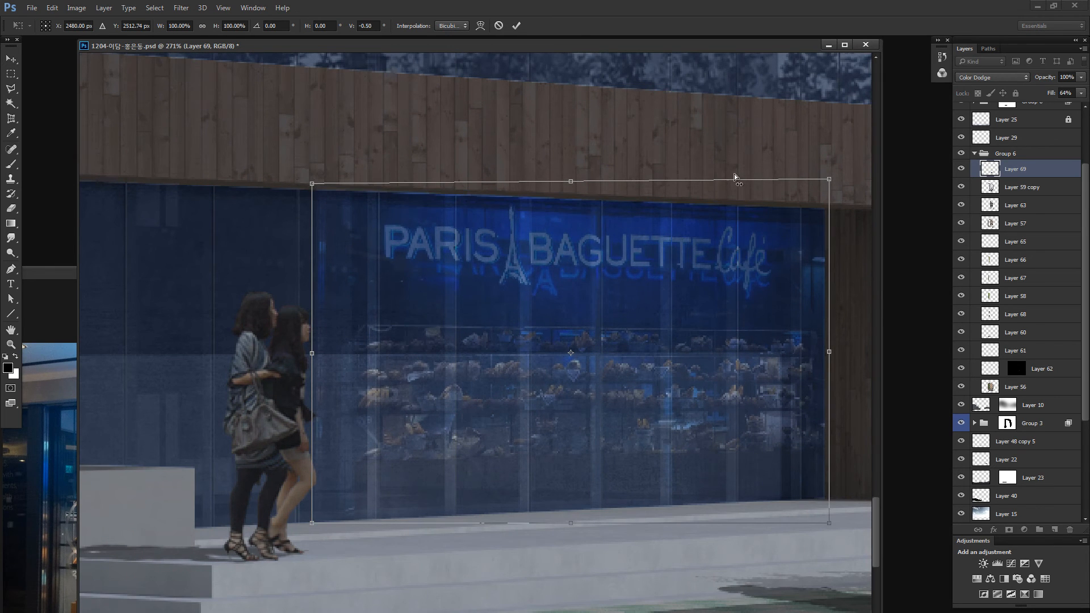
left_click_drag(834, 183, 834, 178)
key("Return")
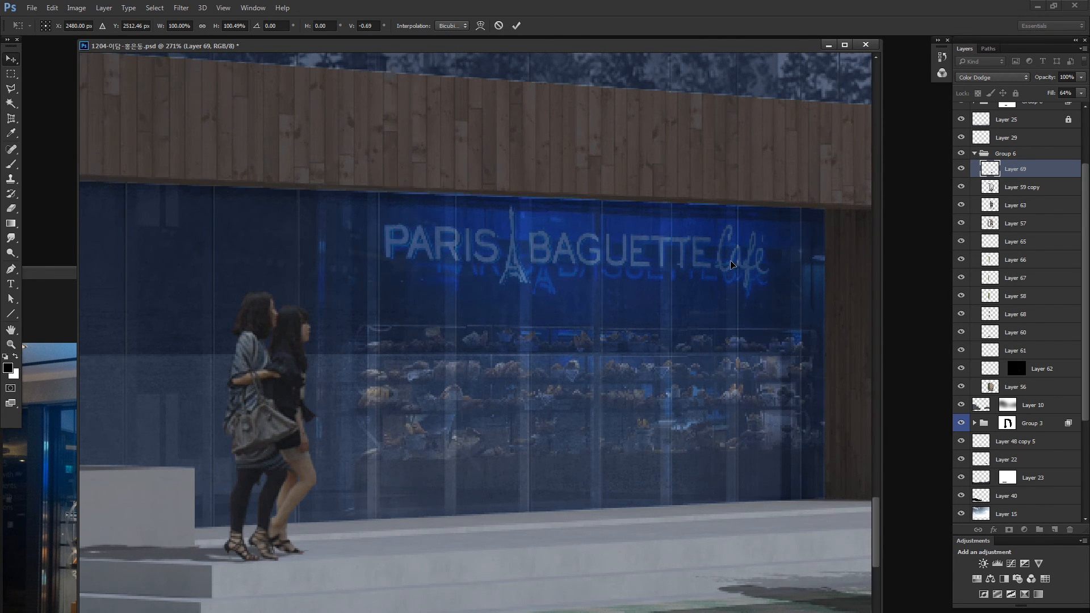
key("ctrl+0")
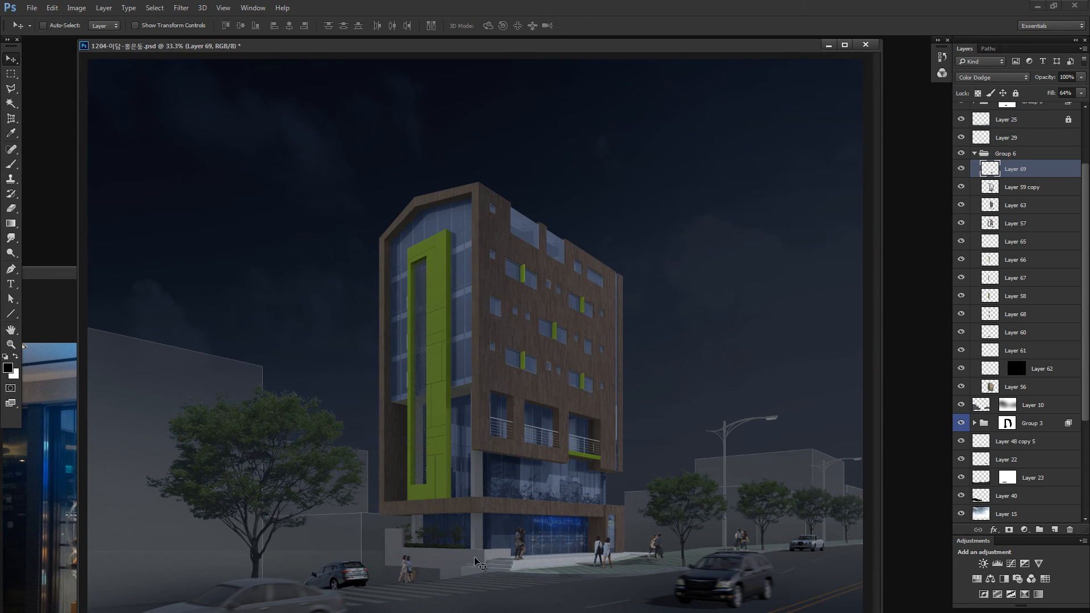
- Close the bakery photo, switch to ACDSee and open the photo of the glass office building with lit interiors in Photoshop
left_click(19, 523)
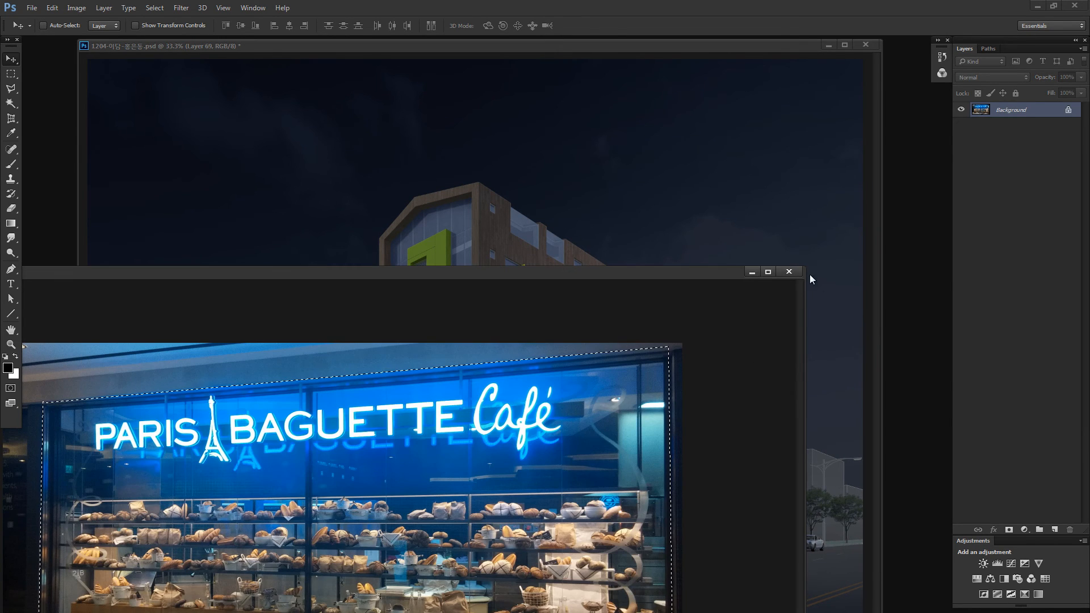
left_click(794, 273)
right_click(121, 612)
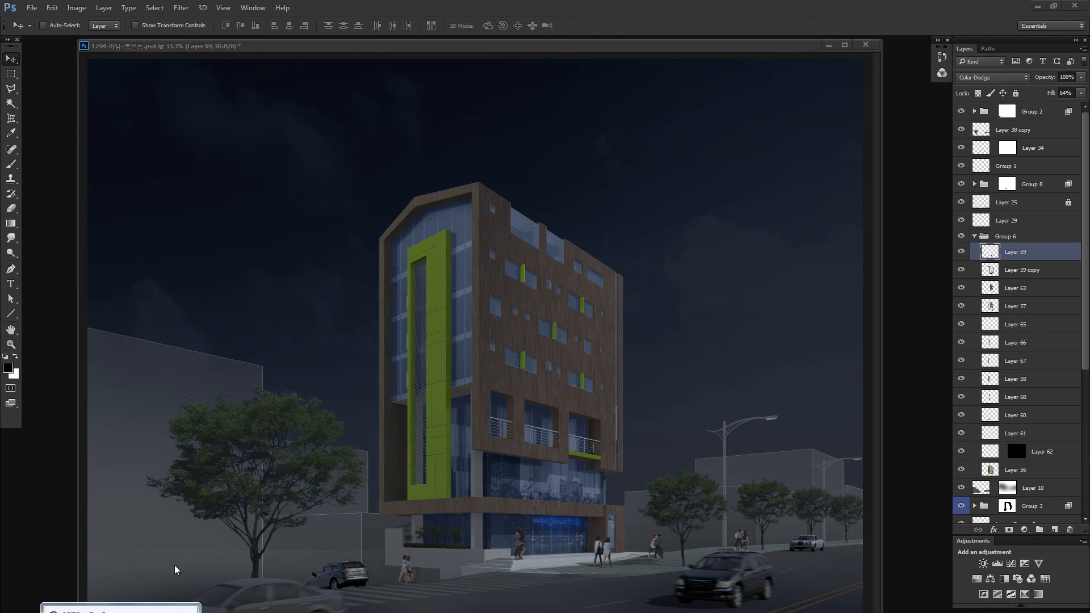
left_click(121, 611)
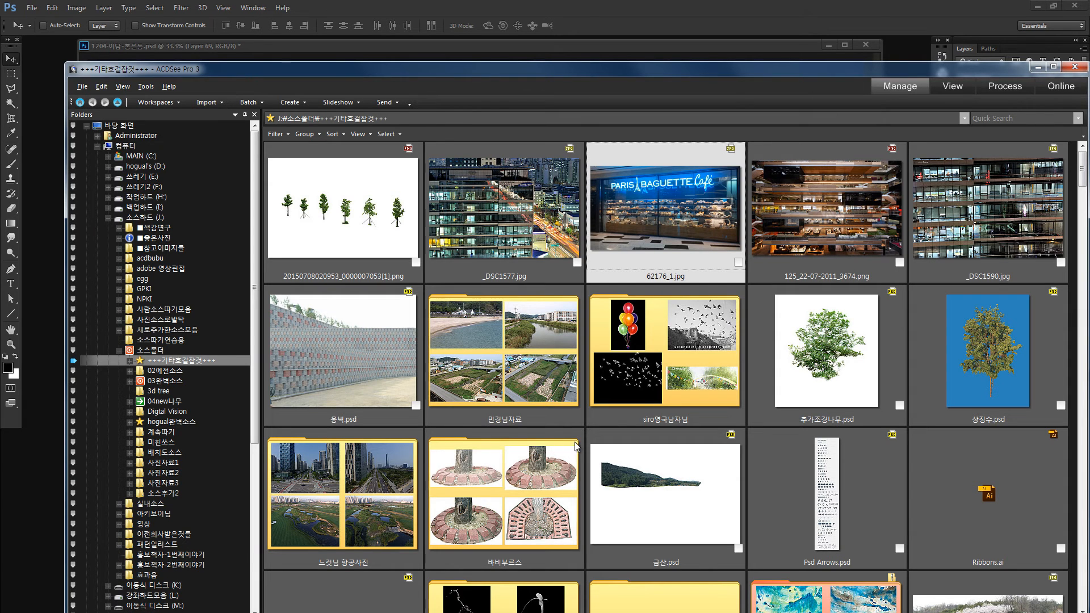
scroll(672, 377, "down", 3)
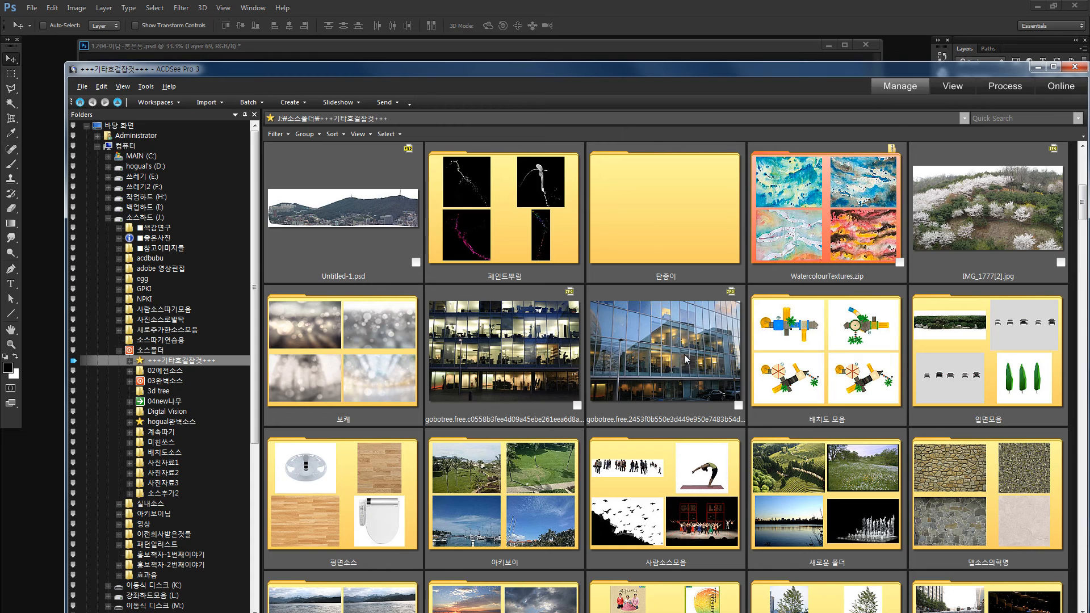
mouse_move(682, 350)
left_mouse_down()
mouse_move(303, 442)
mouse_move(21, 462)
mouse_move(53, 438)
left_mouse_up()
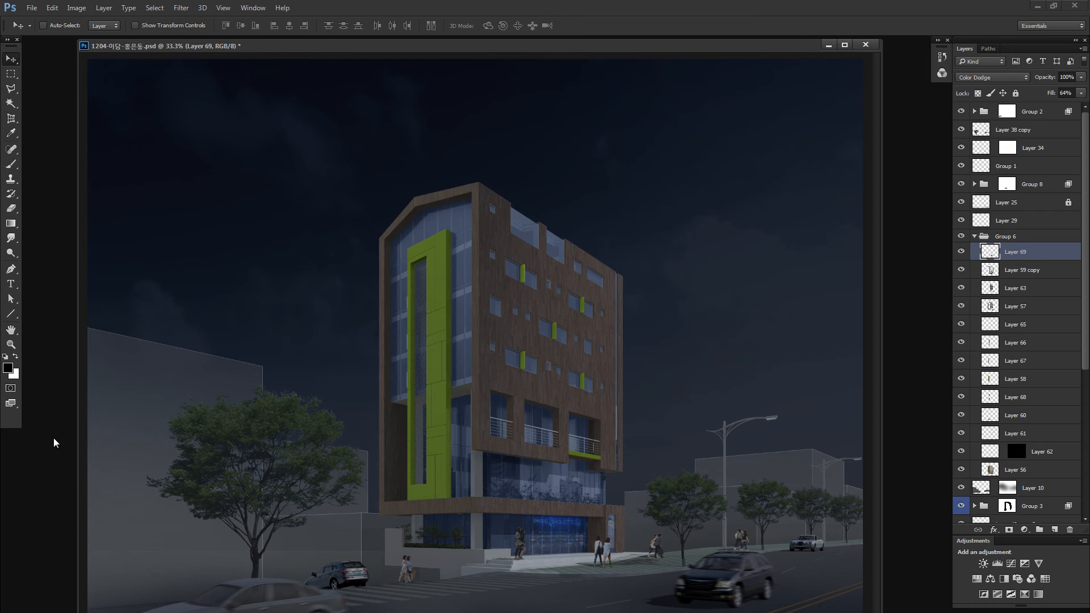
- Copy a Polygonal Lasso selection of the photo's two lit window rows into the rendering and set its layer to Color Dodge
key("l")
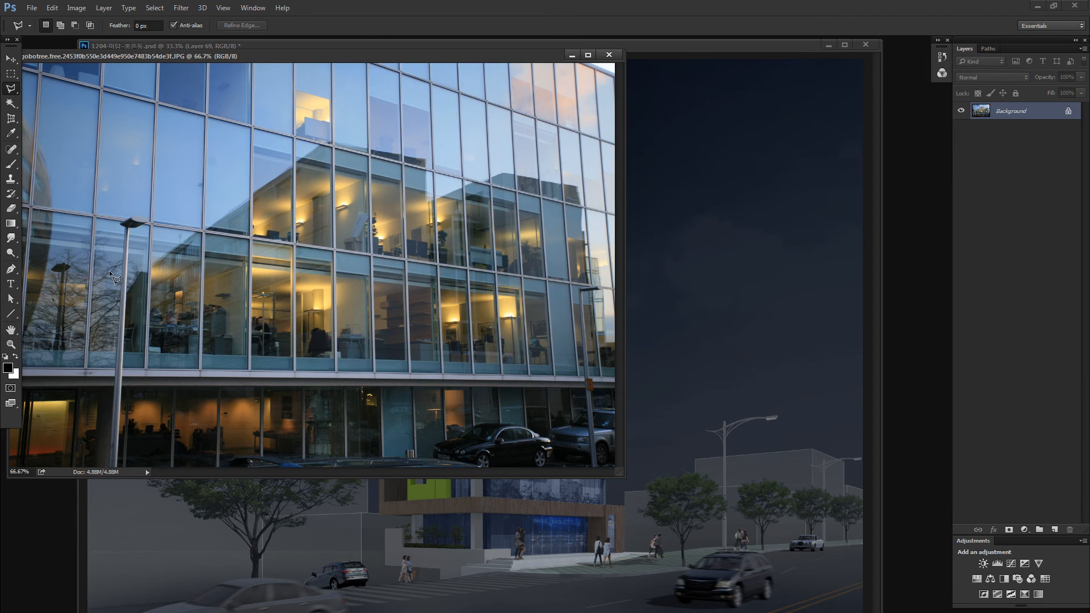
left_click(252, 126)
left_click(543, 196)
left_click(146, 369)
double_click(159, 107)
mouse_move(321, 296)
left_mouse_down()
mouse_move(657, 315)
mouse_move(607, 351)
mouse_move(570, 412)
left_mouse_up()
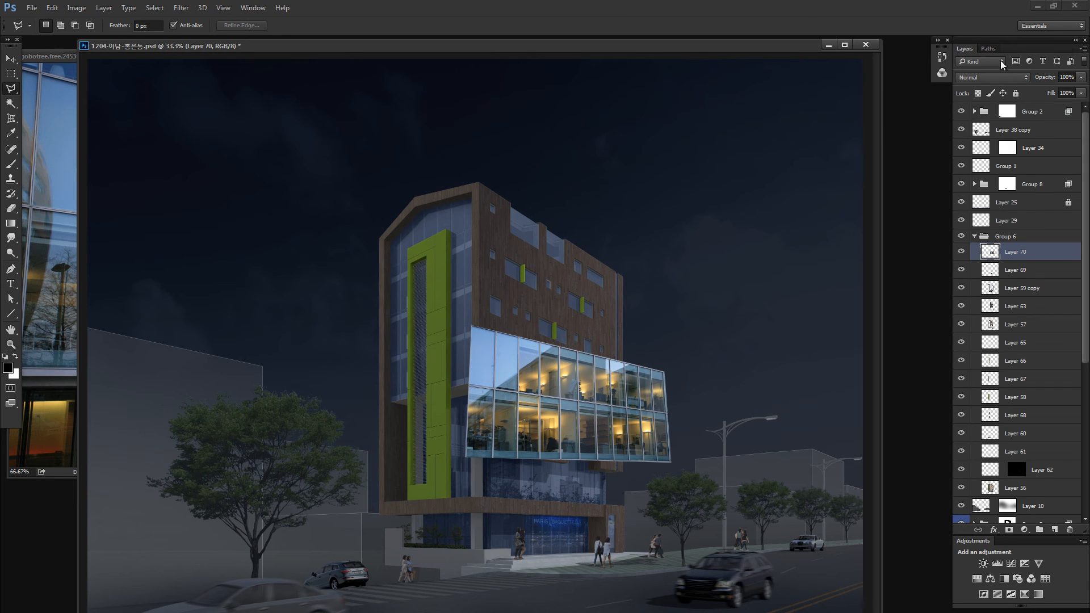
left_click(993, 78)
left_click(988, 163)
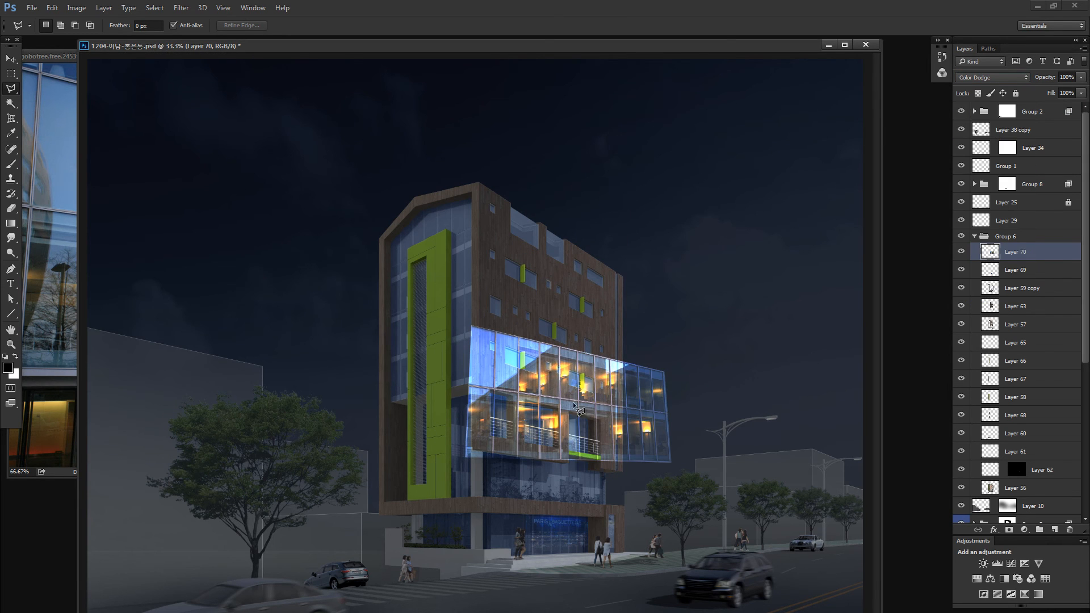
- Scale the lit window layer proportionally to about 53% and position it over the glazing above the bakery
key("z")
left_click_drag(564, 445, 625, 464)
key("ctrl+t")
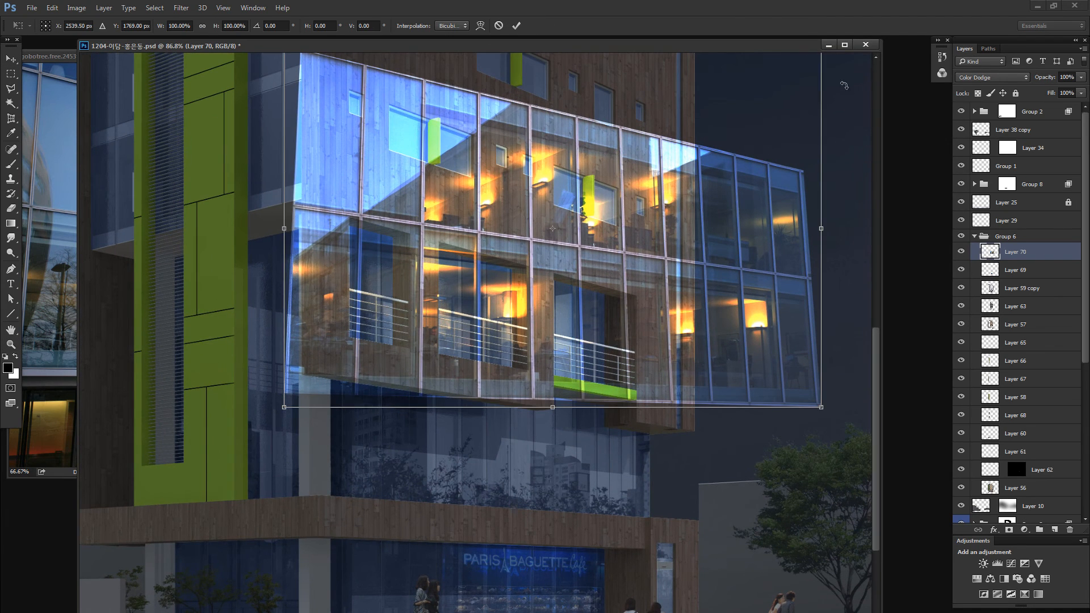
left_click_drag(814, 119, 581, 279)
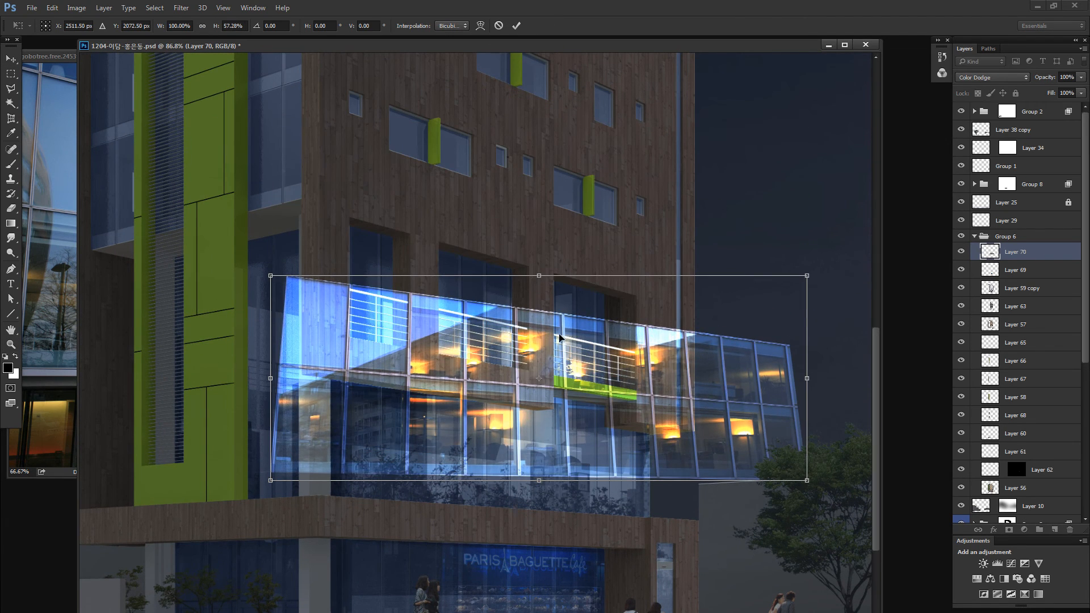
key("ctrl+z")
key("z")
left_click(564, 250)
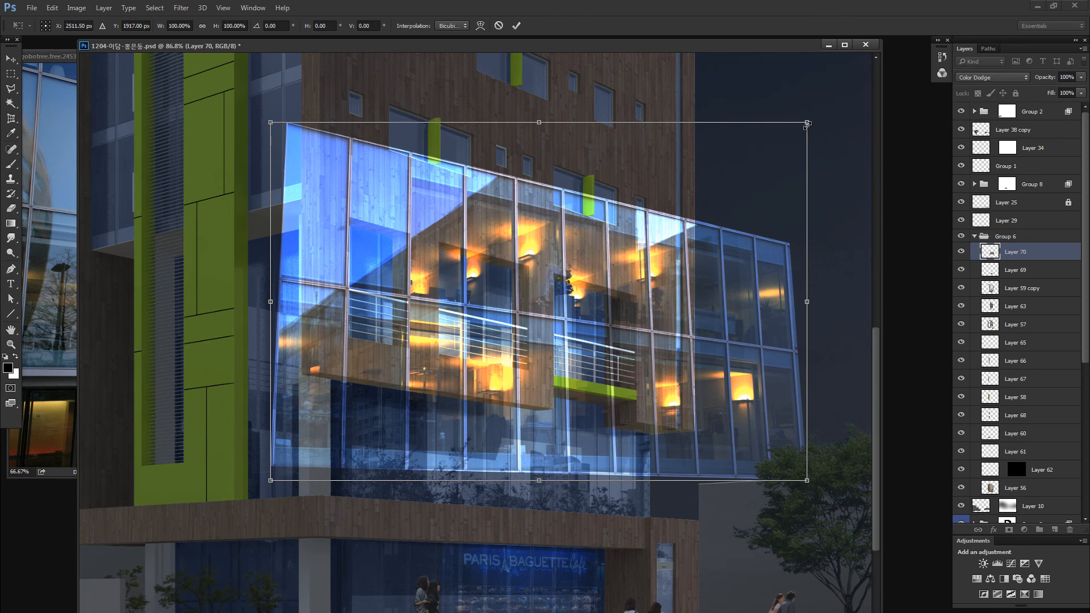
left_click_drag(806, 122, 555, 290)
left_click_drag(514, 413, 574, 439)
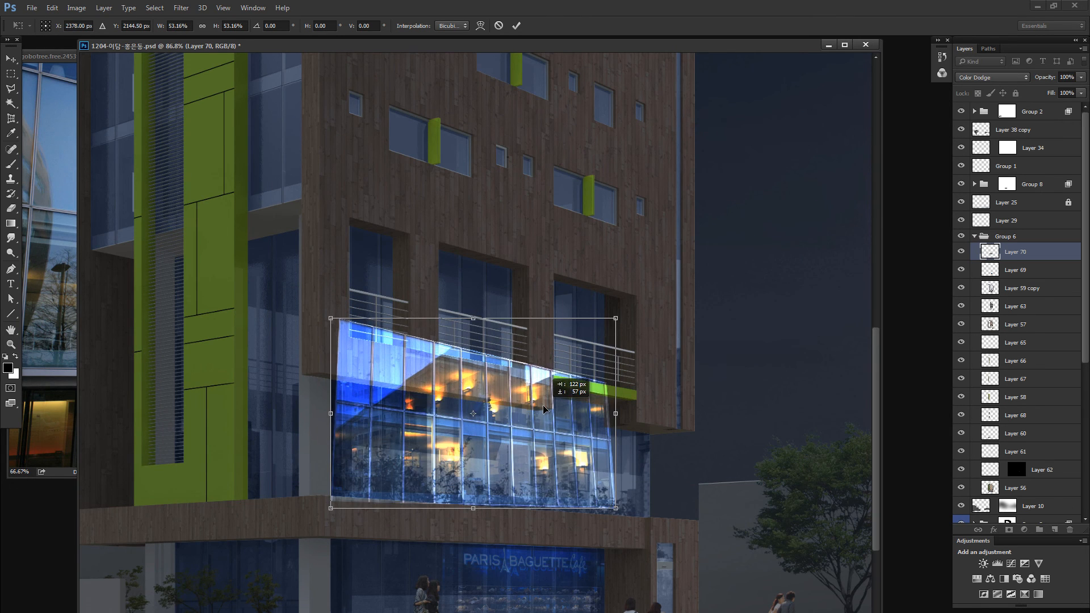
- Distort the lit window layer's corners to match the glazed floor's perspective and apply the transform
left_click_drag(618, 317, 635, 317)
left_click_drag(614, 509, 617, 519)
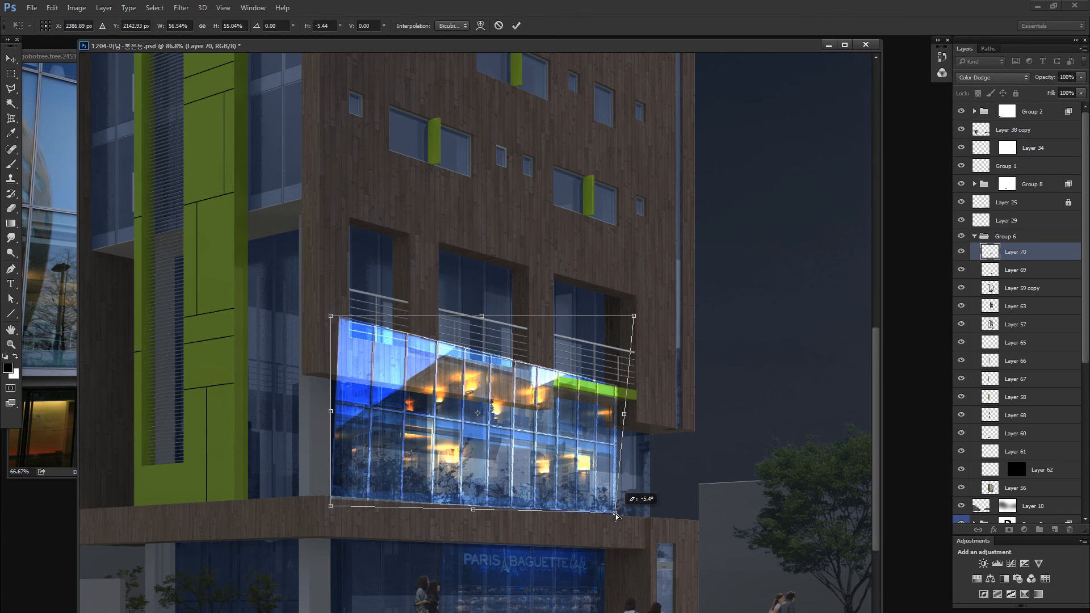
left_click_drag(634, 317, 631, 333)
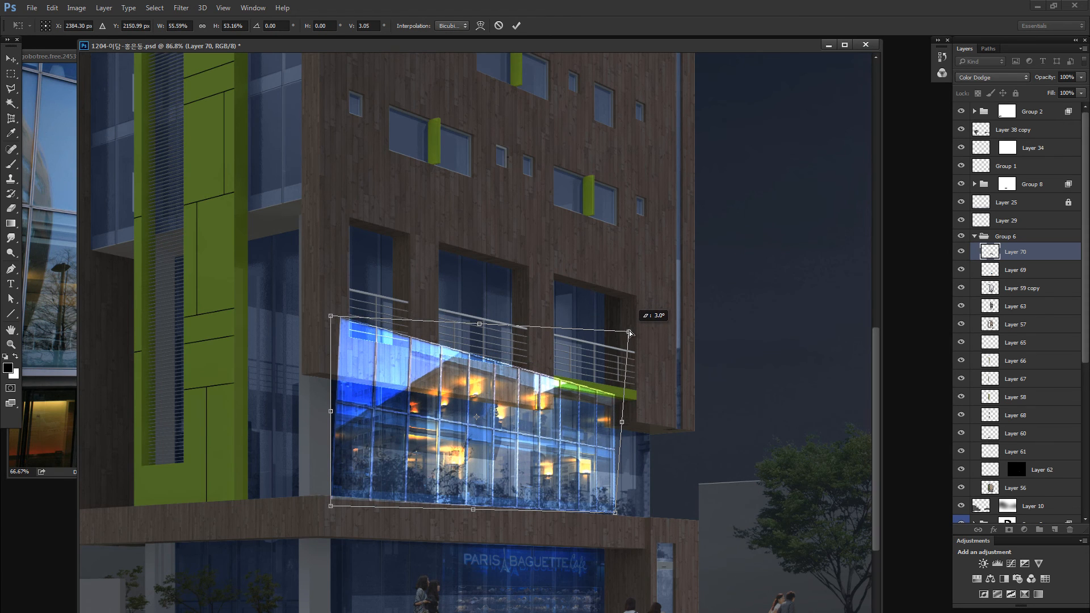
left_click_drag(332, 510, 334, 505)
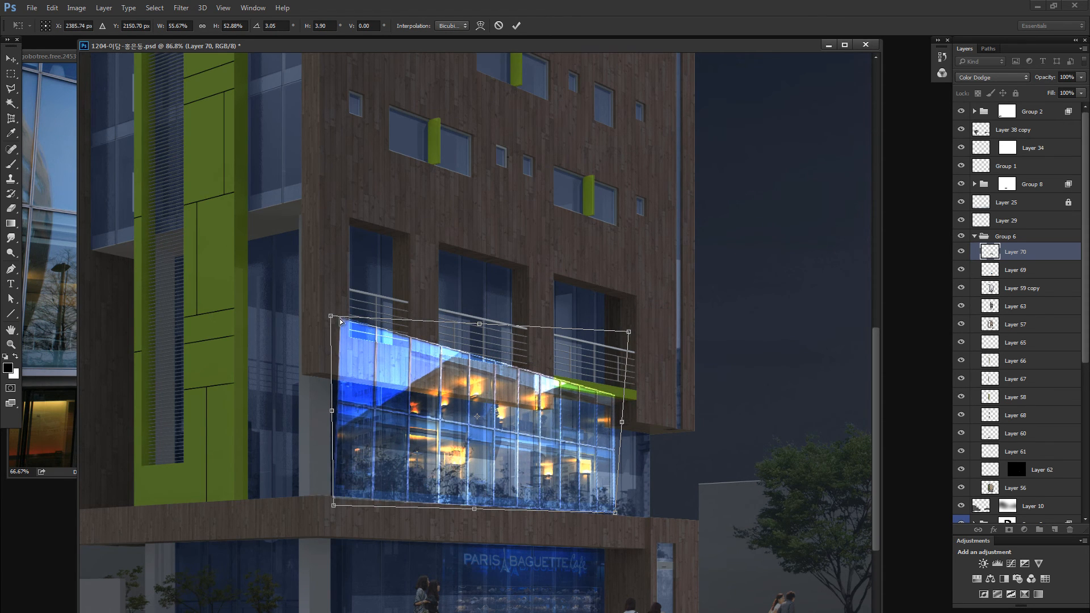
left_click_drag(329, 316, 321, 314)
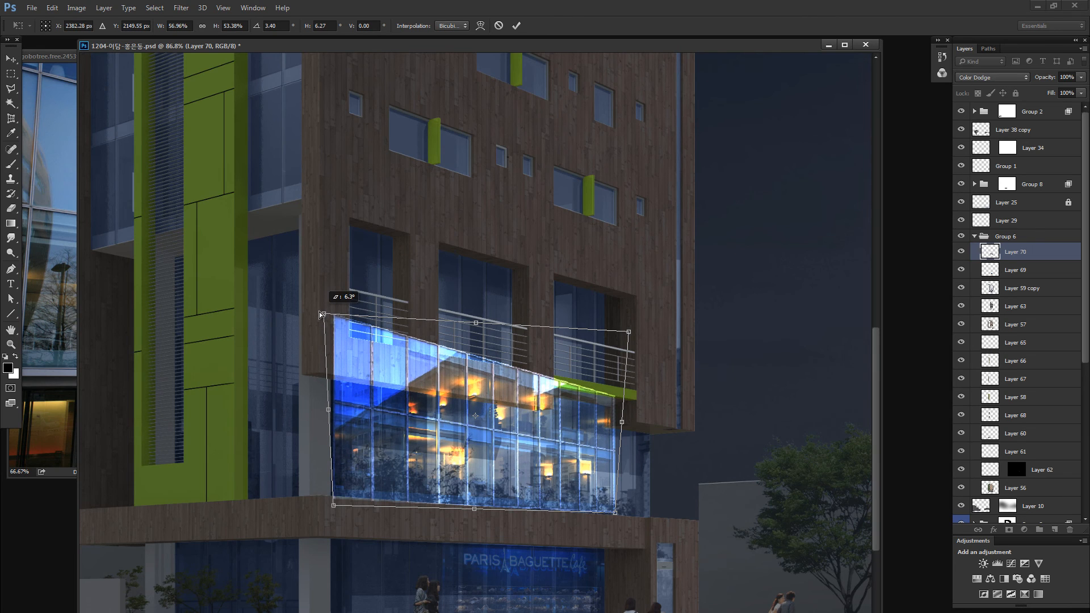
left_click_drag(635, 326, 632, 290)
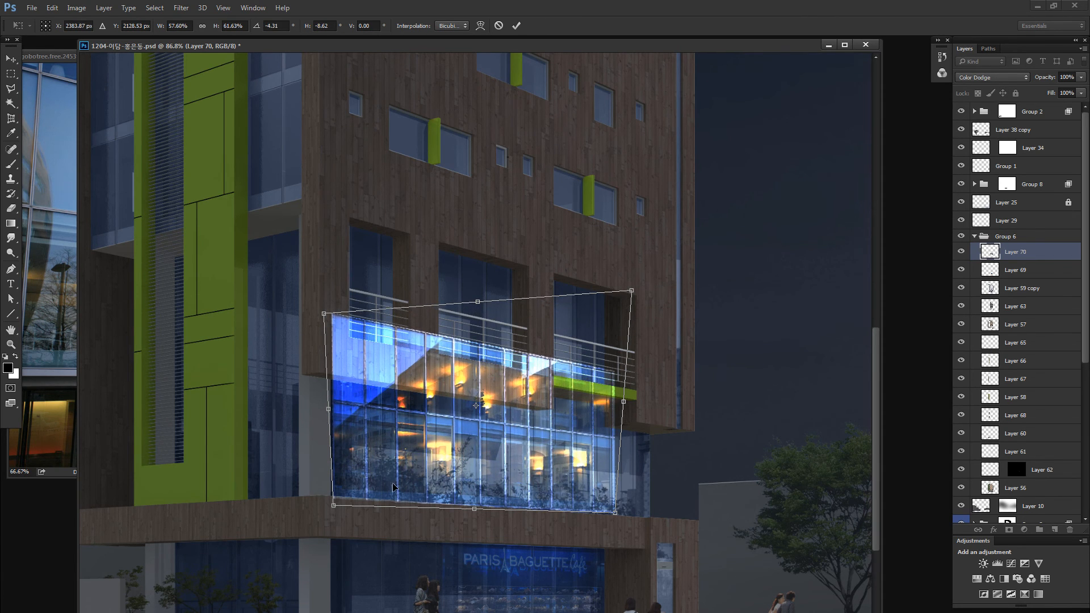
key("Return")
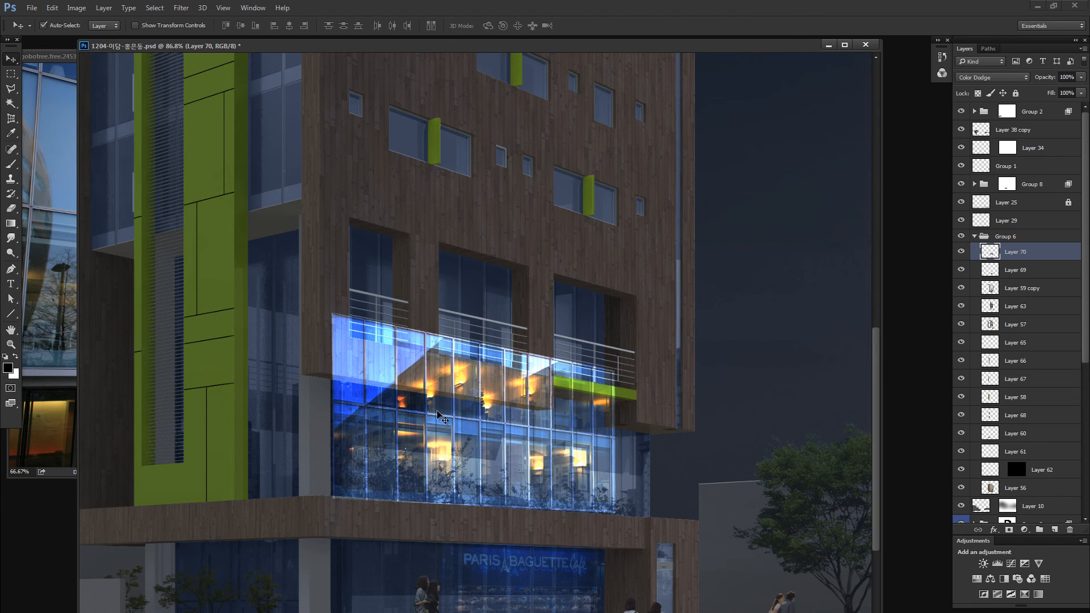
- Stretch the lit window layer upward to about 142% height so its upper row covers the balcony windows, adjusting its corners to the perspective
key("ctrl+t")
mouse_move(617, 315)
left_mouse_down()
mouse_move(623, 289)
mouse_move(616, 306)
left_mouse_up()
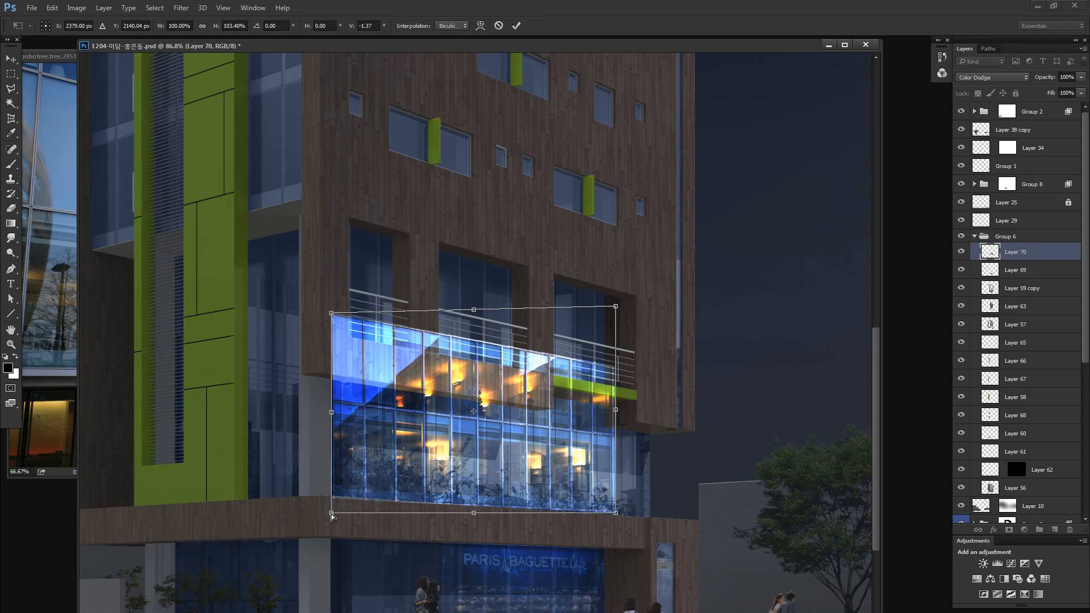
left_click_drag(332, 514, 333, 519)
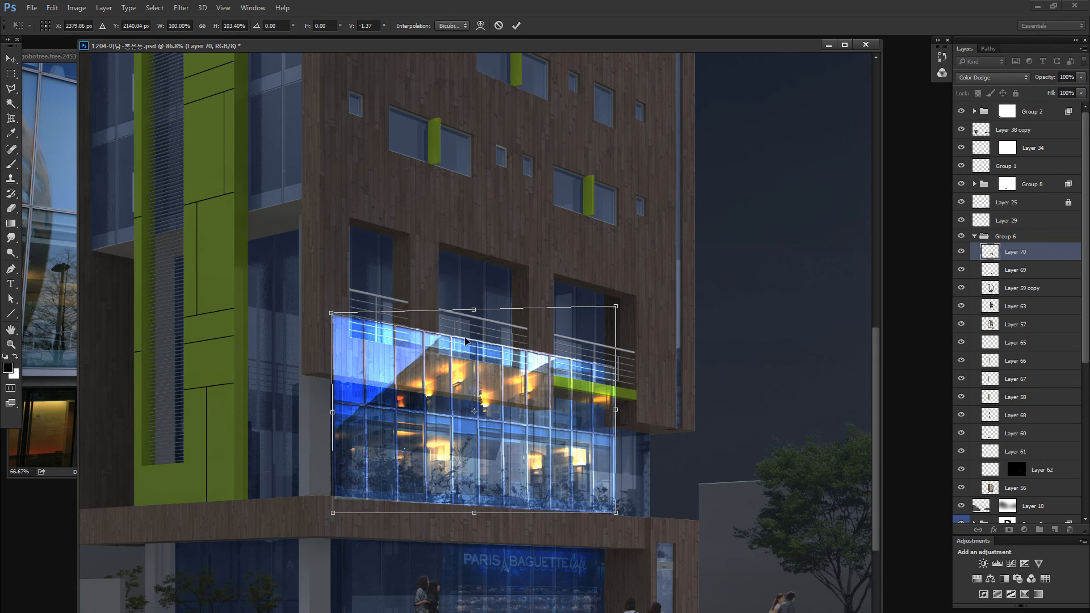
left_click_drag(477, 301, 481, 279)
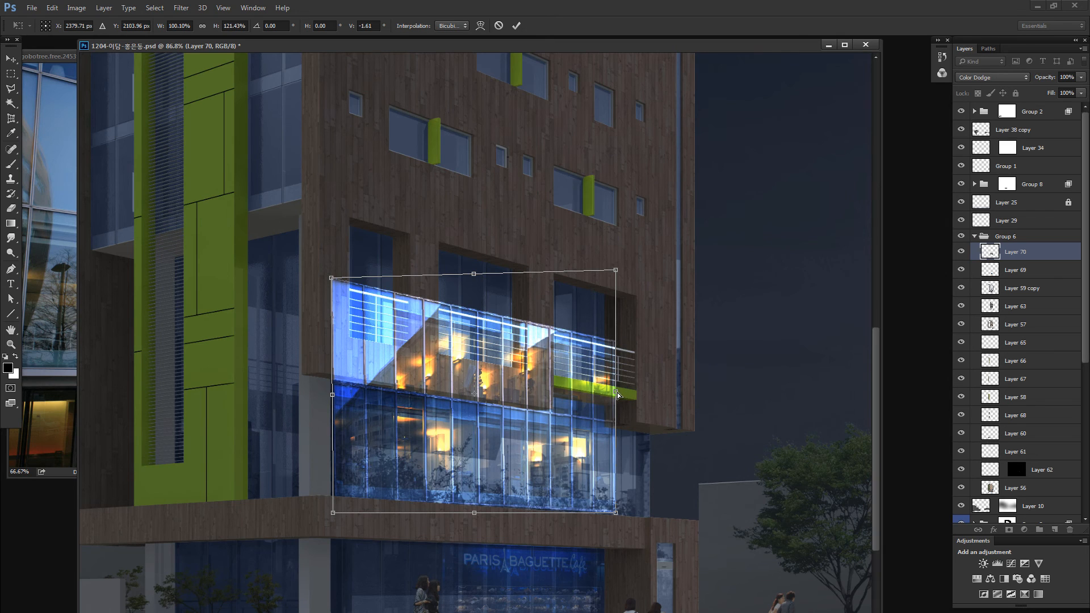
left_click_drag(618, 395, 618, 392)
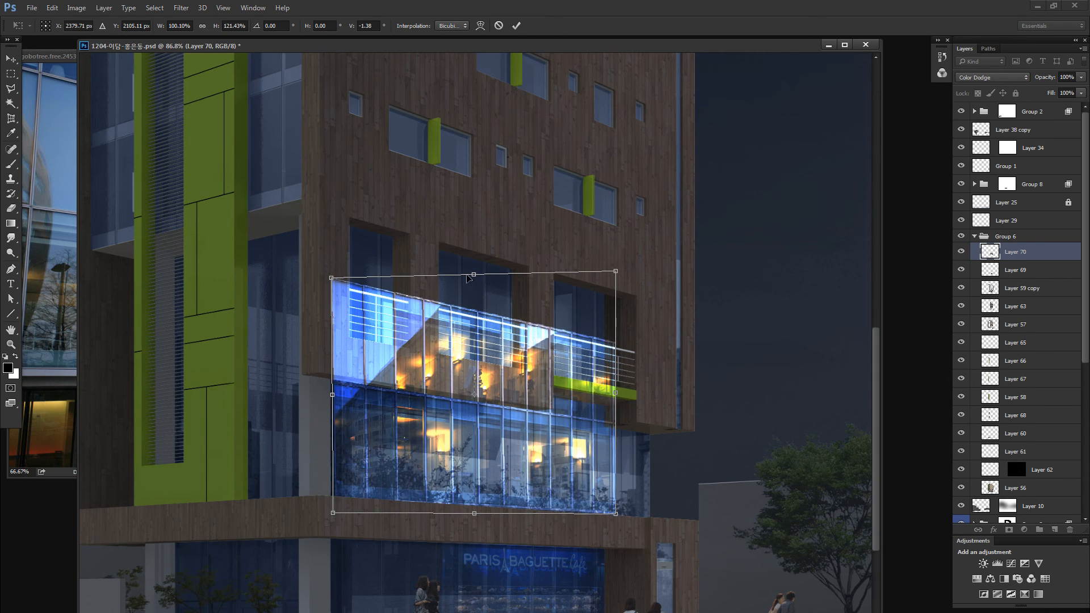
left_click_drag(467, 275, 474, 234)
key("ctrl+z")
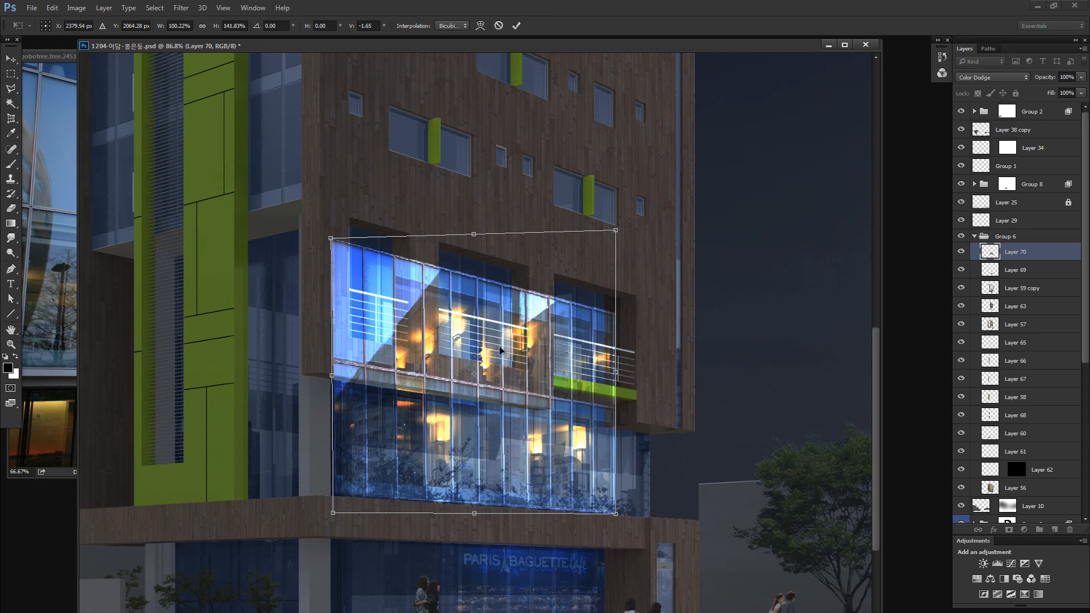
key("Return")
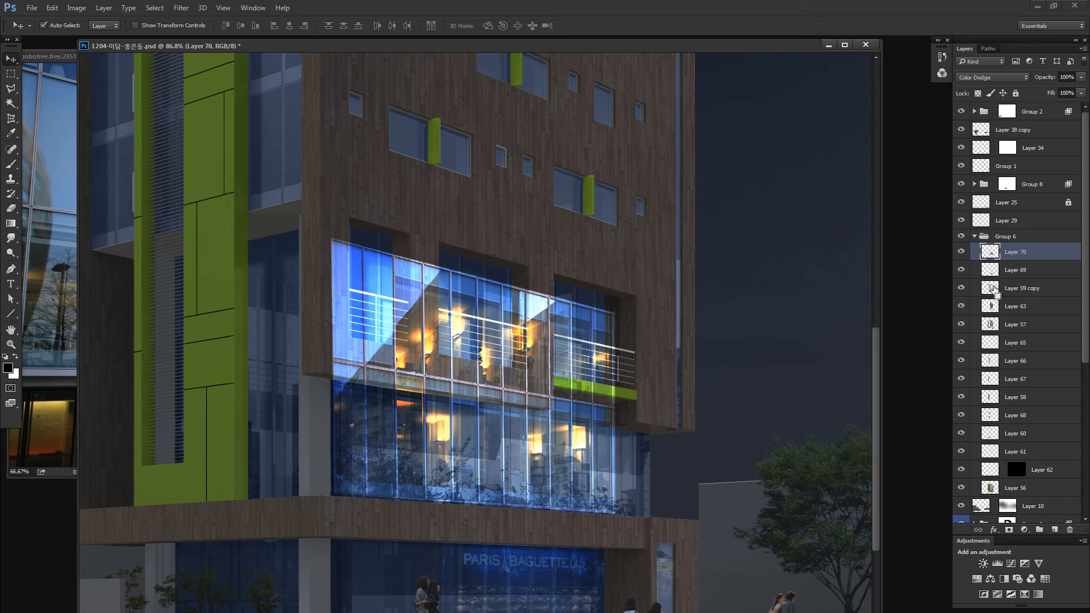
- Mask the lit window layer to the building's glazing using a selection loaded from Layer 59 copy
left_click(991, 288, "ctrl")
left_click(1009, 530)
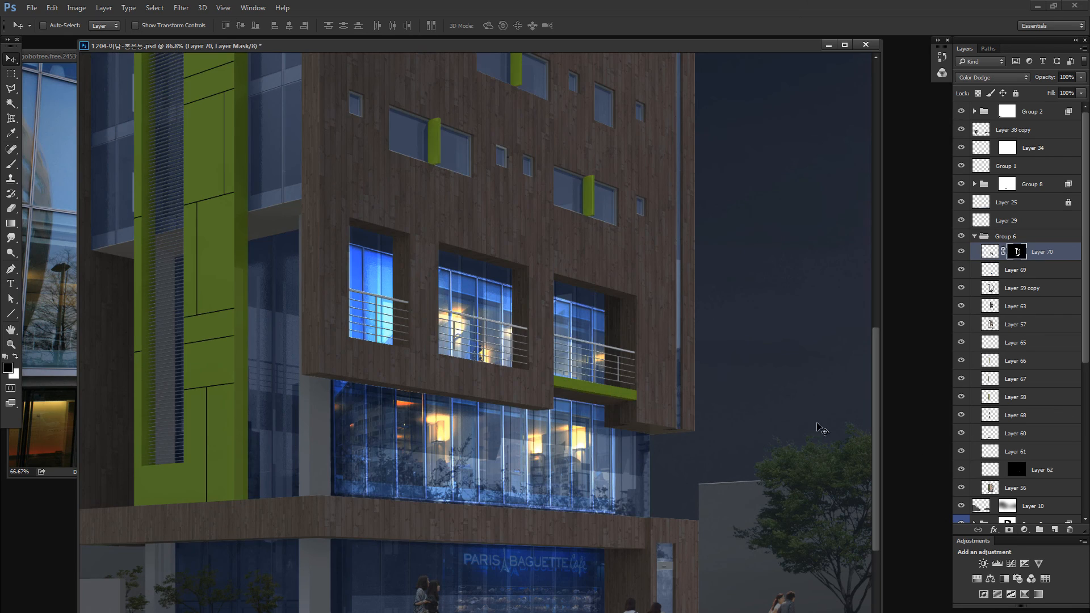
key("ctrl+minus")
key("ctrl+minus")
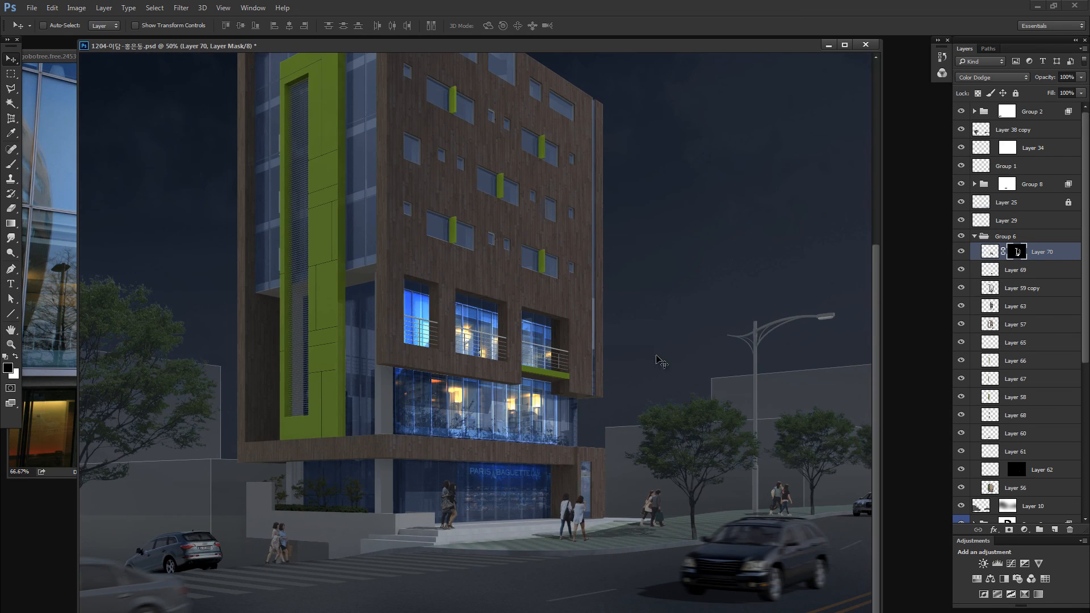
- Select the lit image behind the three balcony windows on Layer 70 with the Polygonal Lasso and move it slightly upward
key("z")
left_click_drag(526, 406, 499, 432)
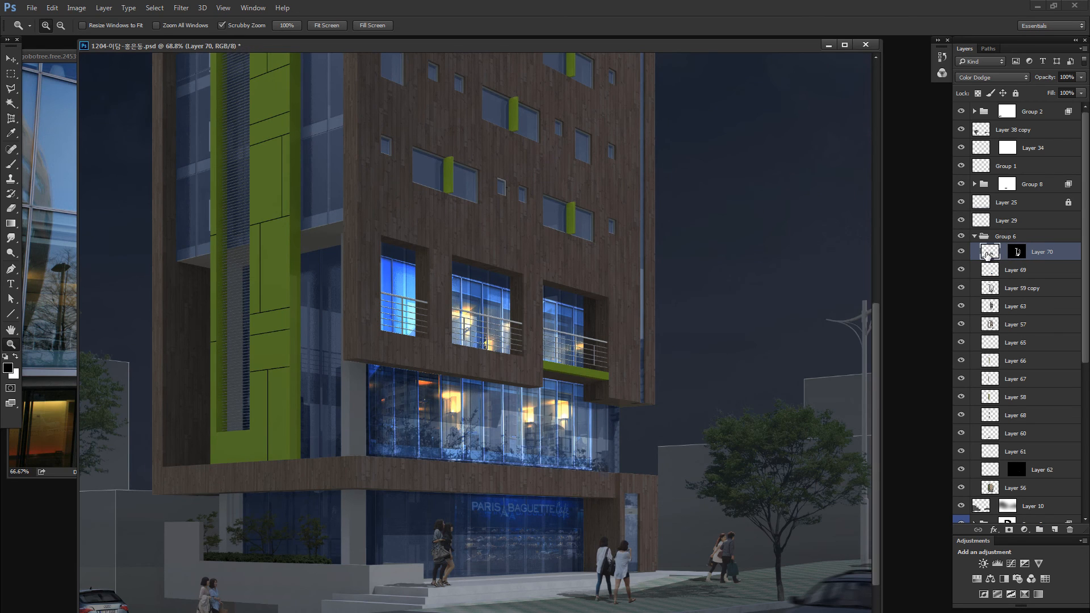
key("l")
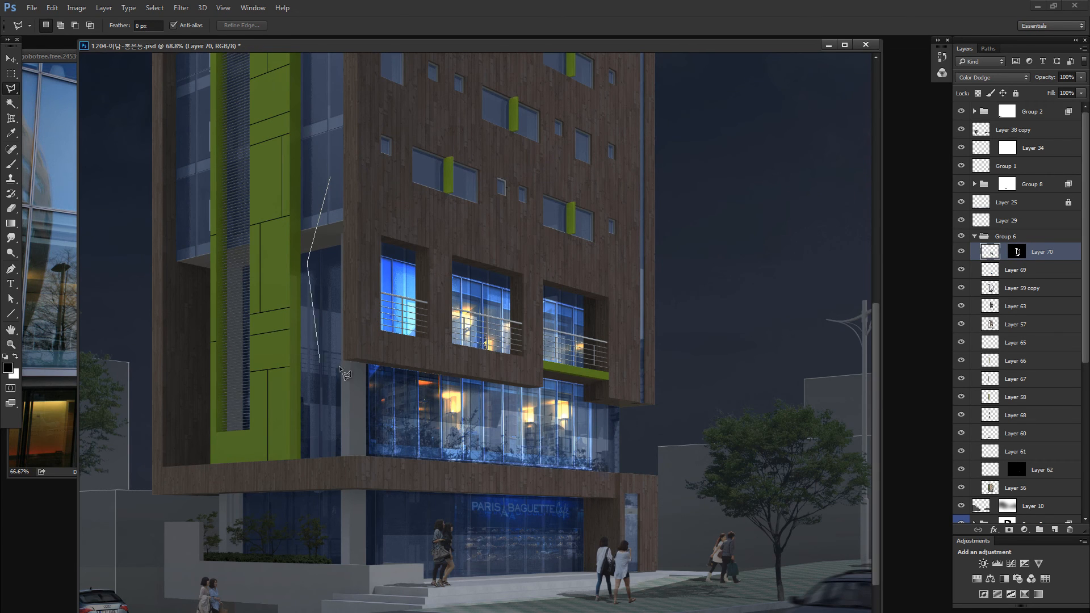
left_click(679, 387)
double_click(681, 215)
mouse_move(584, 297)
left_mouse_down()
mouse_move(652, 288)
mouse_move(586, 283)
left_mouse_up()
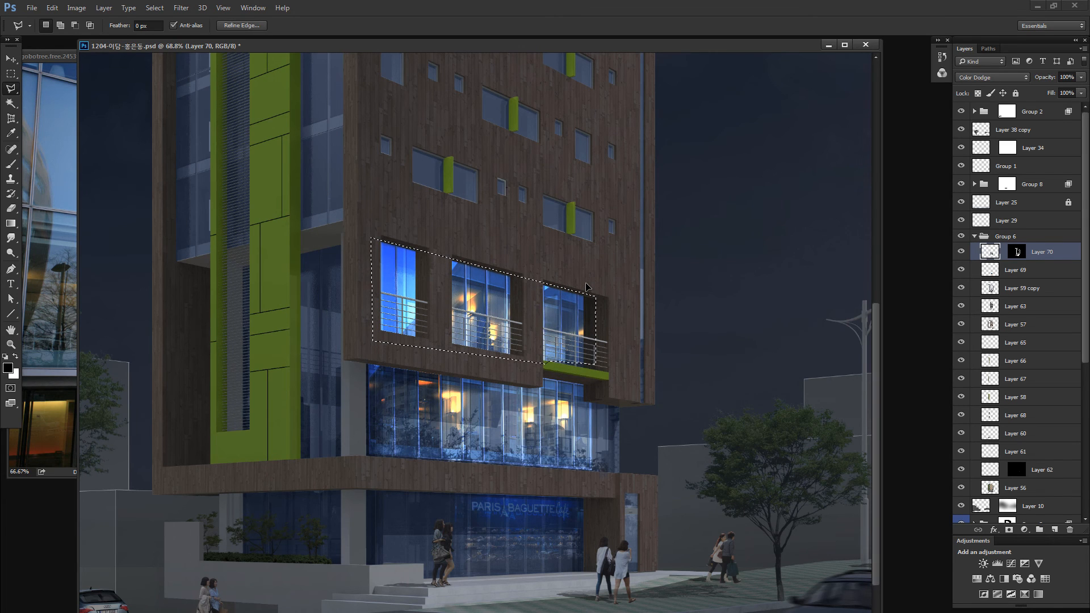
- Stretch the selected balcony window image to about 113% height, shift it slightly right, adjust its upper corner and apply the transform
key("ctrl+t")
left_click_drag(484, 236, 484, 222)
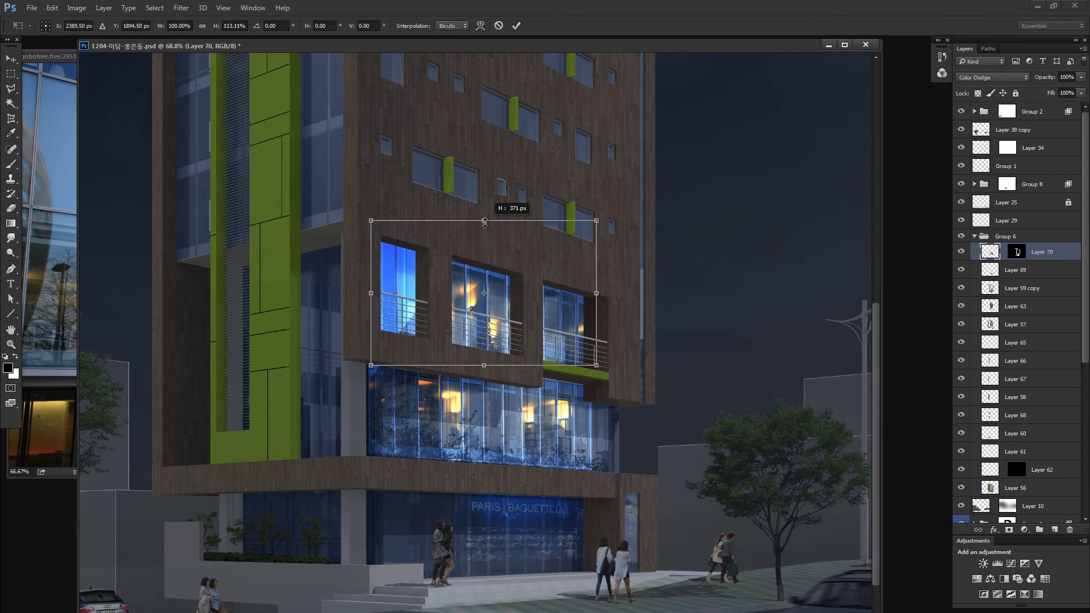
left_click_drag(508, 273, 510, 273)
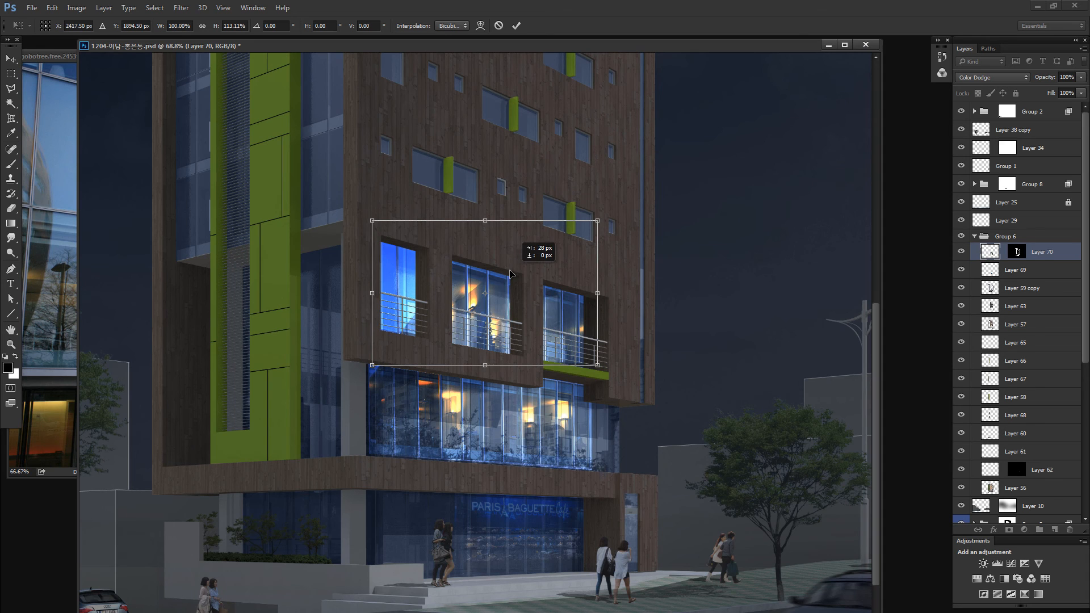
key("ctrl+plus")
key("ctrl+plus")
left_click_drag(479, 191, 471, 258)
left_click_drag(588, 295, 598, 294)
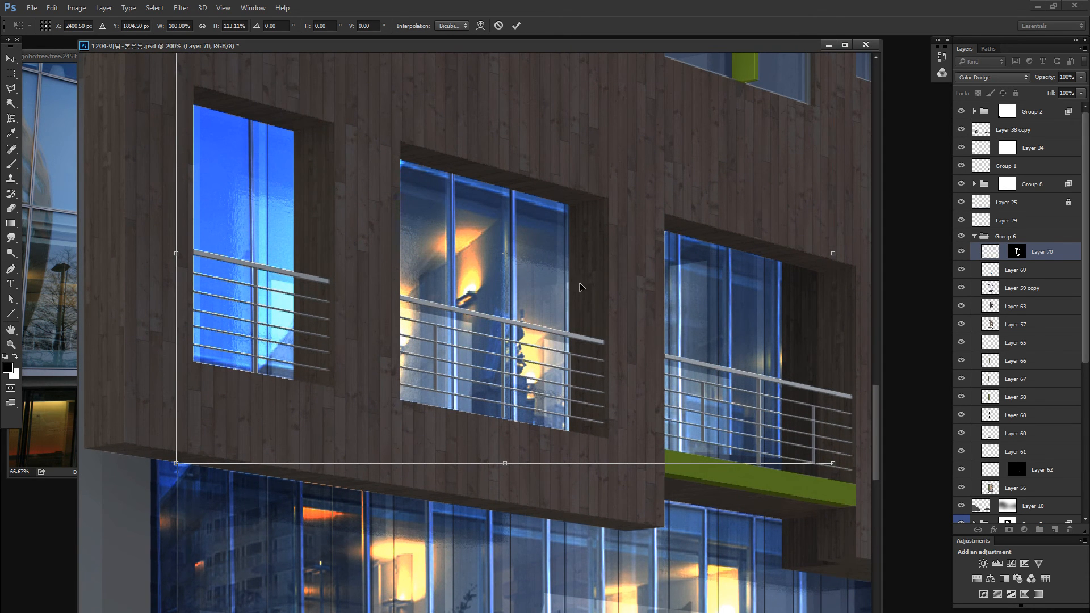
left_click_drag(436, 232, 455, 319)
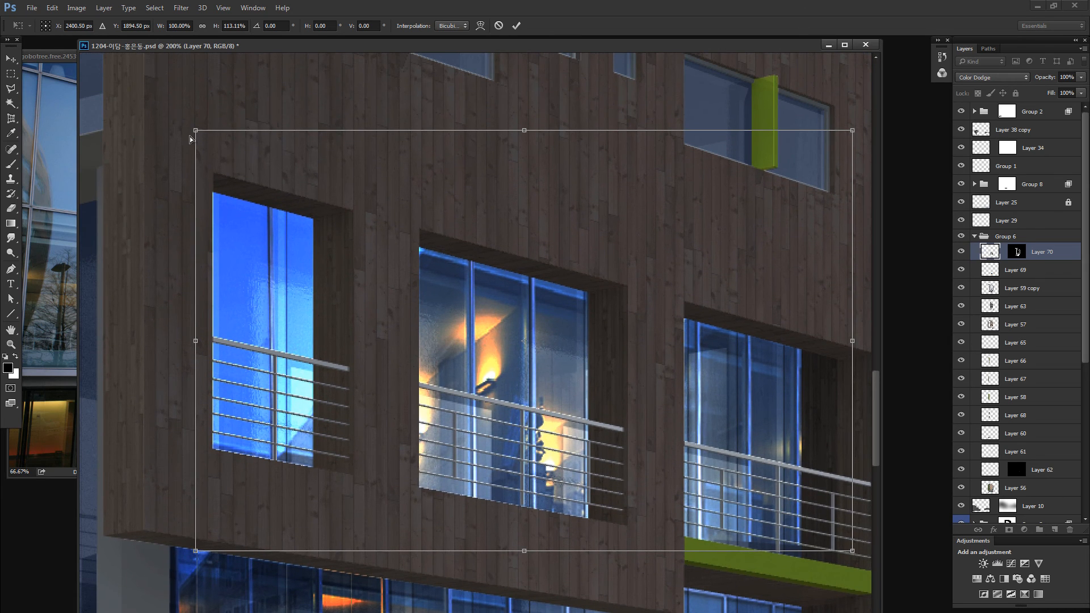
left_click_drag(195, 132, 200, 132)
key("Return")
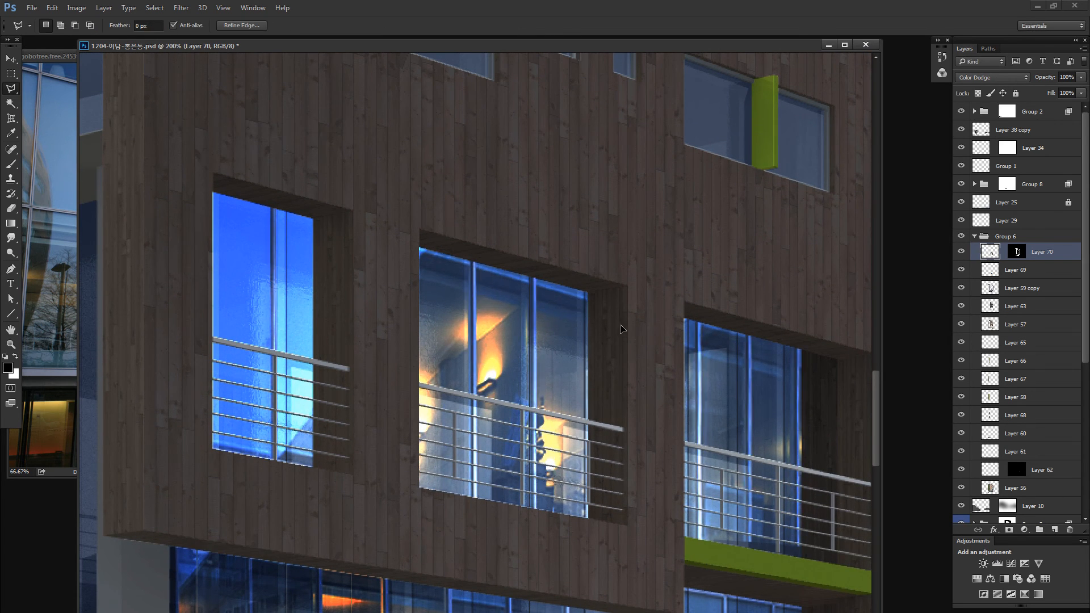
- Select the lit image in the leftmost balcony window with a rectangular marquee and delete it
key("m")
left_click_drag(147, 120, 338, 505)
mouse_move(326, 446)
left_mouse_down()
mouse_move(217, 258)
mouse_move(262, 268)
mouse_move(264, 285)
left_mouse_up()
key("Delete")
- Select the lit image in the rightmost balcony window, shift it slightly left and distort its corners to match the window's perspective
left_click_drag(330, 312, 35, 242)
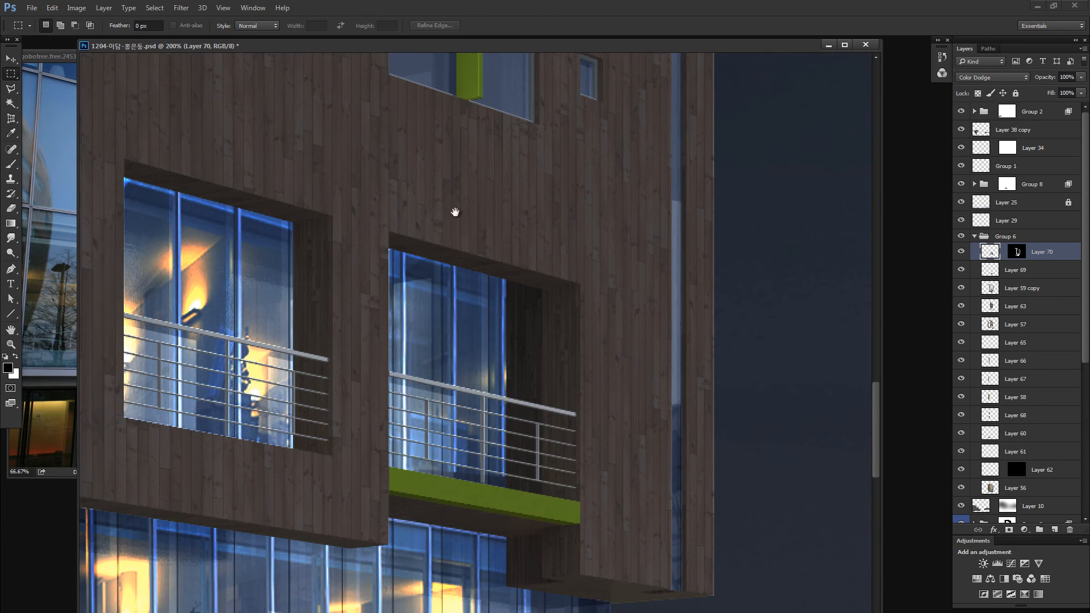
left_click_drag(364, 165, 622, 507)
left_click_drag(560, 462, 549, 465)
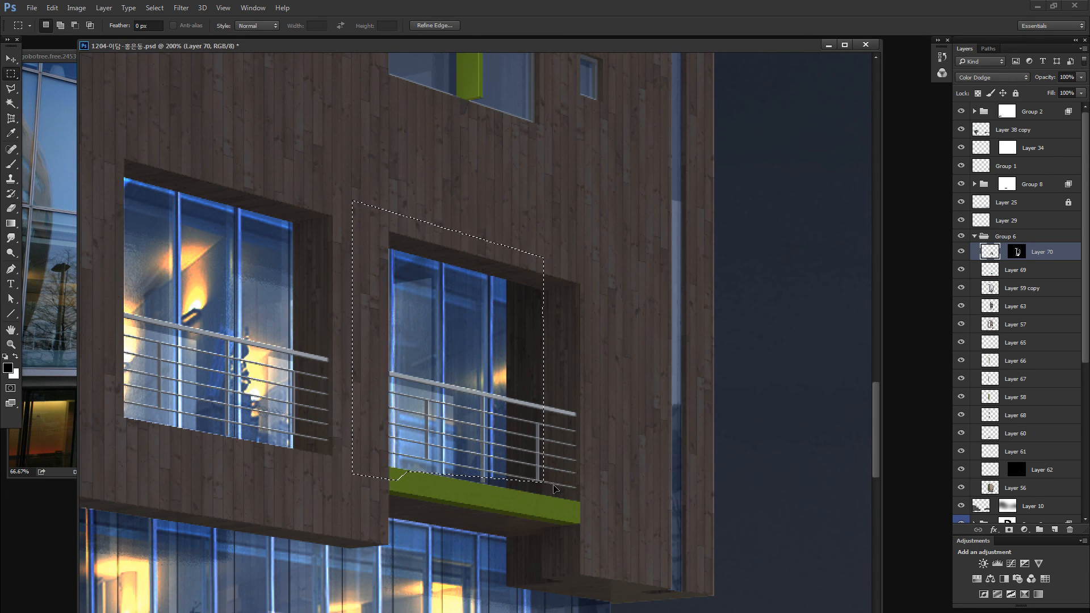
key("ctrl+t")
left_click_drag(546, 486, 546, 495)
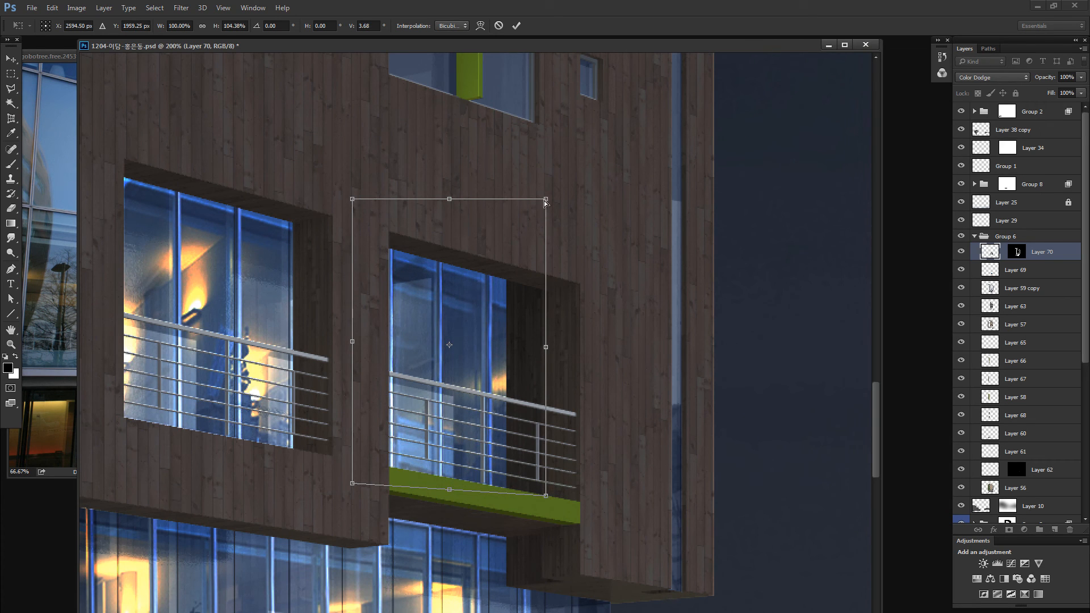
left_click_drag(545, 199, 543, 196)
key("Return")
- Reduce the lit window layer's saturation to -38 with Hue/Saturation
key("ctrl+0")
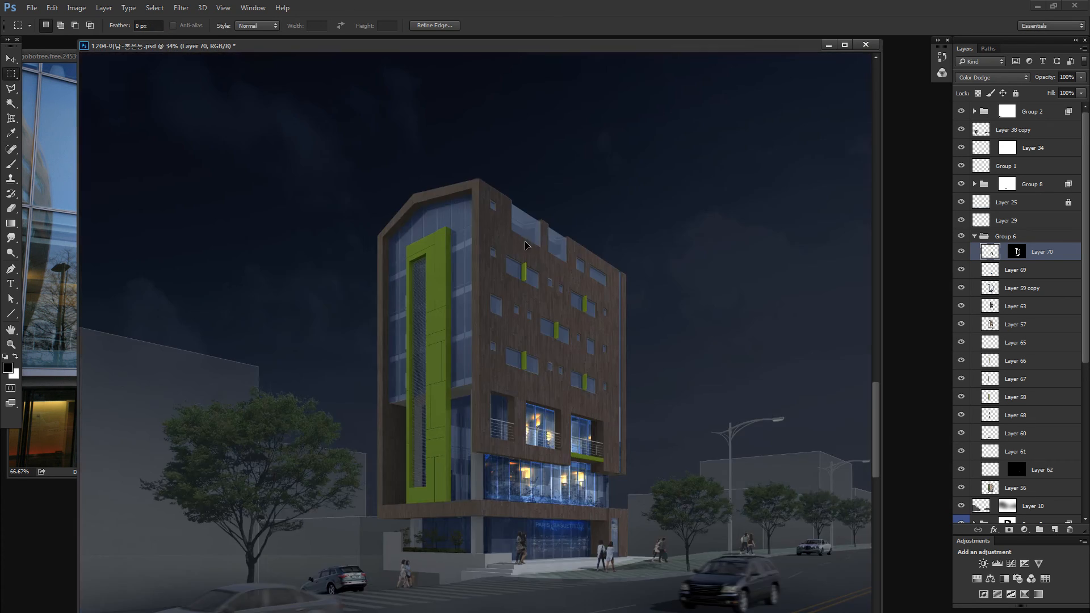
key("ctrl+minus")
key("ctrl+u")
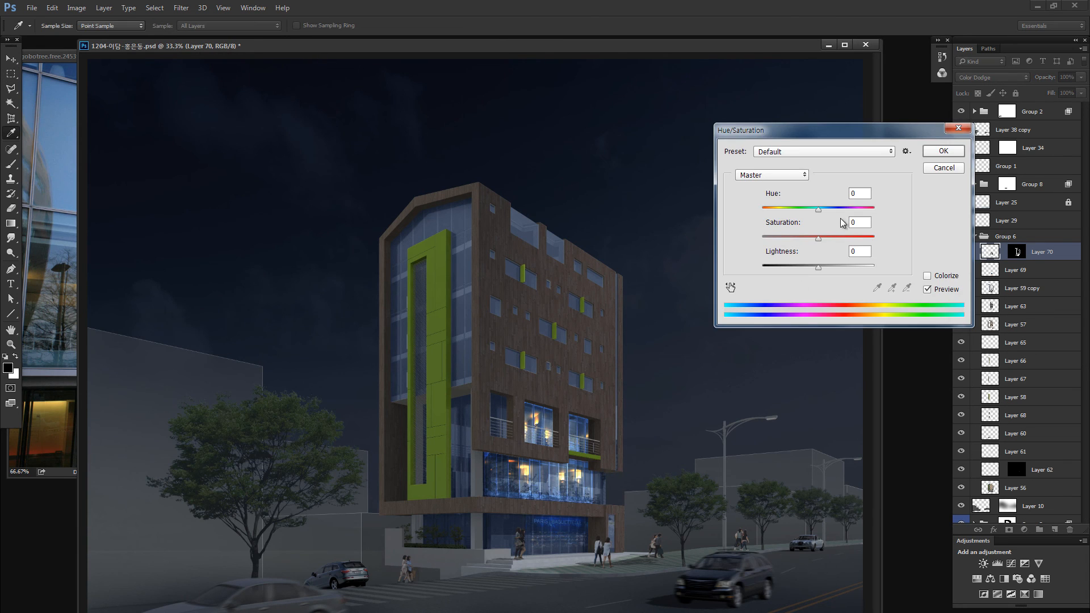
left_click(800, 236)
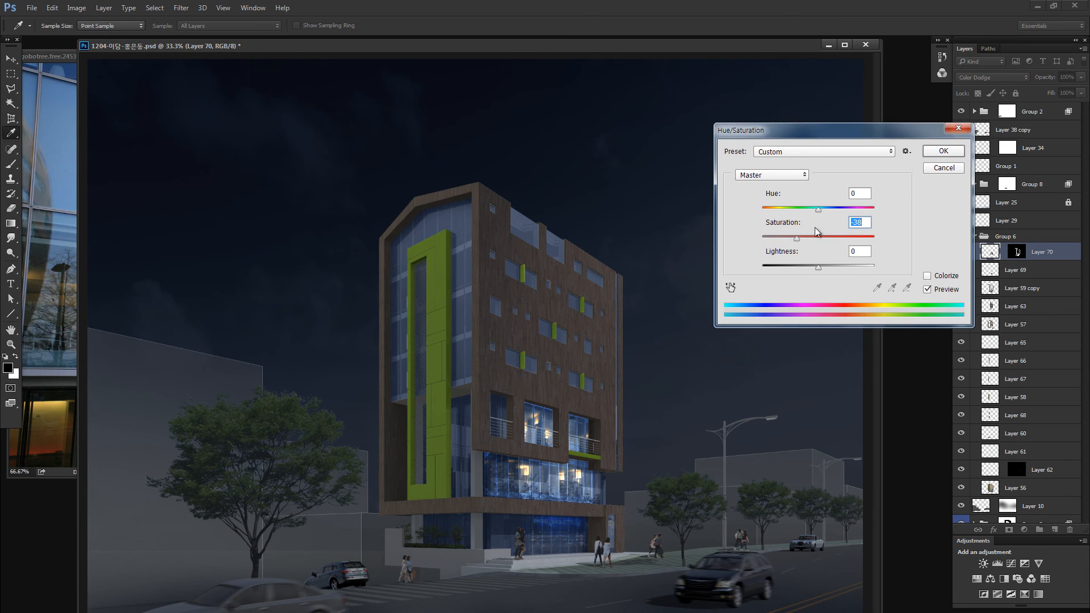
left_click(942, 151)
- Set up a soft brush of about 249 px with 0% hardness over the balcony windows
key("z")
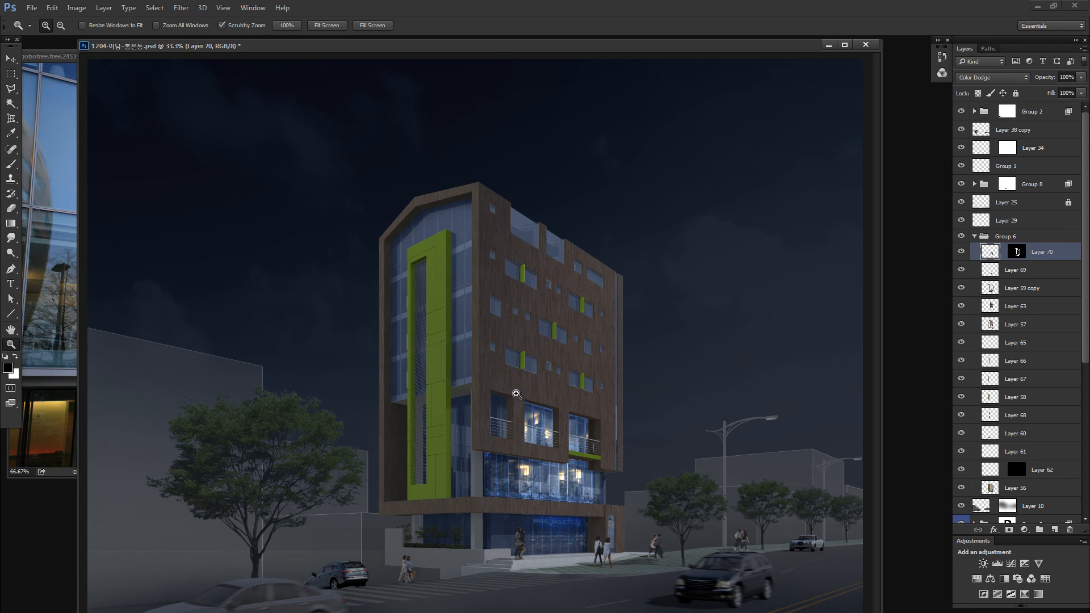
left_click_drag(573, 416, 604, 419)
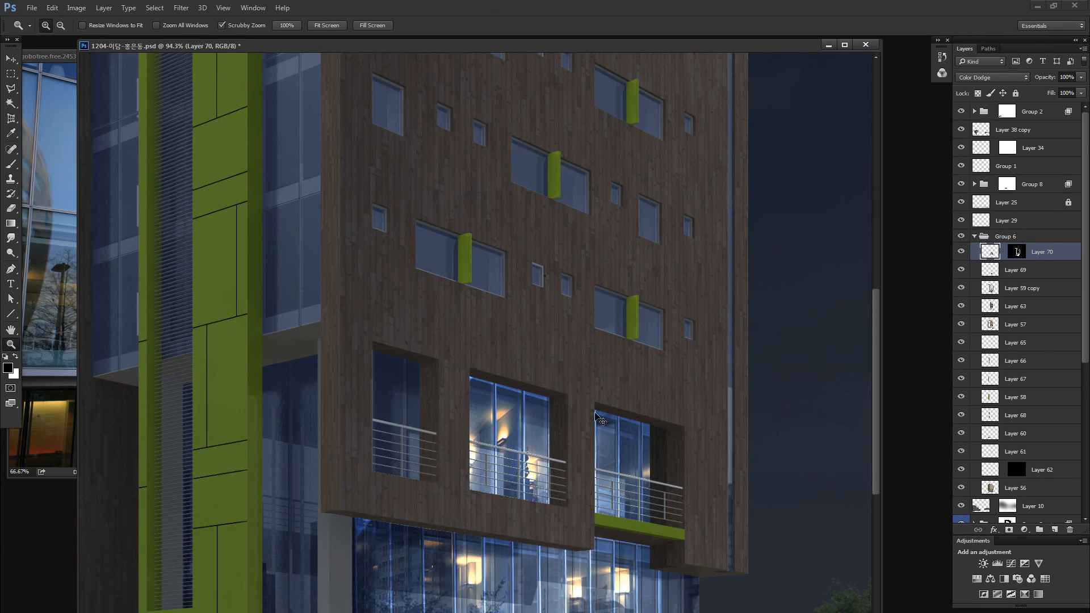
key("b")
left_click_drag(512, 294, 316, 314)
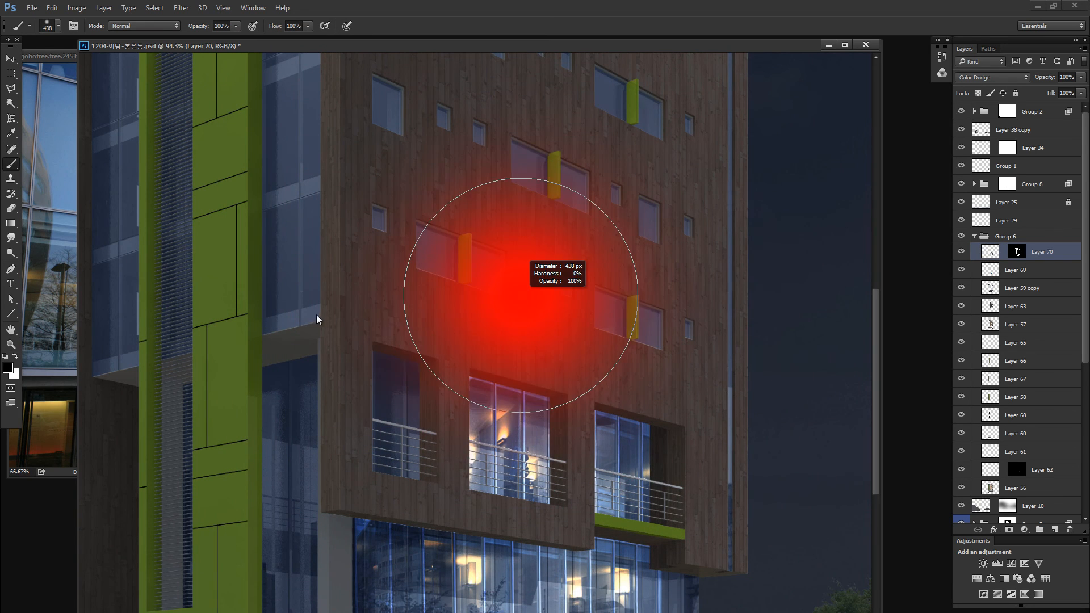
left_click_drag(515, 335, 480, 339)
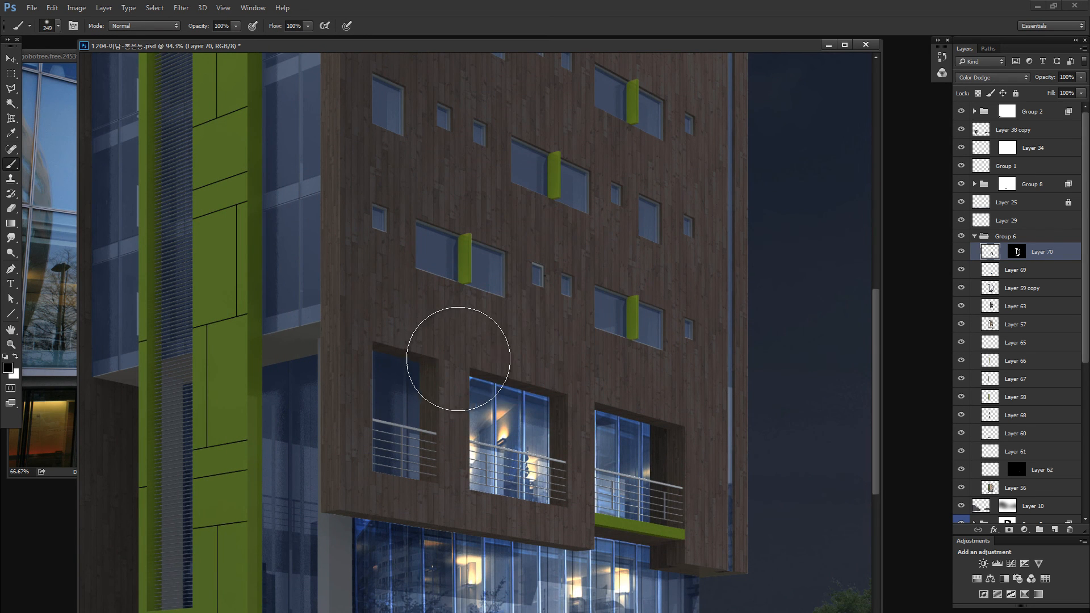
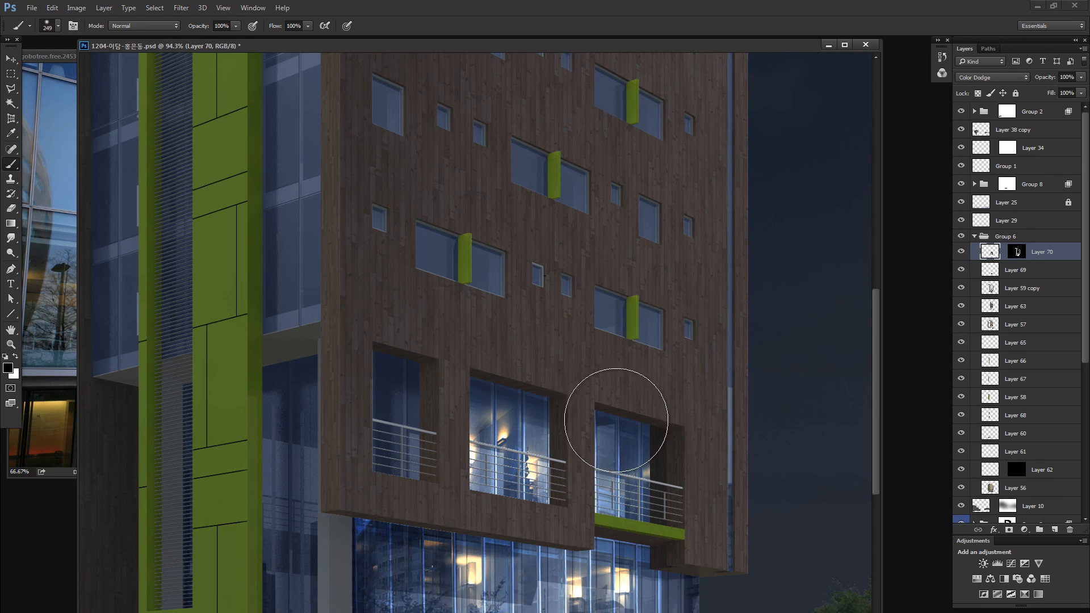
- Select the lit image across the wide second-floor glazing with a straight-edged lasso
mouse_move(453, 502)
left_mouse_down()
mouse_move(450, 365)
mouse_move(473, 276)
left_mouse_up()
left_click_drag(372, 307, 365, 420)
key("ctrl+z")
left_click_drag(345, 281, 362, 343)
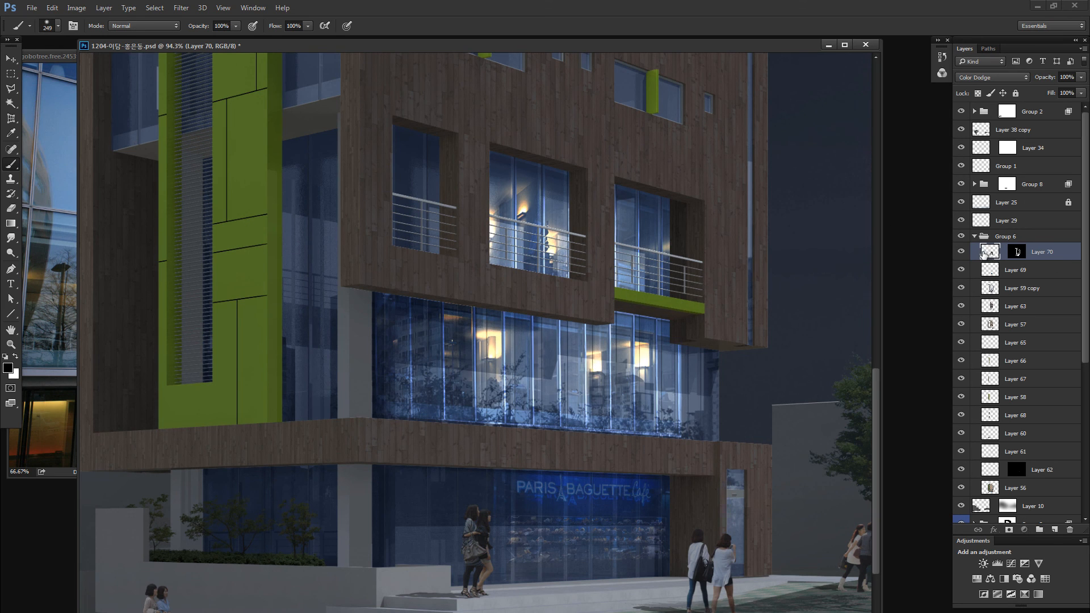
key("l")
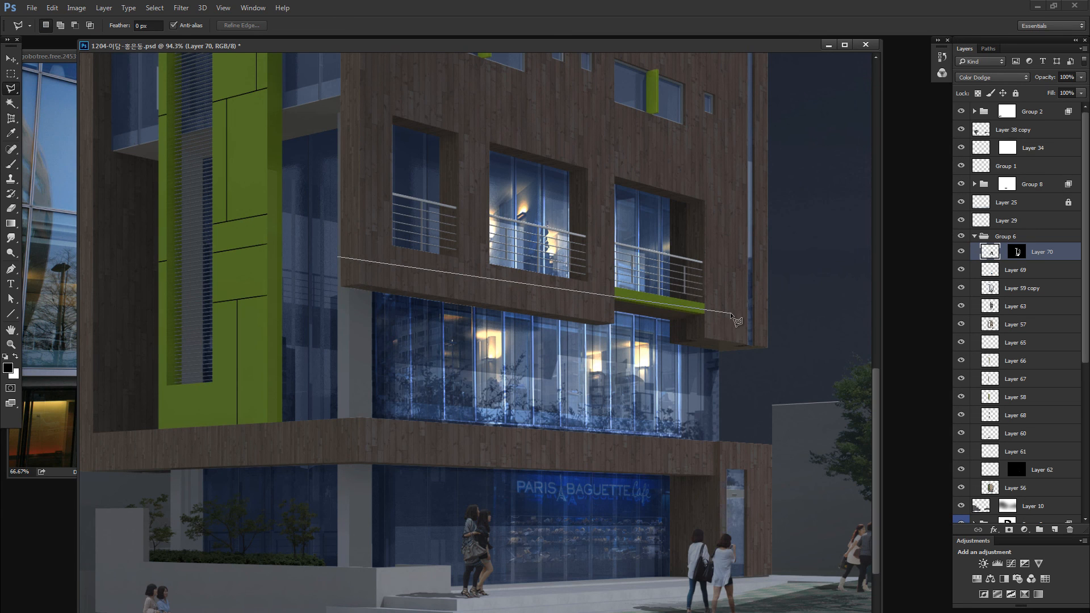
left_click(825, 474)
left_click(576, 522)
double_click(387, 515)
left_click_drag(351, 412, 318, 419)
key("z")
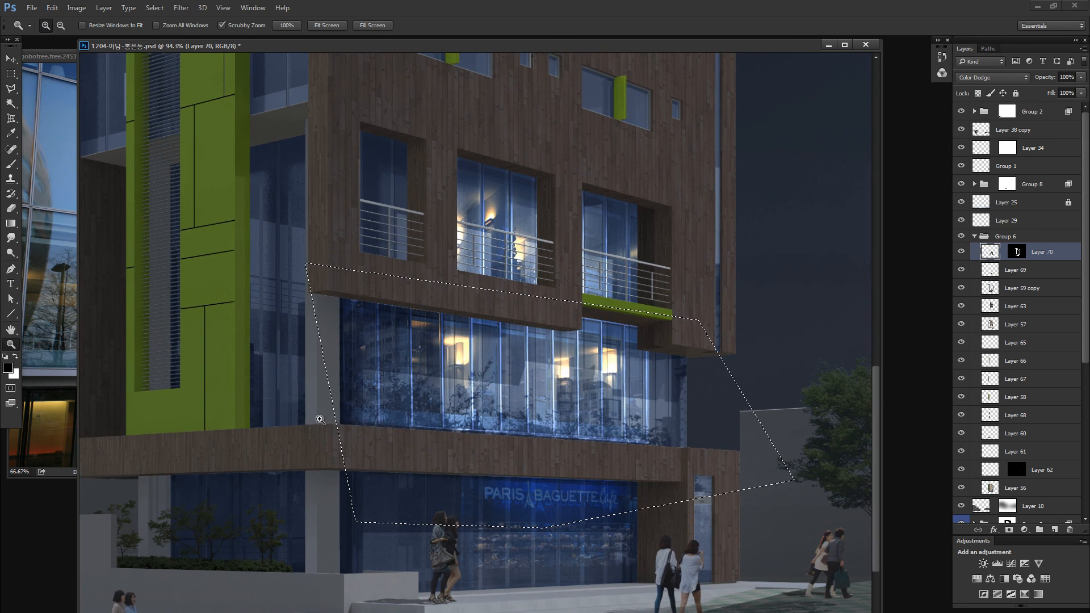
- Shift the selected lit image over the second-floor glazing, scale it to about 99% width and 104% height, and distort its corners to match the perspective
left_click_drag(598, 383, 583, 380)
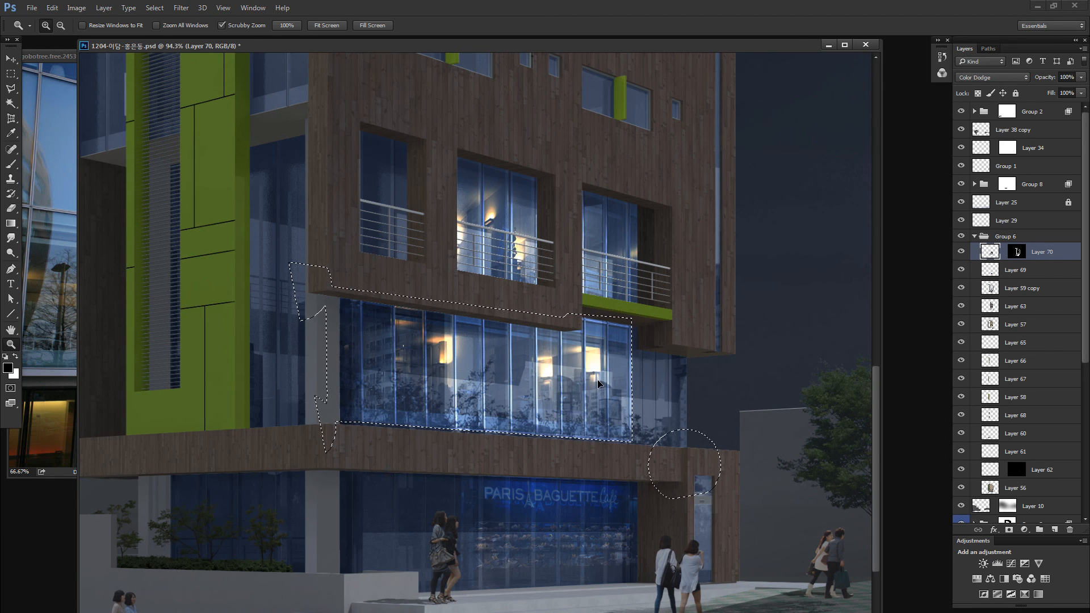
key("ctrl+t")
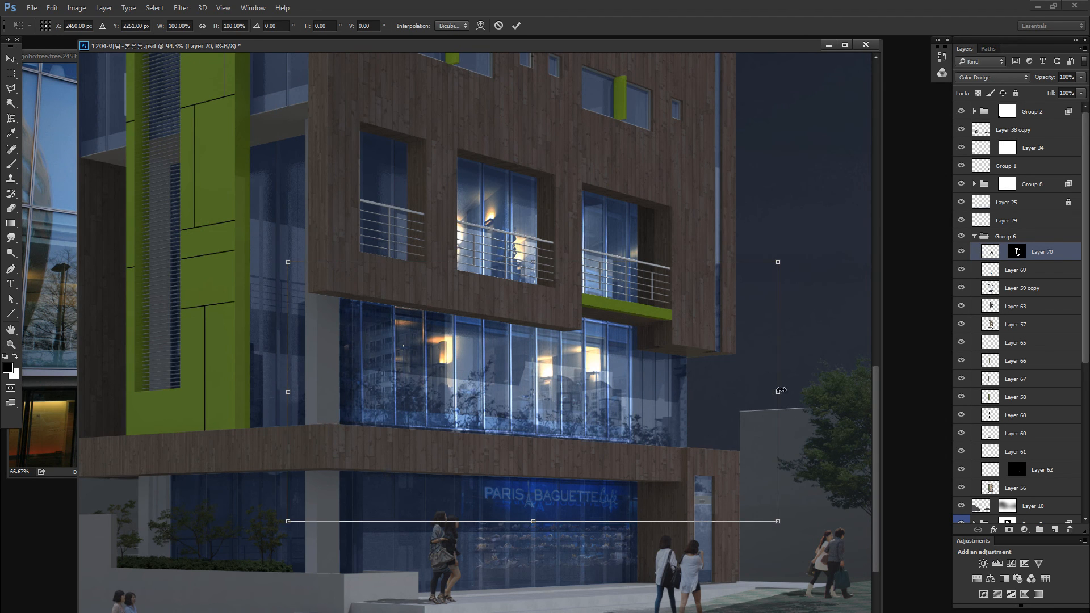
mouse_move(781, 390)
left_mouse_down()
mouse_move(794, 391)
mouse_move(750, 392)
mouse_move(760, 391)
left_mouse_up()
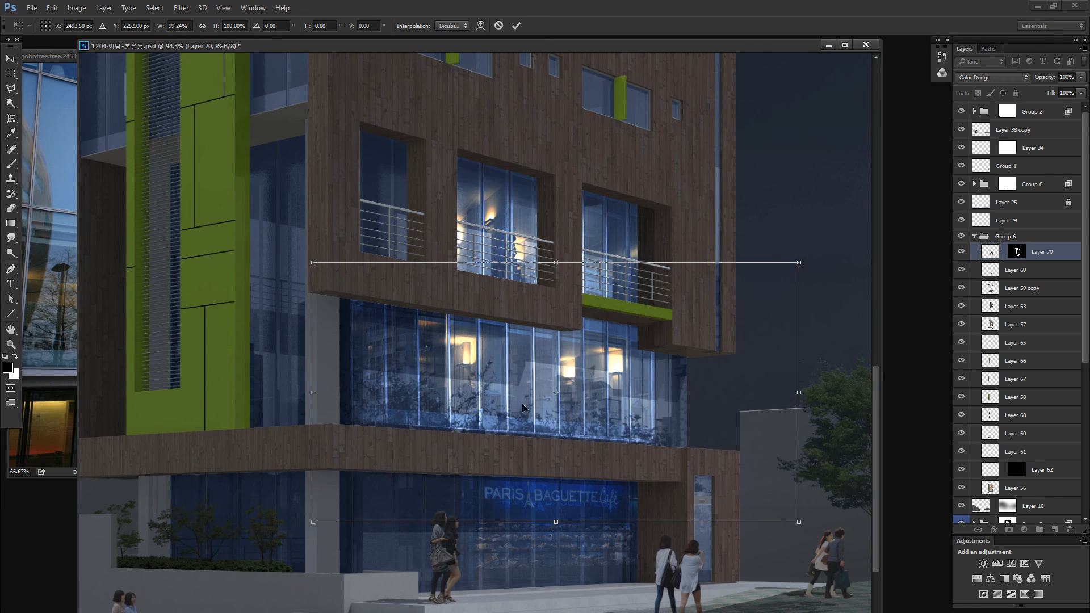
left_click_drag(310, 393, 316, 393)
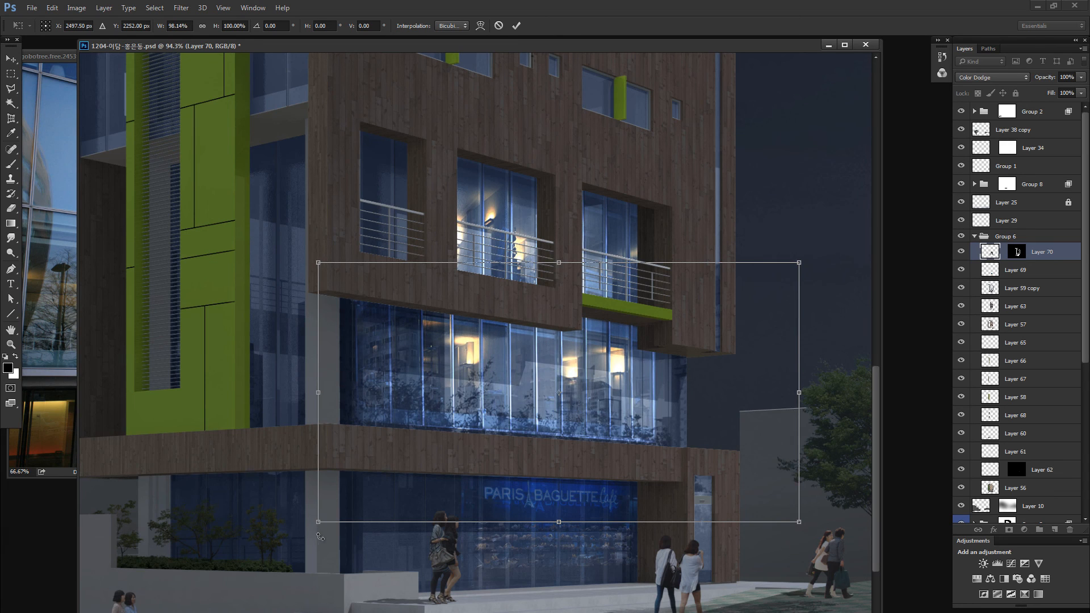
left_click_drag(317, 520, 311, 528)
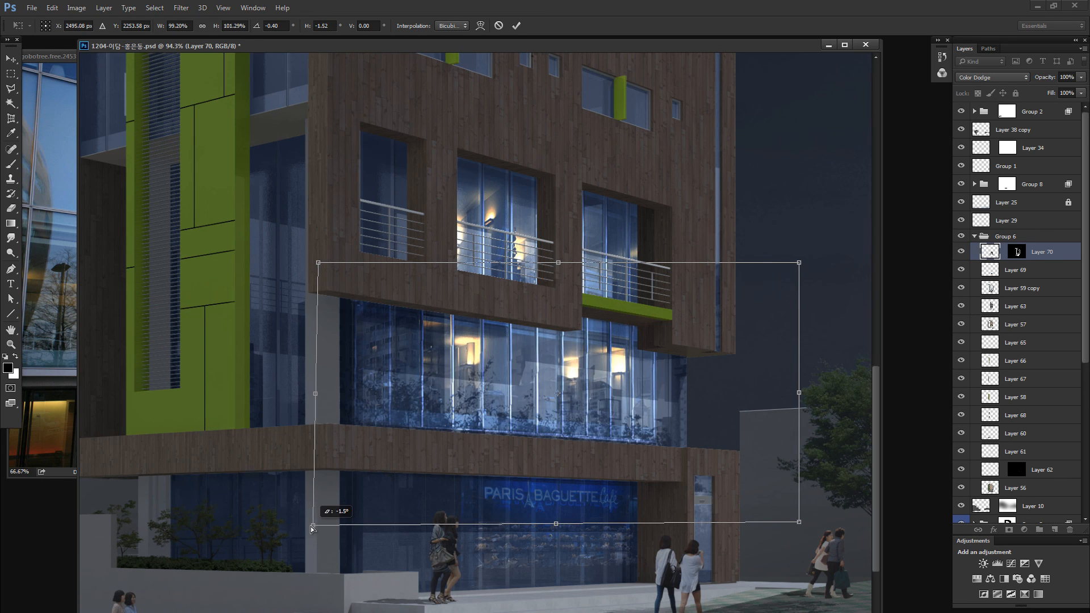
left_click_drag(558, 526, 557, 531)
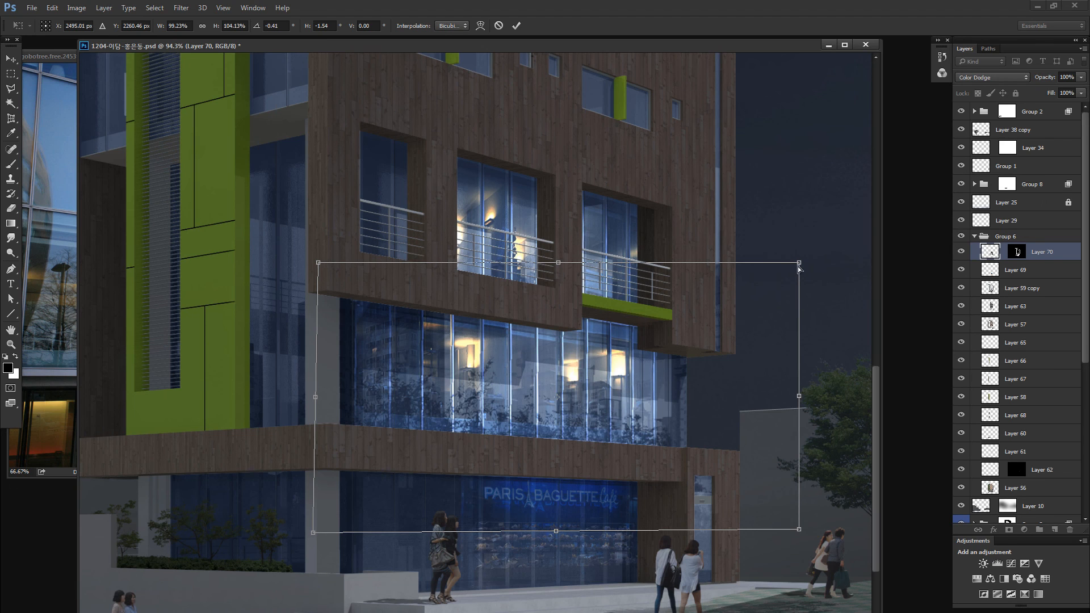
left_click_drag(797, 264, 795, 265)
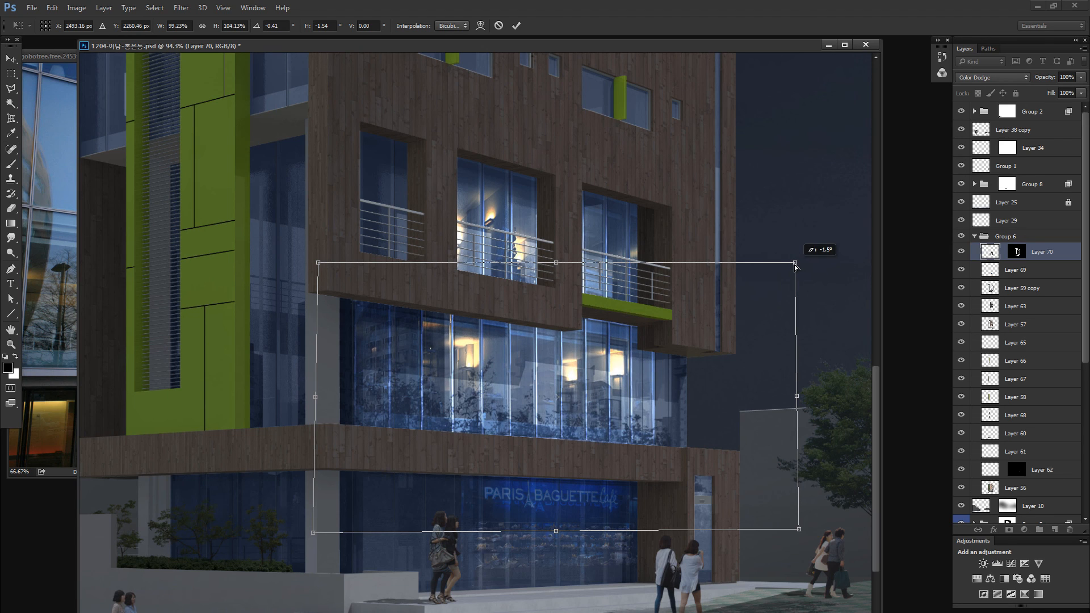
left_click_drag(798, 398, 796, 398)
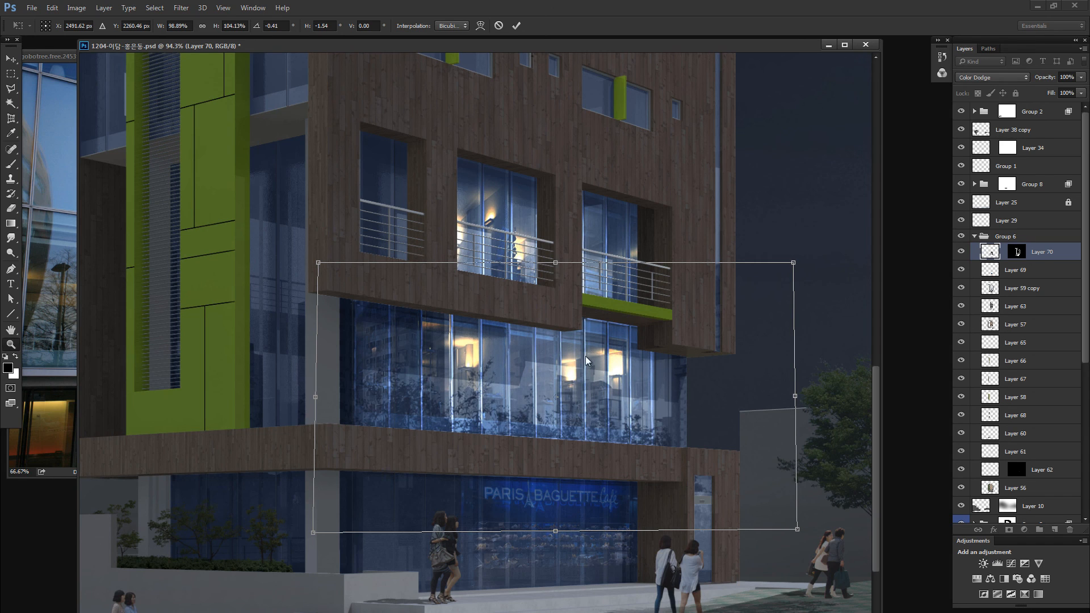
key("Return")
- Select the right end of the second-floor lit image with a rectangular marquee and narrow it towards the building
left_click_drag(629, 236, 830, 545)
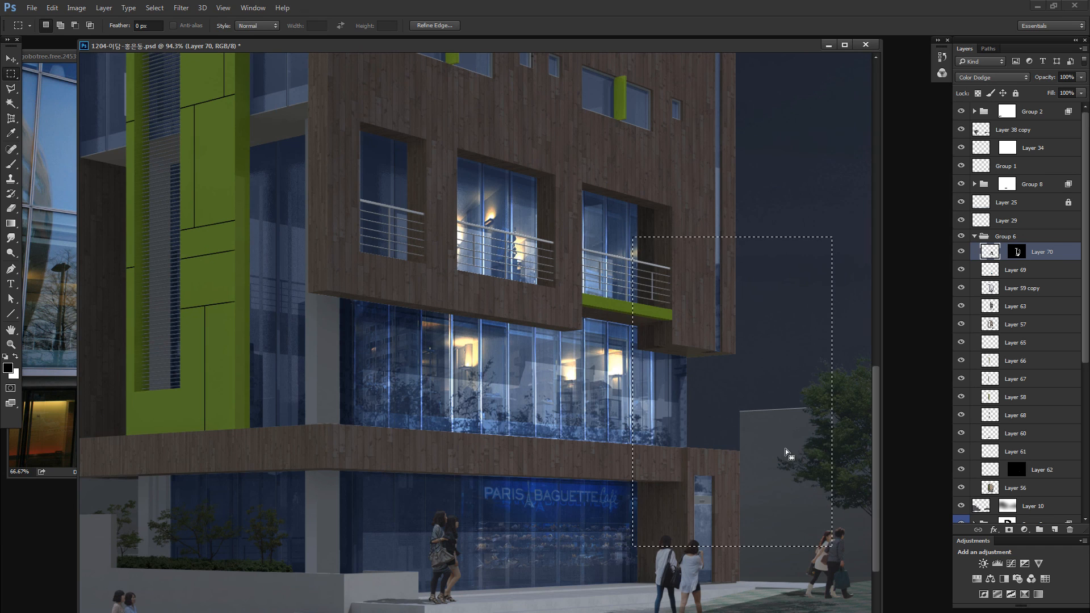
left_click_drag(785, 448, 807, 423)
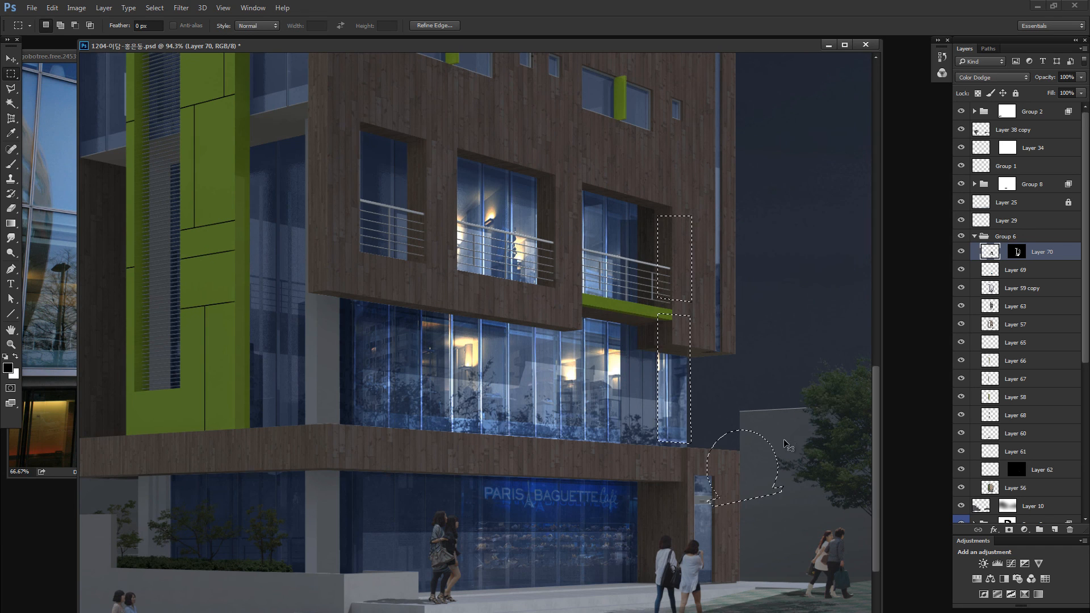
key("ctrl+z")
key("ctrl+t")
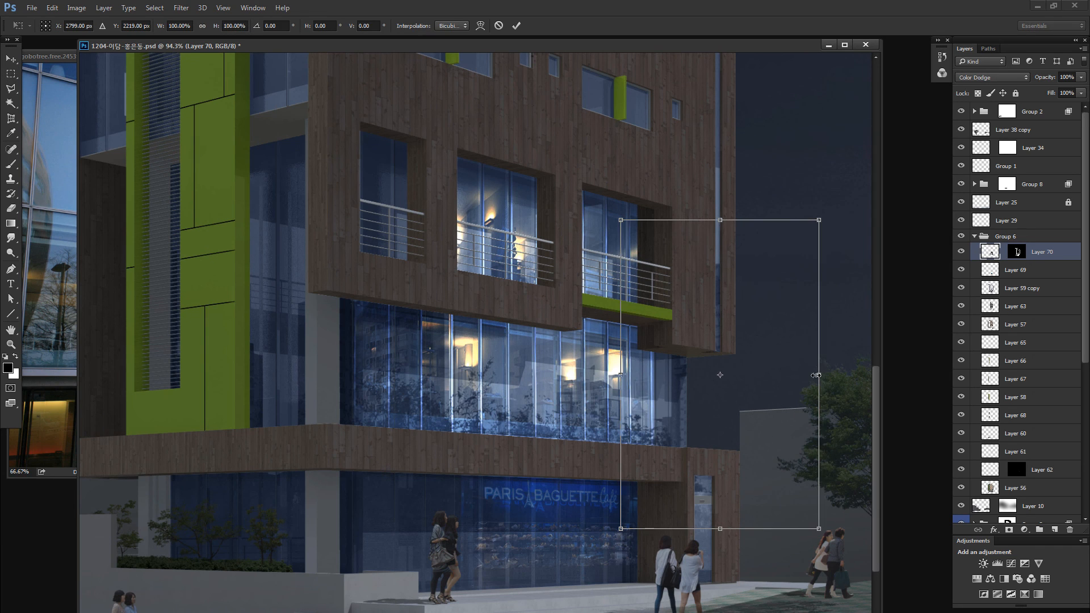
left_click_drag(815, 375, 772, 375)
key("Return")
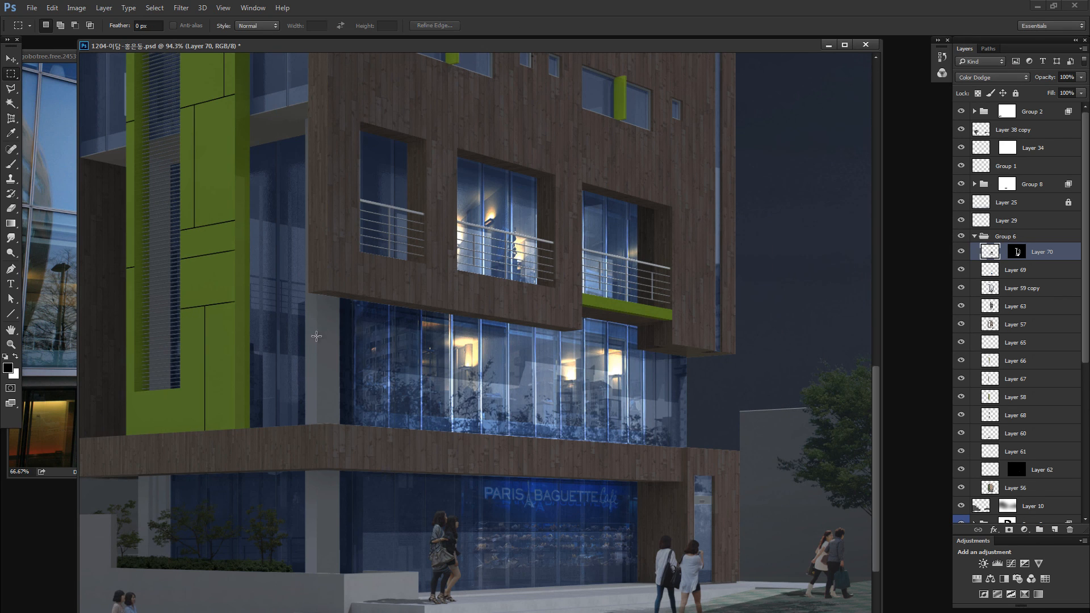
- Fade the edges of the second-floor lit image by painting over them in black with a soft brush of about 155 to 317 px
key("b")
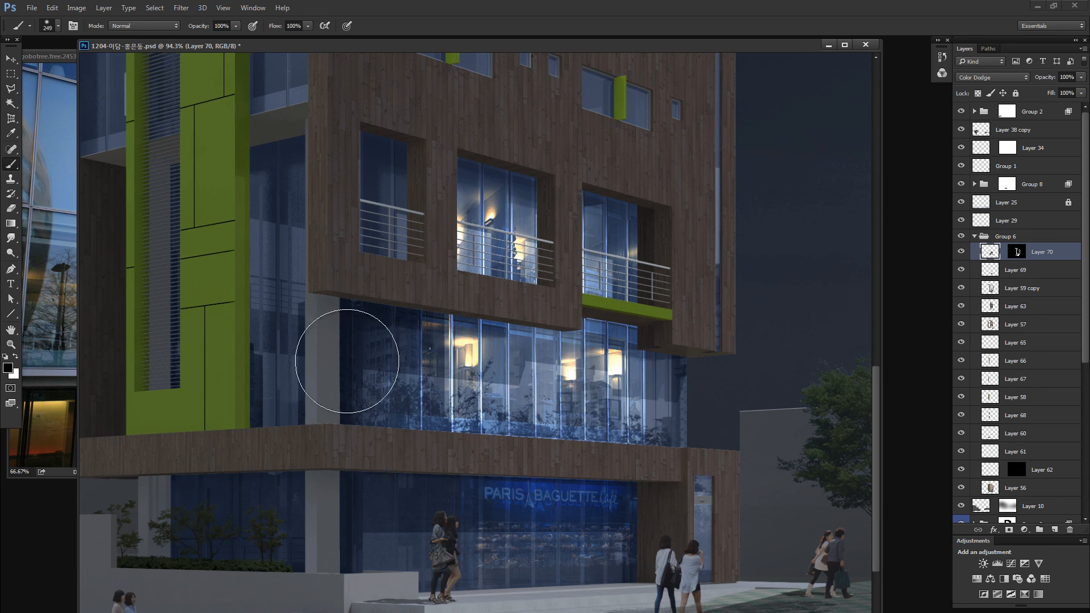
left_click_drag(610, 301, 584, 301)
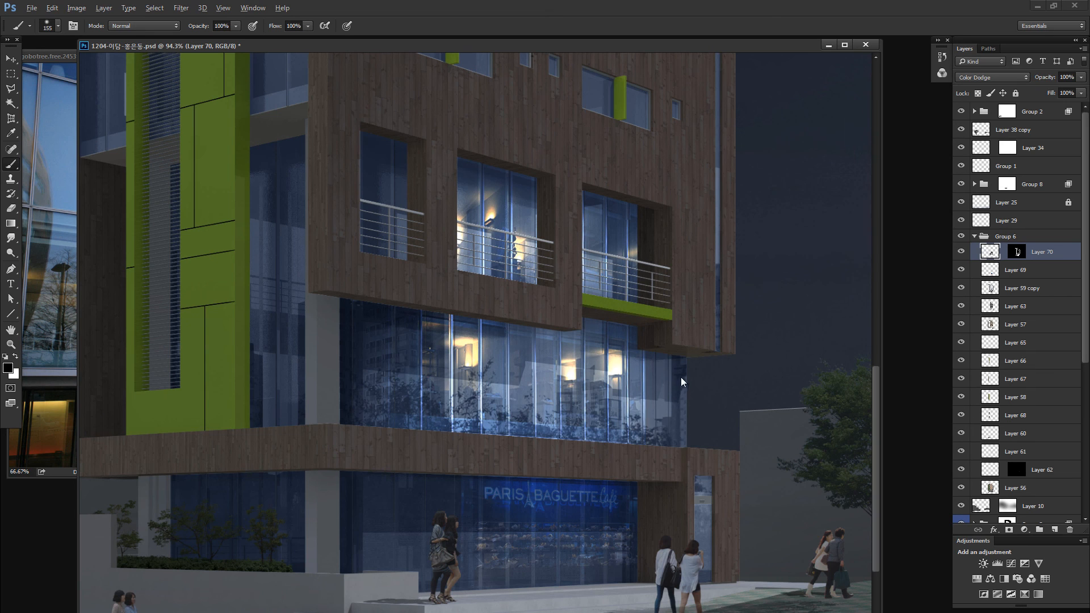
left_click_drag(680, 377, 726, 384)
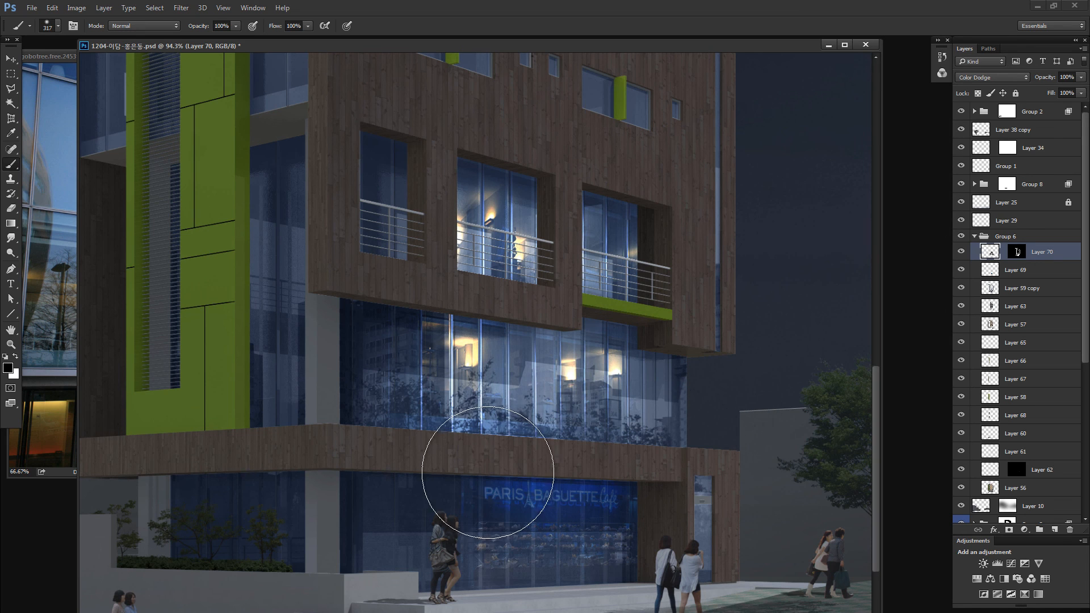
- Copy the selected area of the night office photo, paste it into the rendering and set the pasted layer to Color Dodge
key("ctrl+minus")
key("ctrl+minus")
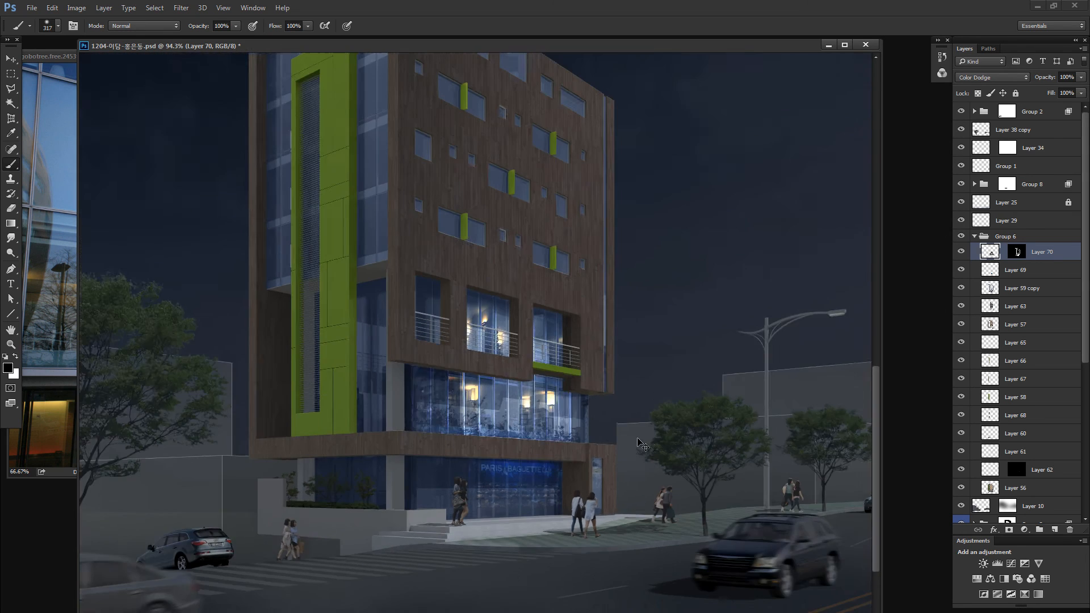
key("ctrl+minus")
key("ctrl+minus")
key("ctrl+minus")
key("ctrl+minus")
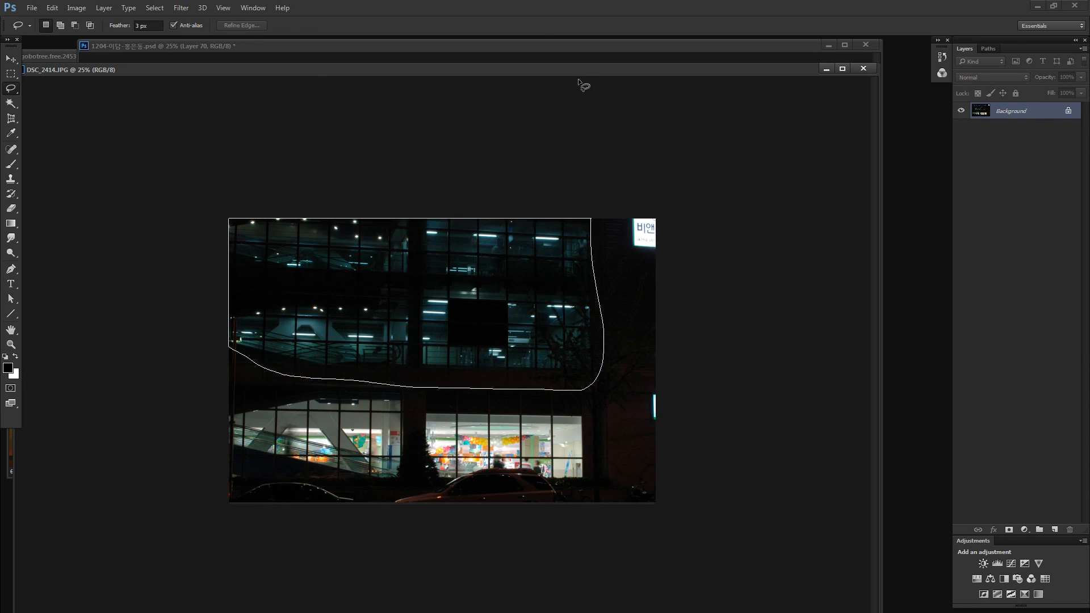
left_click_drag(578, 78, 579, 79)
key("ctrl+c")
left_click_drag(575, 72, 546, 396)
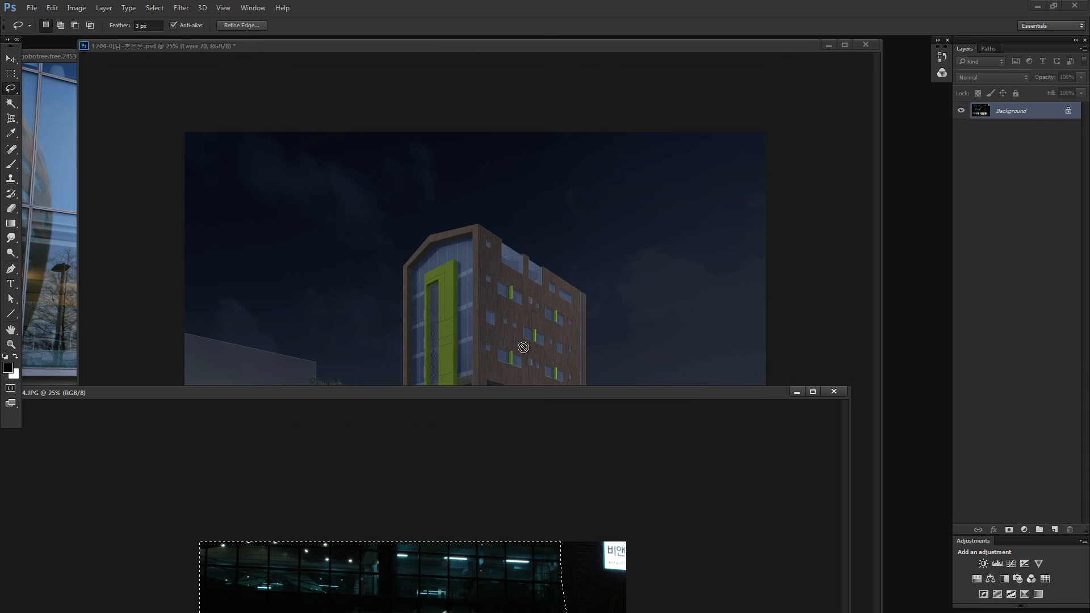
left_click(521, 344)
key("ctrl+v")
left_click(990, 77)
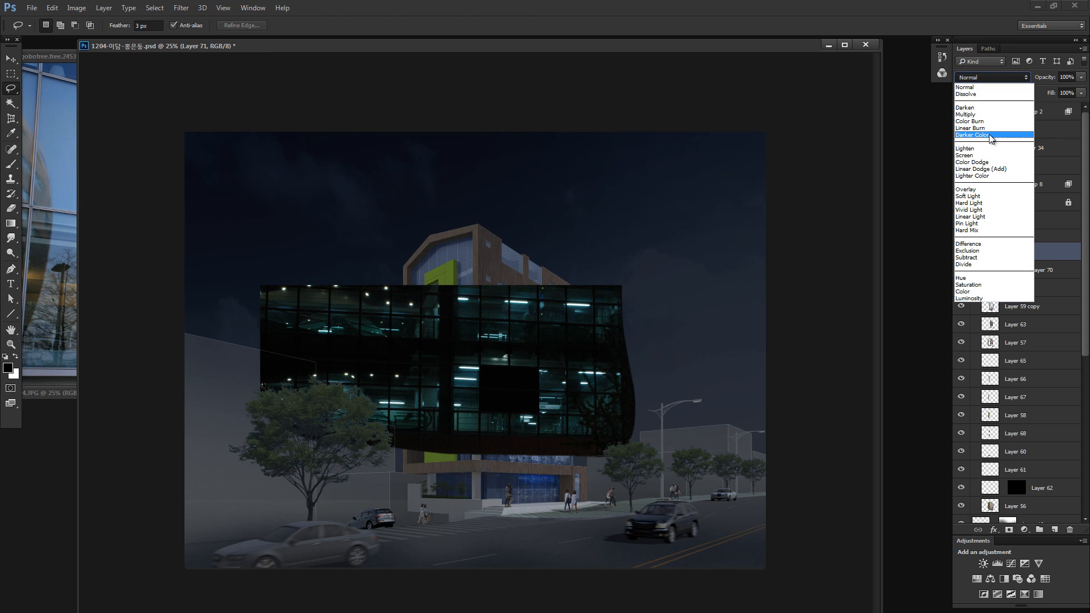
left_click(989, 163)
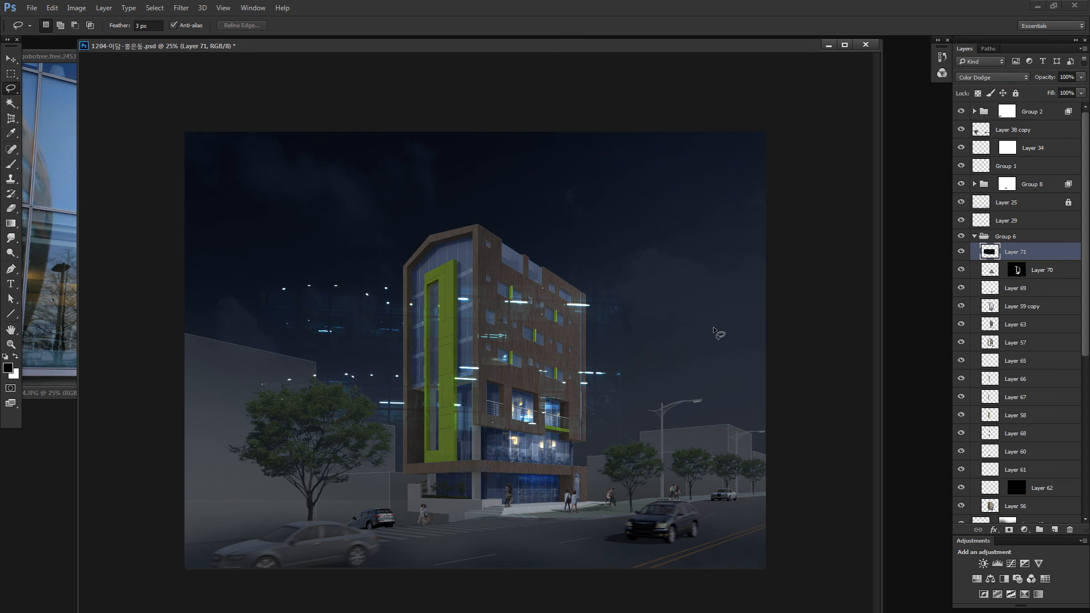
- Scale the pasted office lights to about 59% and move them into the empty sky at the image's upper-left corner
key("ctrl+t")
left_click_drag(636, 286, 482, 356)
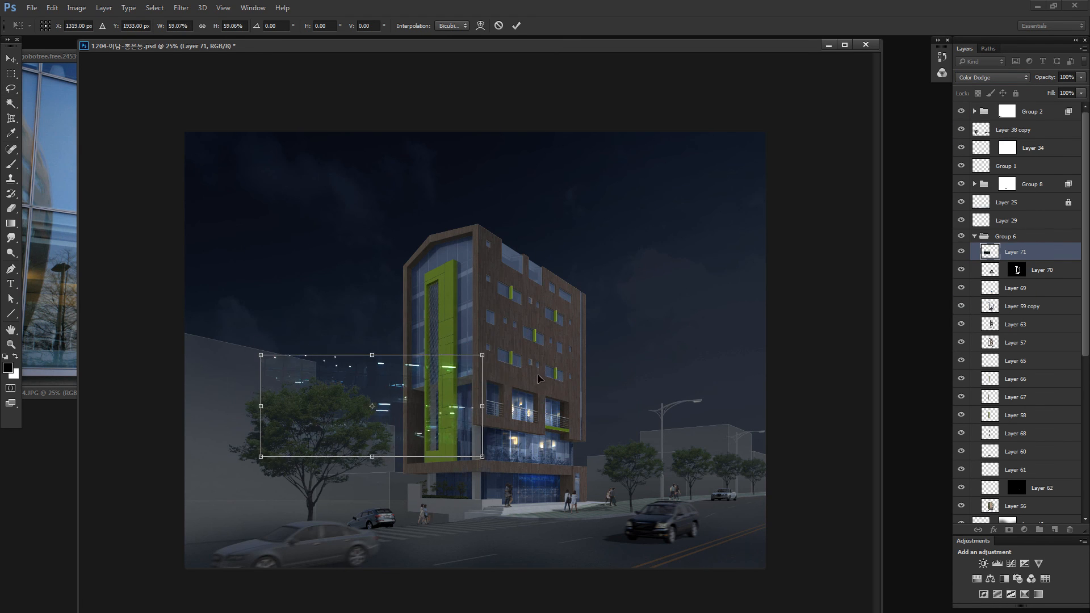
mouse_move(429, 399)
left_mouse_down()
mouse_move(567, 375)
mouse_move(533, 303)
mouse_move(364, 189)
left_mouse_up()
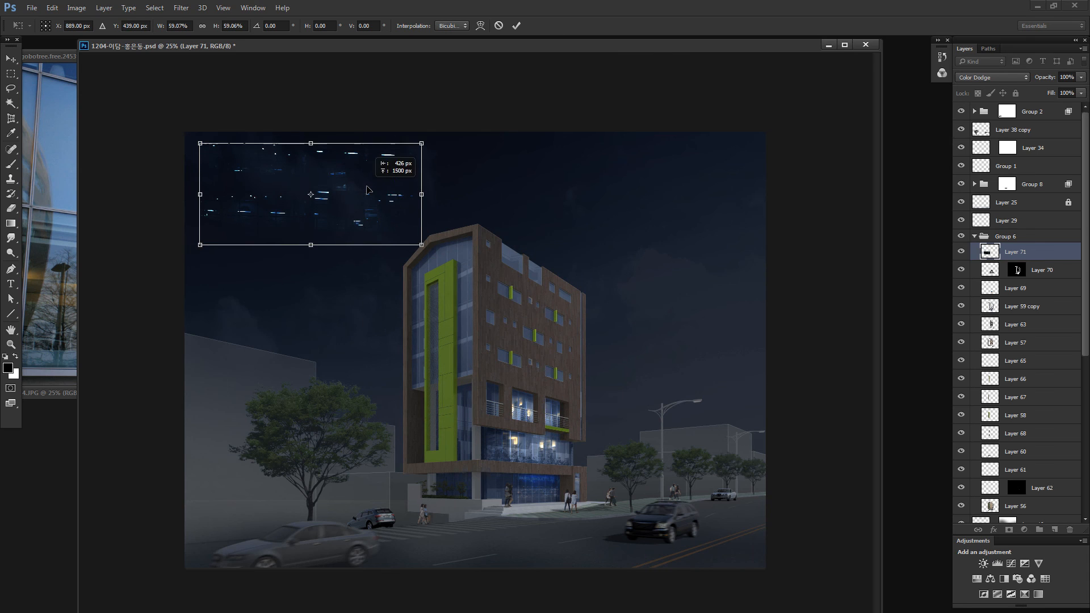
key("Return")
- Load the building's glazing as a selection and use it to add a layer mask to the office lights layer
key("l")
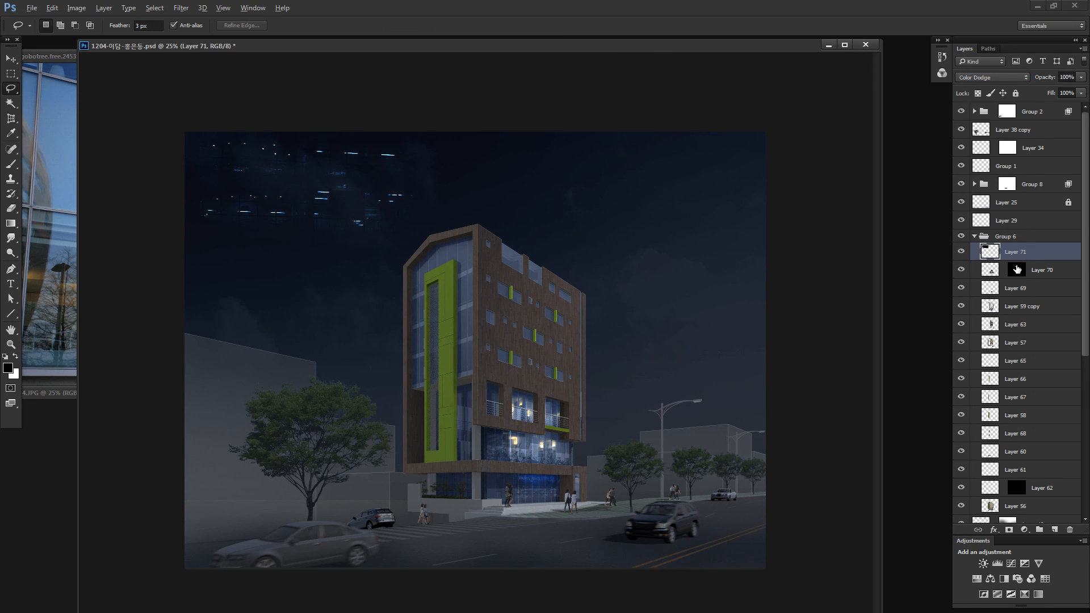
left_click(994, 270, "ctrl")
left_click(990, 306, "ctrl")
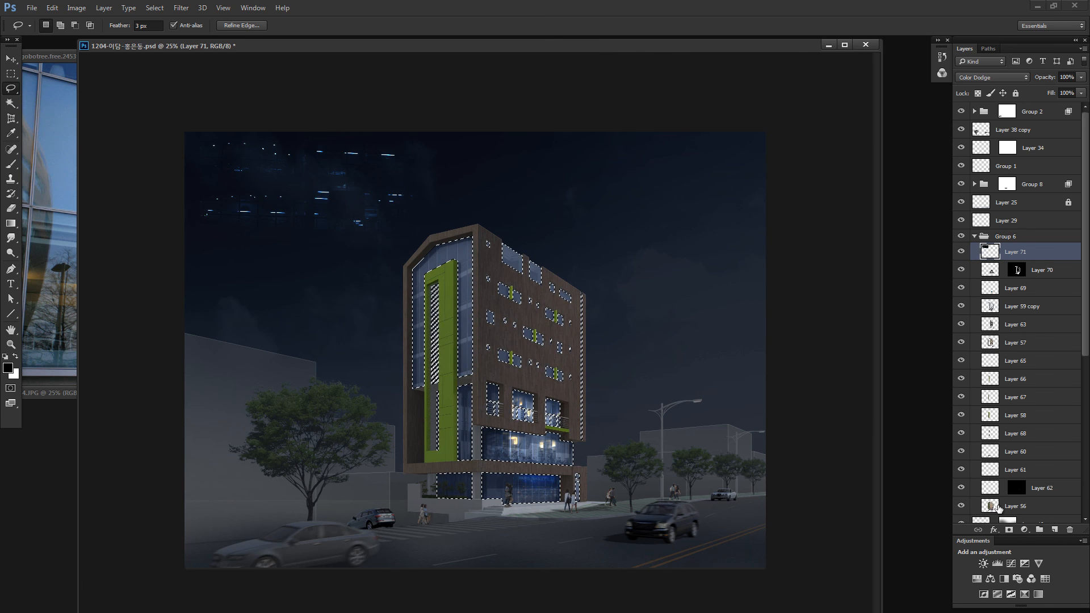
left_click(1008, 530)
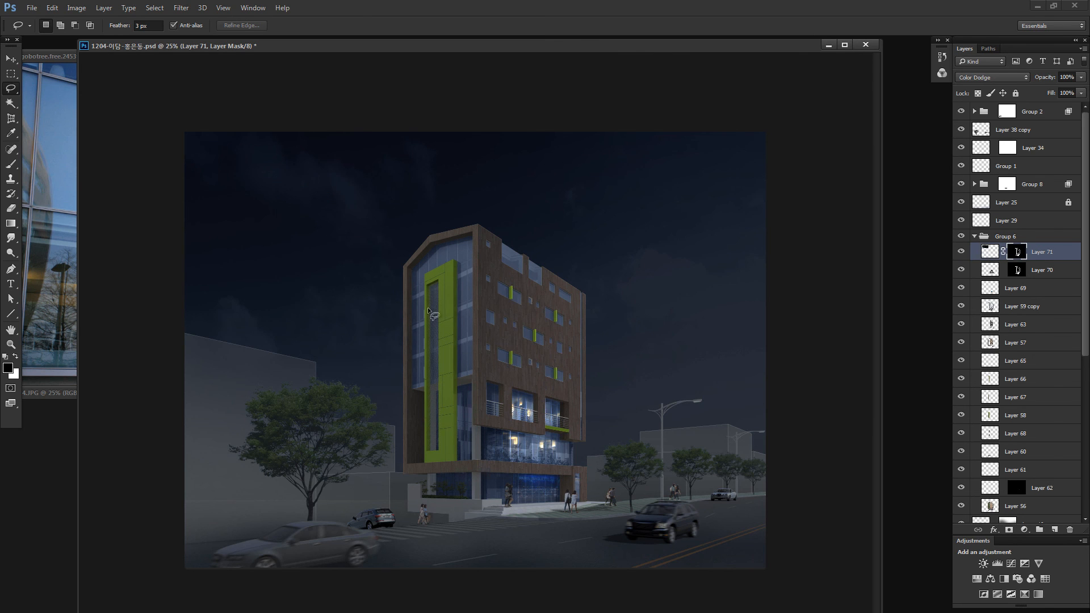
- Load the outline of the office lights as a selection, fill that area white in the layer mask and return to the layer image
left_click_drag(481, 233, 482, 134)
left_click(987, 254, "ctrl")
left_click(1014, 253, "alt")
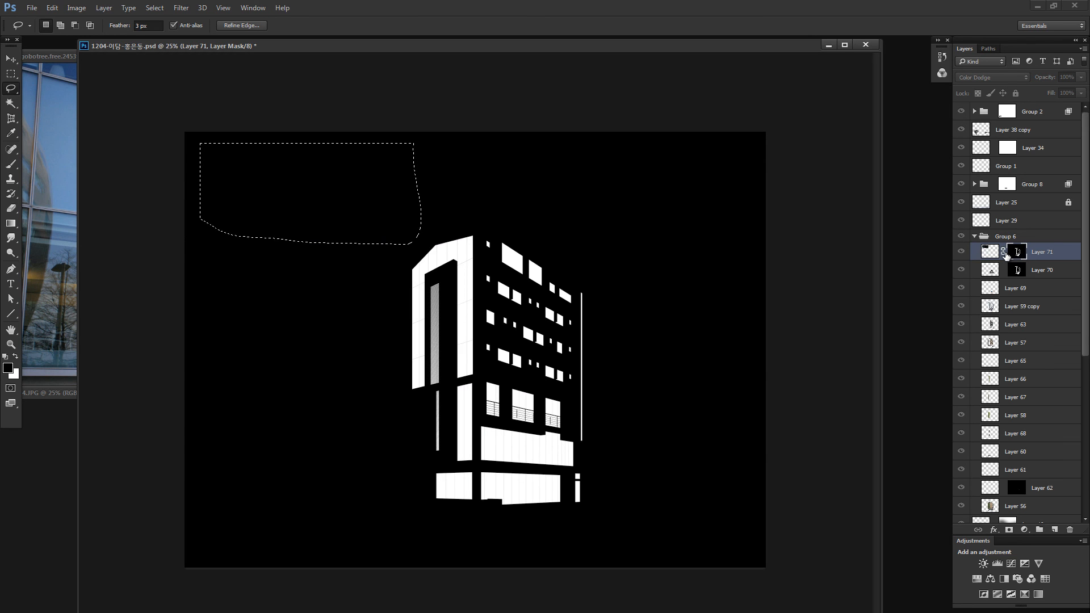
key("ctrl+BackSpace")
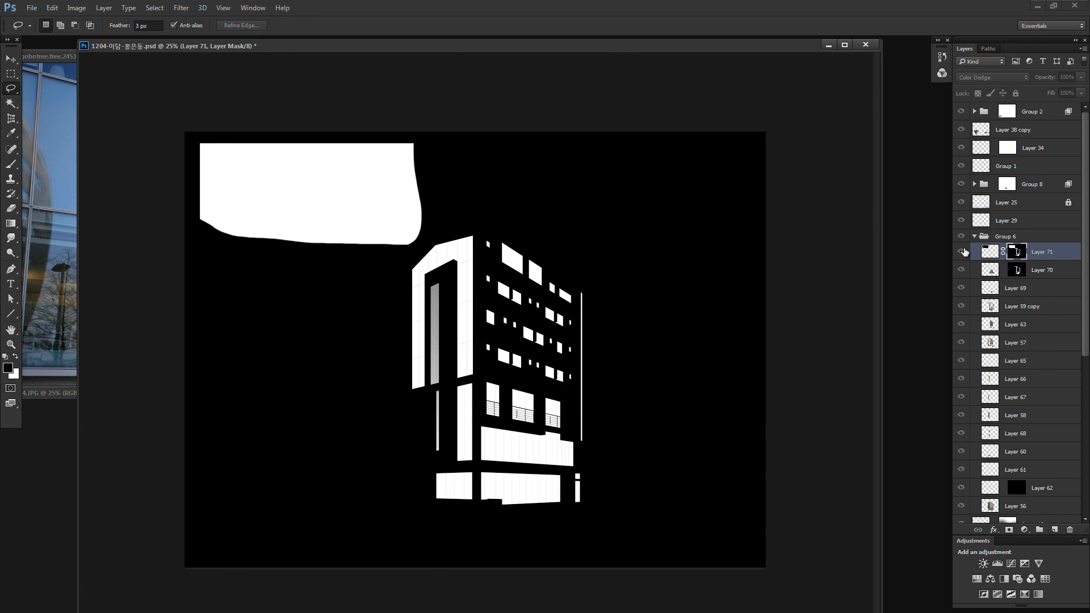
left_click(991, 252)
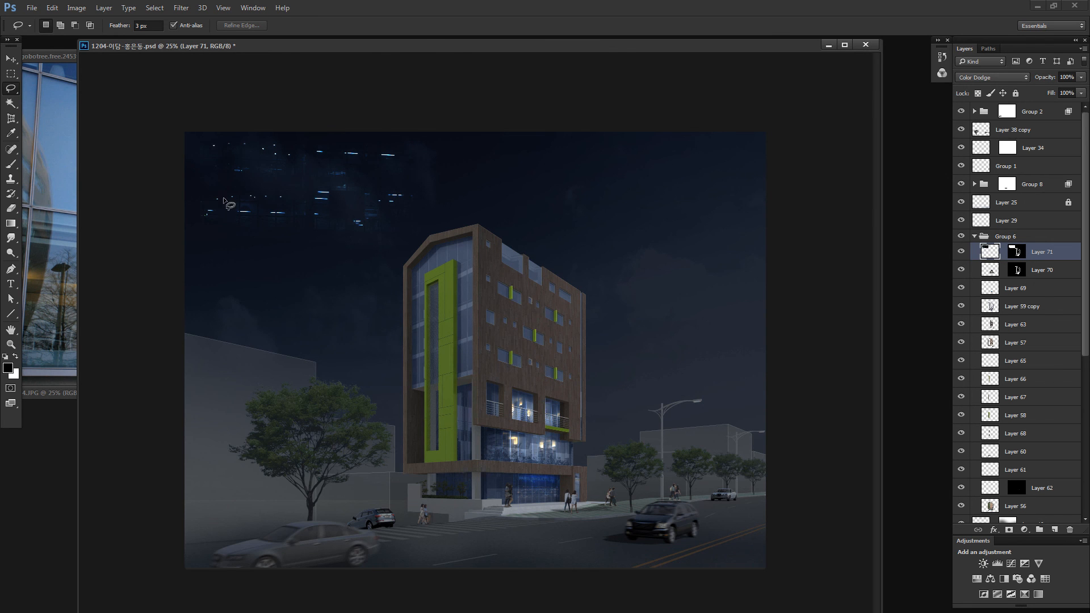
- Lasso the right-hand part of the office lights in the sky and duplicate it over the corner glazing and balcony windows
key("z")
left_click_drag(360, 197, 386, 198)
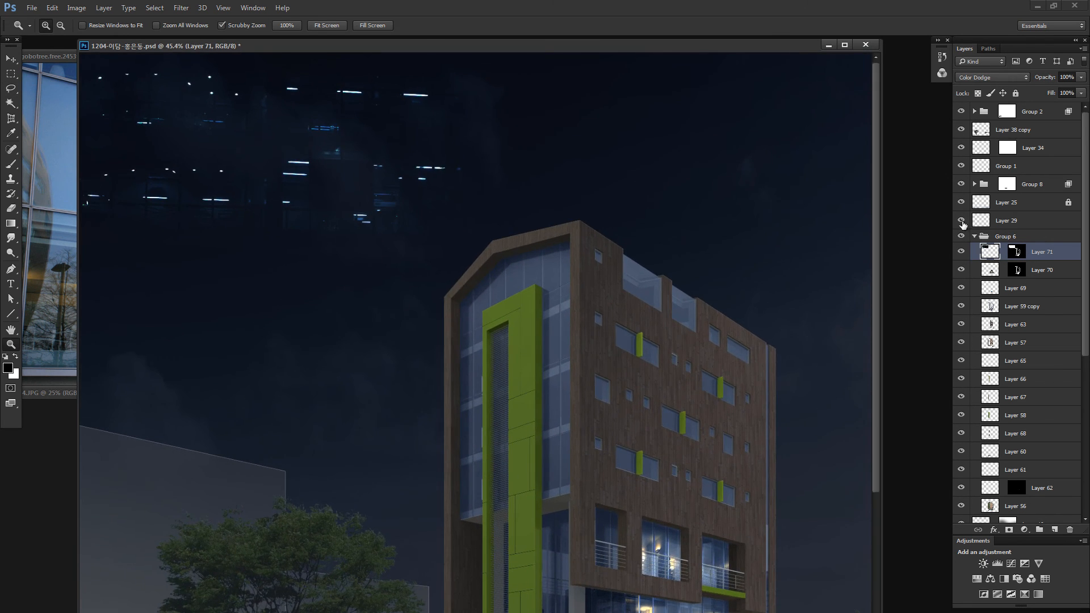
key("l")
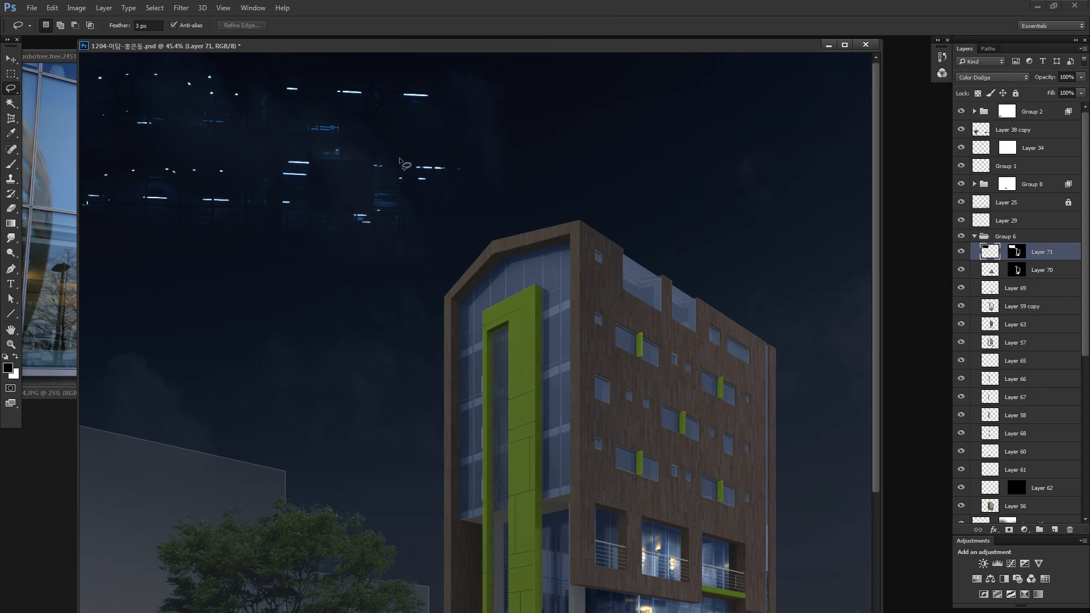
mouse_move(273, 61)
left_mouse_down()
mouse_move(284, 58)
mouse_move(273, 60)
left_mouse_up()
left_click_drag(475, 180, 714, 559)
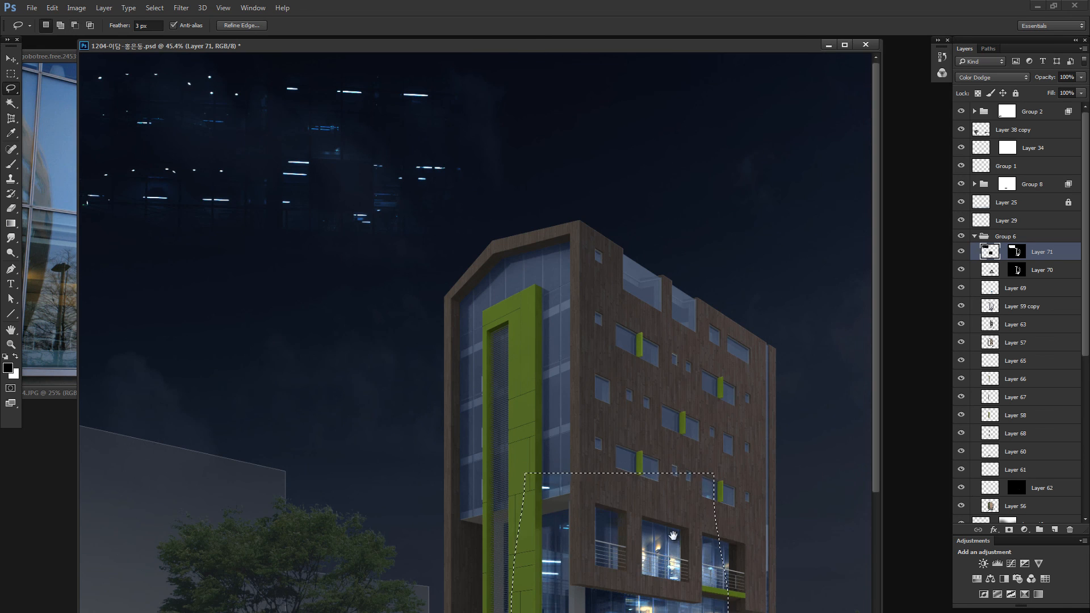
mouse_move(681, 489)
left_mouse_down()
mouse_move(535, 292)
mouse_move(577, 299)
mouse_move(596, 275)
mouse_move(572, 291)
left_mouse_up()
- Scale the duplicated office lights down to about 82% and fit them over the corner glazing and balcony windows
key("ctrl+d")
key("ctrl+t")
left_click_drag(625, 263, 568, 287)
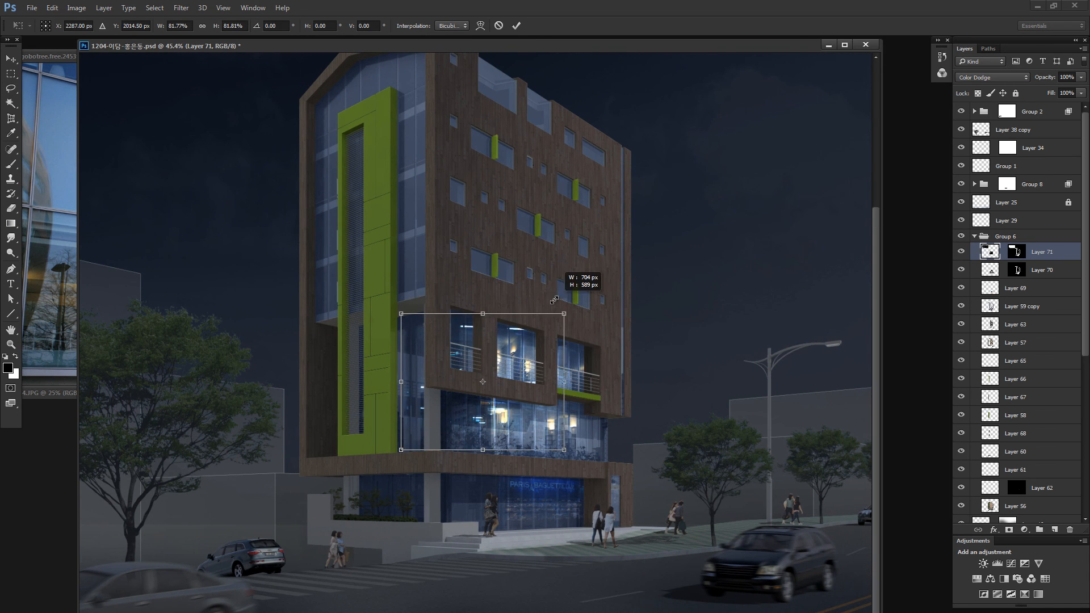
left_click_drag(508, 329, 550, 325)
mouse_move(592, 361)
left_mouse_down()
mouse_move(592, 381)
mouse_move(560, 355)
mouse_move(592, 351)
mouse_move(562, 287)
mouse_move(521, 419)
mouse_move(550, 498)
mouse_move(571, 517)
mouse_move(580, 419)
mouse_move(533, 441)
mouse_move(534, 417)
mouse_move(489, 414)
left_mouse_up()
key("Return")
- Narrow the lights over the second-floor corner glazing to about 69% width and skew them vertically by about -13.7 degrees
key("l")
key("ctrl+t")
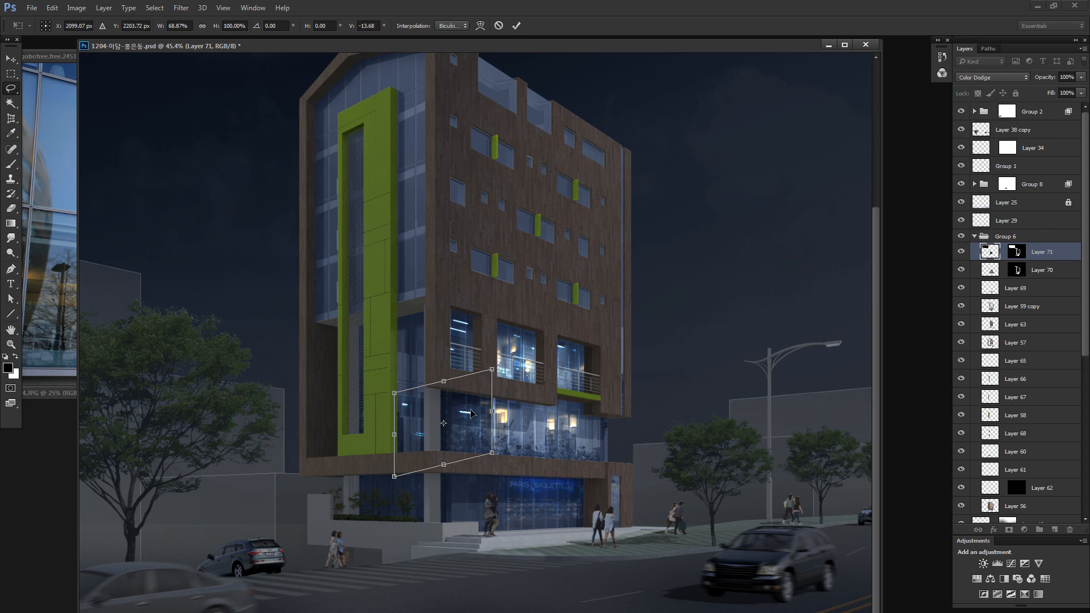
key("Return")
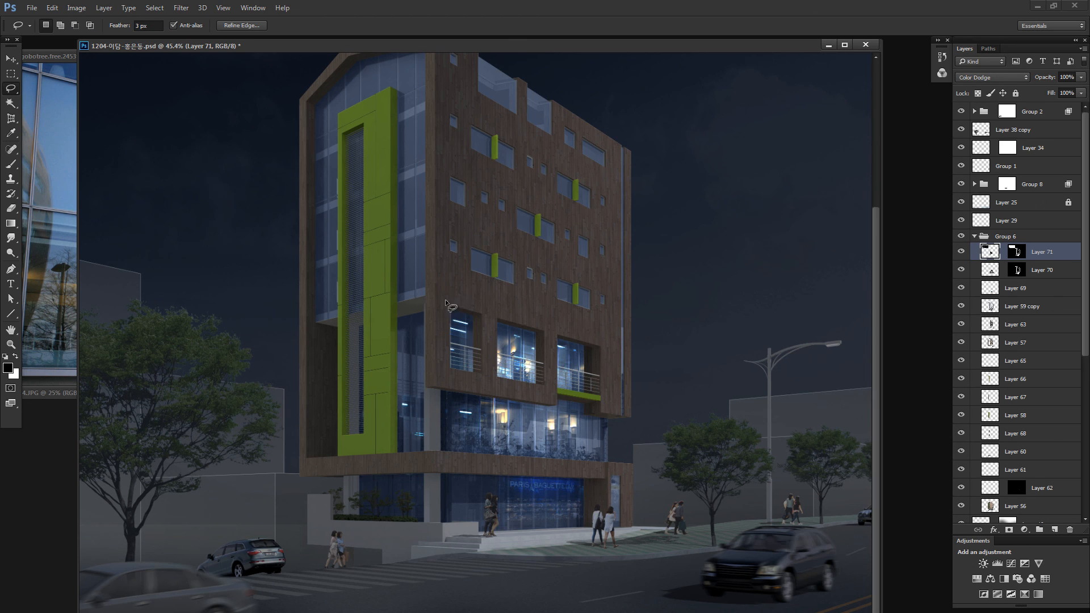
- Lasso the lights around the corner glazing and the first balcony window, shift them slightly within the openings and clear the selection
mouse_move(422, 375)
left_mouse_down()
mouse_move(449, 349)
mouse_move(392, 342)
mouse_move(402, 344)
left_mouse_up()
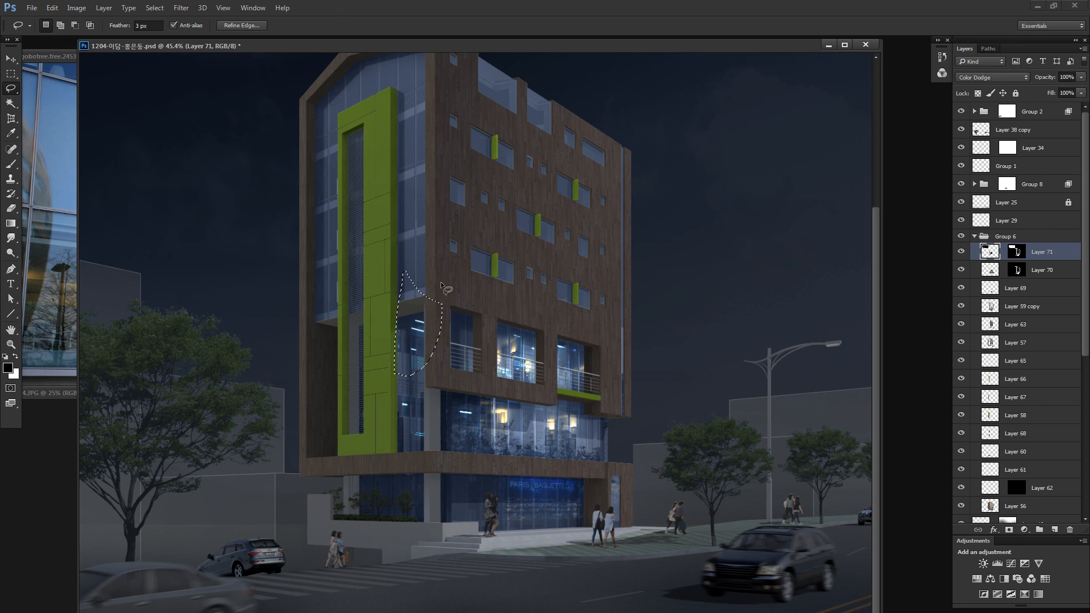
left_click_drag(487, 352, 497, 342)
left_click_drag(471, 331, 508, 329)
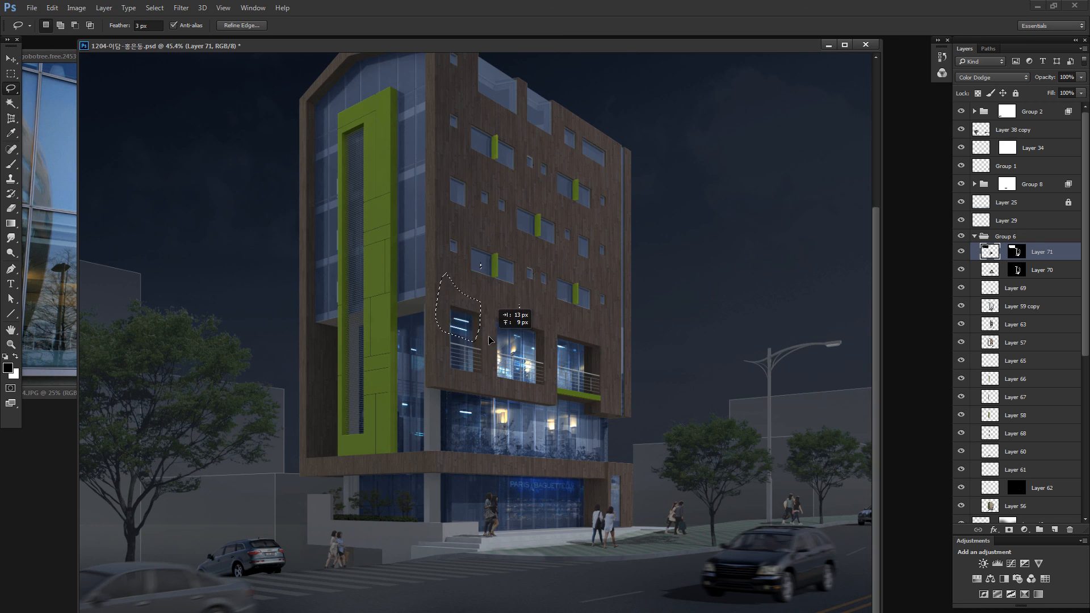
key("ctrl+d")
- Lasso the upper-left cluster of office lights in the sky and duplicate it over the small windows of the wood-clad facade
key("ctrl+minus")
key("ctrl+minus")
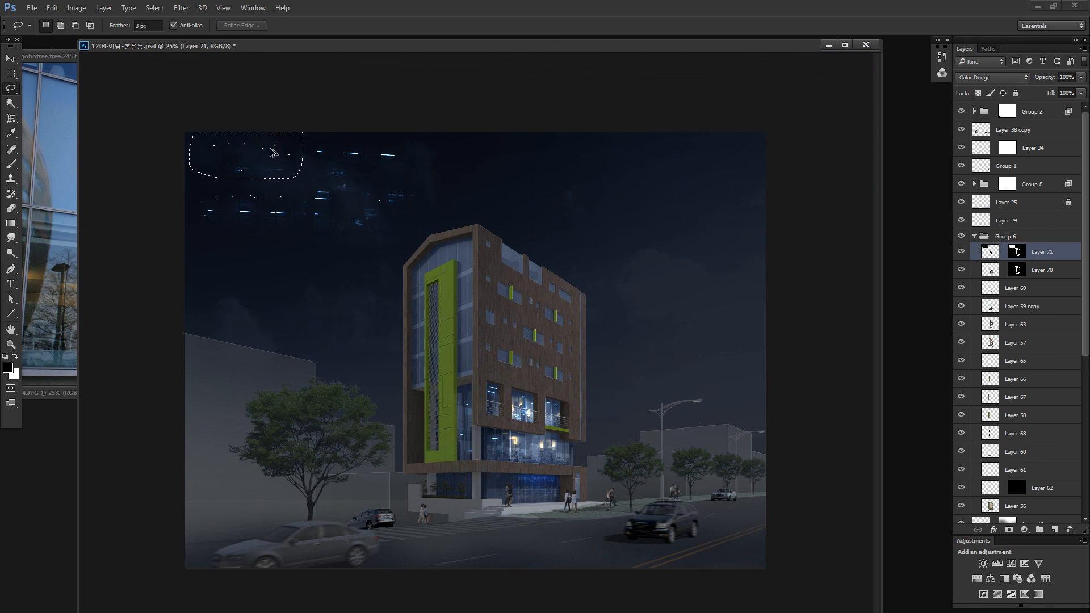
mouse_move(272, 153)
left_mouse_down()
mouse_move(518, 321)
mouse_move(525, 377)
mouse_move(471, 362)
mouse_move(523, 360)
left_mouse_up()
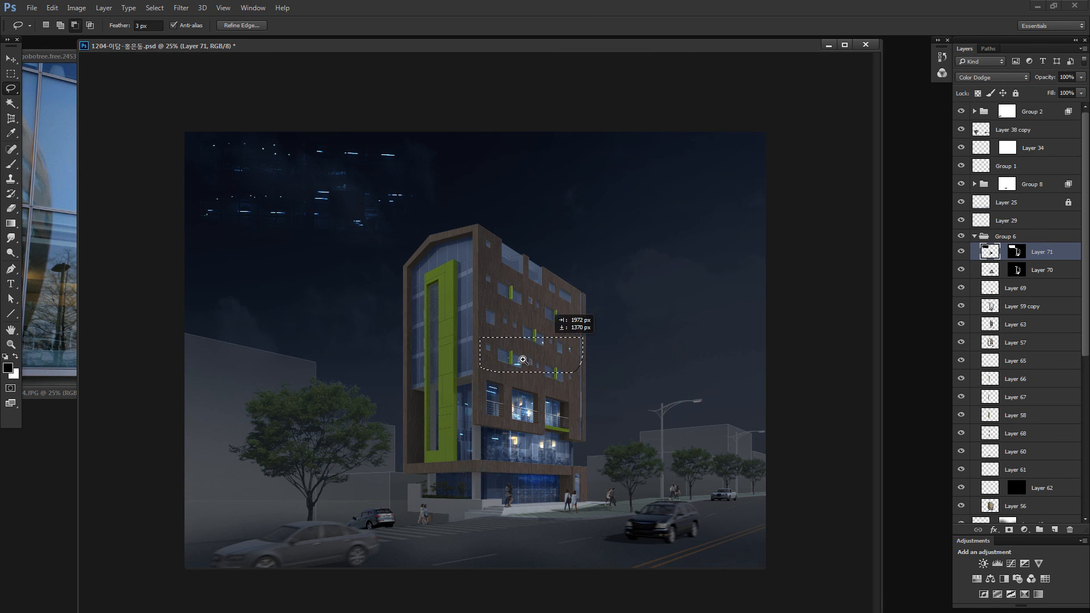
key("z")
left_click(523, 359)
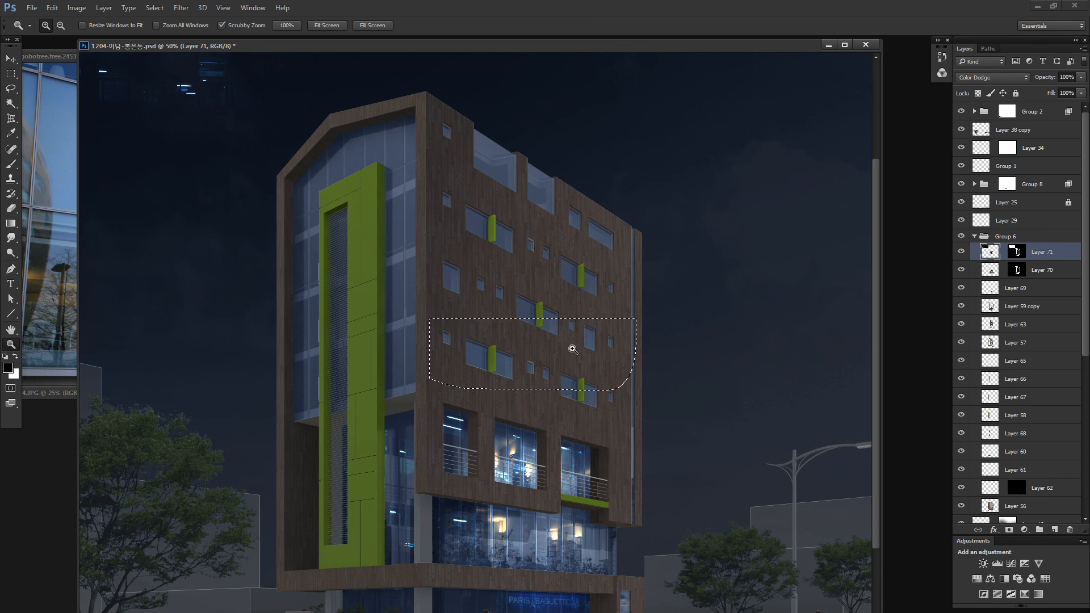
key("ctrl+g")
key("ctrl+t")
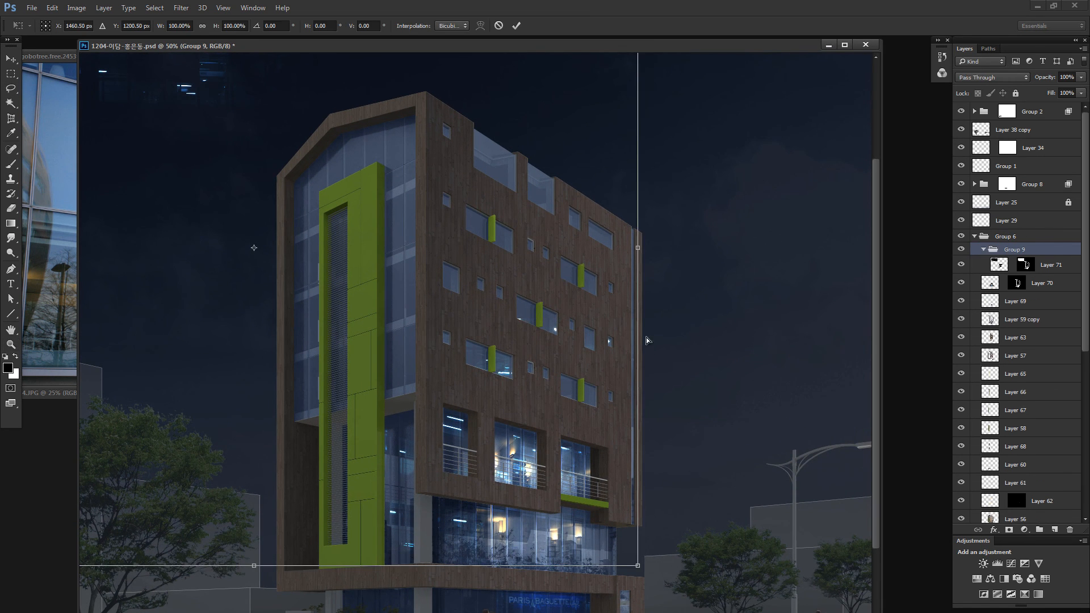
key("Escape")
key("ctrl+z")
- Transform the duplicated lights on the wood-clad facade, compressing them horizontally to fit the small windows
key("ctrl+t")
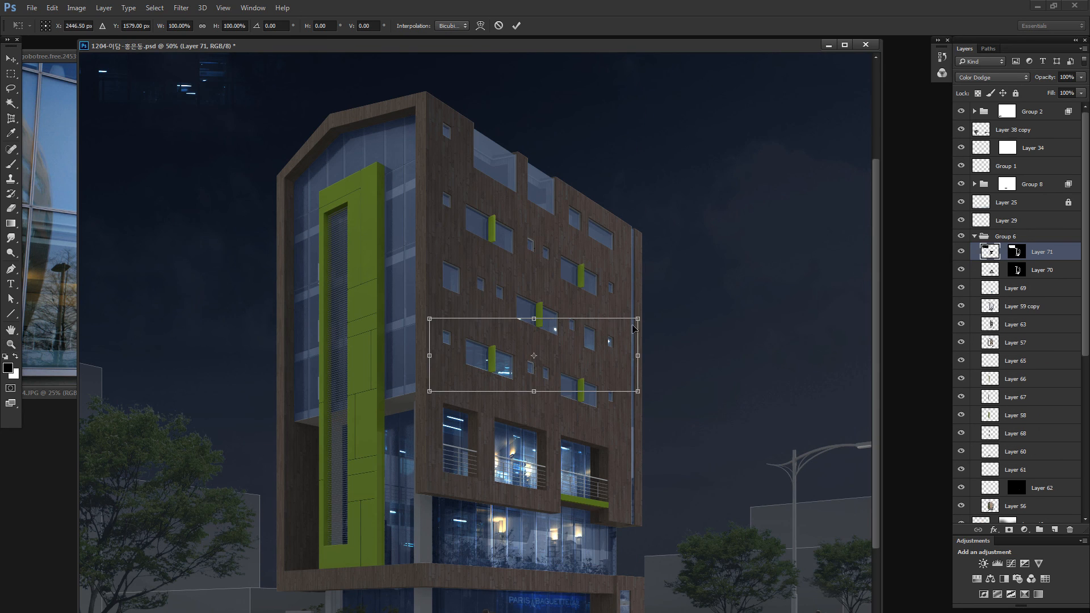
left_click_drag(637, 351, 546, 371)
key("Return")
- Lasso the lower-left row of office lights in the sky and duplicate it over the tall front glazing around the green frame
left_click_drag(166, 99, 410, 247)
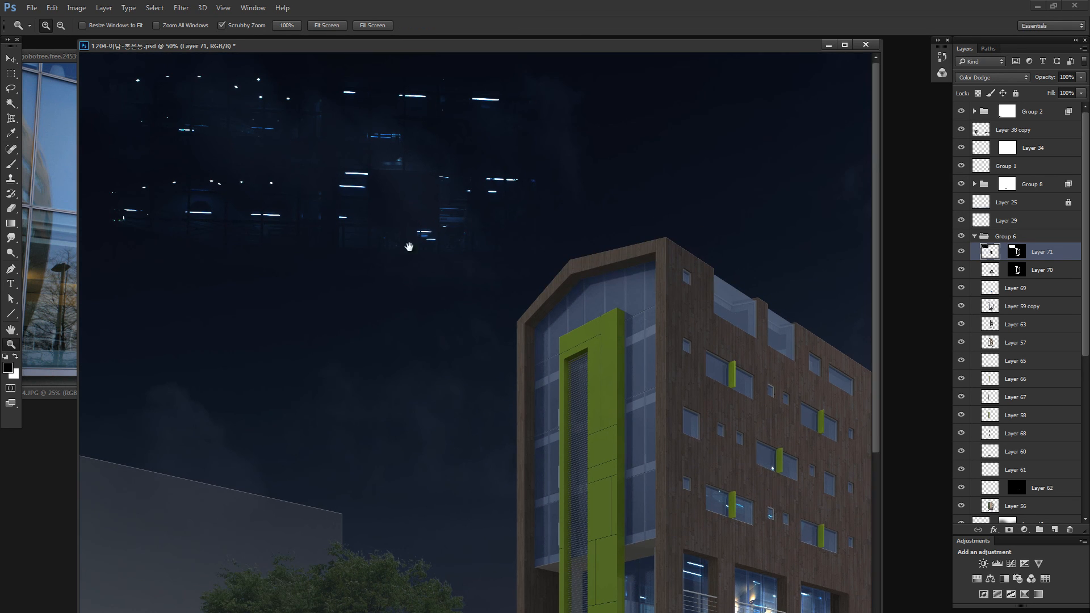
key("l")
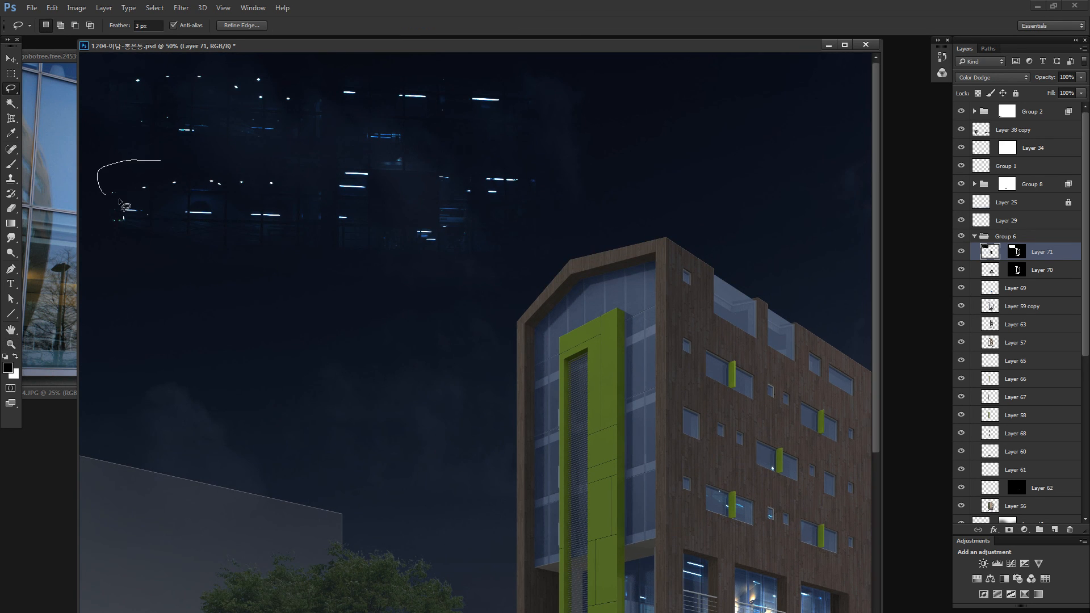
left_click_drag(296, 176, 297, 176)
mouse_move(245, 183)
left_mouse_down()
mouse_move(511, 299)
mouse_move(670, 426)
mouse_move(649, 442)
mouse_move(644, 427)
left_mouse_up()
- Lasso individual lights on the tall front glazing and reposition them within the glass beside the green frame
left_click_drag(555, 417, 546, 380)
left_click_drag(539, 433, 550, 399)
left_click_drag(610, 399, 564, 470)
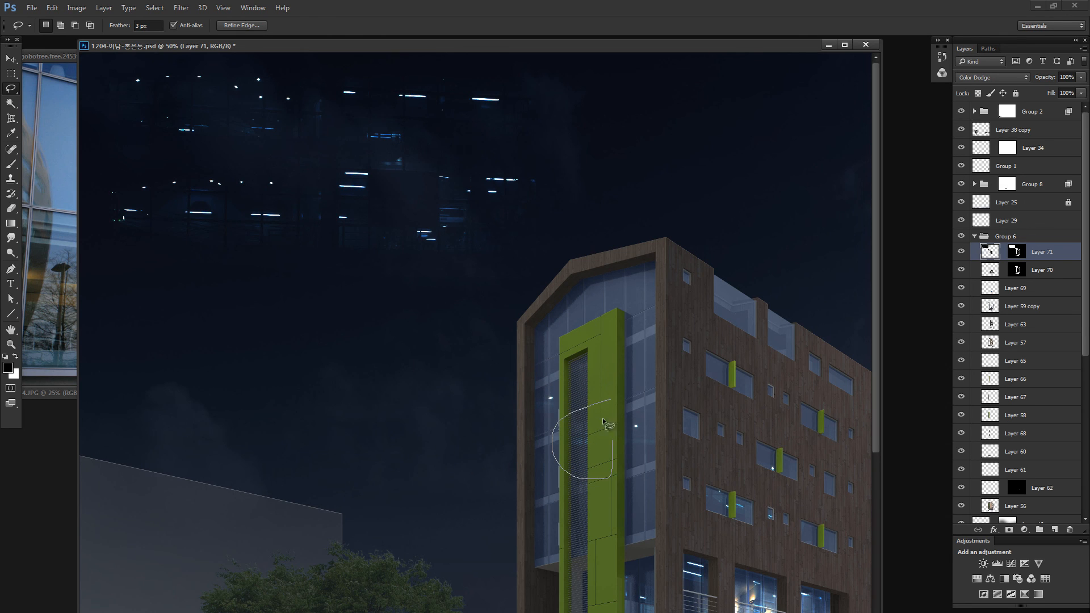